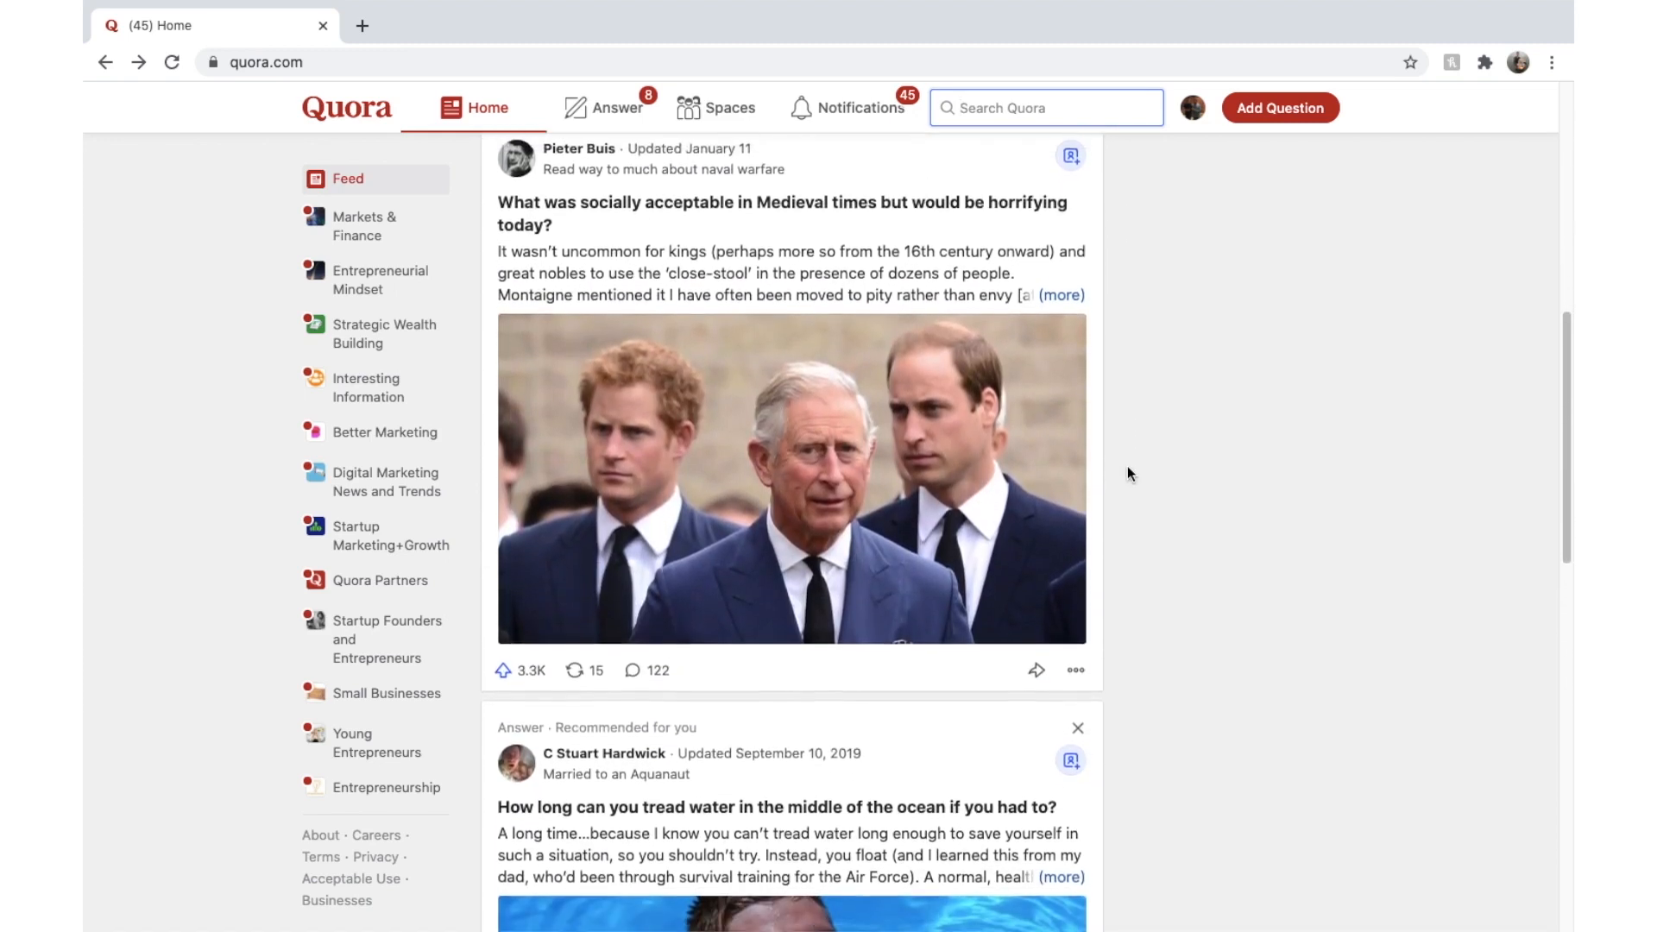
pyautogui.click(1059, 306)
pyautogui.scroll(-8, 1215, 415)
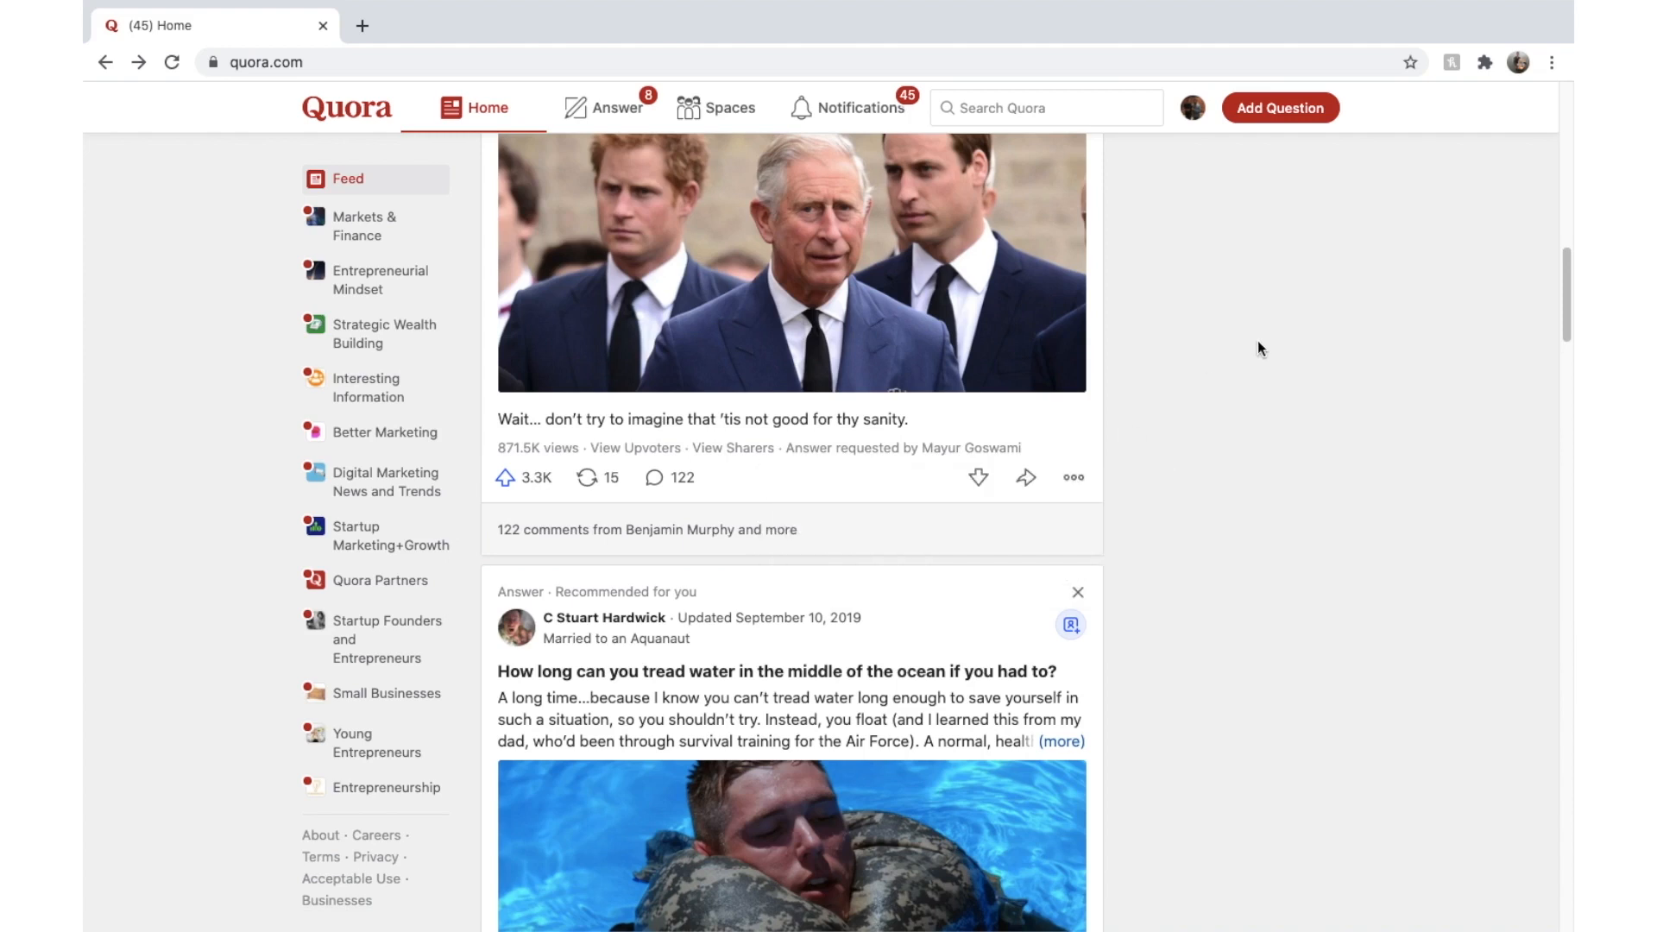
pyautogui.scroll(1, 1257, 340)
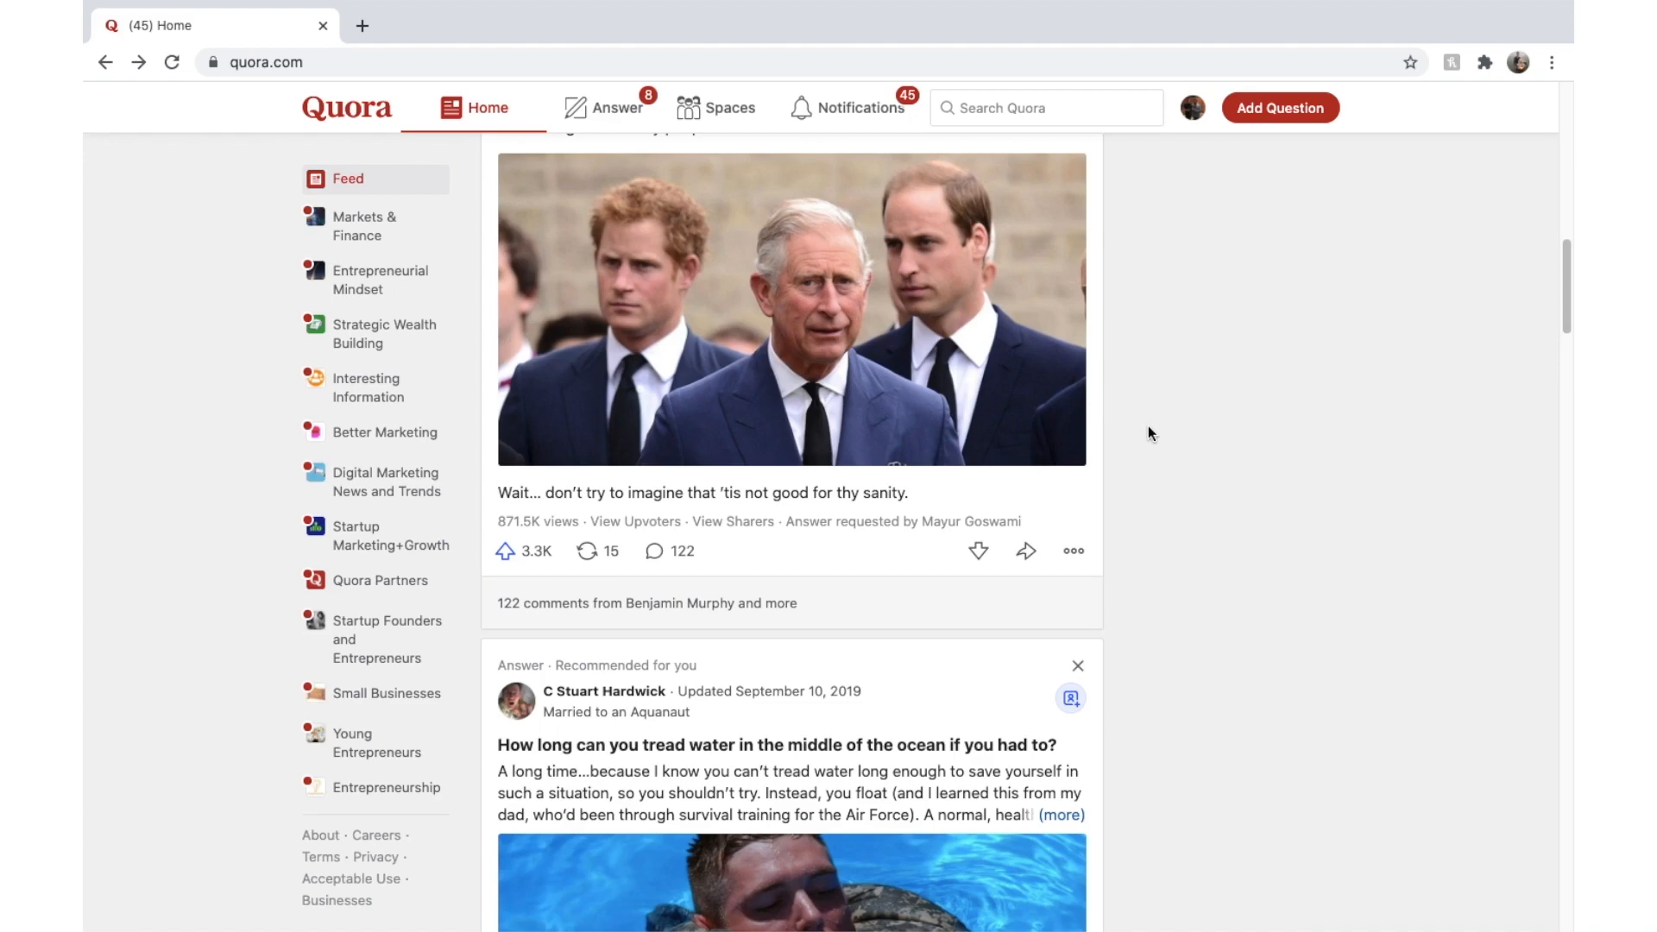
pyautogui.scroll(10, 1147, 426)
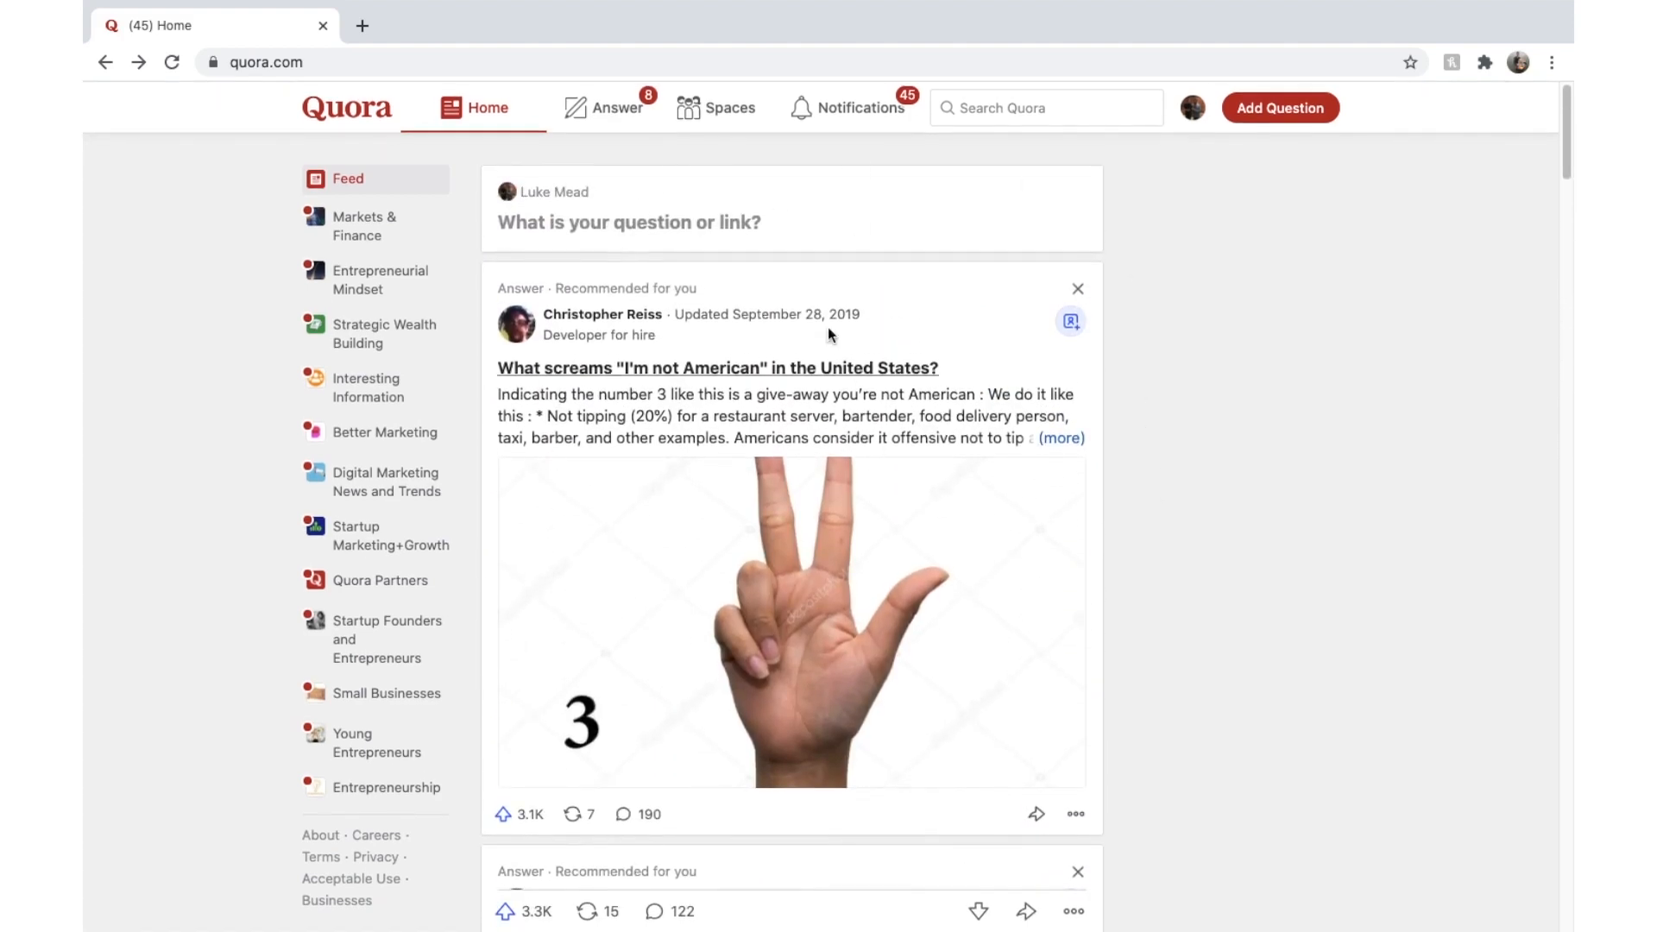
# - Open Quora's Ads Manager from the account options and start a new campaign
pyautogui.click(1192, 111)
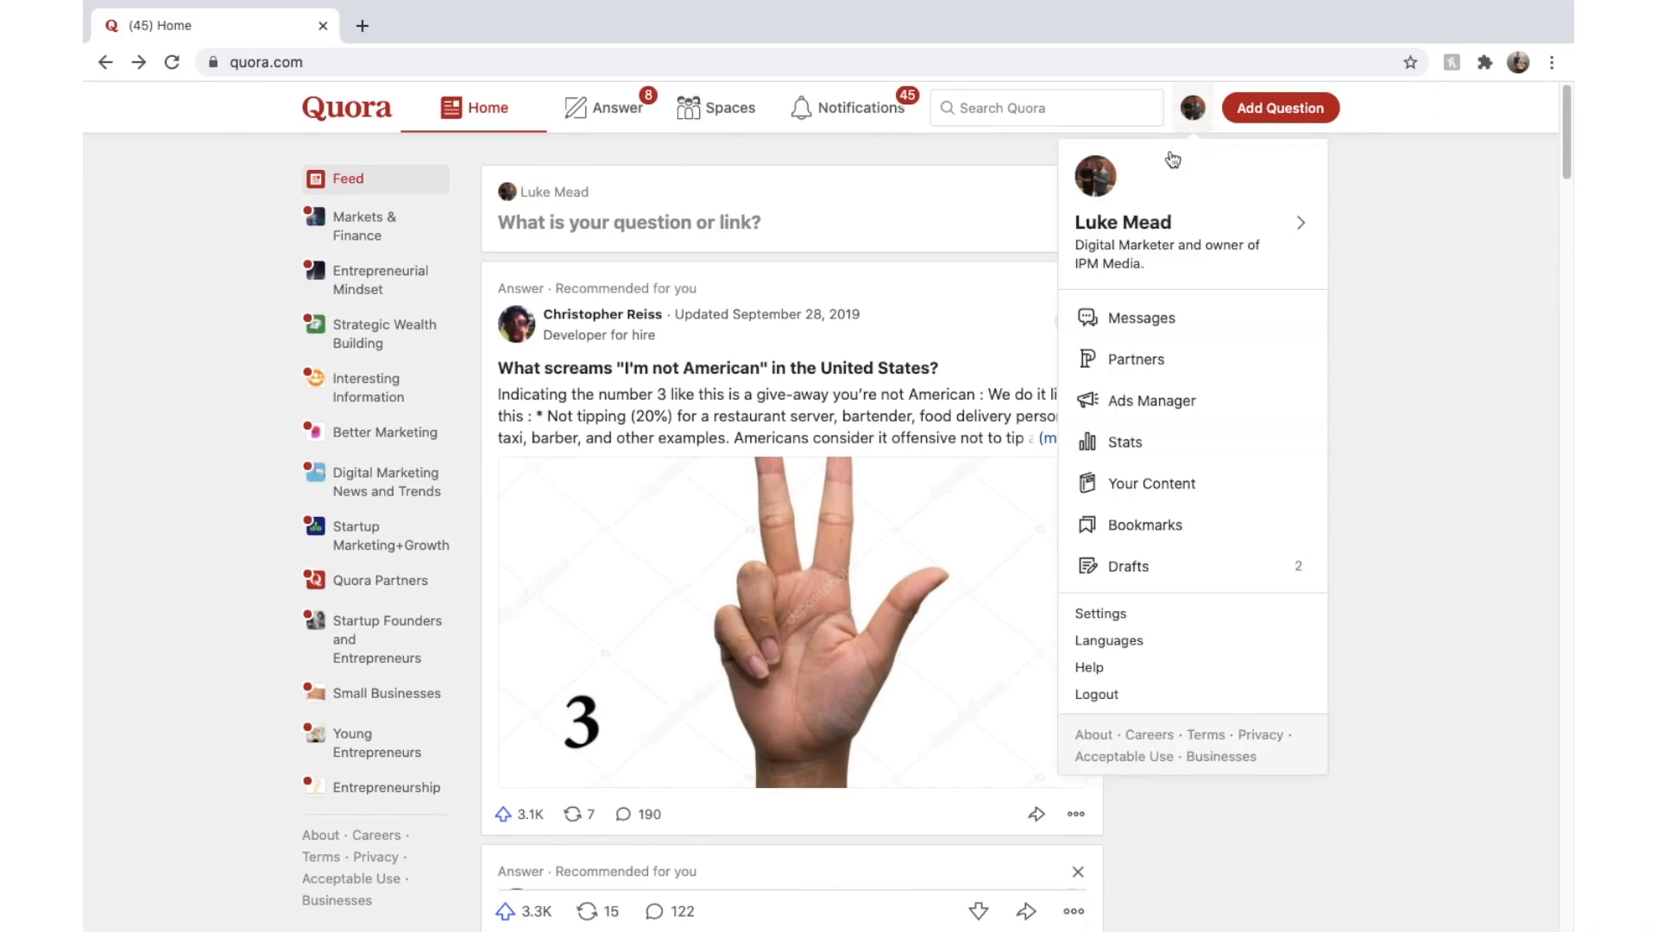
pyautogui.click(1176, 415)
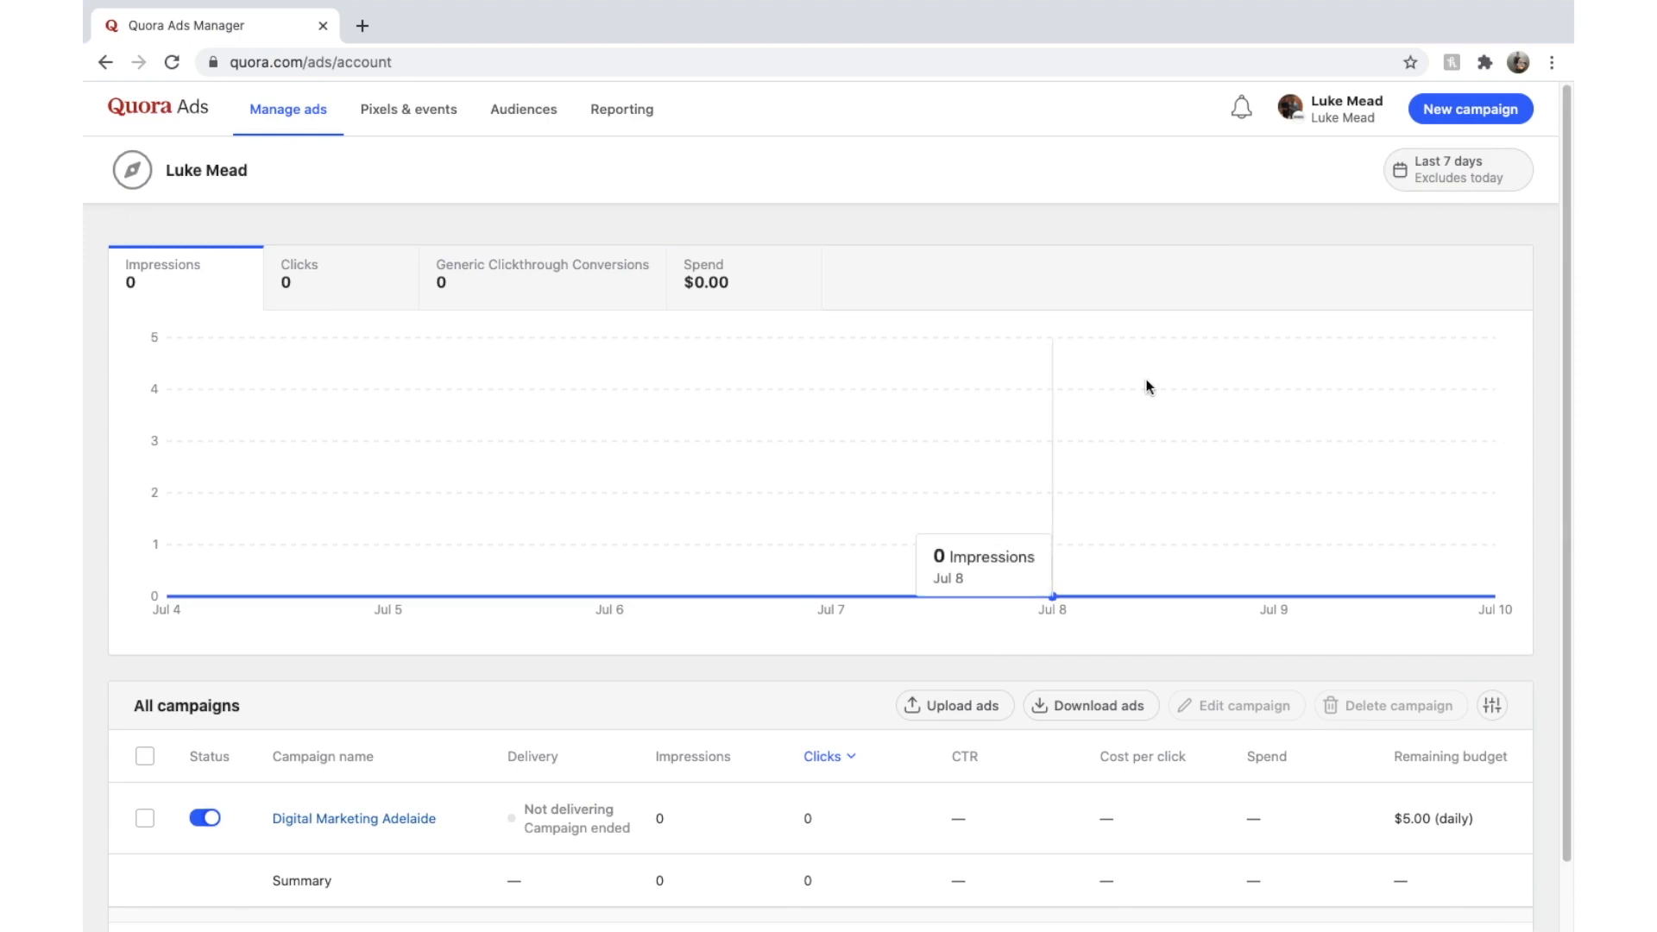
pyautogui.click(1440, 103)
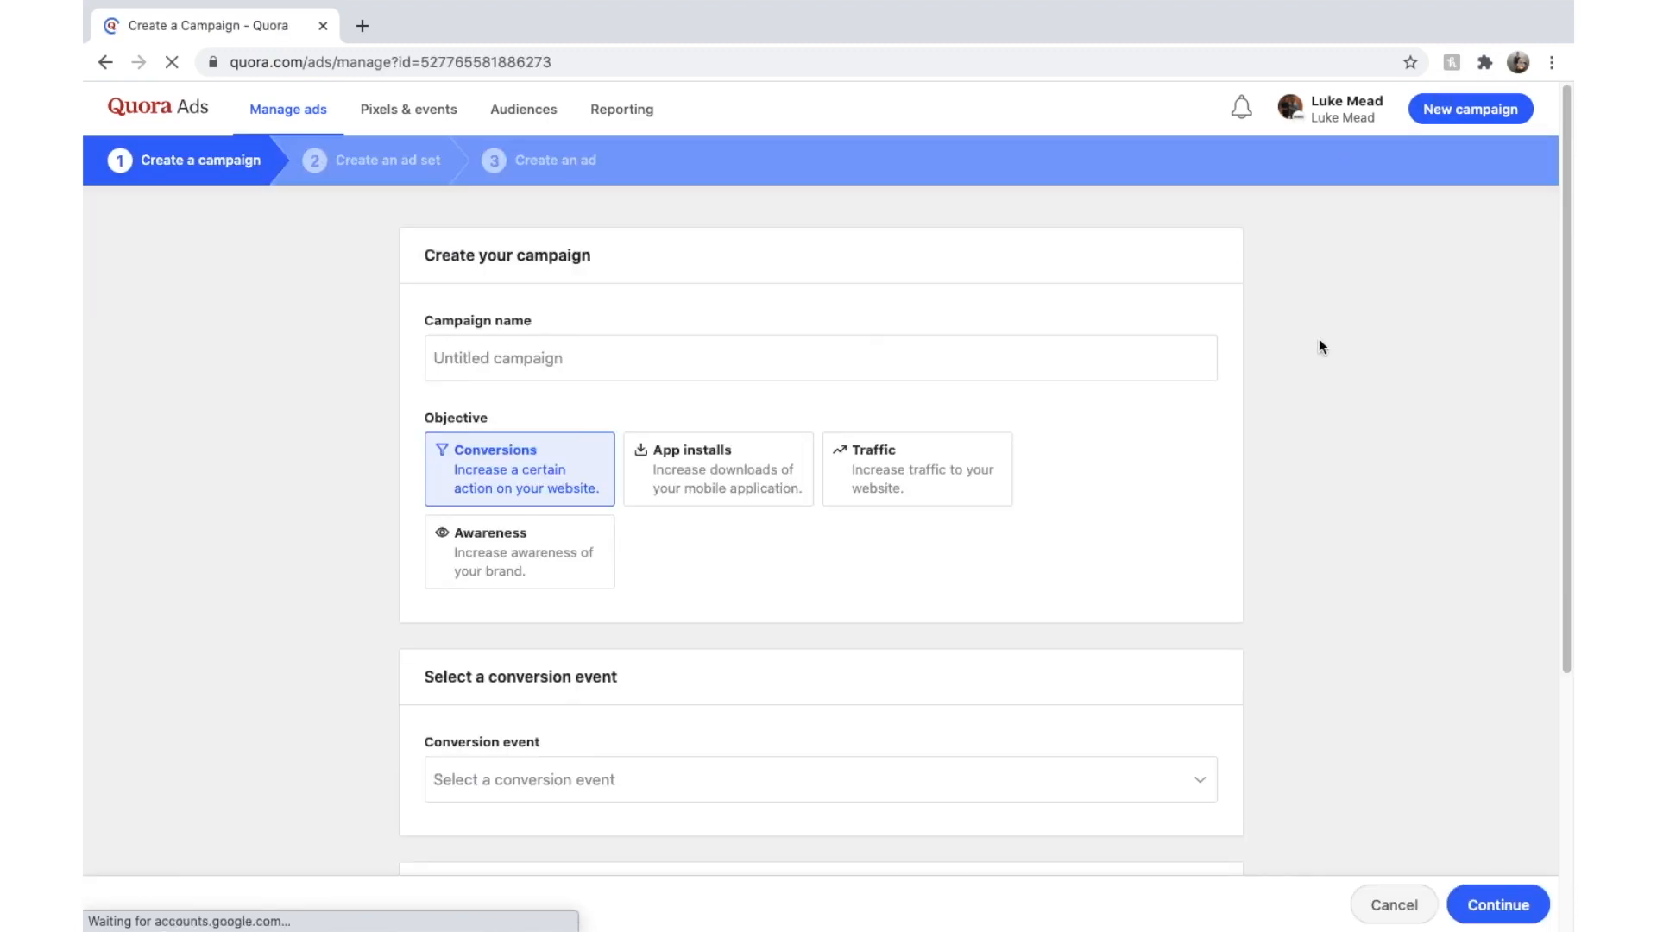
# - Set the new campaign's objective to Traffic
pyautogui.scroll(-1, 1318, 338)
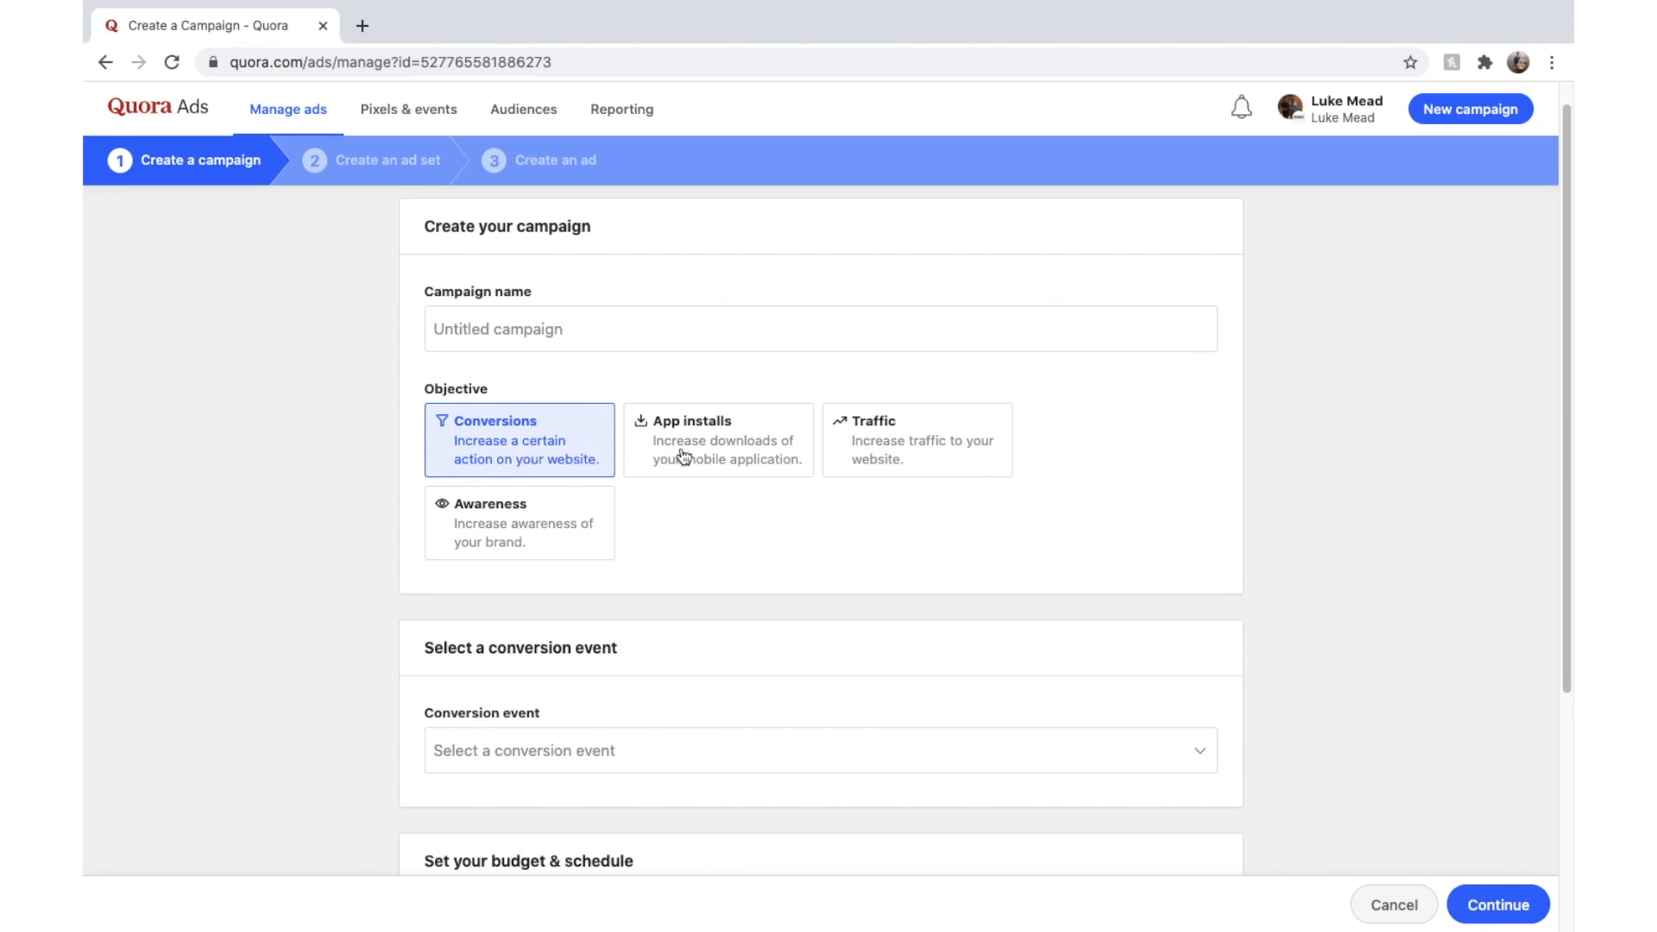
pyautogui.click(906, 467)
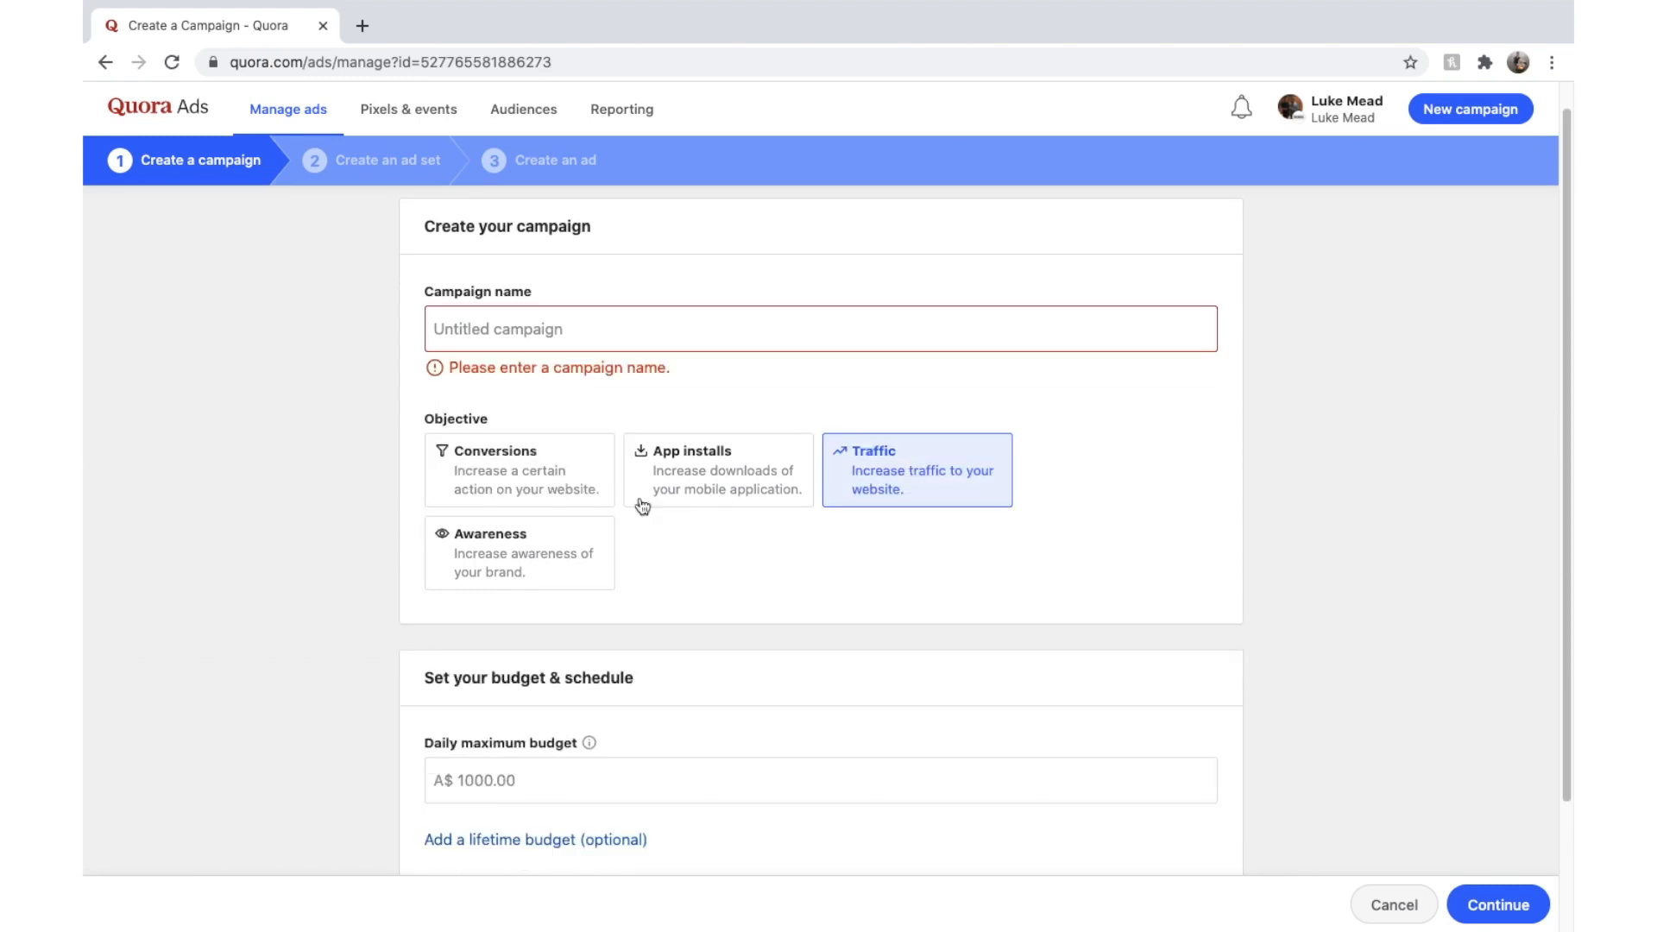
pyautogui.click(565, 544)
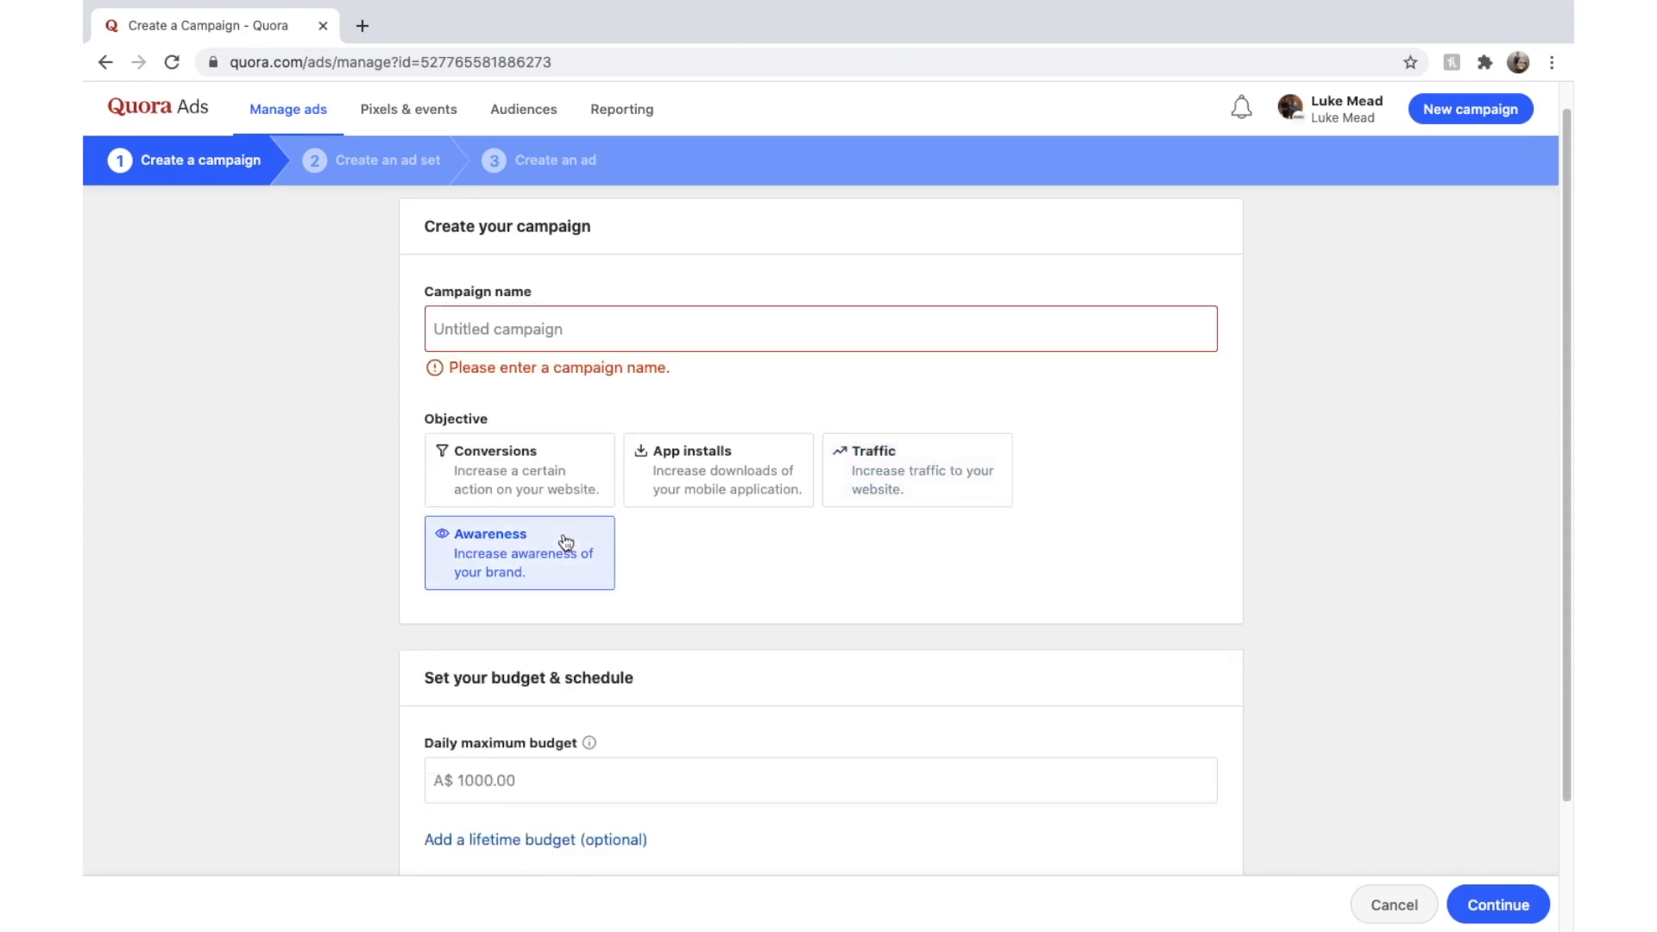
pyautogui.click(807, 489)
pyautogui.click(865, 477)
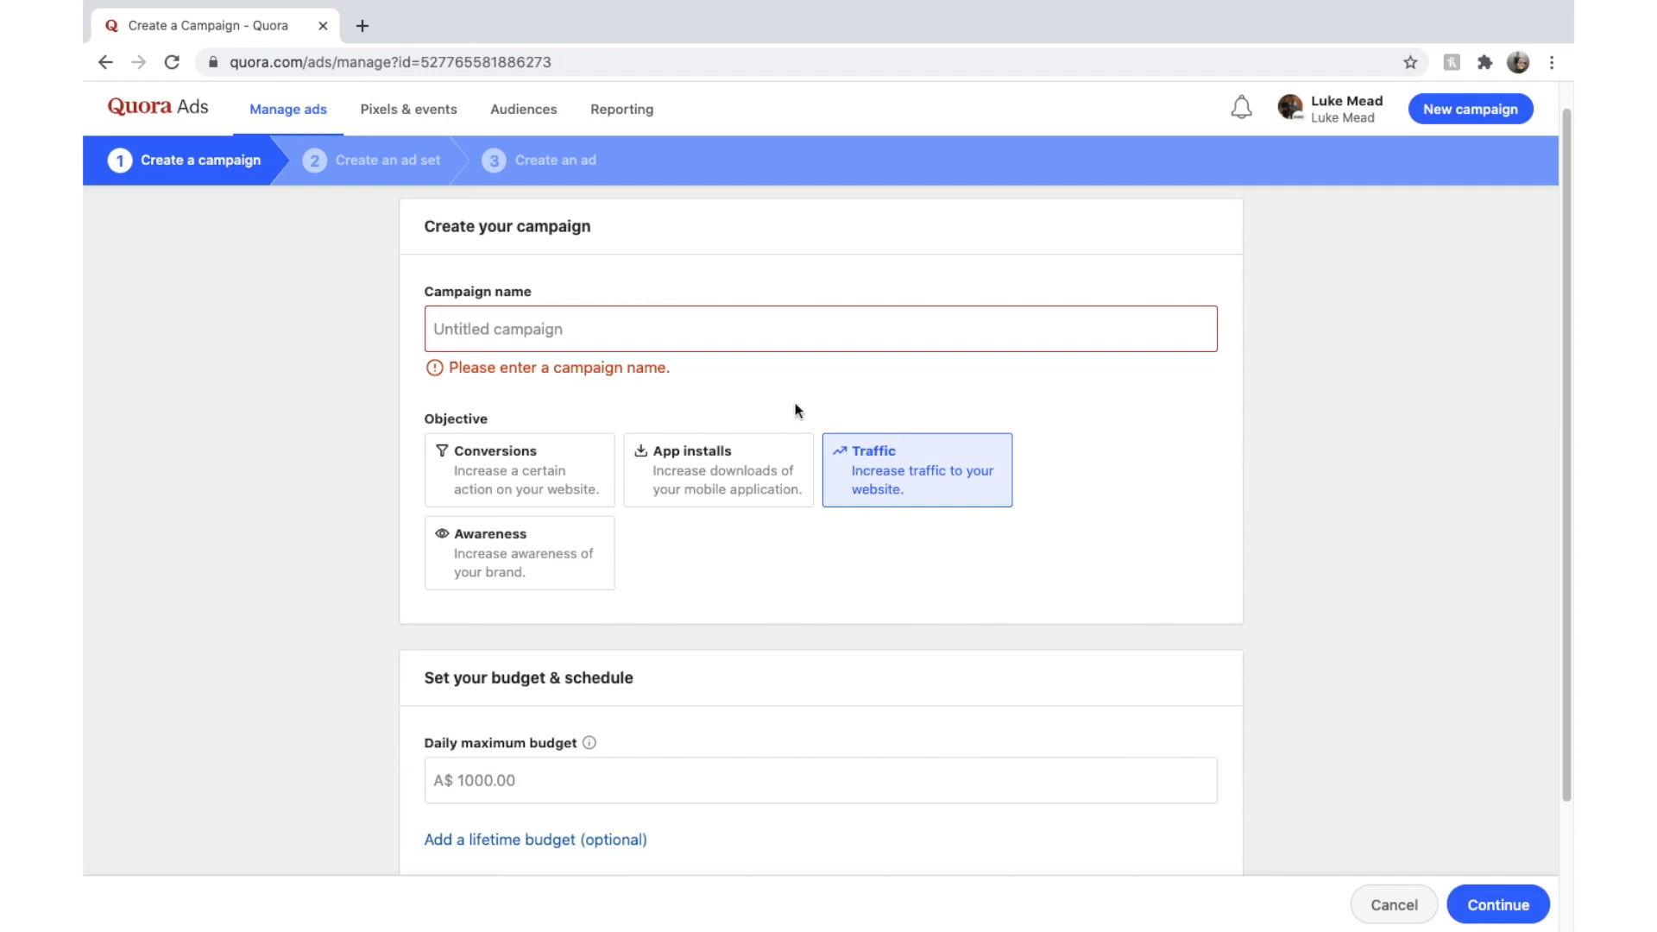
# - Name the campaign "Website Traffic"
pyautogui.click(678, 325)
pyautogui.write('Webs')
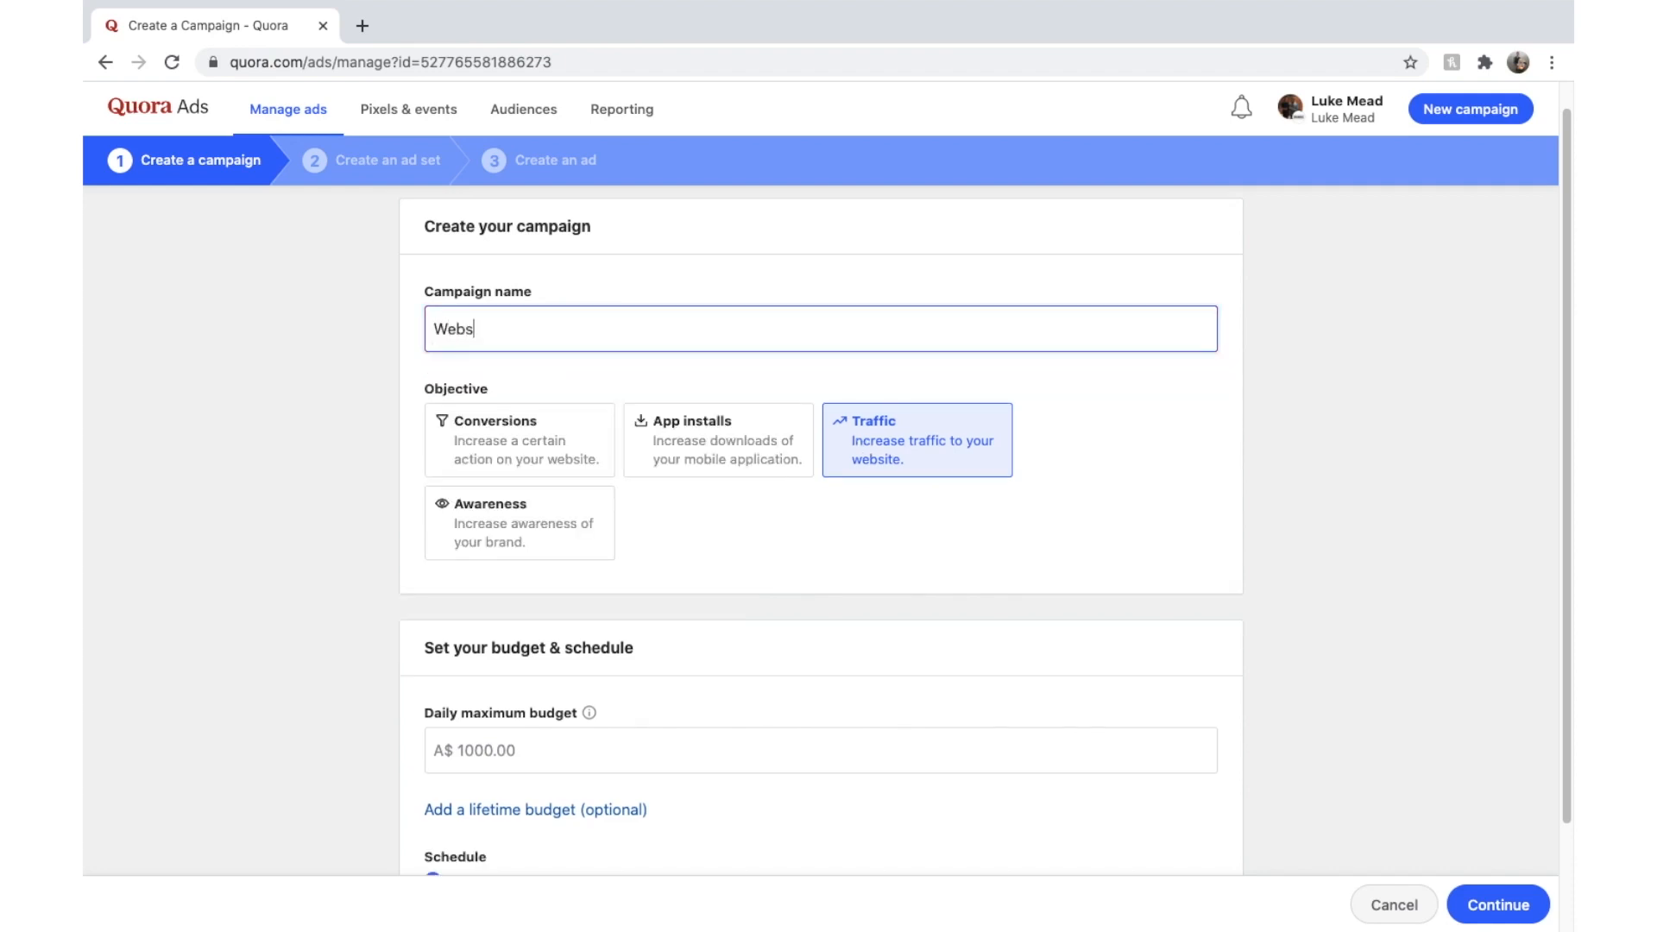
pyautogui.write('ite Traffic')
# - Try to submit the campaign with a daily maximum budget of A$2.00 and advertising that begins immediately
pyautogui.scroll(-2, 760, 445)
pyautogui.click(779, 643)
pyautogui.scroll(-1, 775, 644)
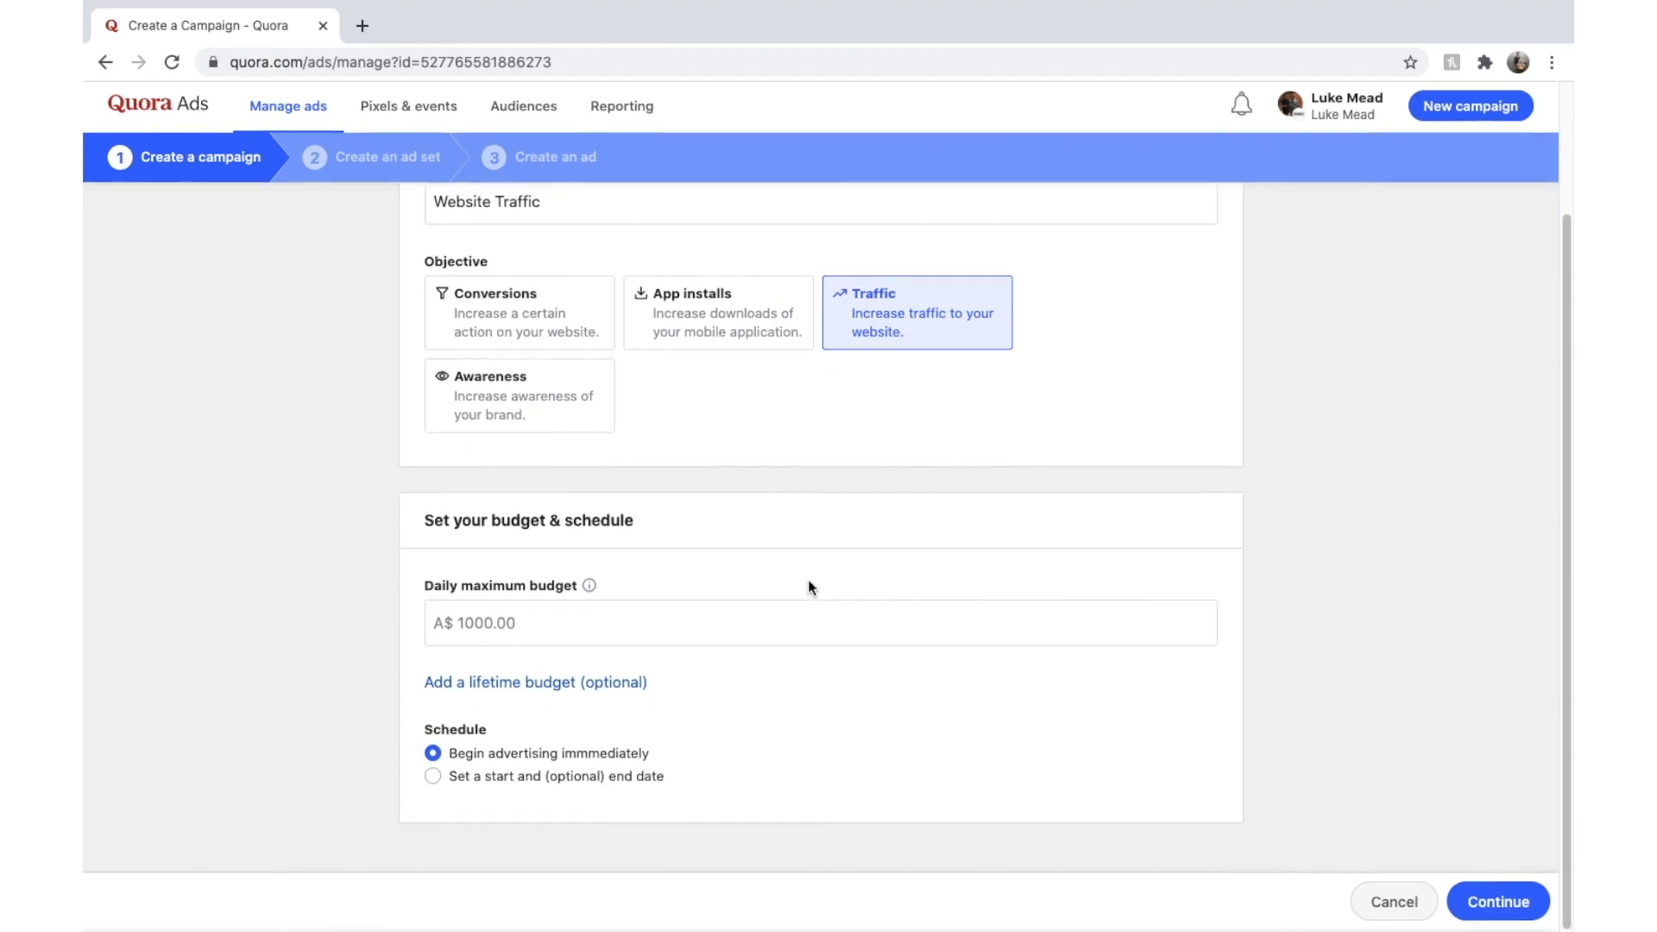
pyautogui.click(755, 623)
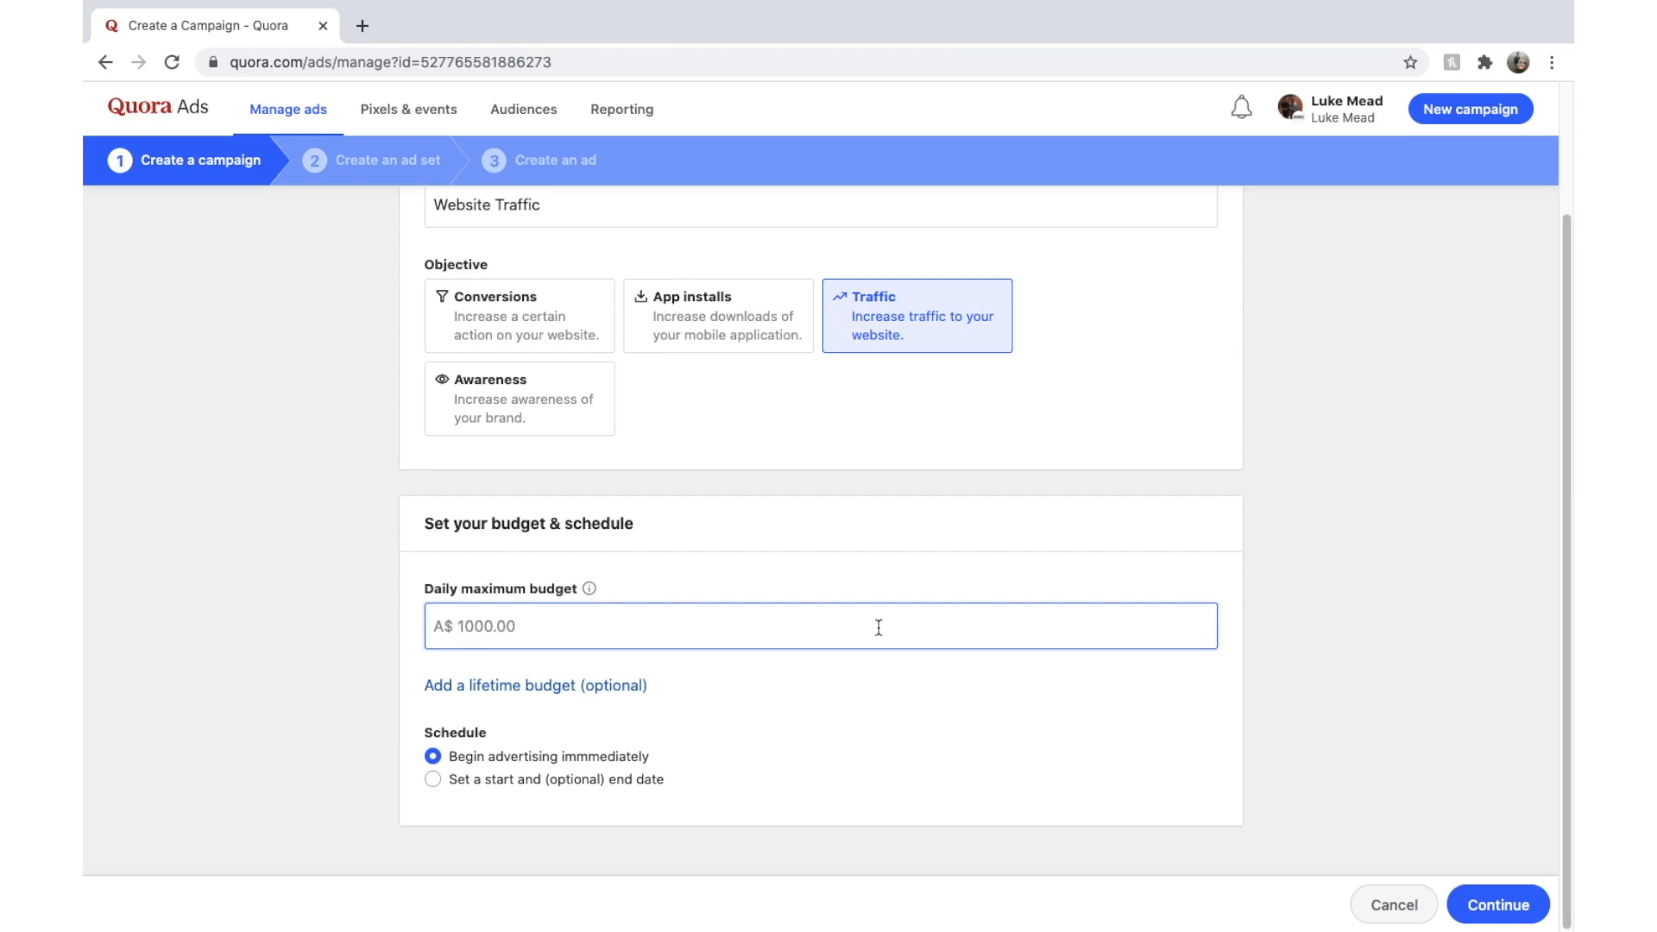
pyautogui.write('2')
pyautogui.click(432, 779)
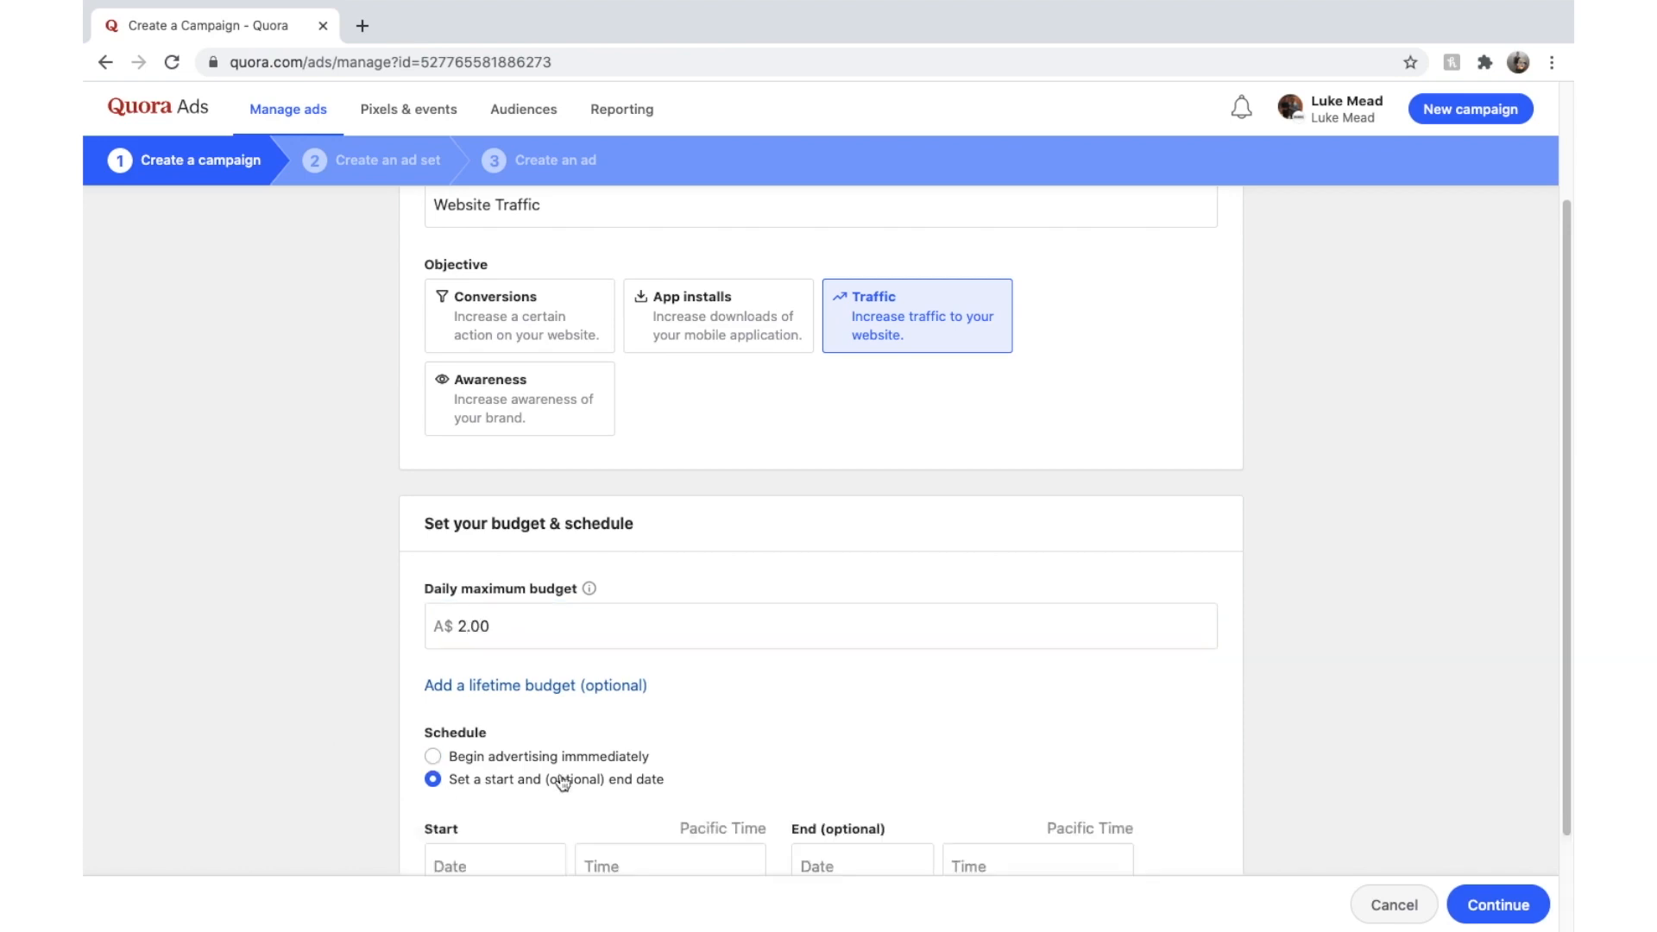
pyautogui.scroll(-1, 569, 798)
pyautogui.click(434, 673)
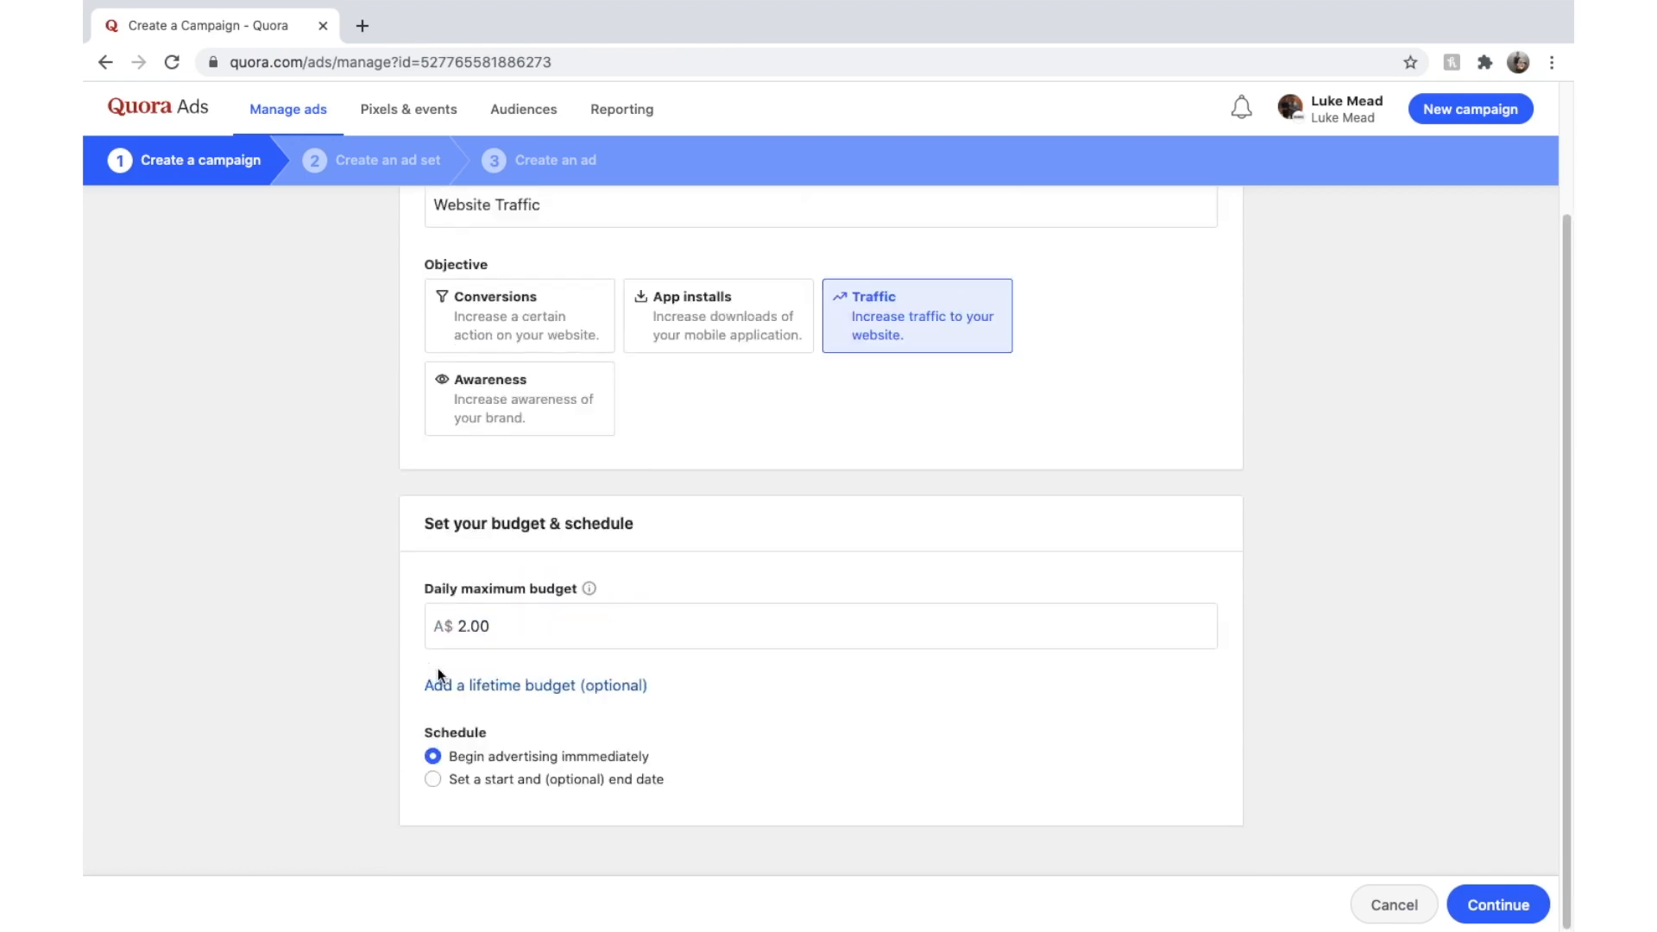
pyautogui.click(1476, 900)
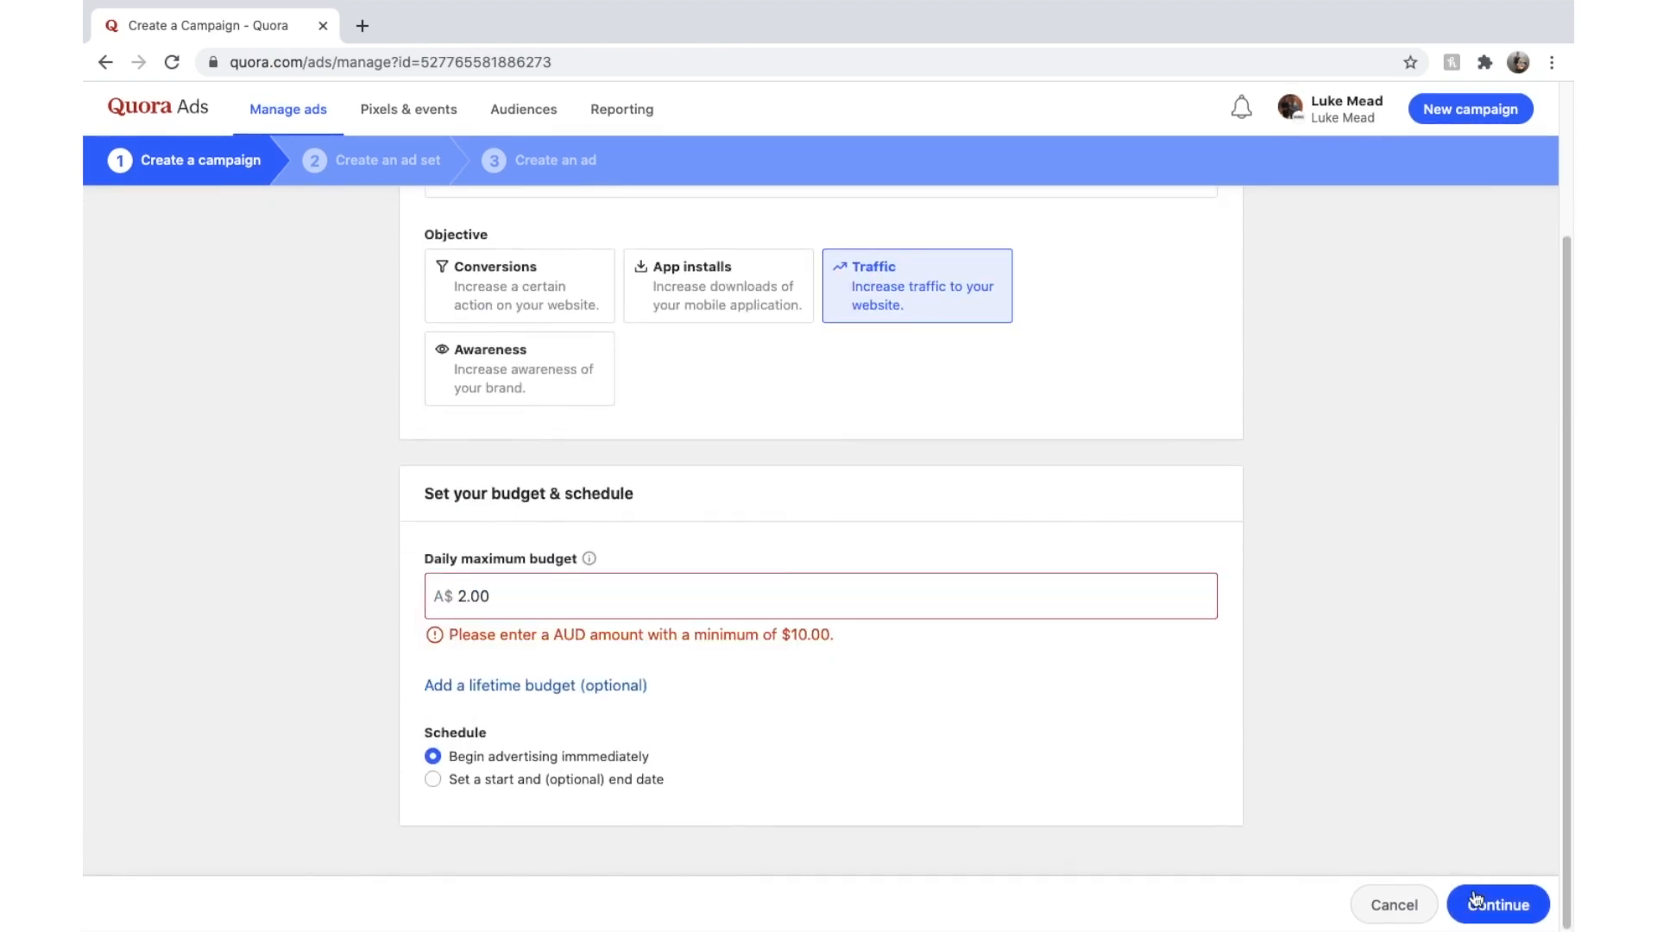
# - Set the daily maximum budget to A$10.00 and continue to the ad set creation stage
pyautogui.doubleClick(630, 590)
pyautogui.write('10')
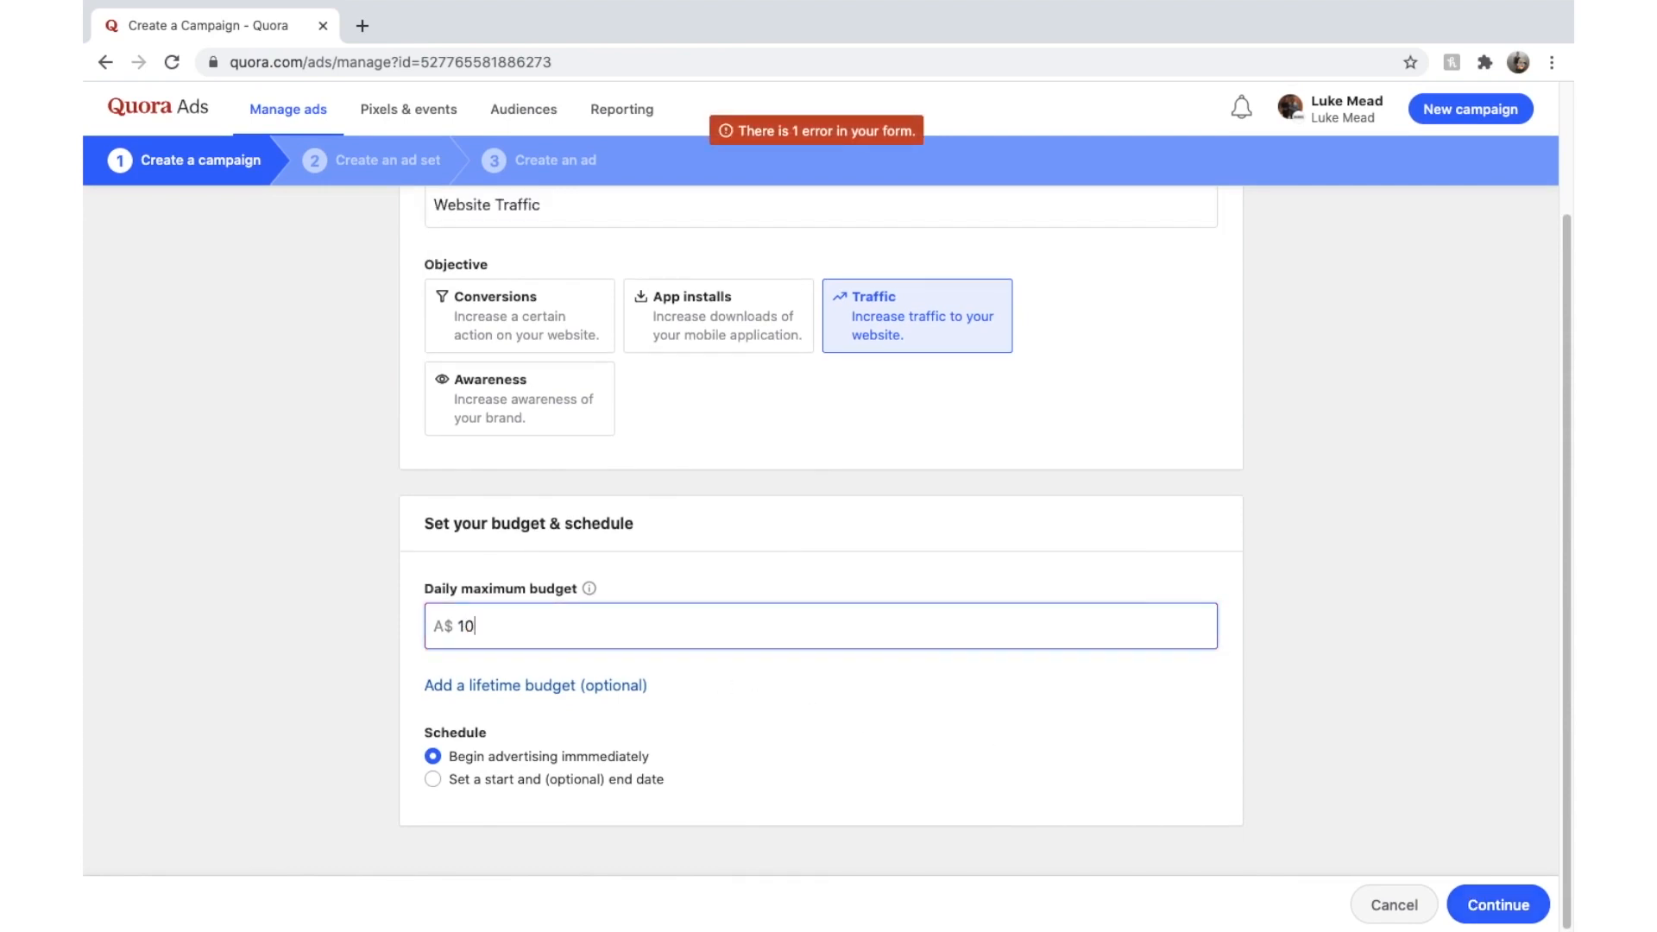
pyautogui.click(1505, 897)
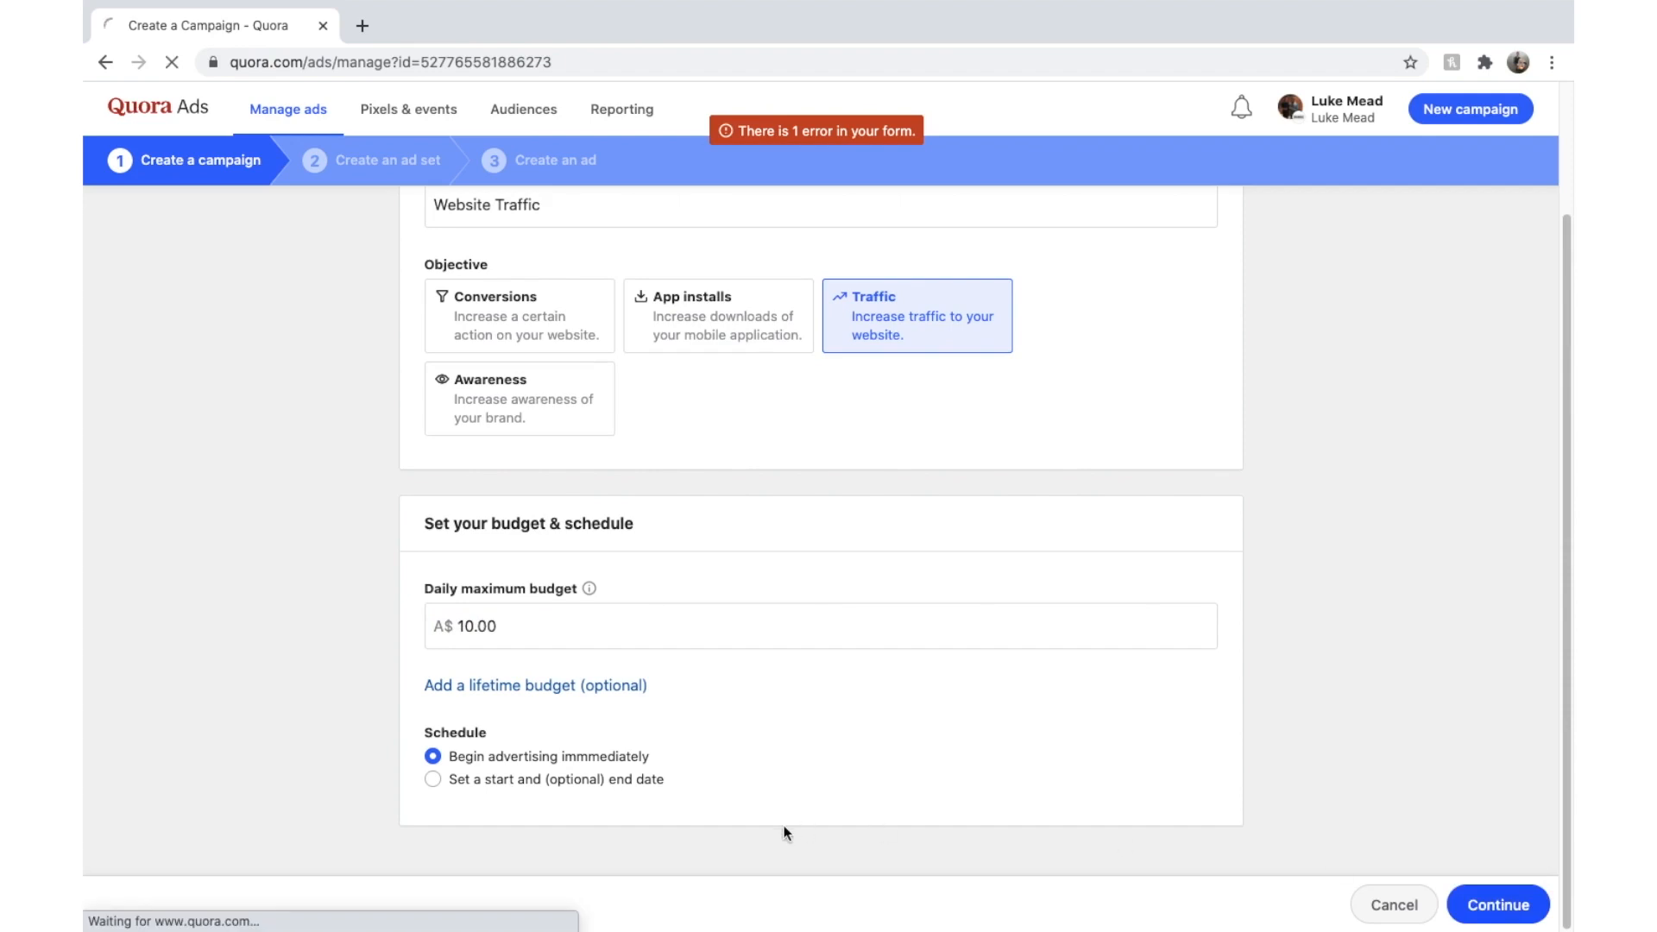
pyautogui.click(1514, 912)
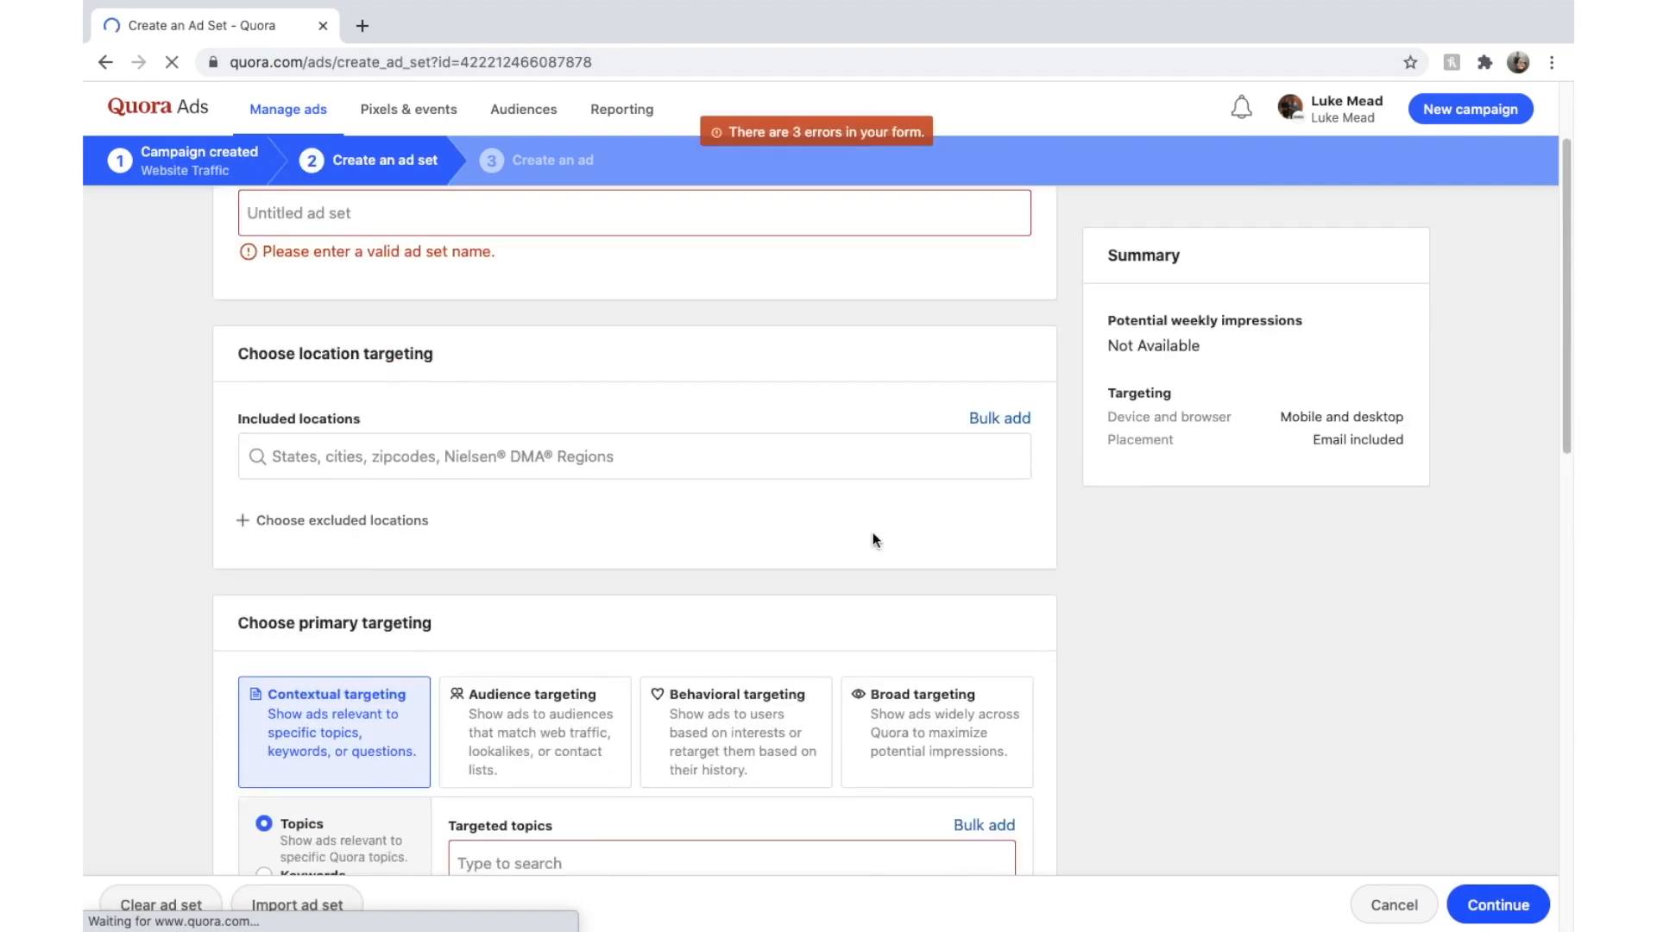
# - Name the ad set "Pool Installs Adelaide"
pyautogui.scroll(2, 873, 532)
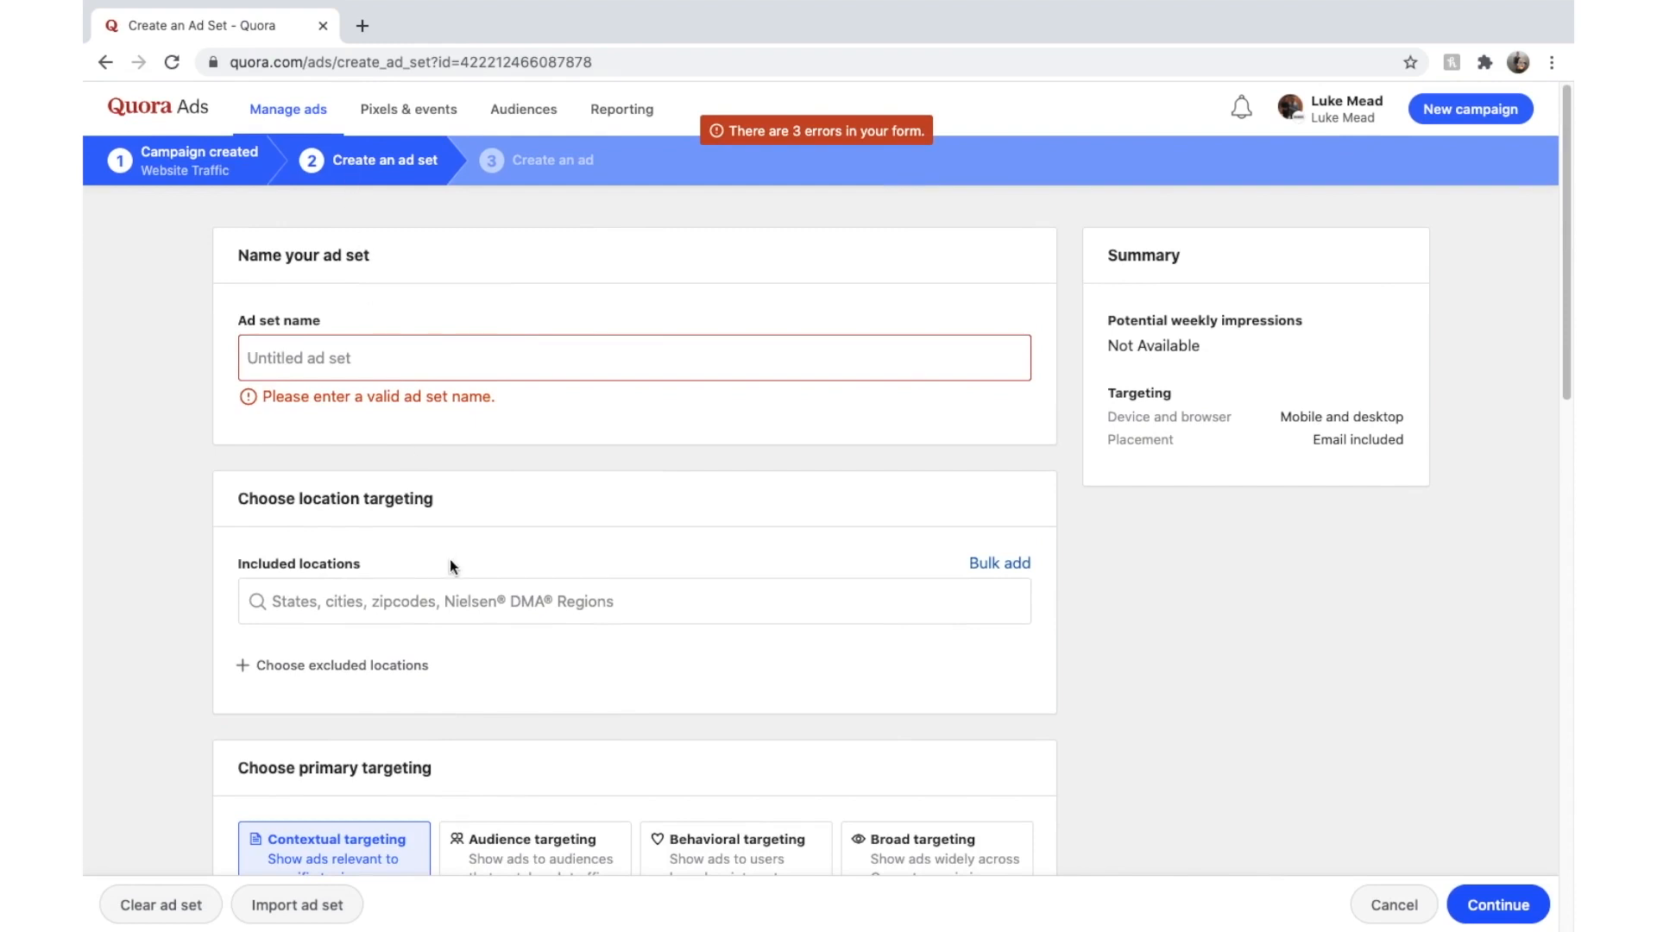
pyautogui.scroll(-3, 450, 563)
pyautogui.scroll(-3, 642, 618)
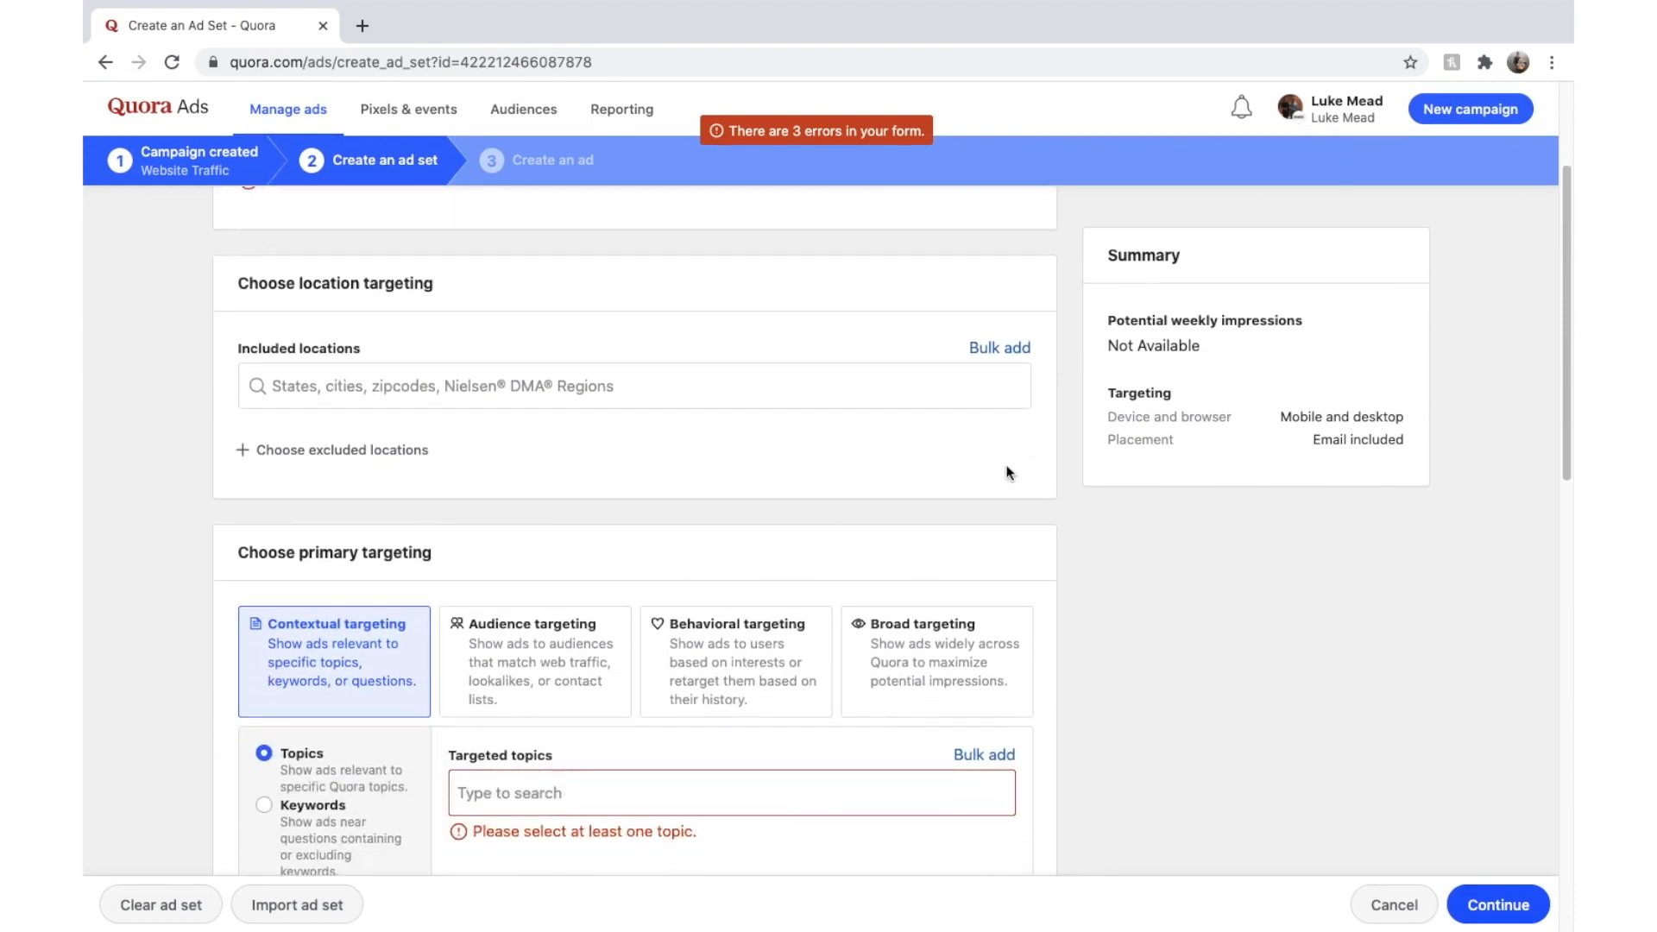
pyautogui.scroll(5, 917, 506)
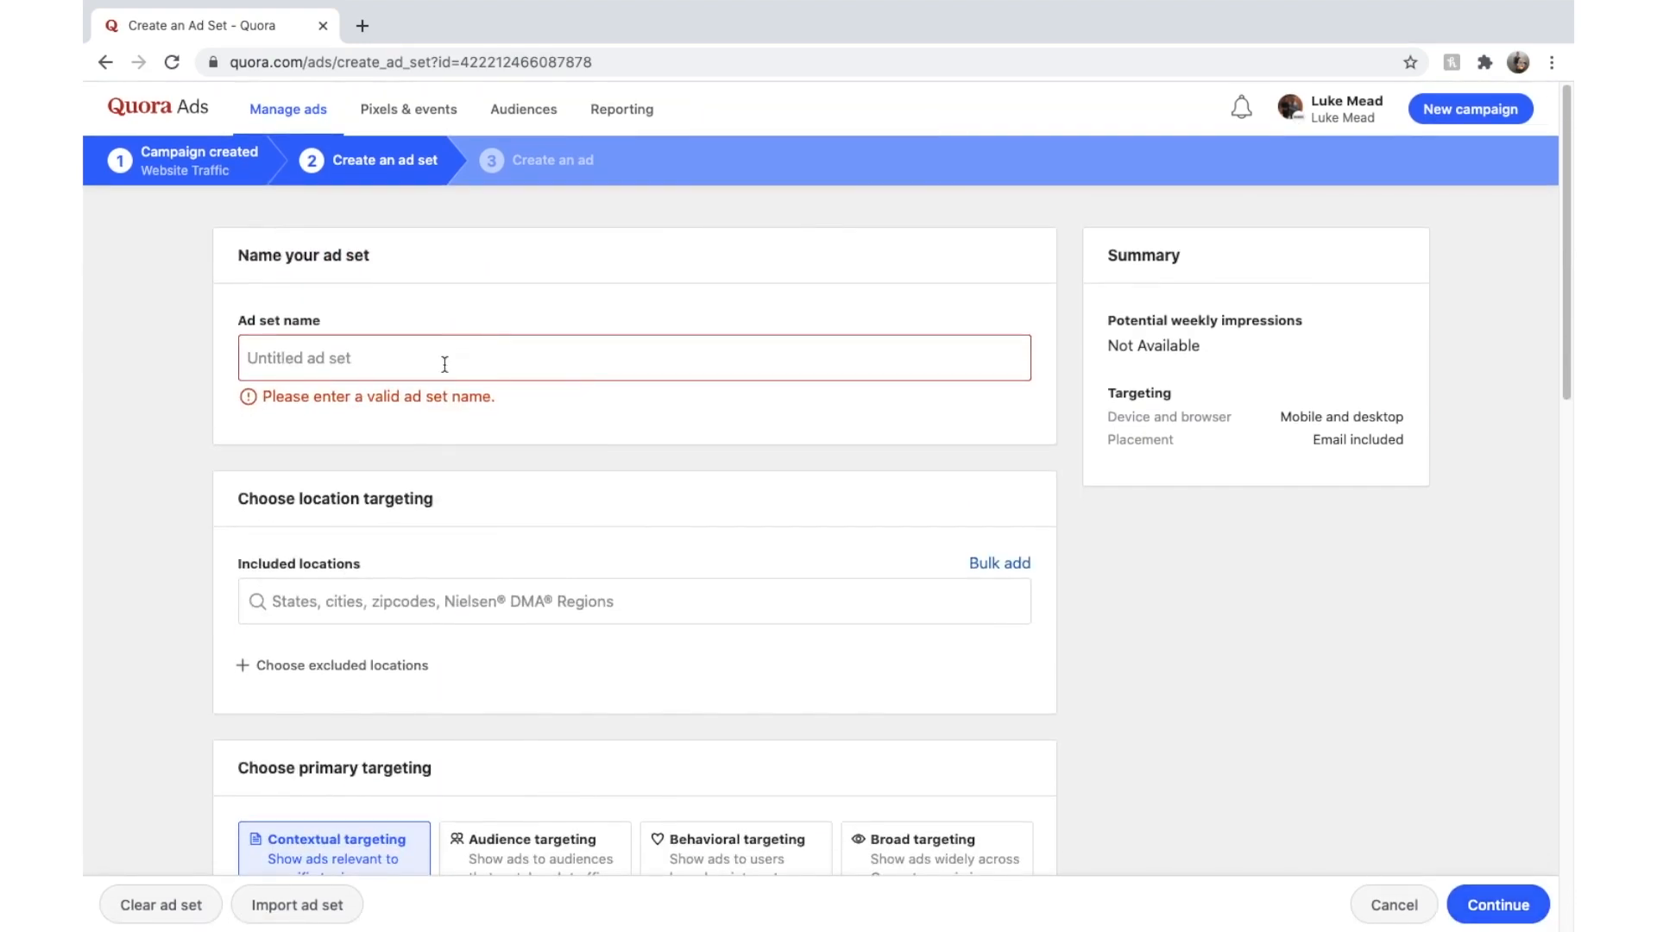
pyautogui.click(445, 362)
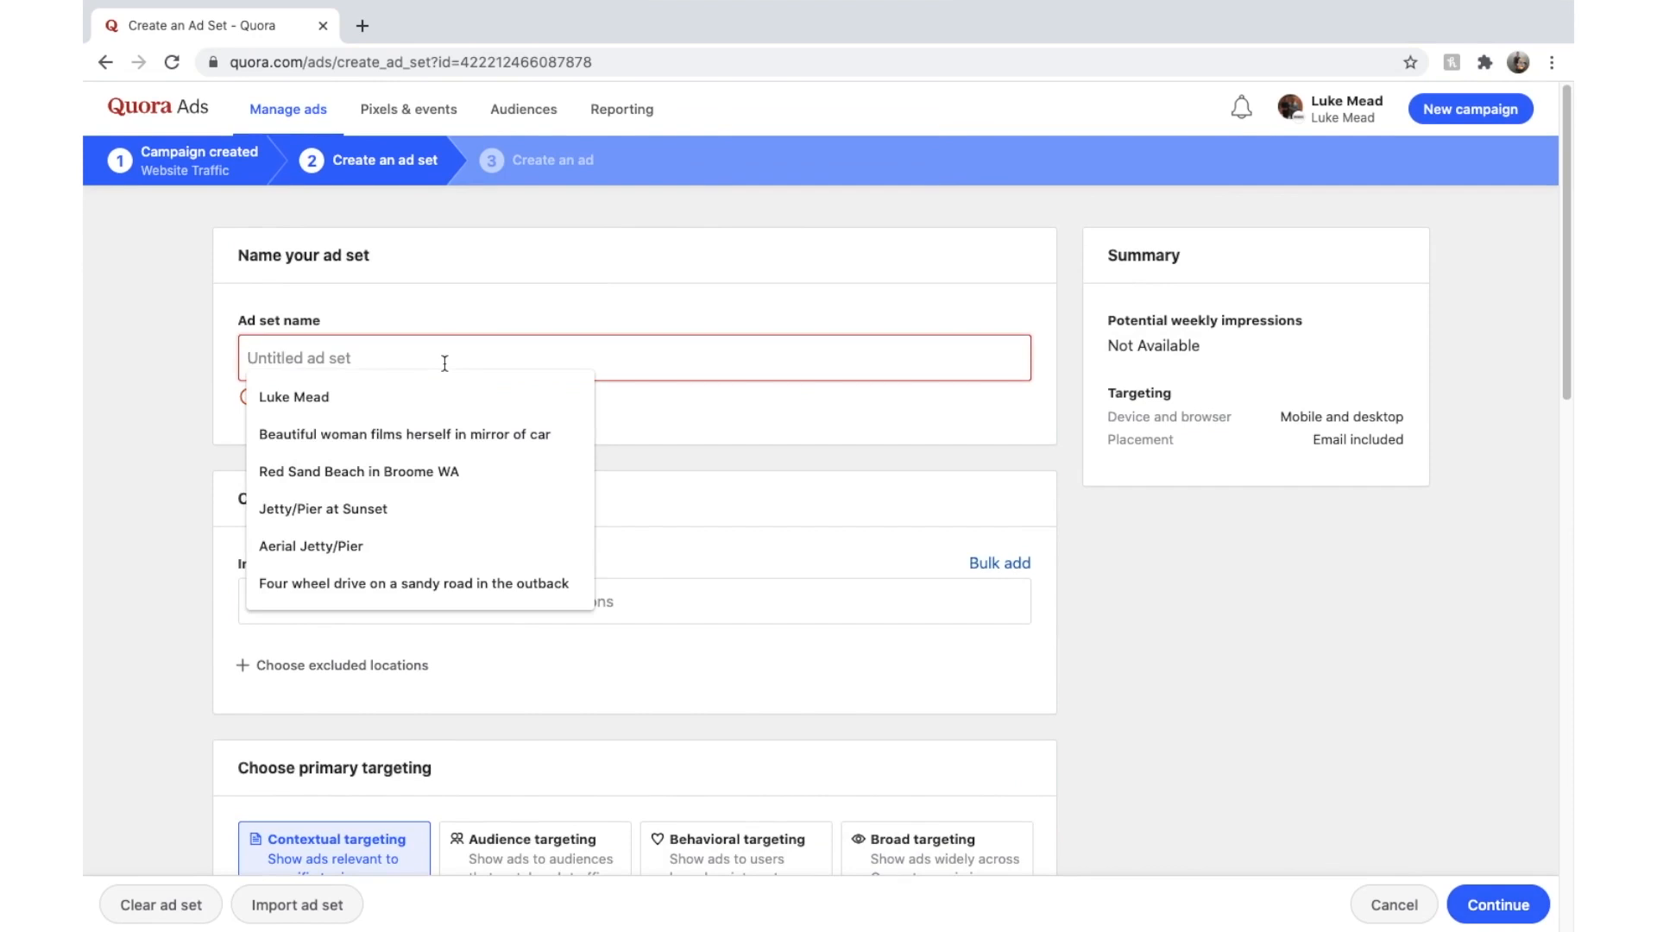
pyautogui.write('Pool Inst')
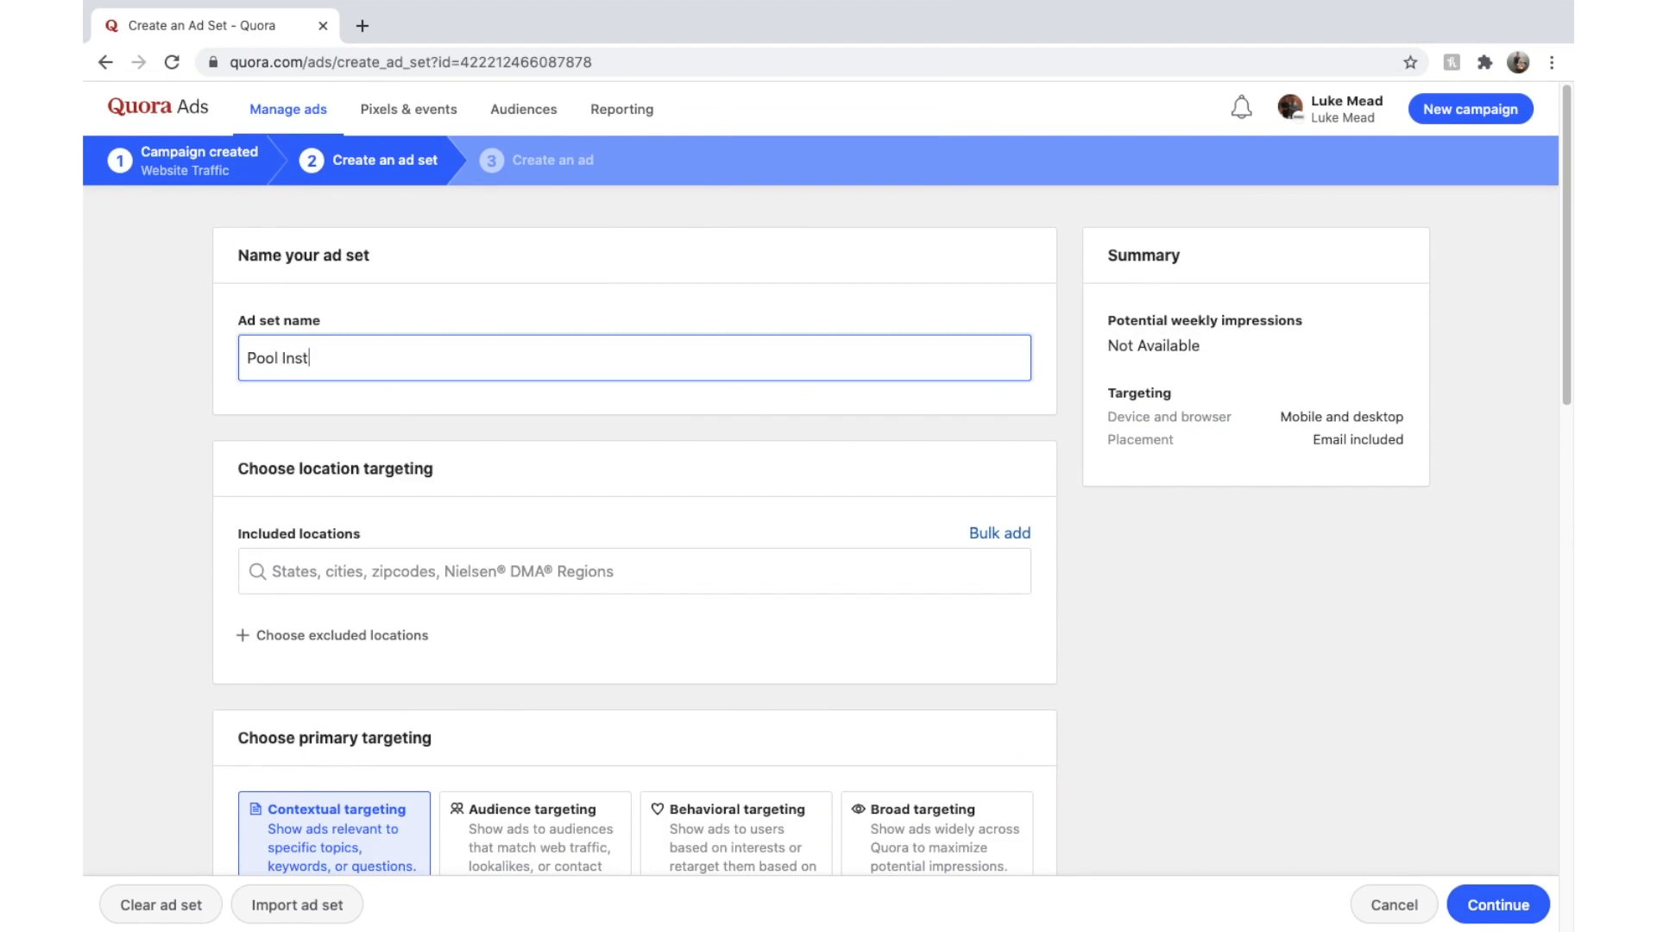
pyautogui.write('alls Adelaide')
# - Add the city of Adelaide, South Australia, Australia to the ad set's included locations
pyautogui.scroll(-1, 594, 489)
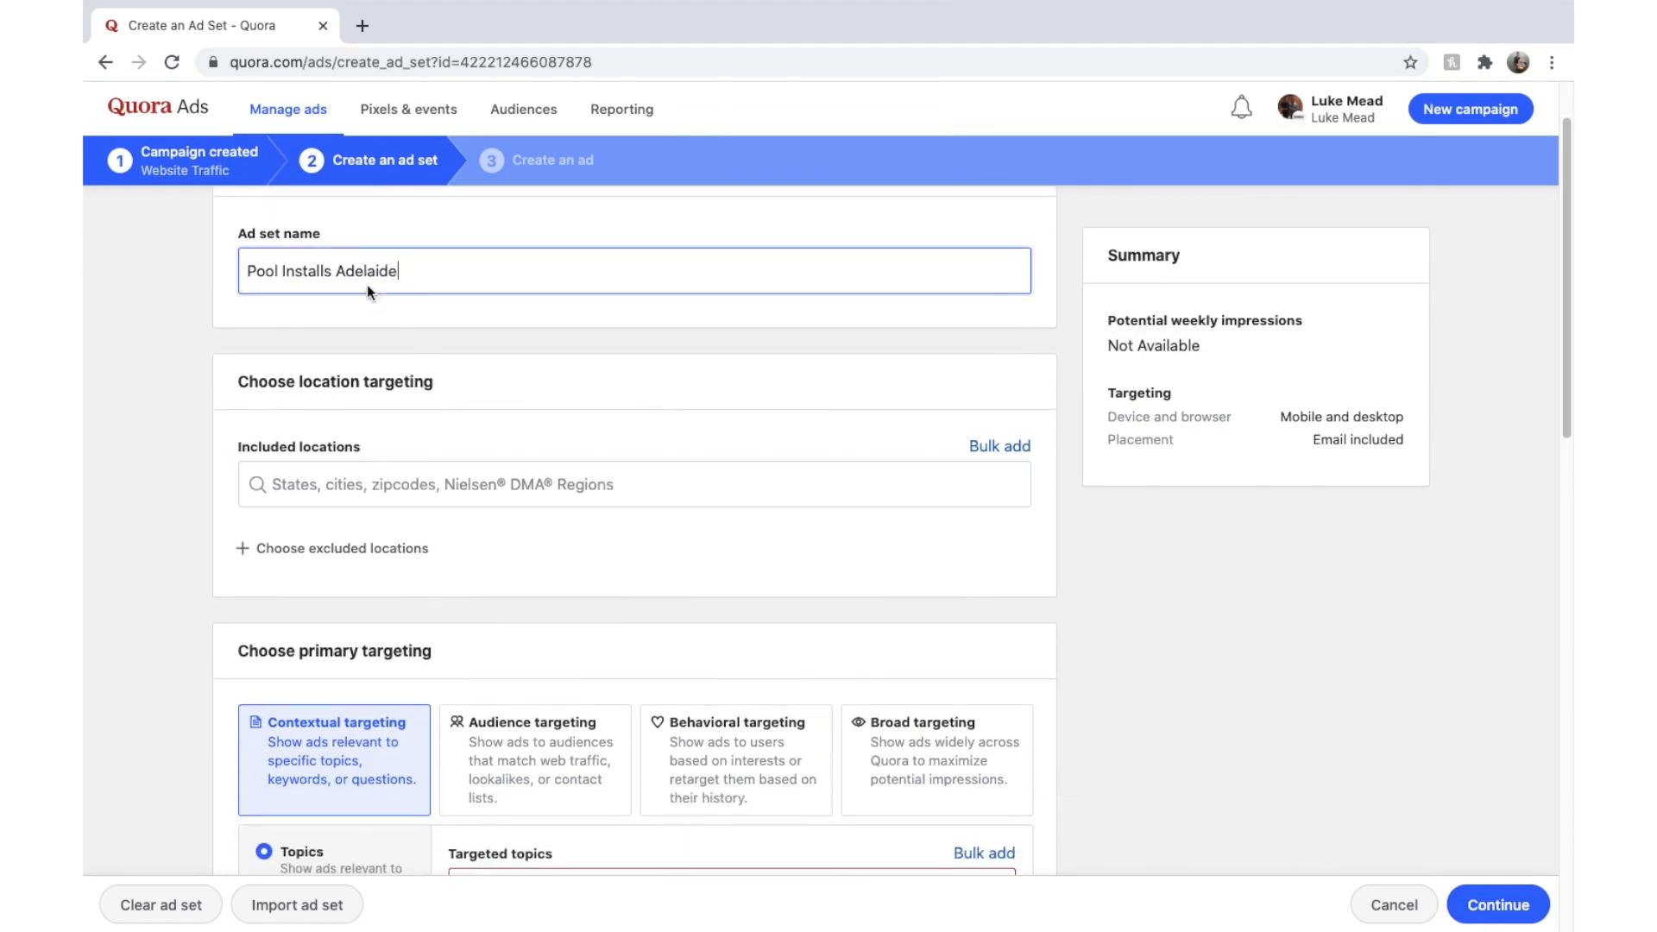
pyautogui.scroll(-1, 413, 443)
pyautogui.click(452, 441)
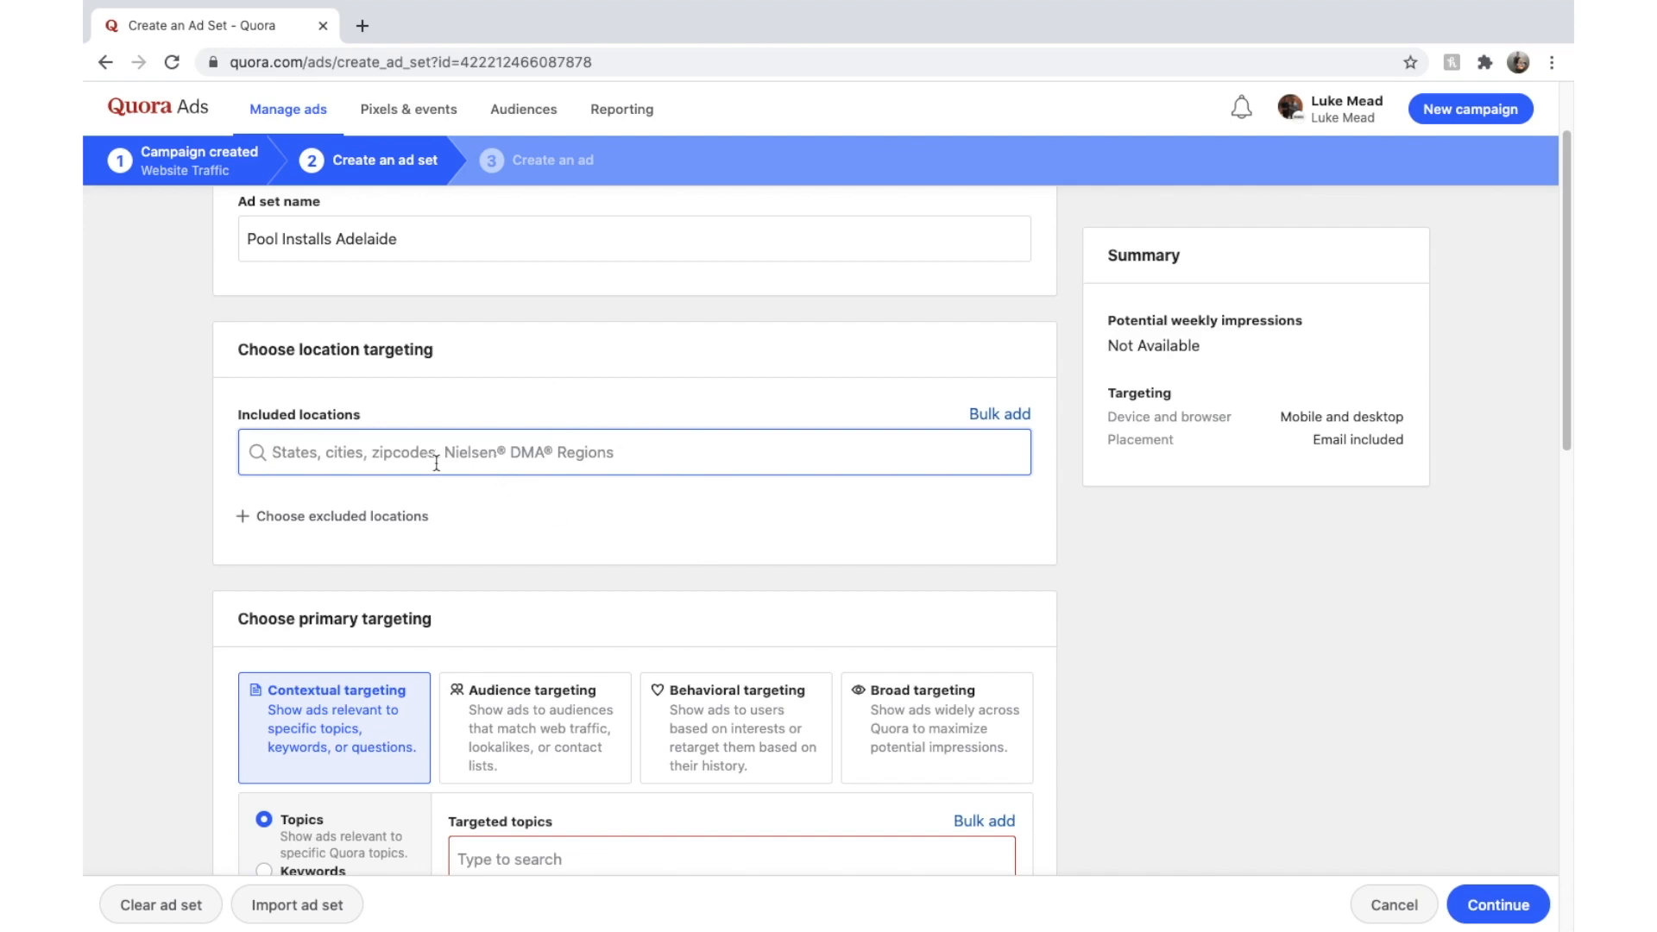
pyautogui.write('Ade')
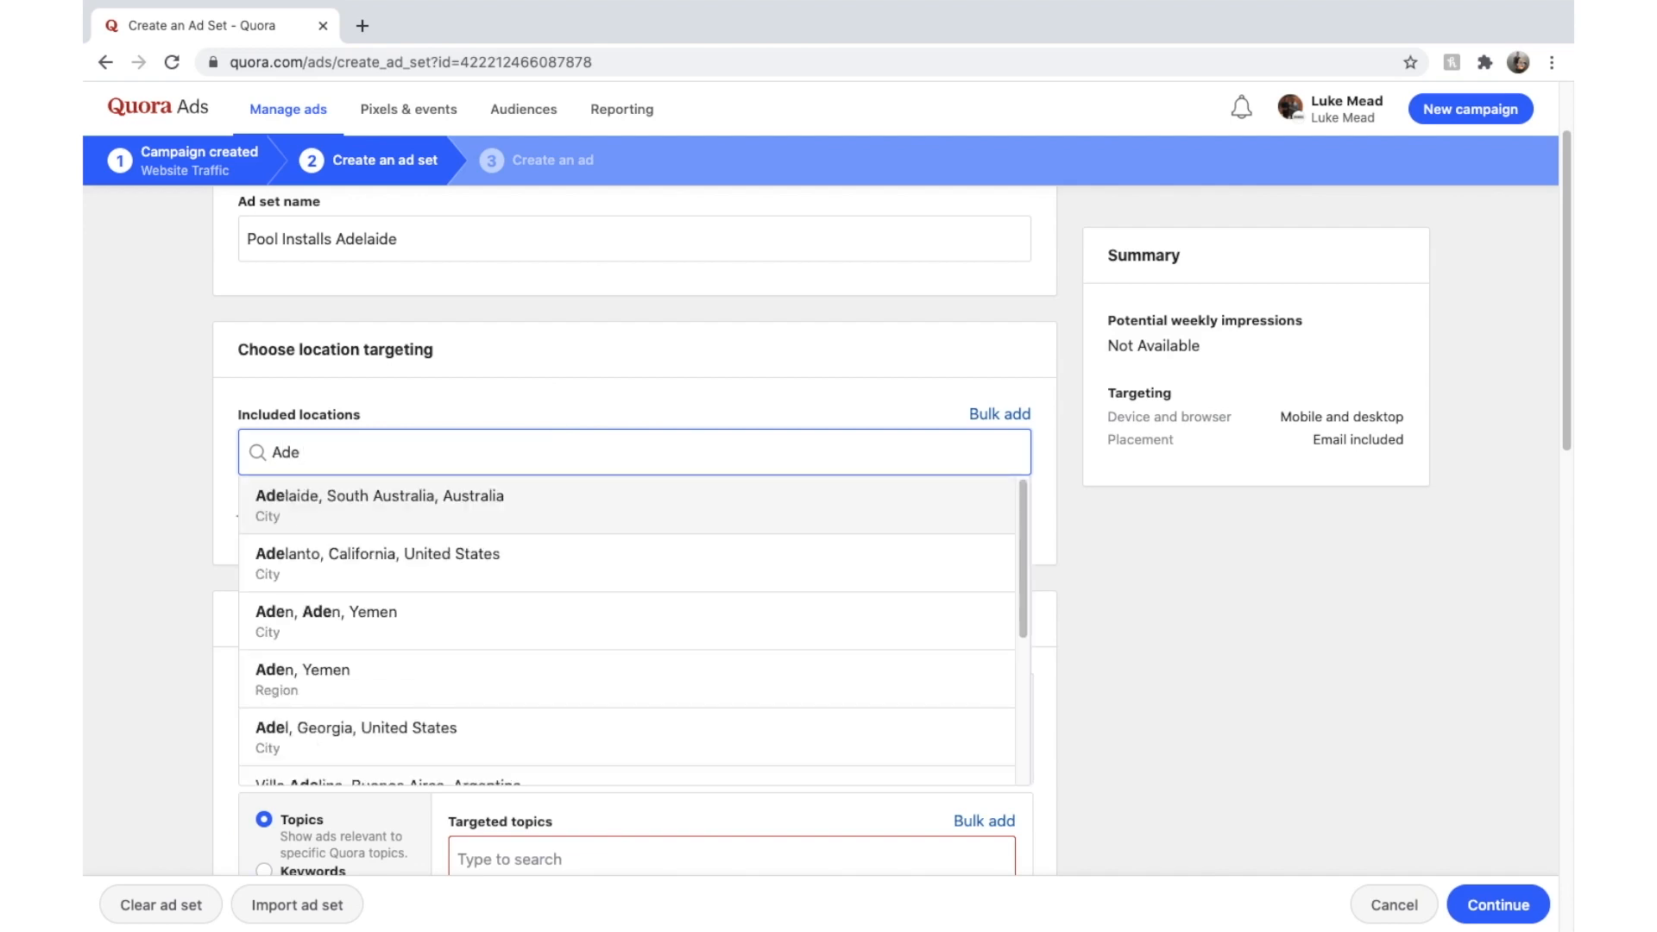
pyautogui.click(447, 494)
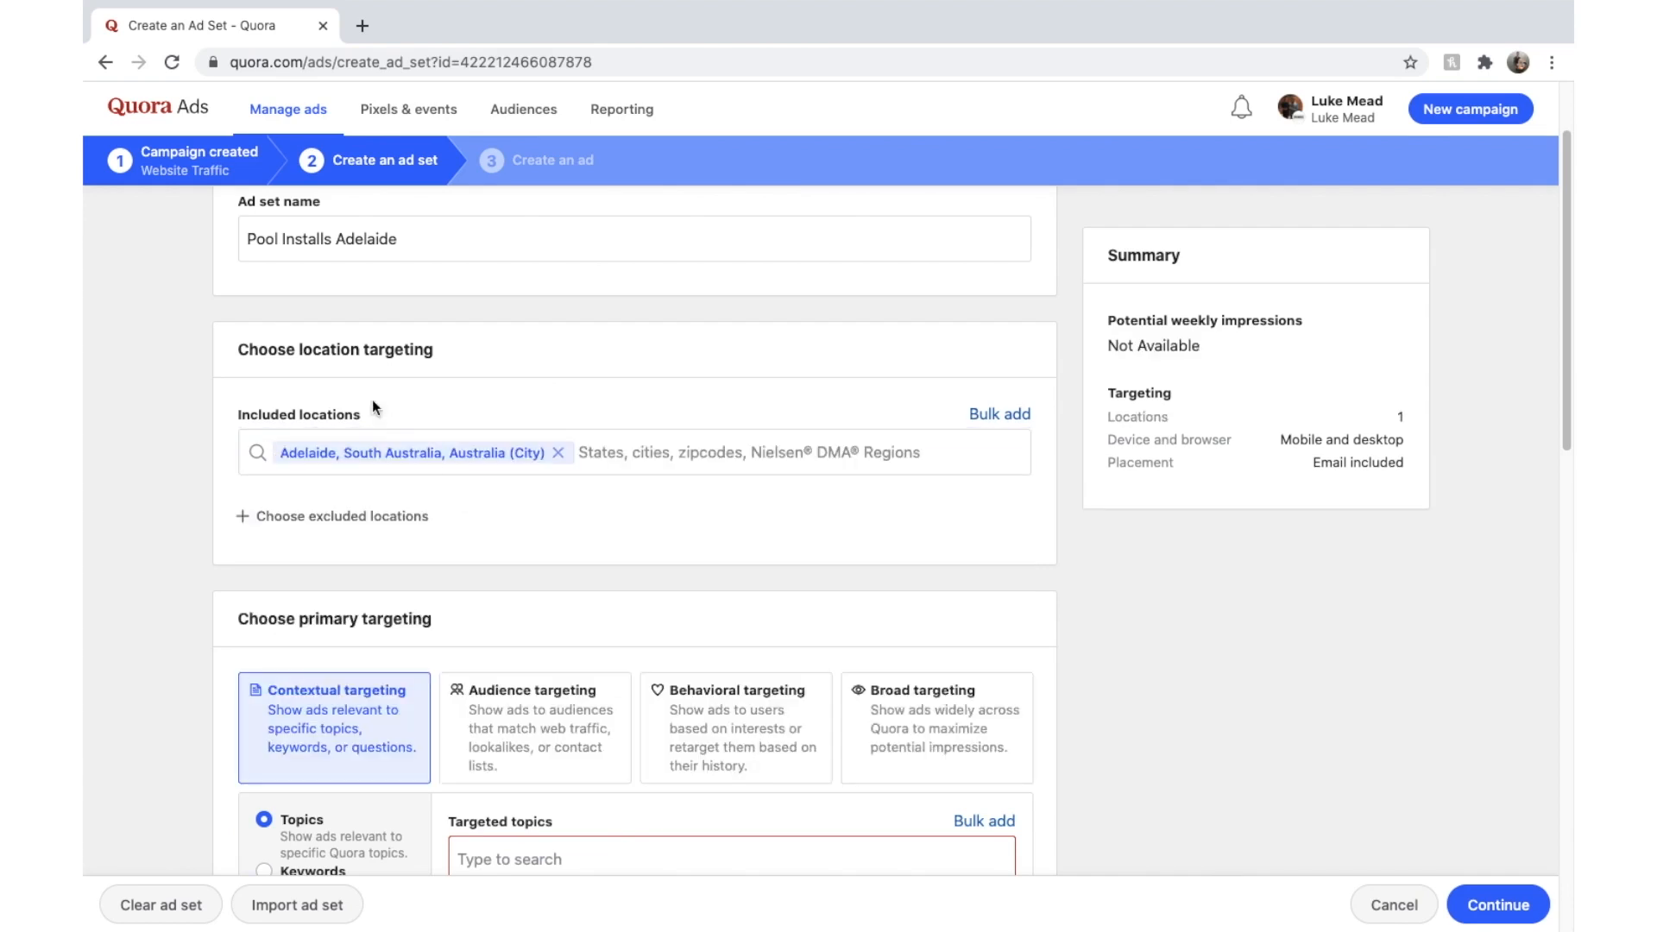
# - Search the contextual targeting topics for "pool" and add Swimming Pools as a targeted topic
pyautogui.scroll(-1, 623, 507)
pyautogui.scroll(-3, 697, 522)
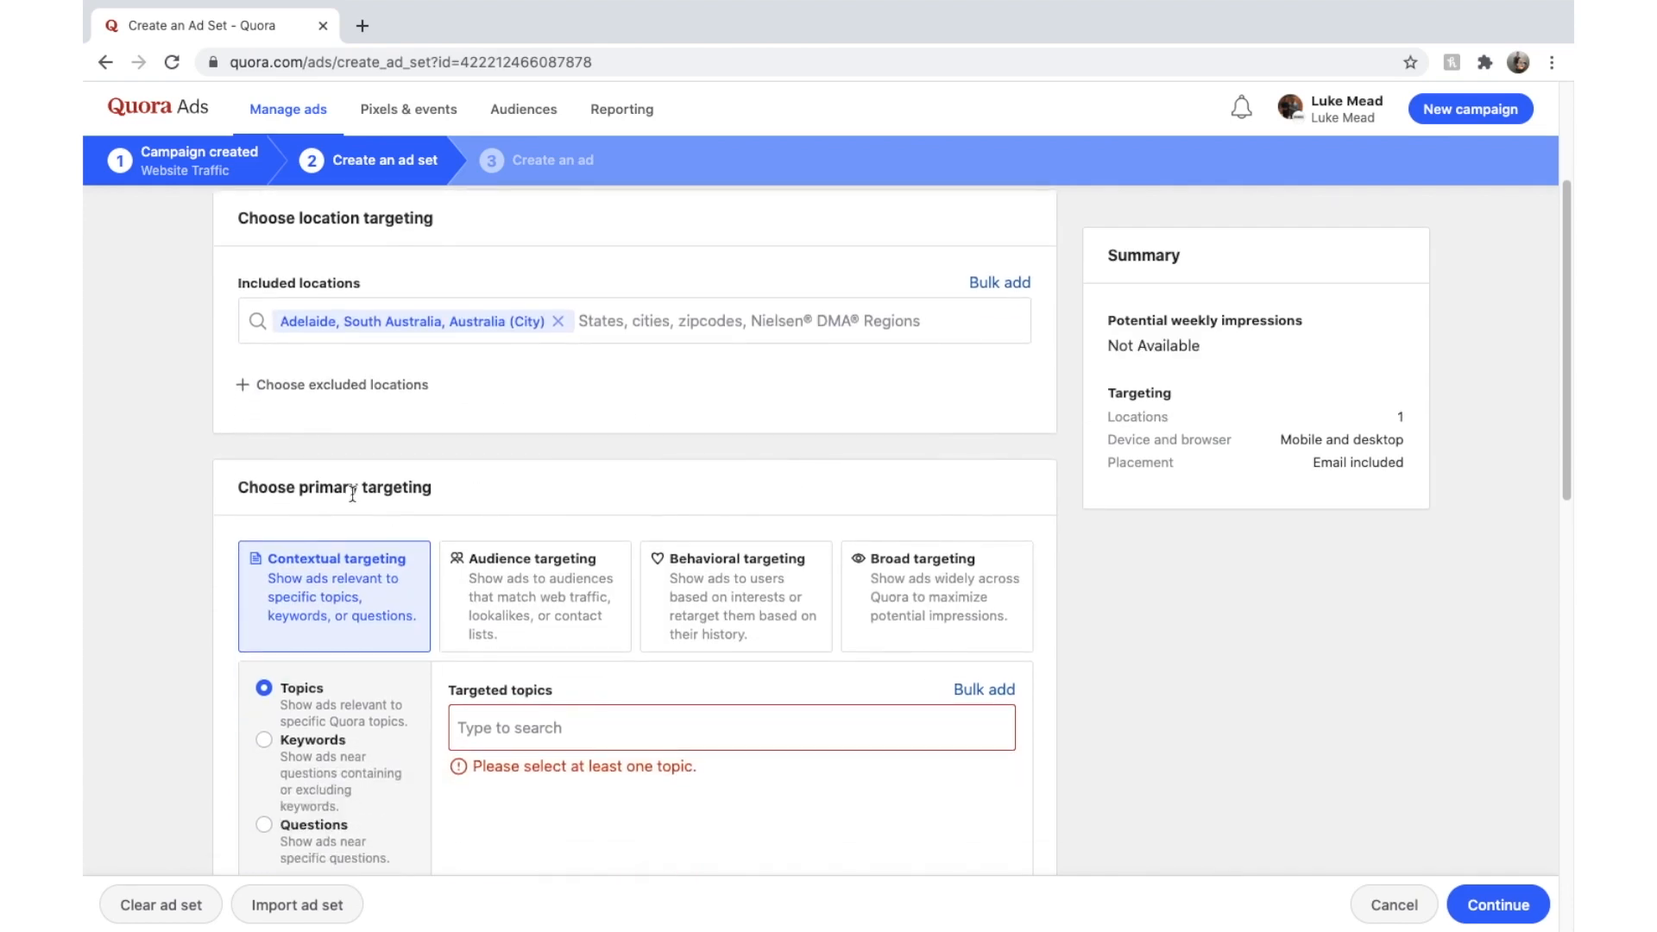
pyautogui.scroll(-2, 395, 466)
pyautogui.scroll(-2, 615, 413)
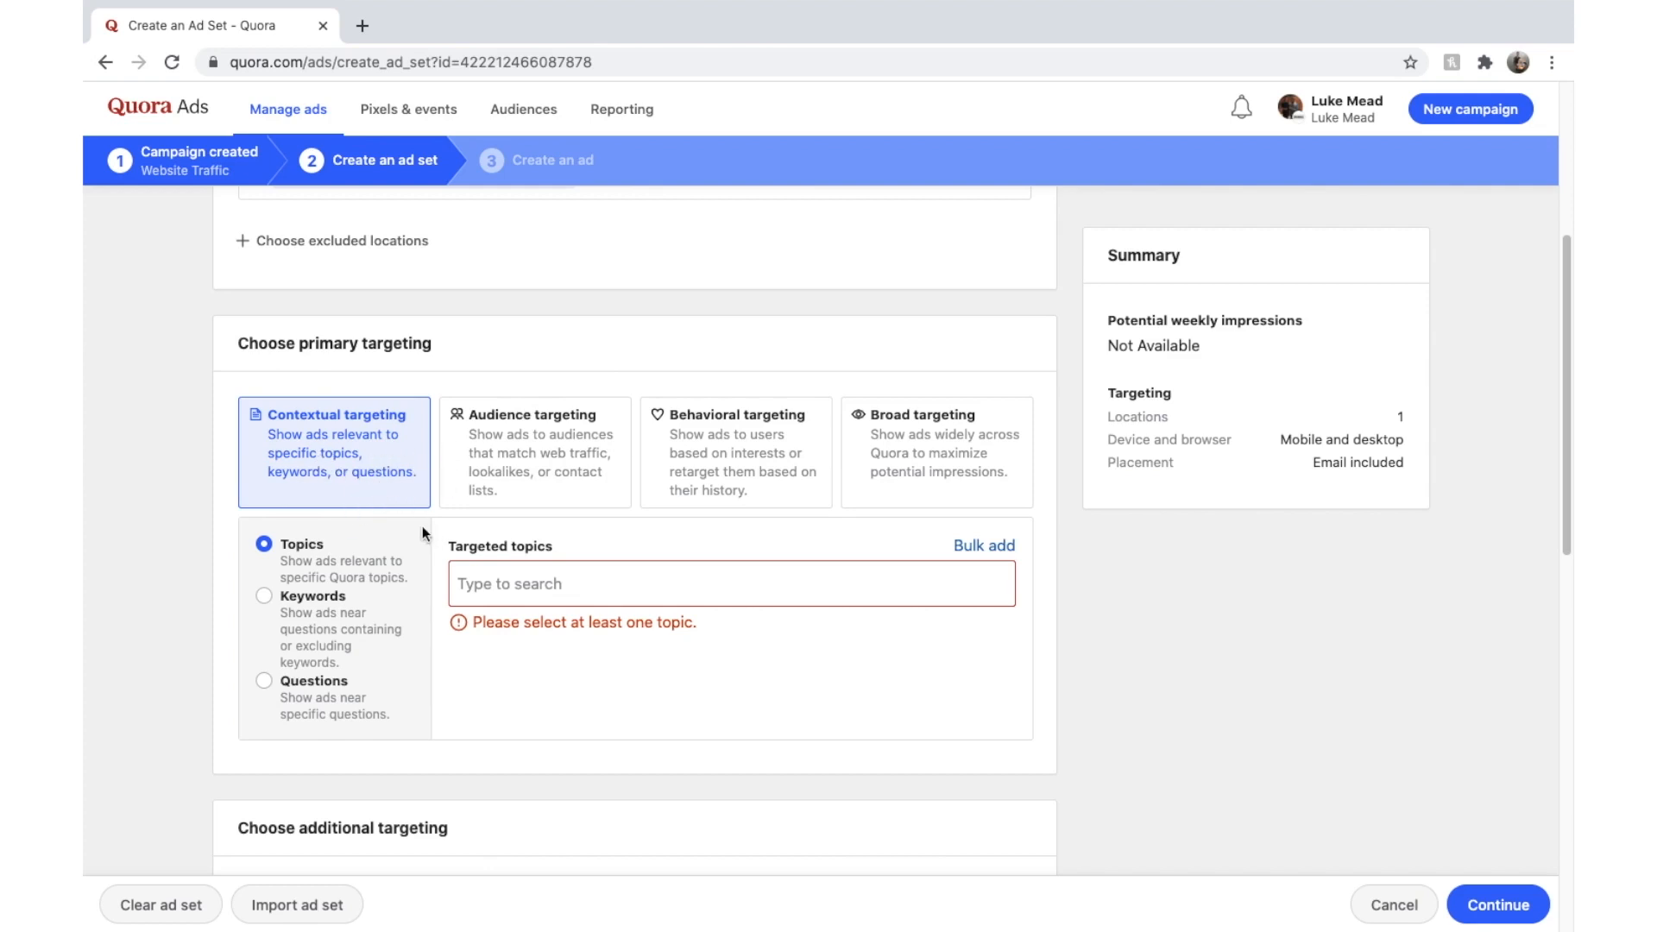
pyautogui.click(529, 583)
pyautogui.write('p')
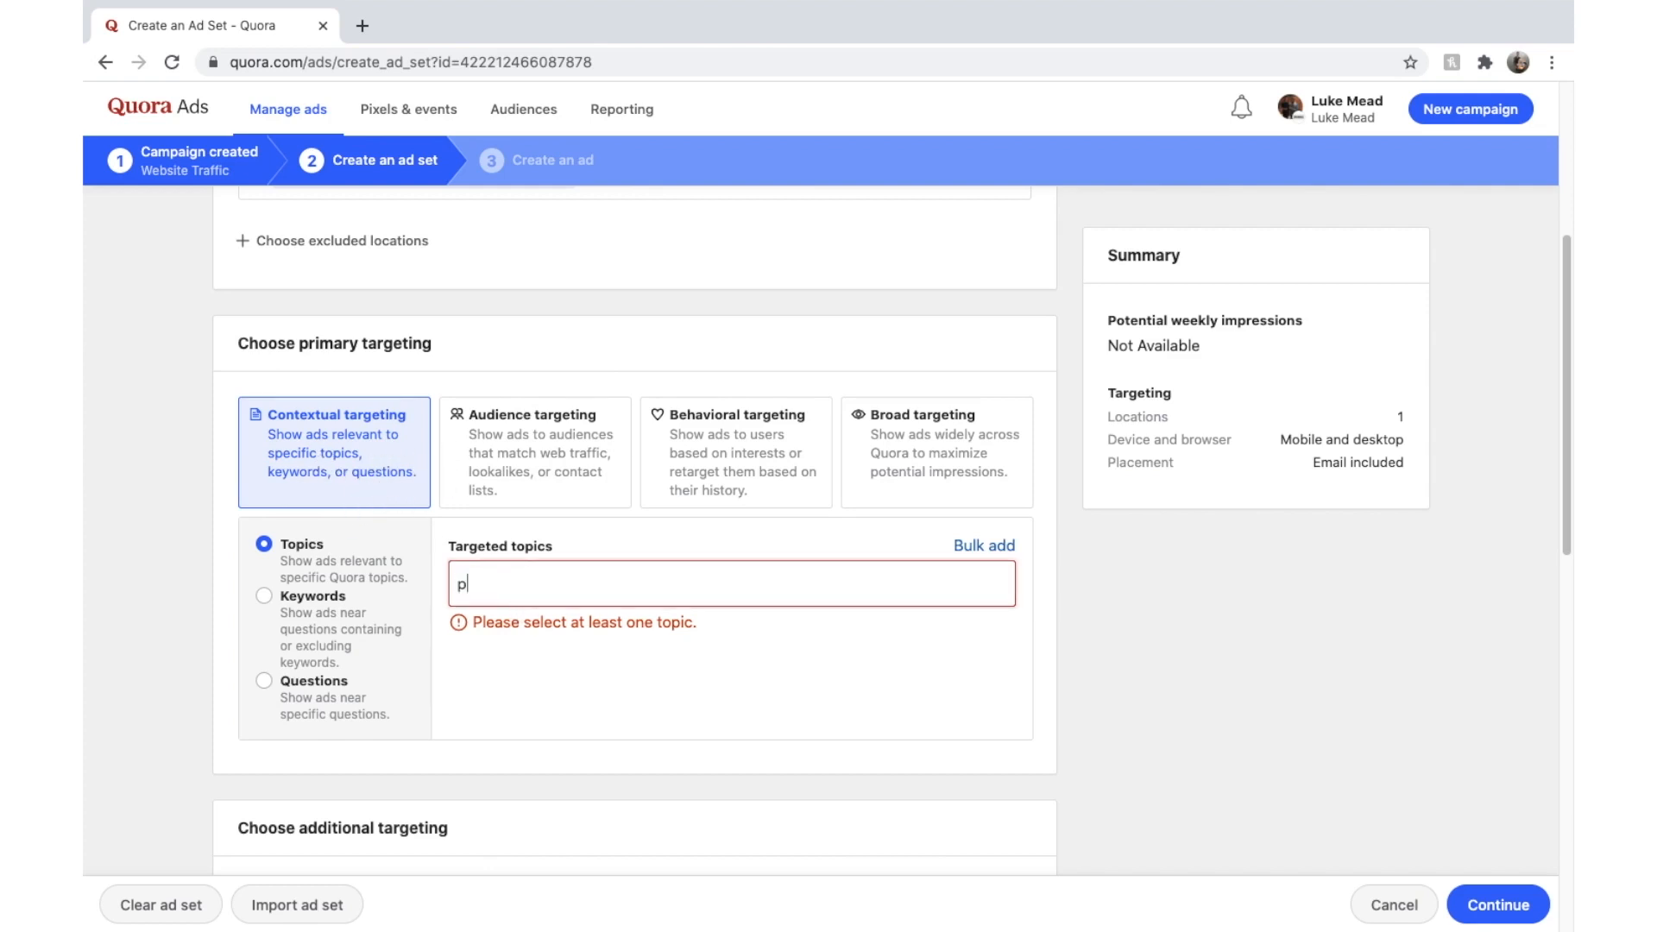
pyautogui.write('ool')
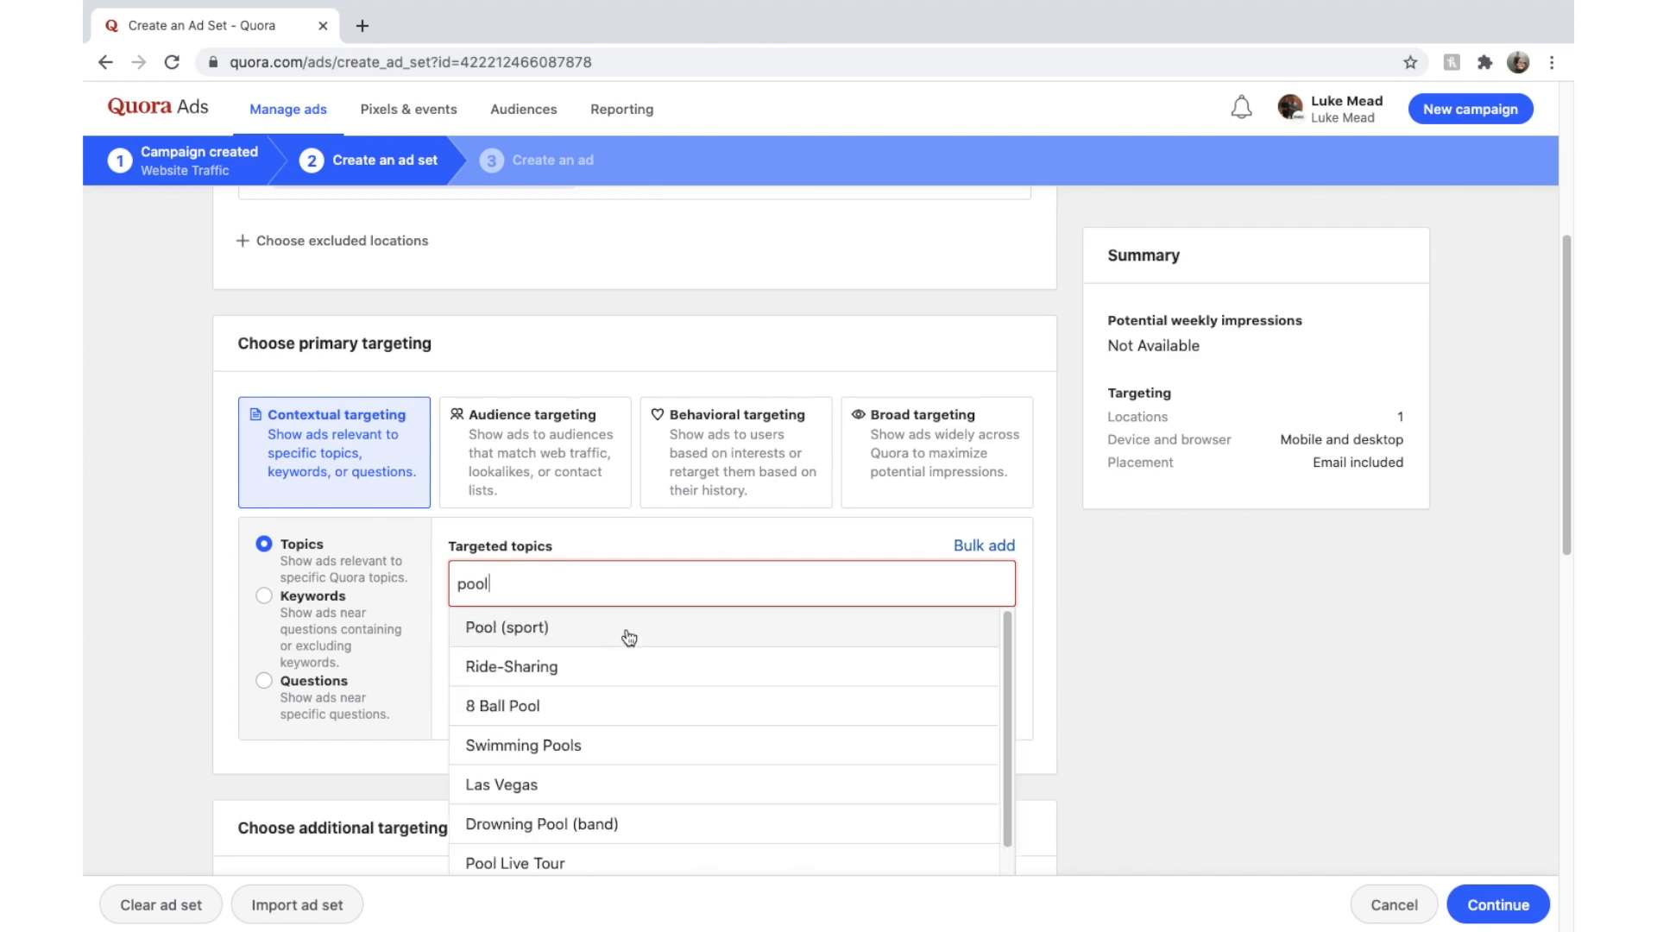
pyautogui.scroll(-2, 604, 724)
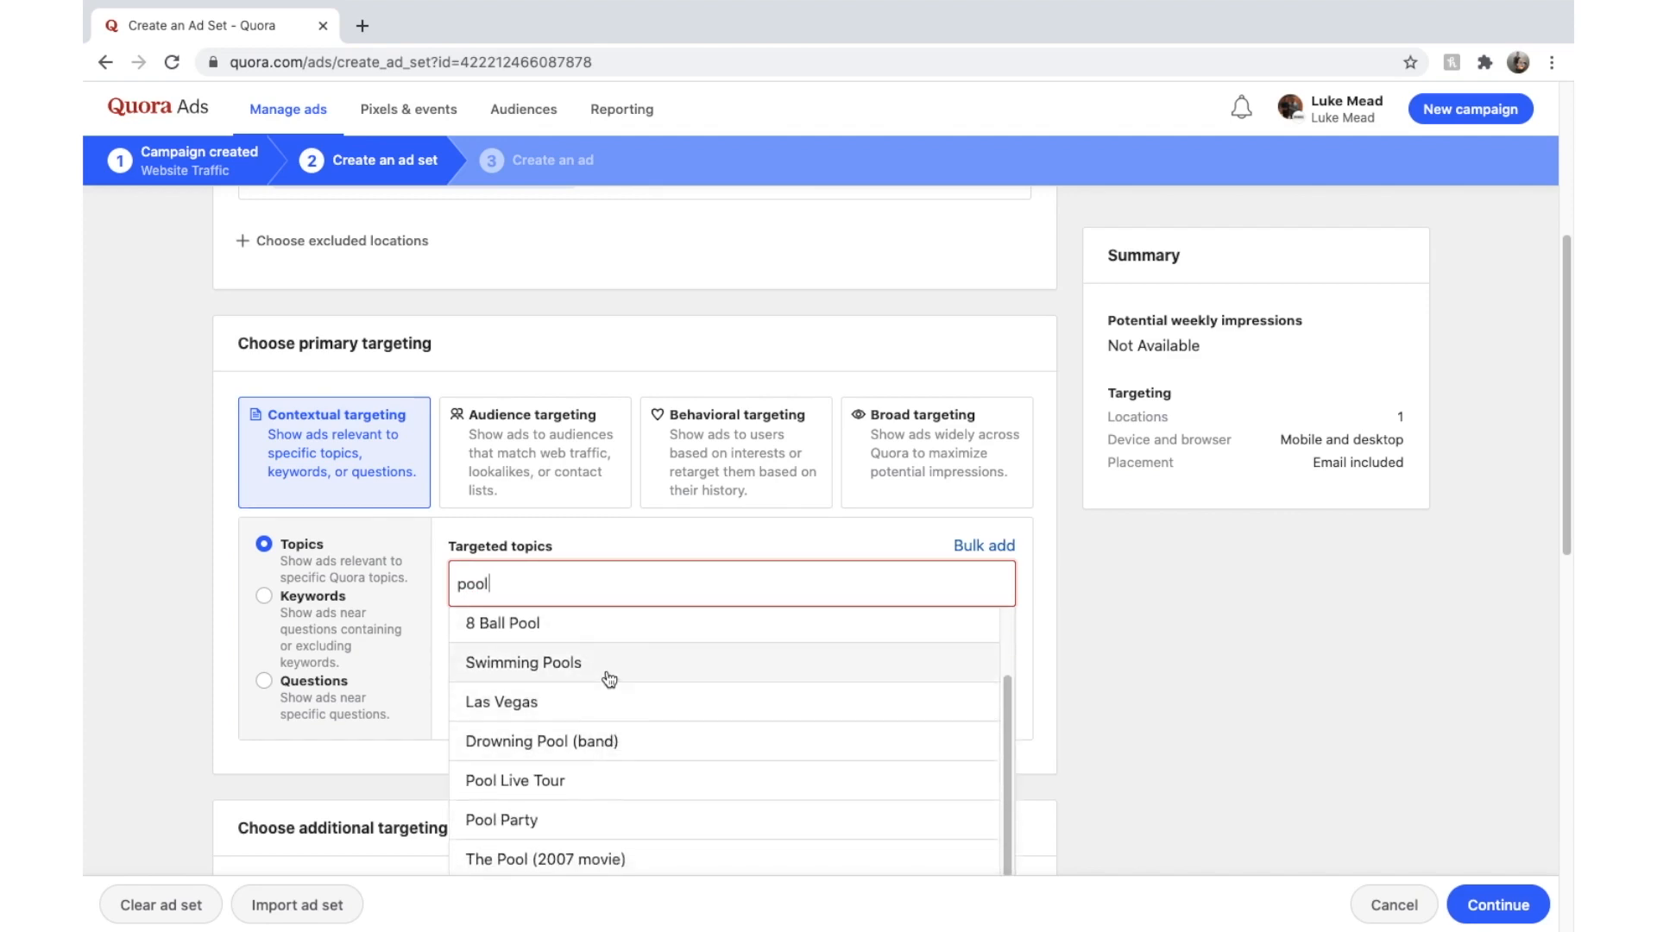
pyautogui.click(606, 676)
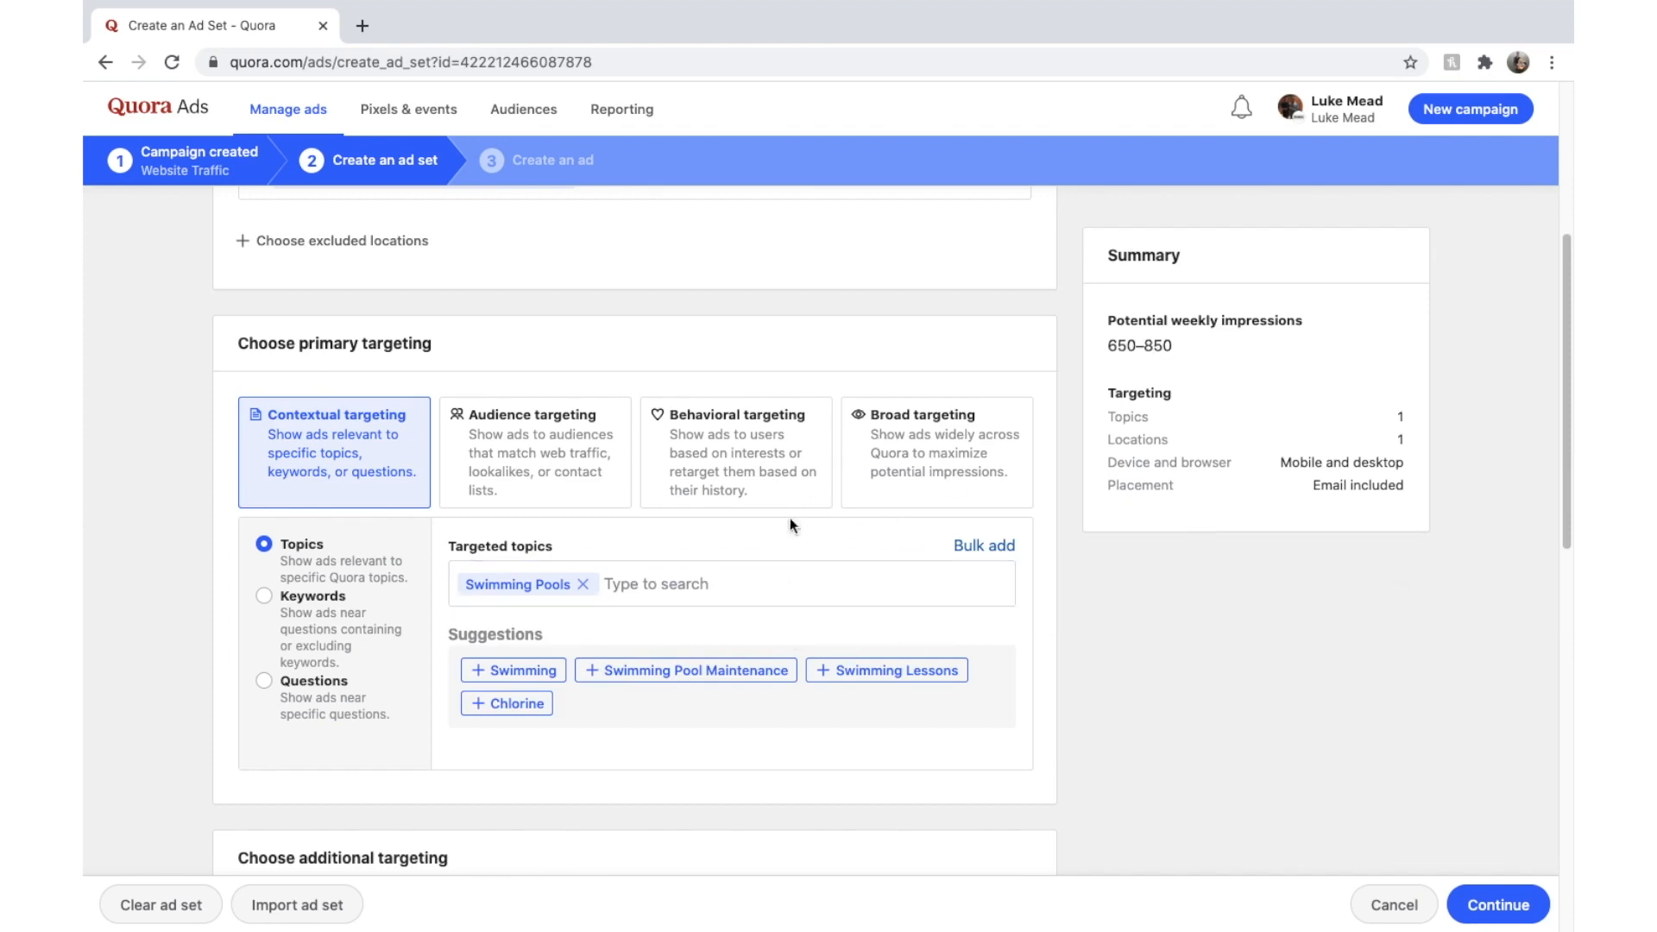
pyautogui.scroll(1, 781, 656)
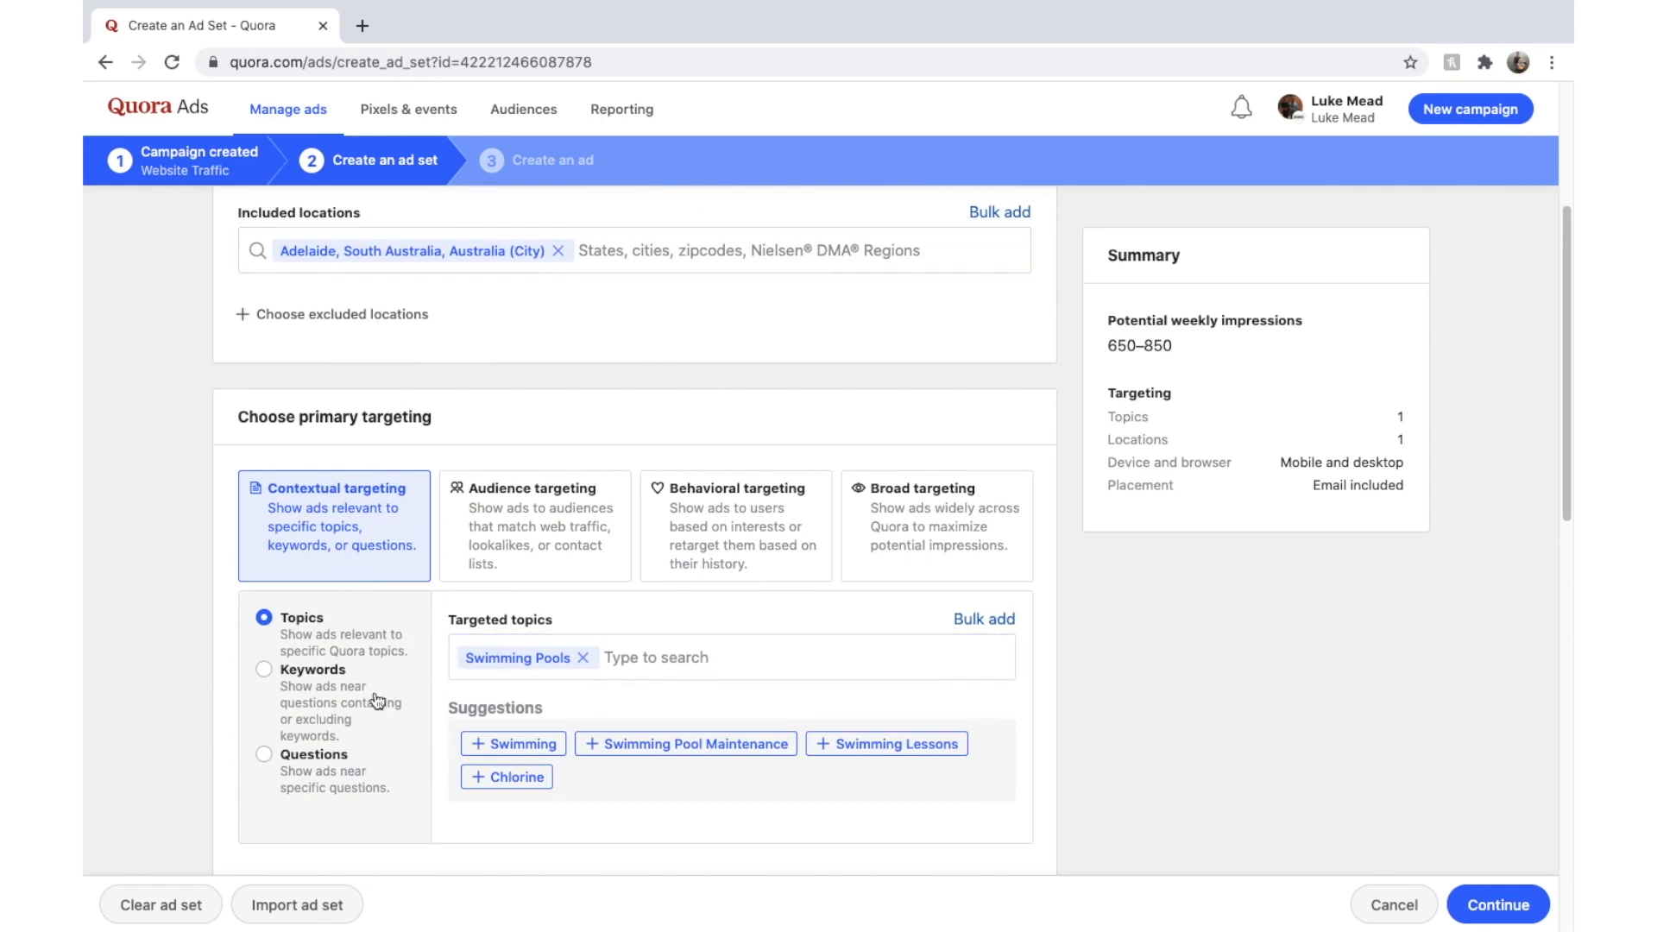
# - Try contextual targeting by keywords with "Swimming pools" as a targeted keyword, and view the questions option
pyautogui.click(341, 709)
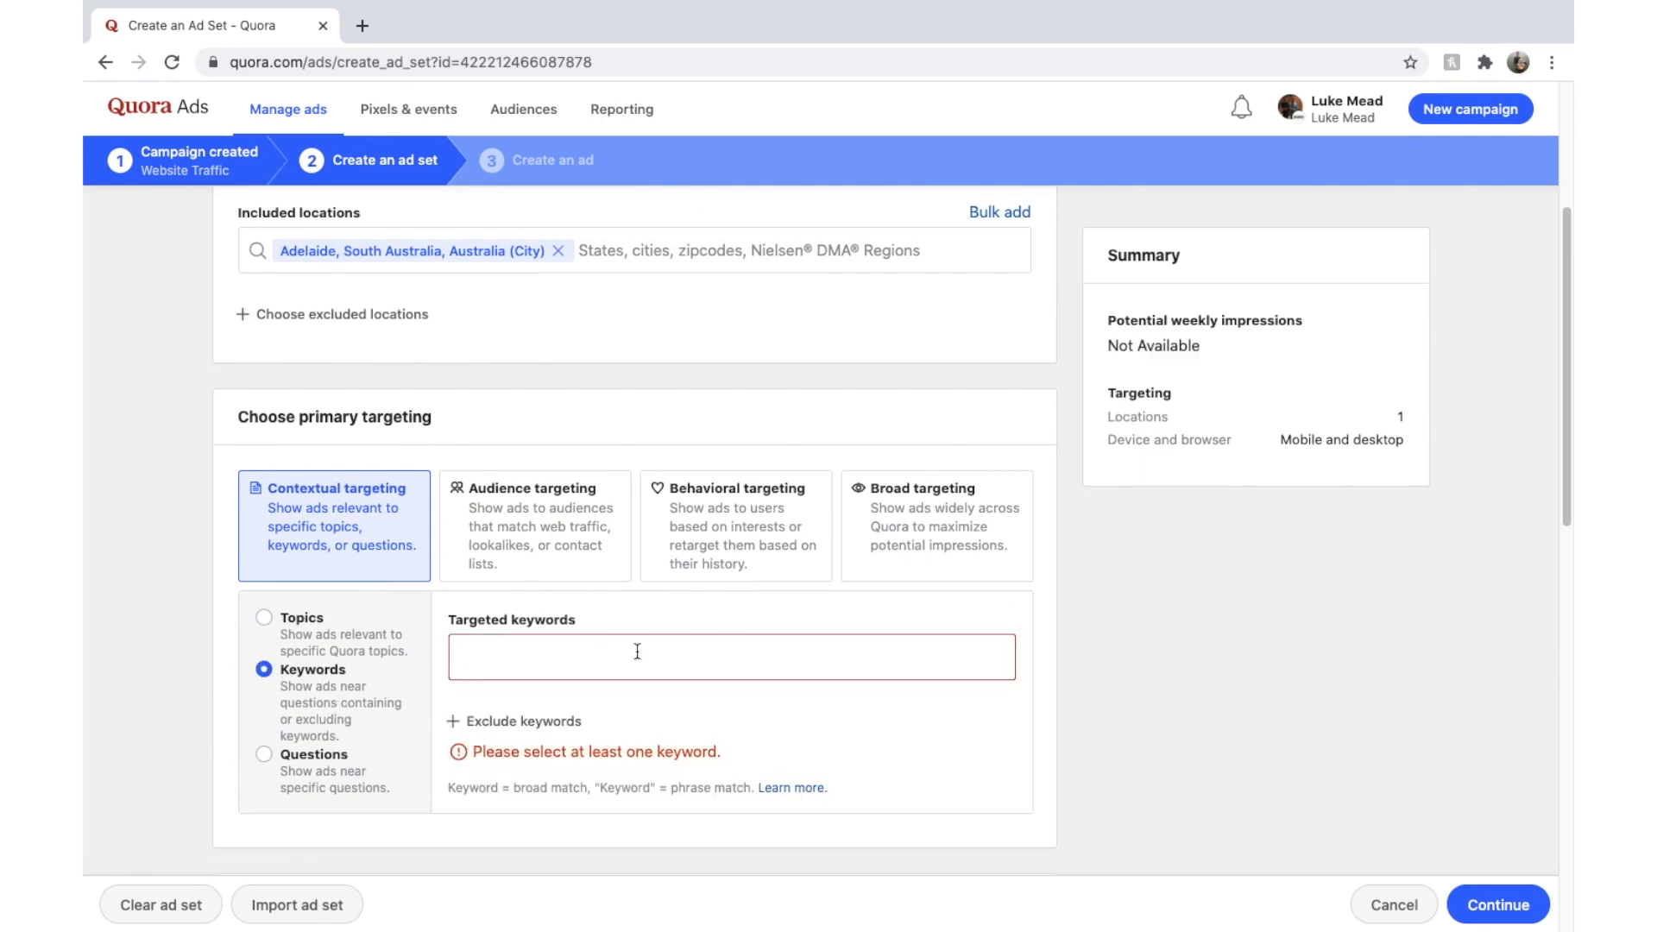
pyautogui.click(607, 642)
pyautogui.write('Swimming pools')
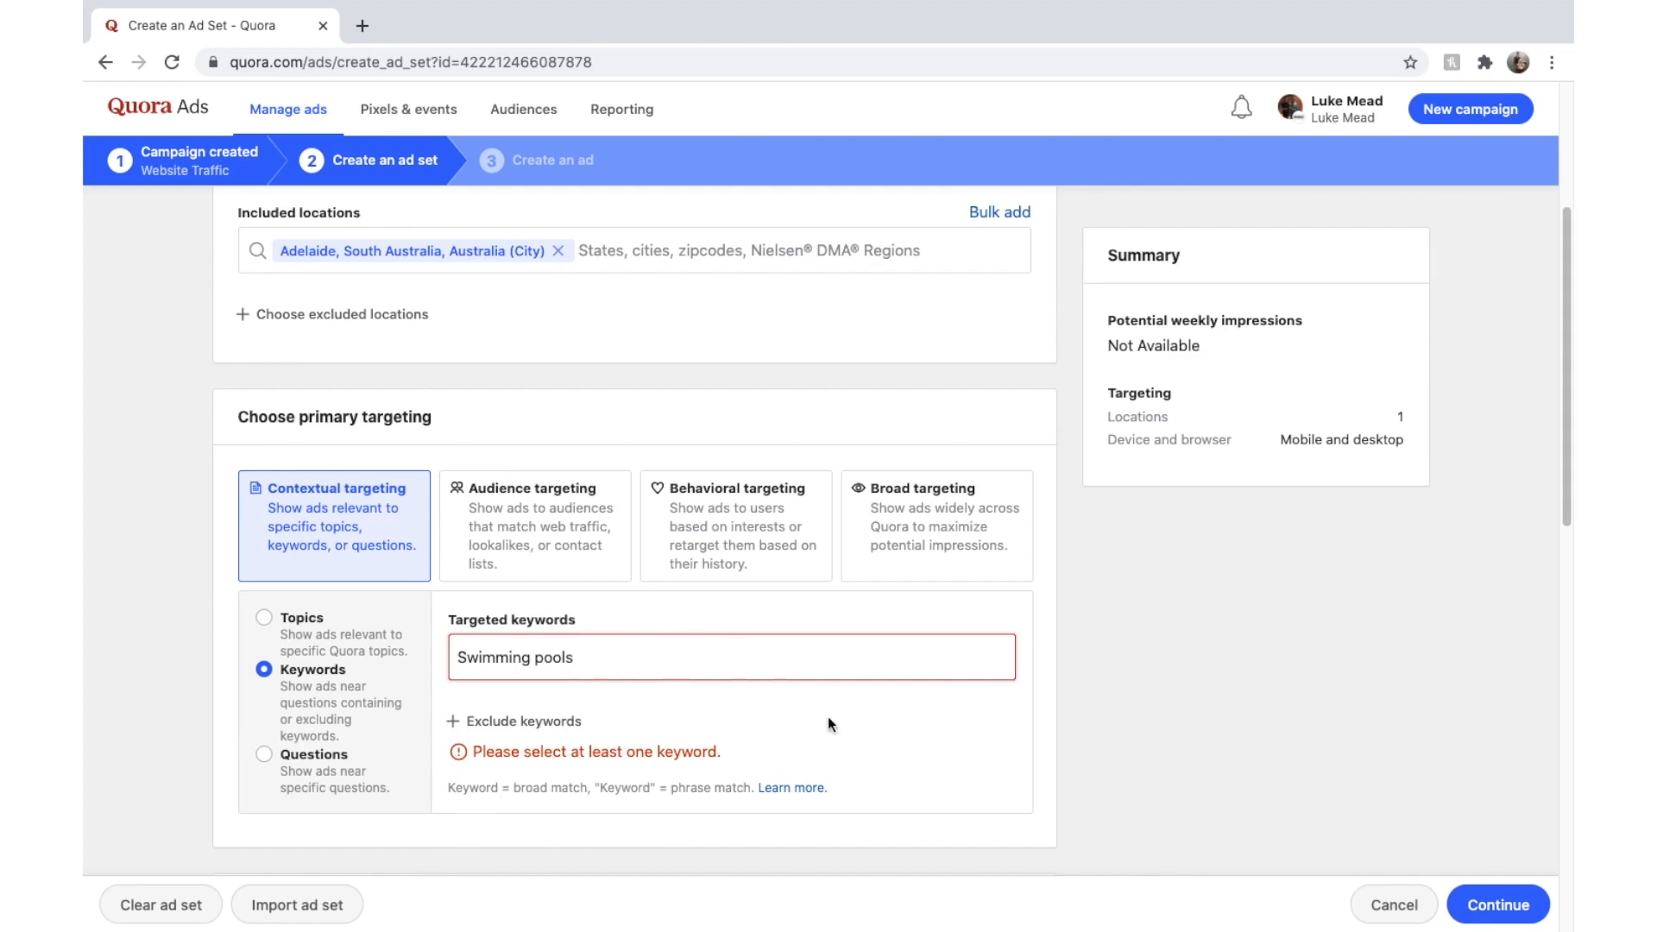
pyautogui.press('Return')
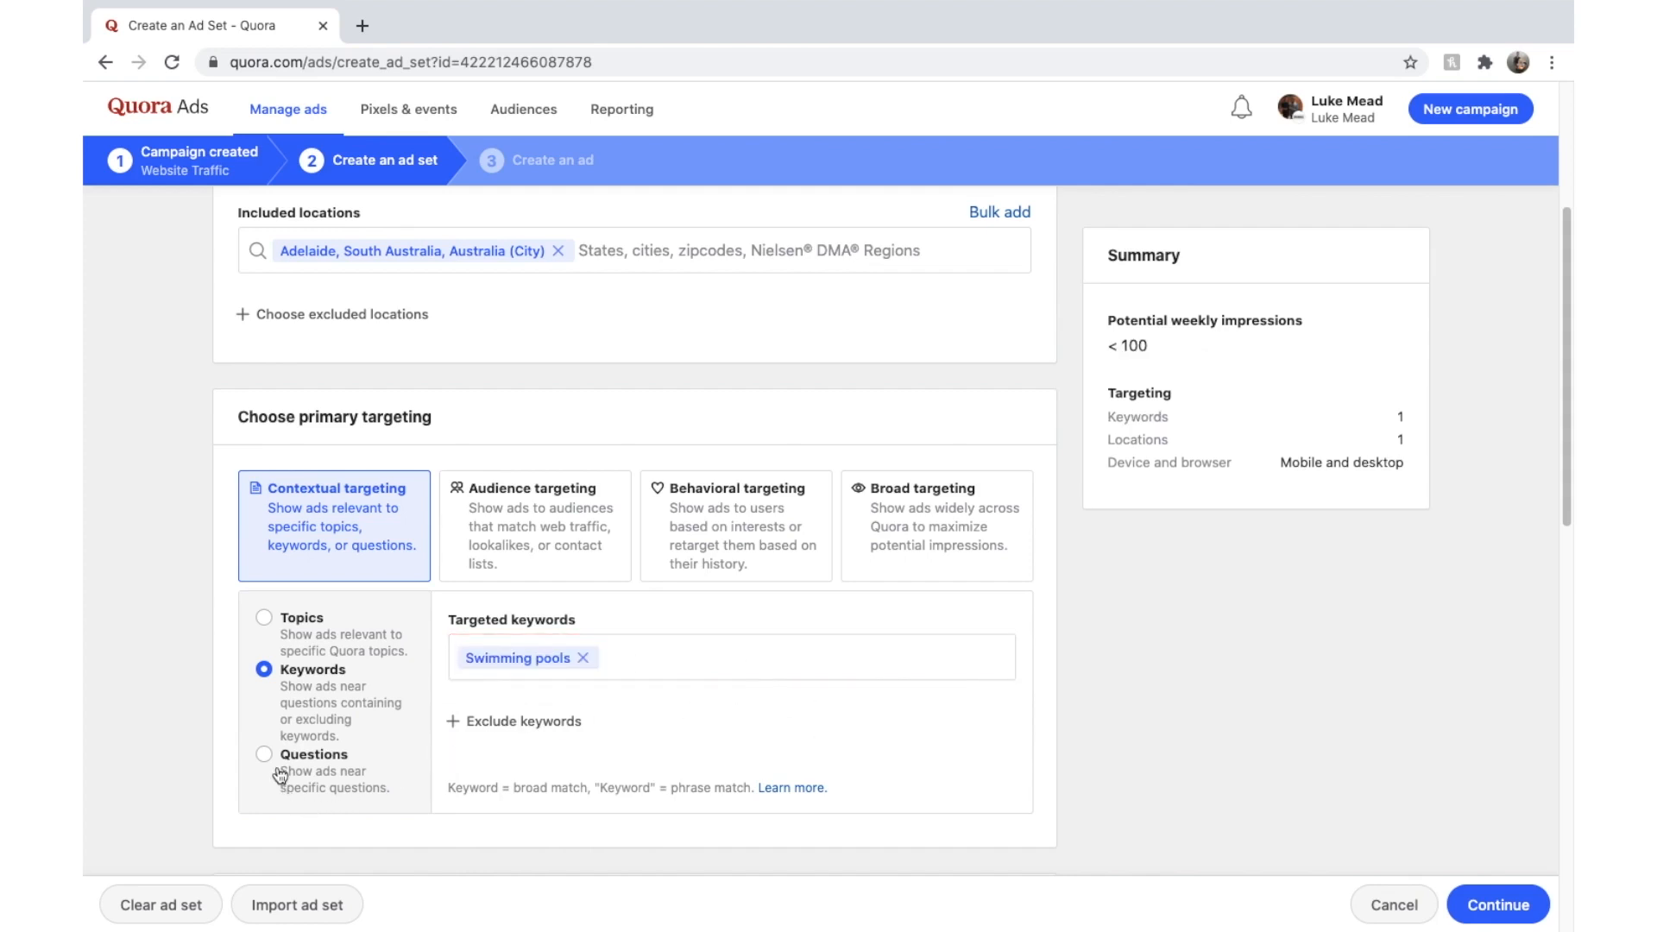
pyautogui.click(280, 775)
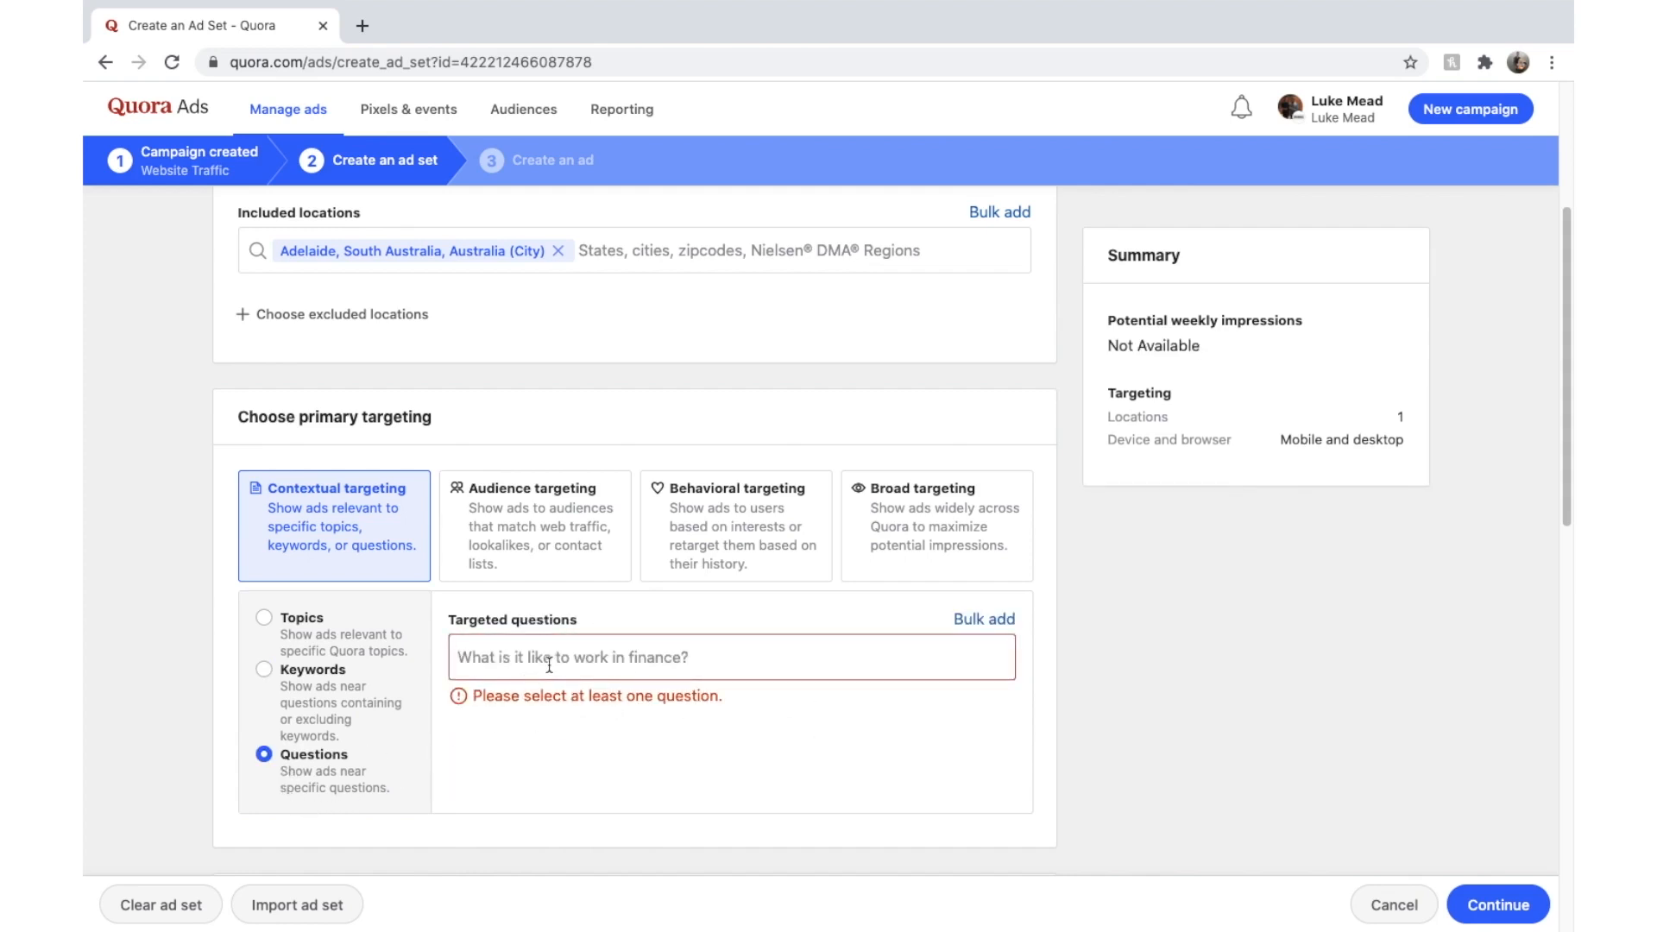
# - Switch contextual targeting back to topics and add the suggested Swimming Pool Maintenance topic, leaving Swimming out
pyautogui.click(311, 623)
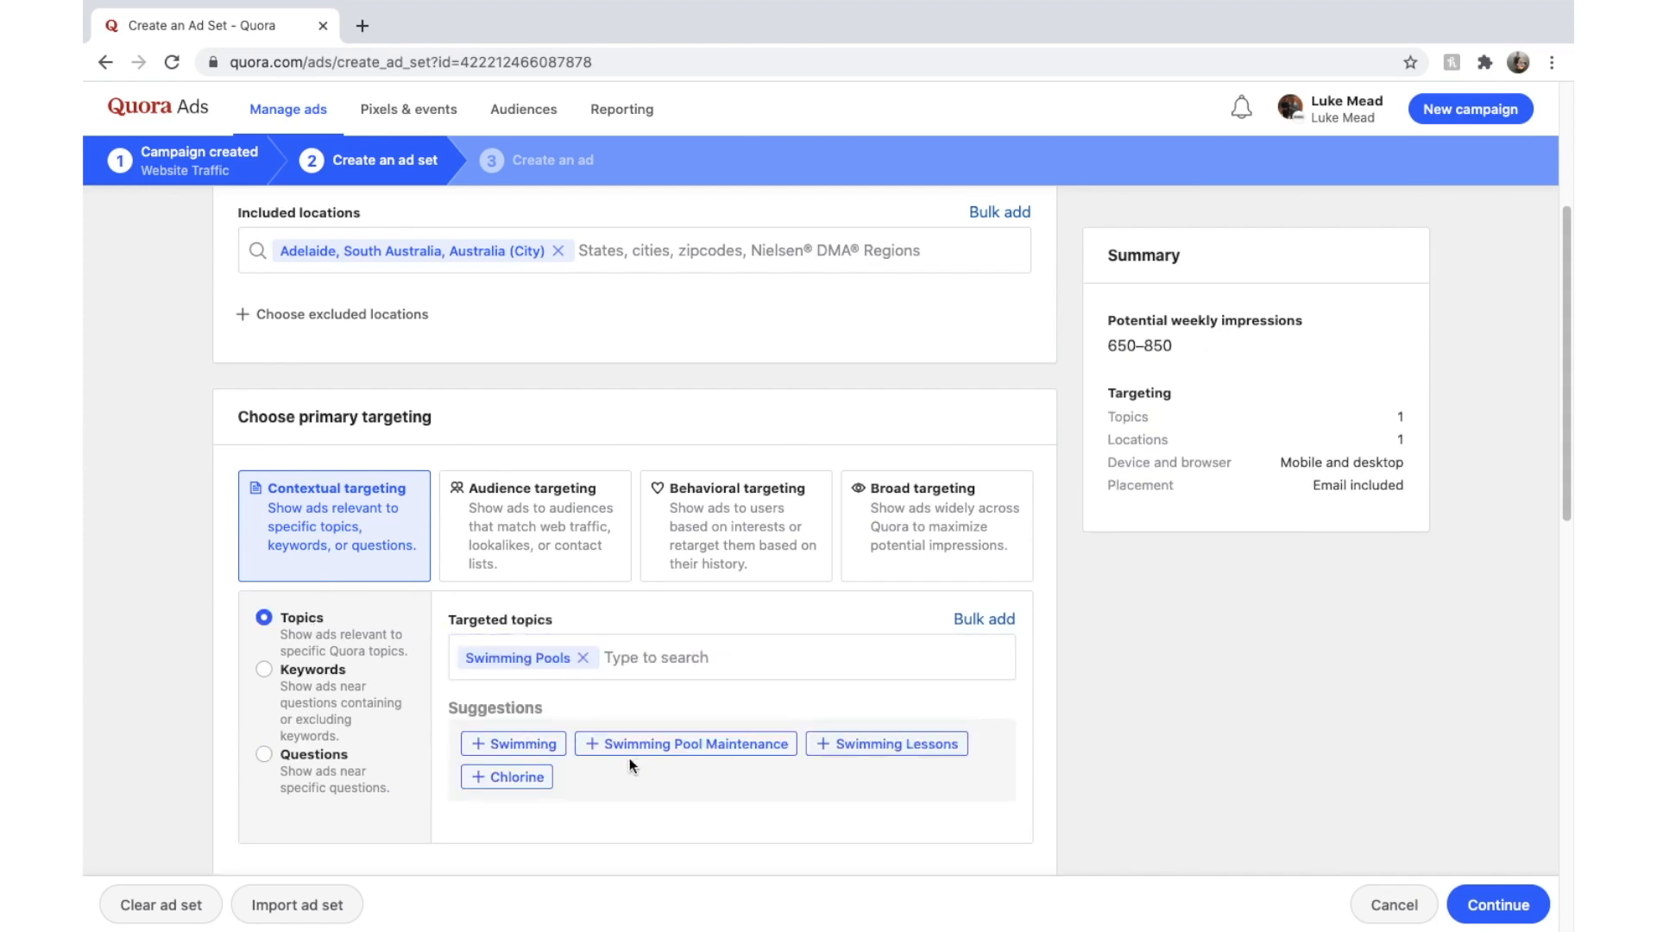
pyautogui.click(661, 744)
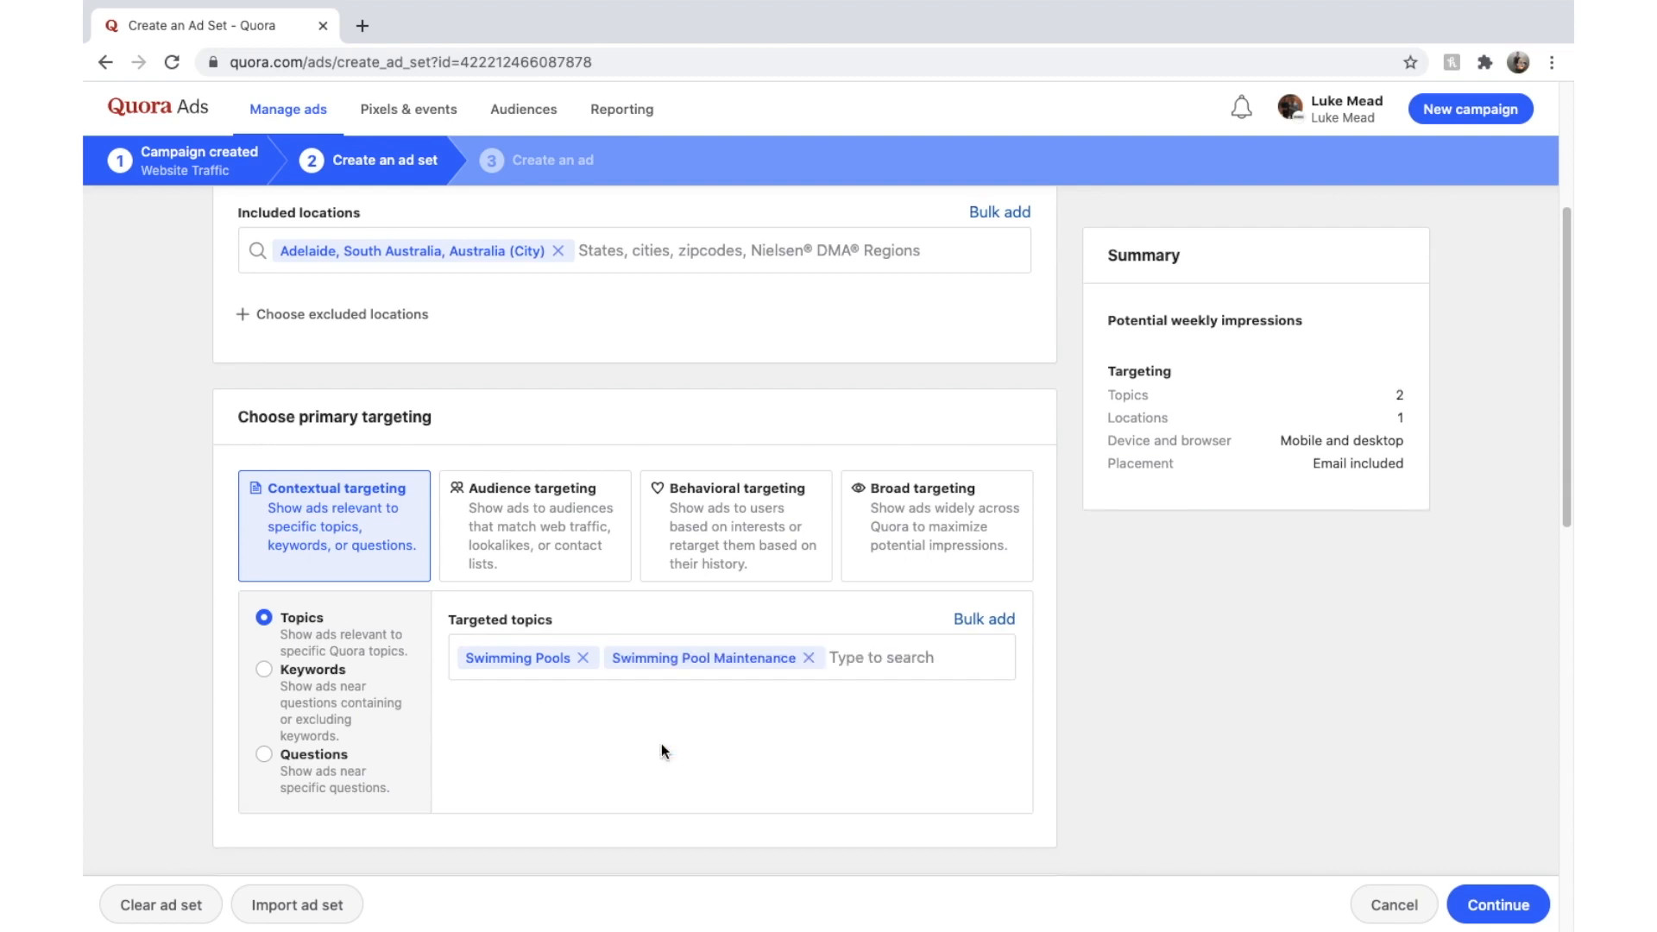
pyautogui.click(553, 752)
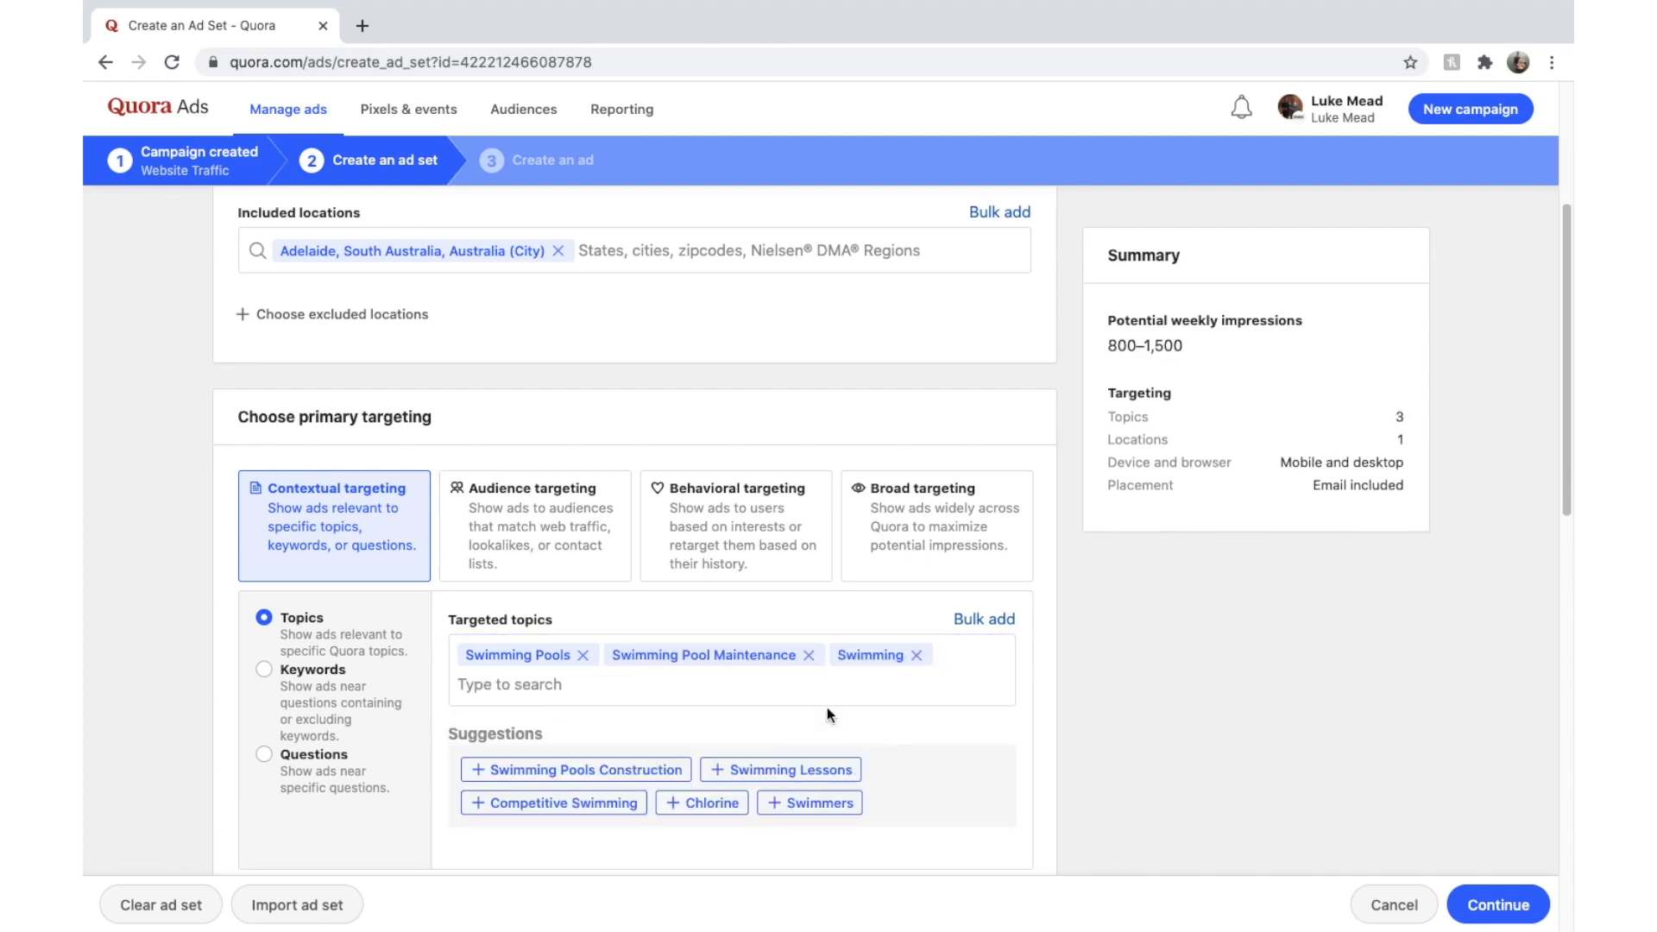
pyautogui.click(917, 655)
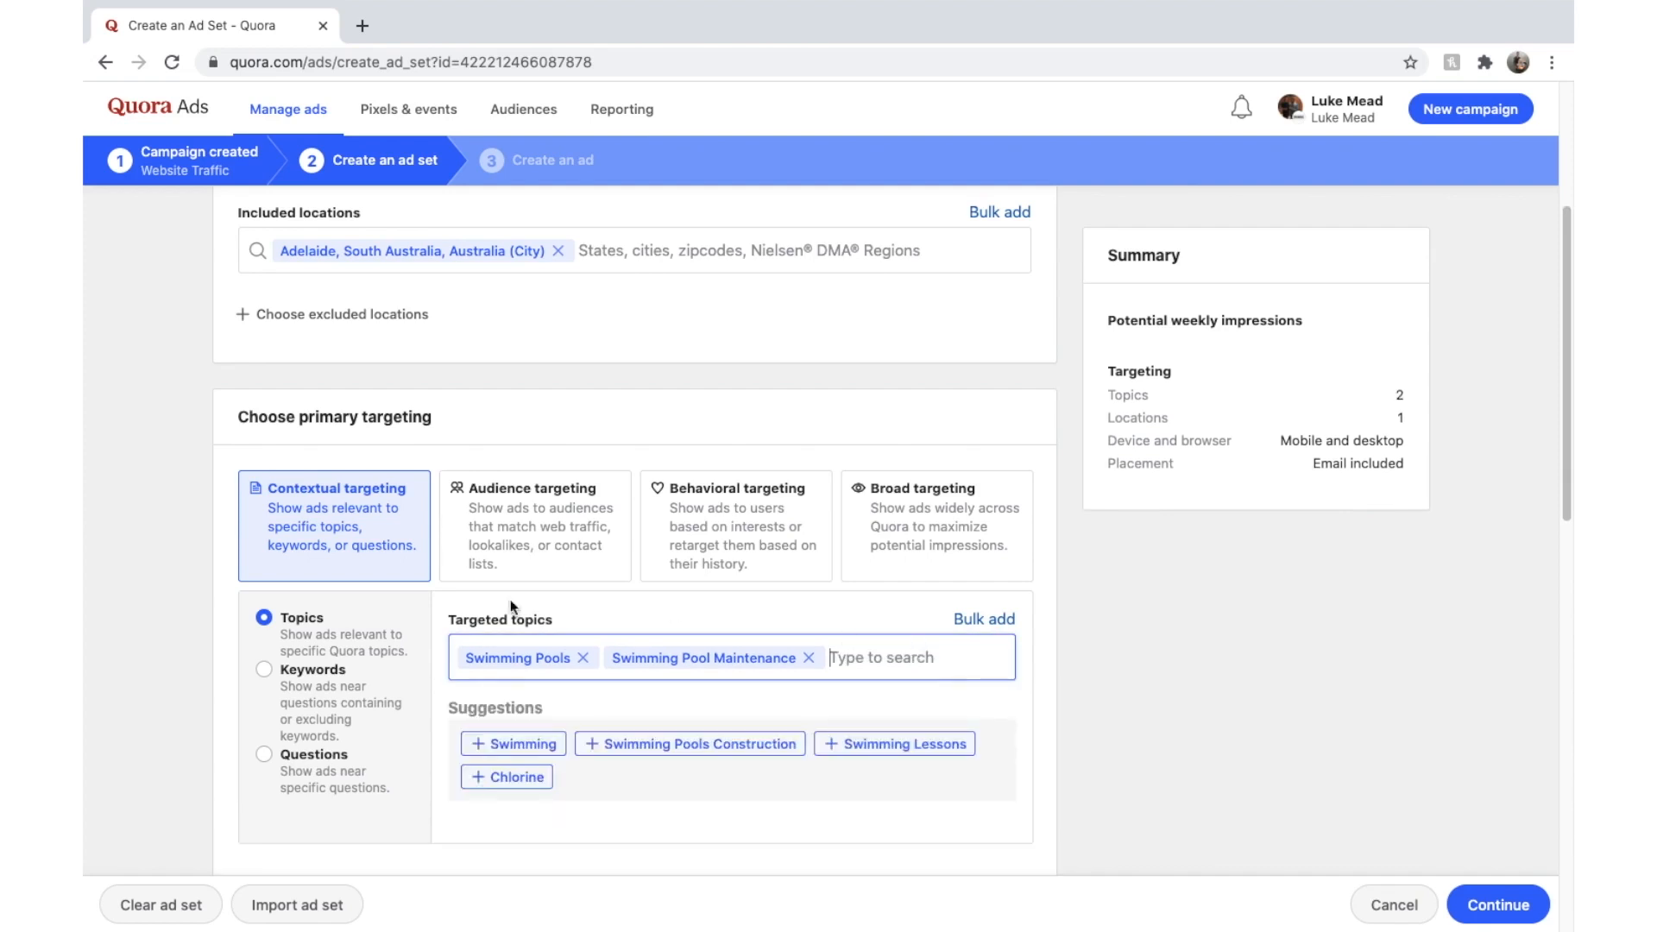
# - Examine the audience, behavioral and broad primary targeting options, including the keyword history settings for behavioral targeting
pyautogui.click(554, 529)
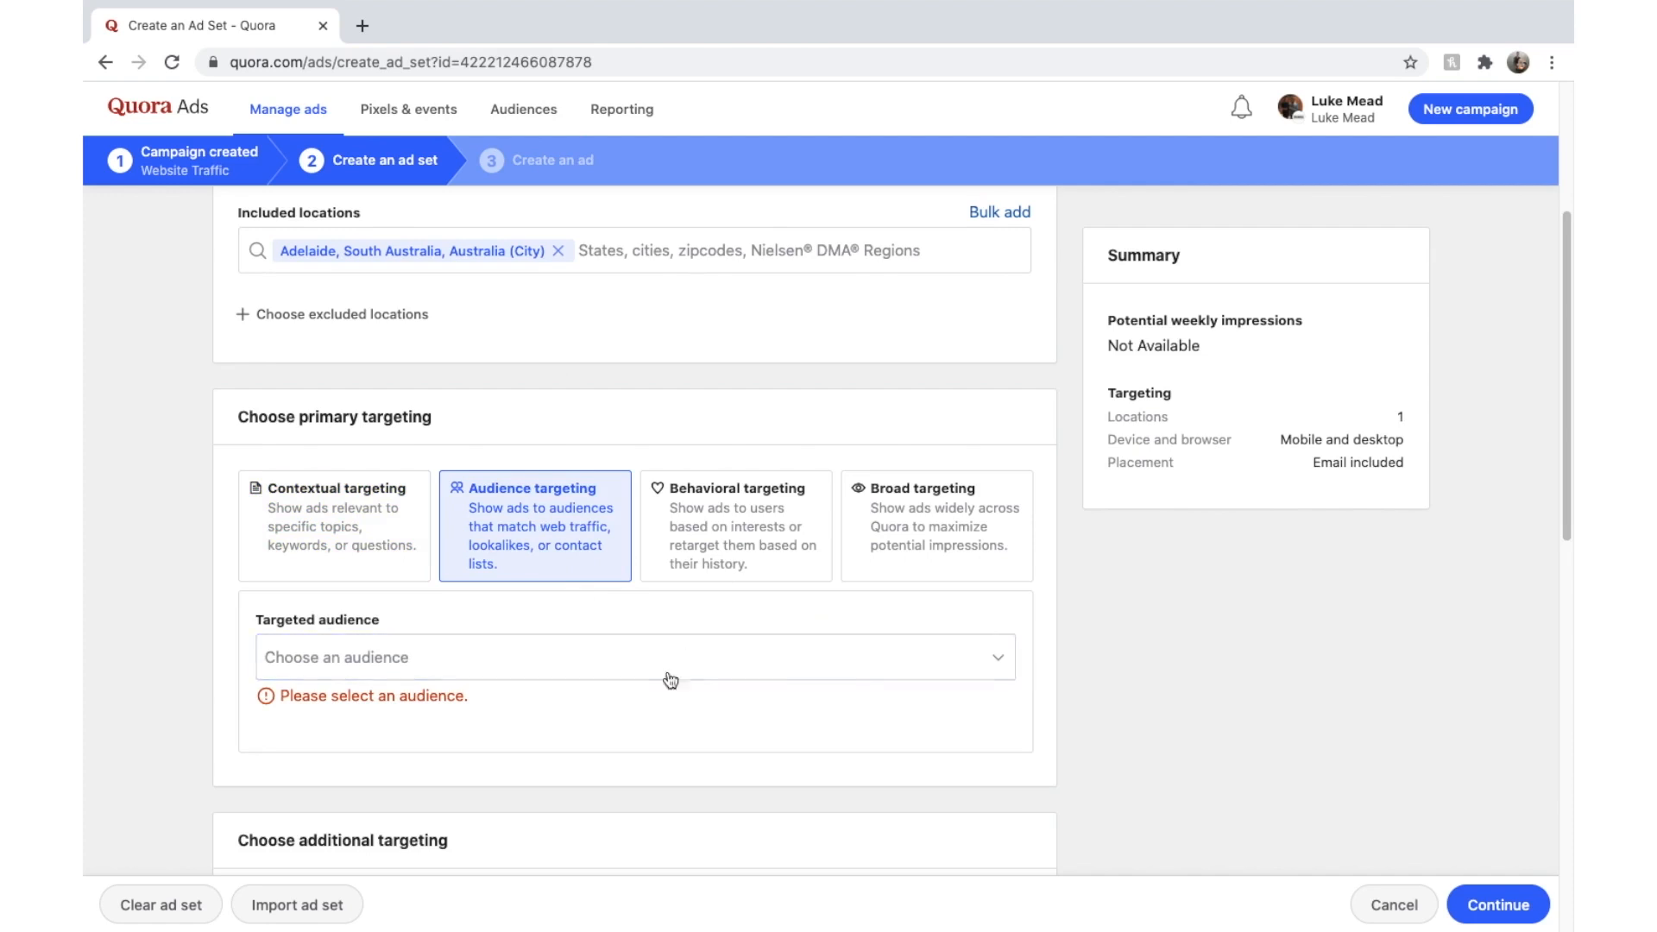
pyautogui.click(757, 558)
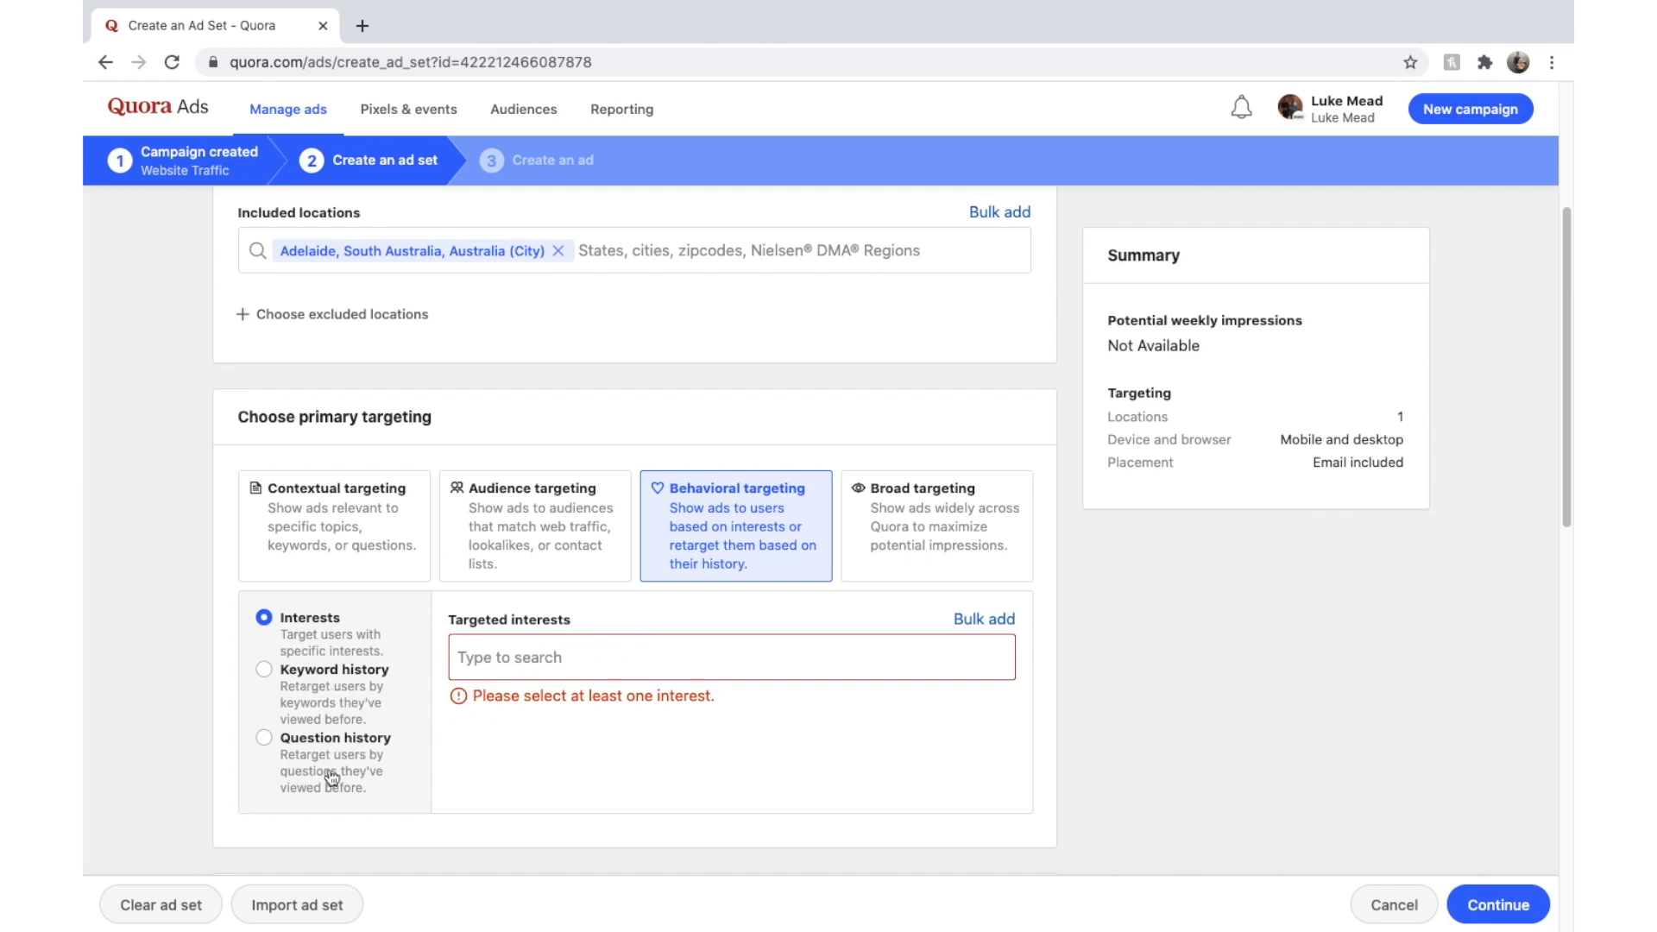
pyautogui.click(293, 701)
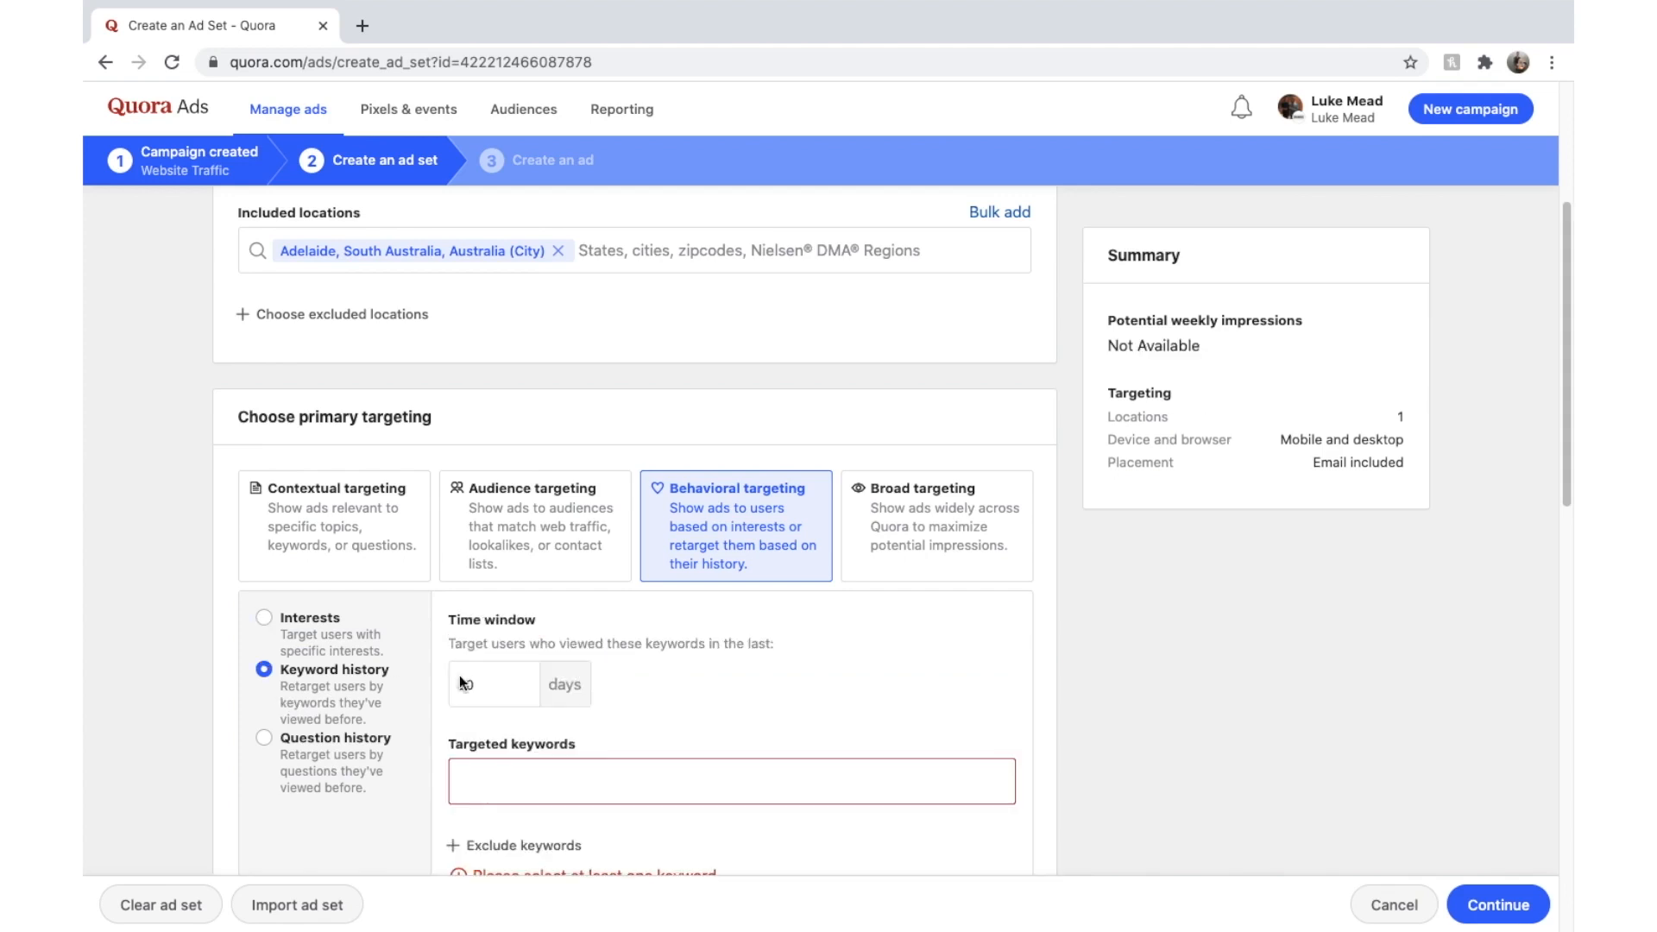
pyautogui.scroll(-1, 645, 608)
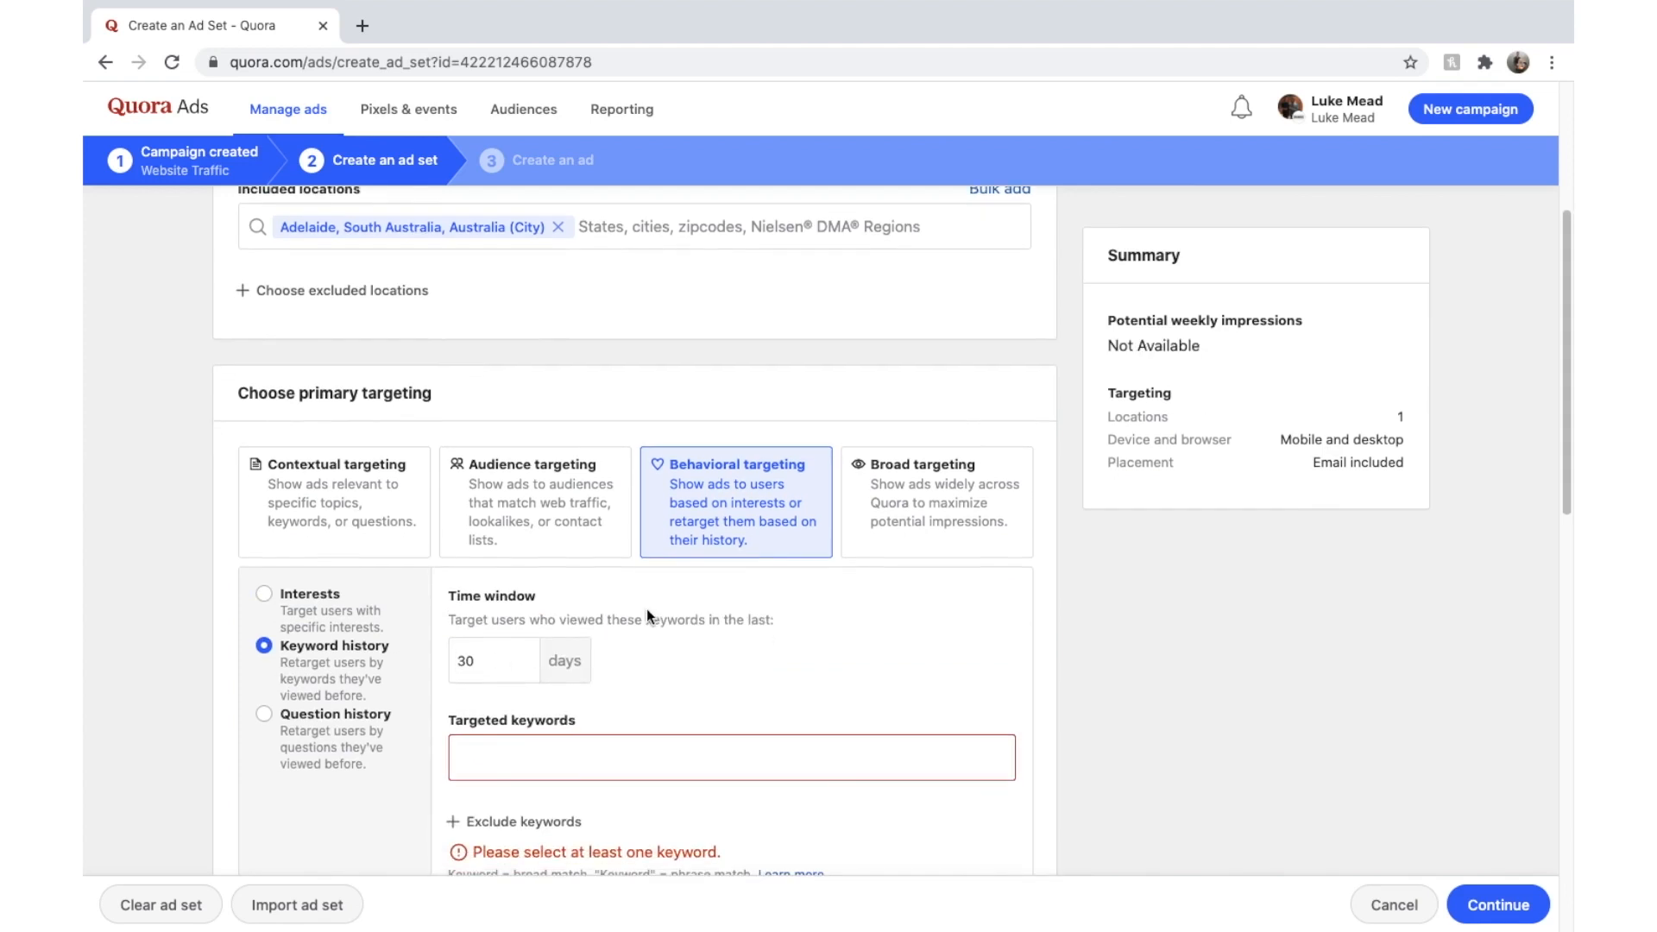
pyautogui.click(951, 519)
pyautogui.scroll(-2, 822, 634)
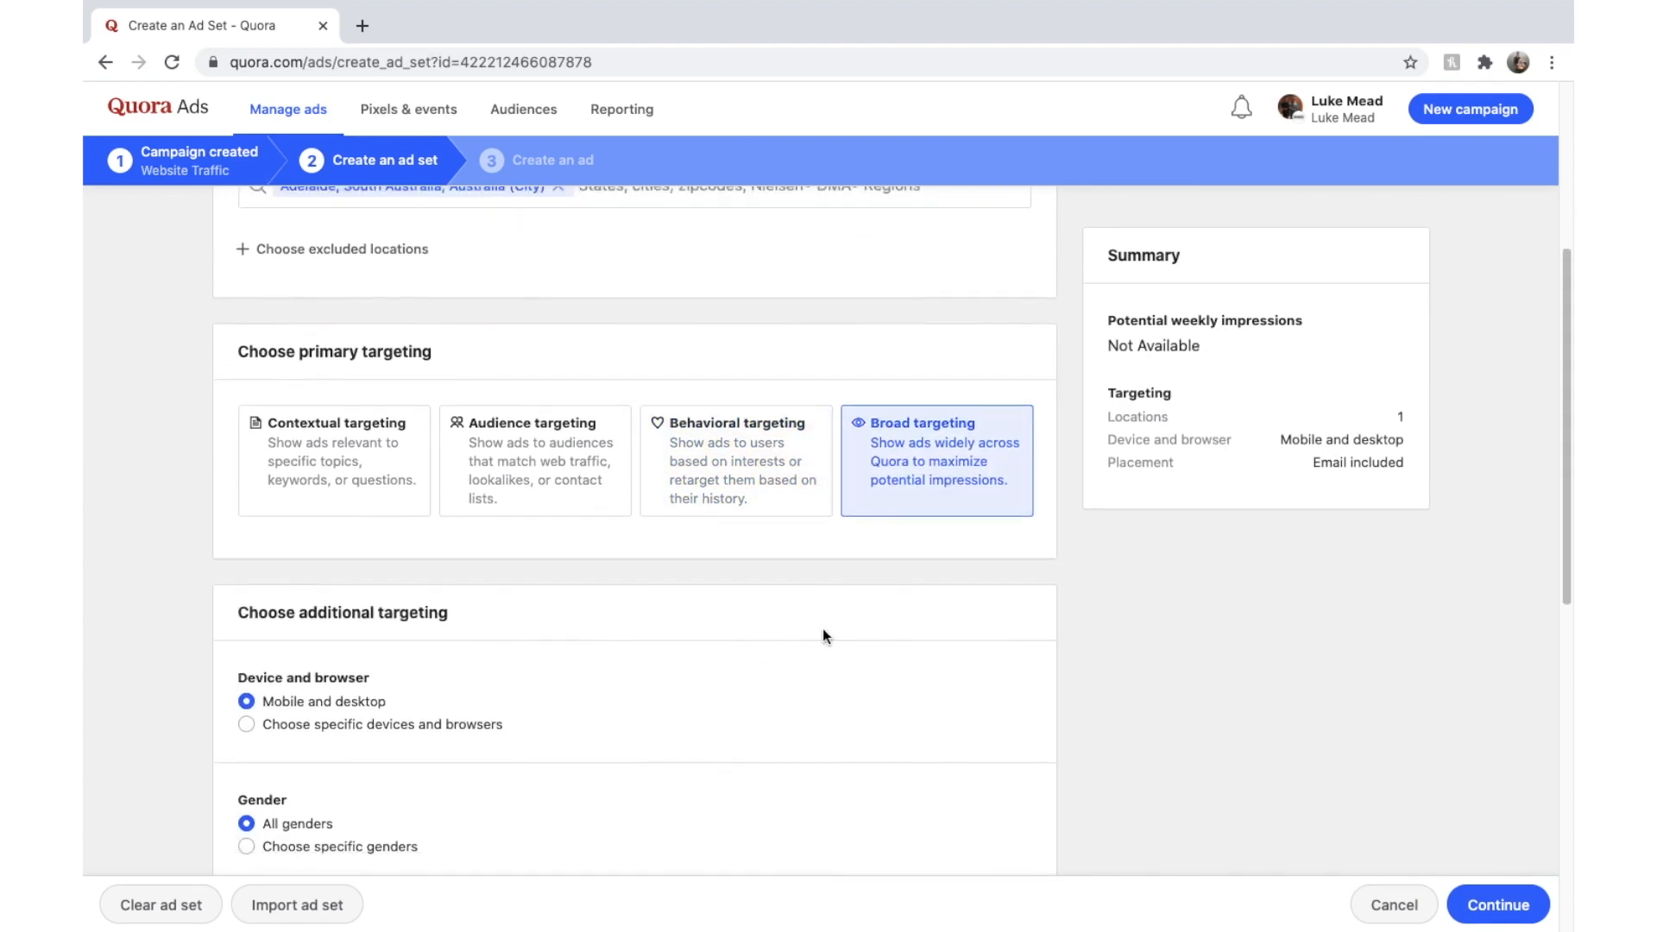
pyautogui.scroll(-1, 881, 604)
pyautogui.scroll(-1, 943, 516)
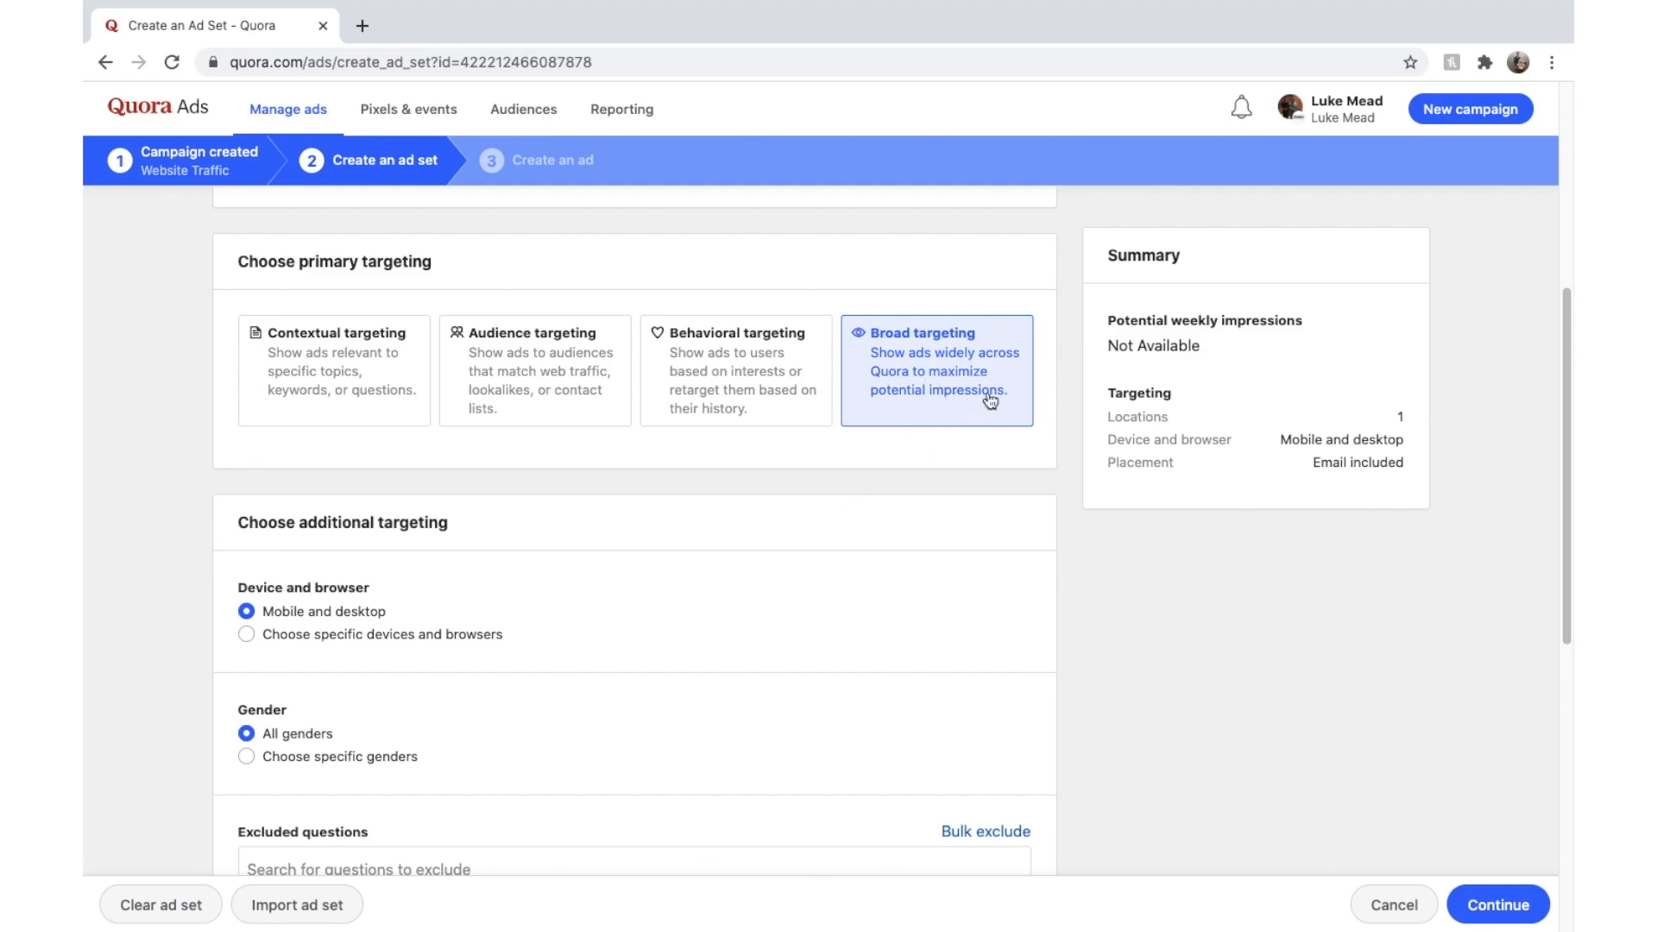
pyautogui.click(745, 360)
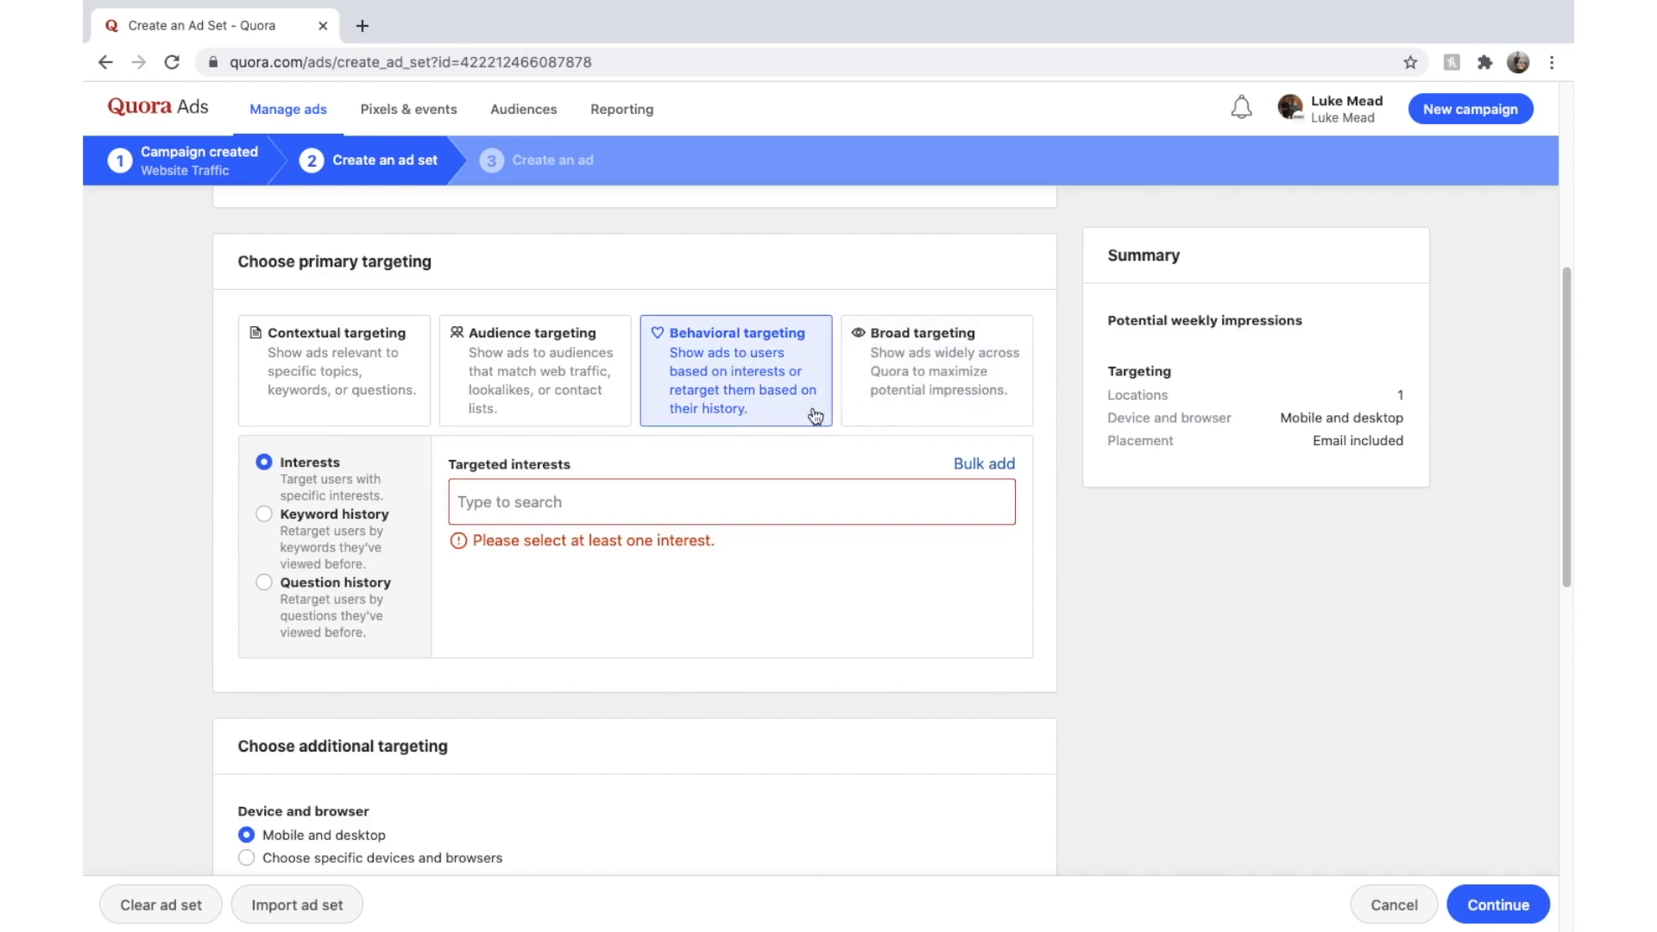
# - Set the ad set's primary targeting back to contextual targeting by topics
pyautogui.click(357, 394)
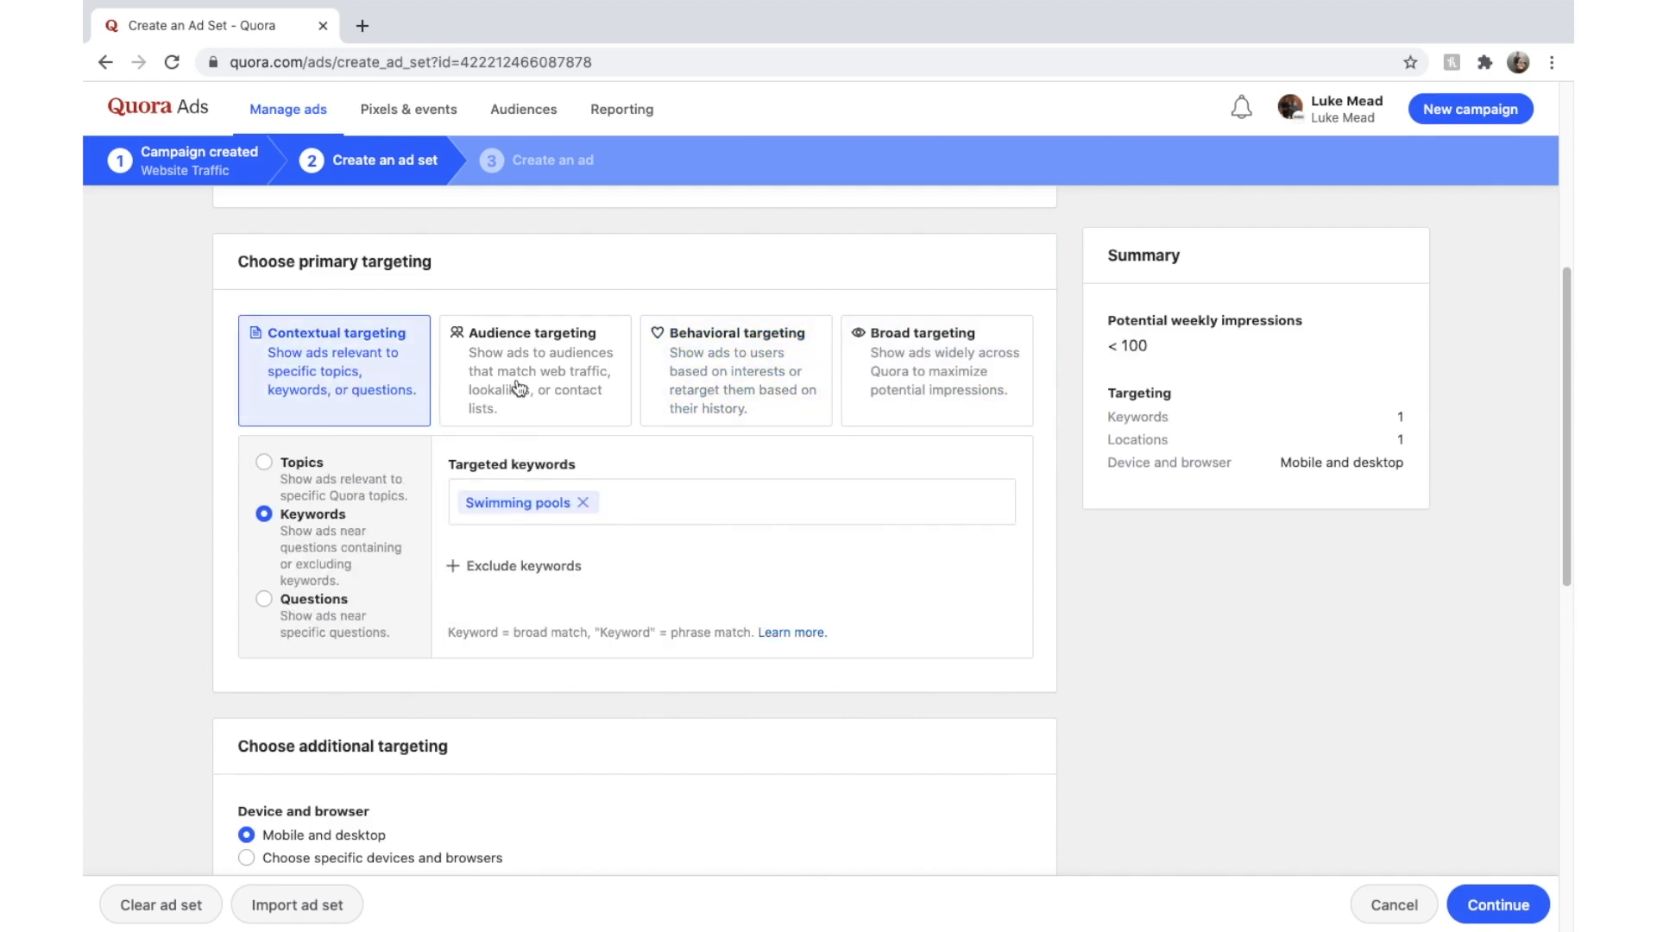
pyautogui.click(518, 388)
pyautogui.click(368, 359)
pyautogui.click(580, 357)
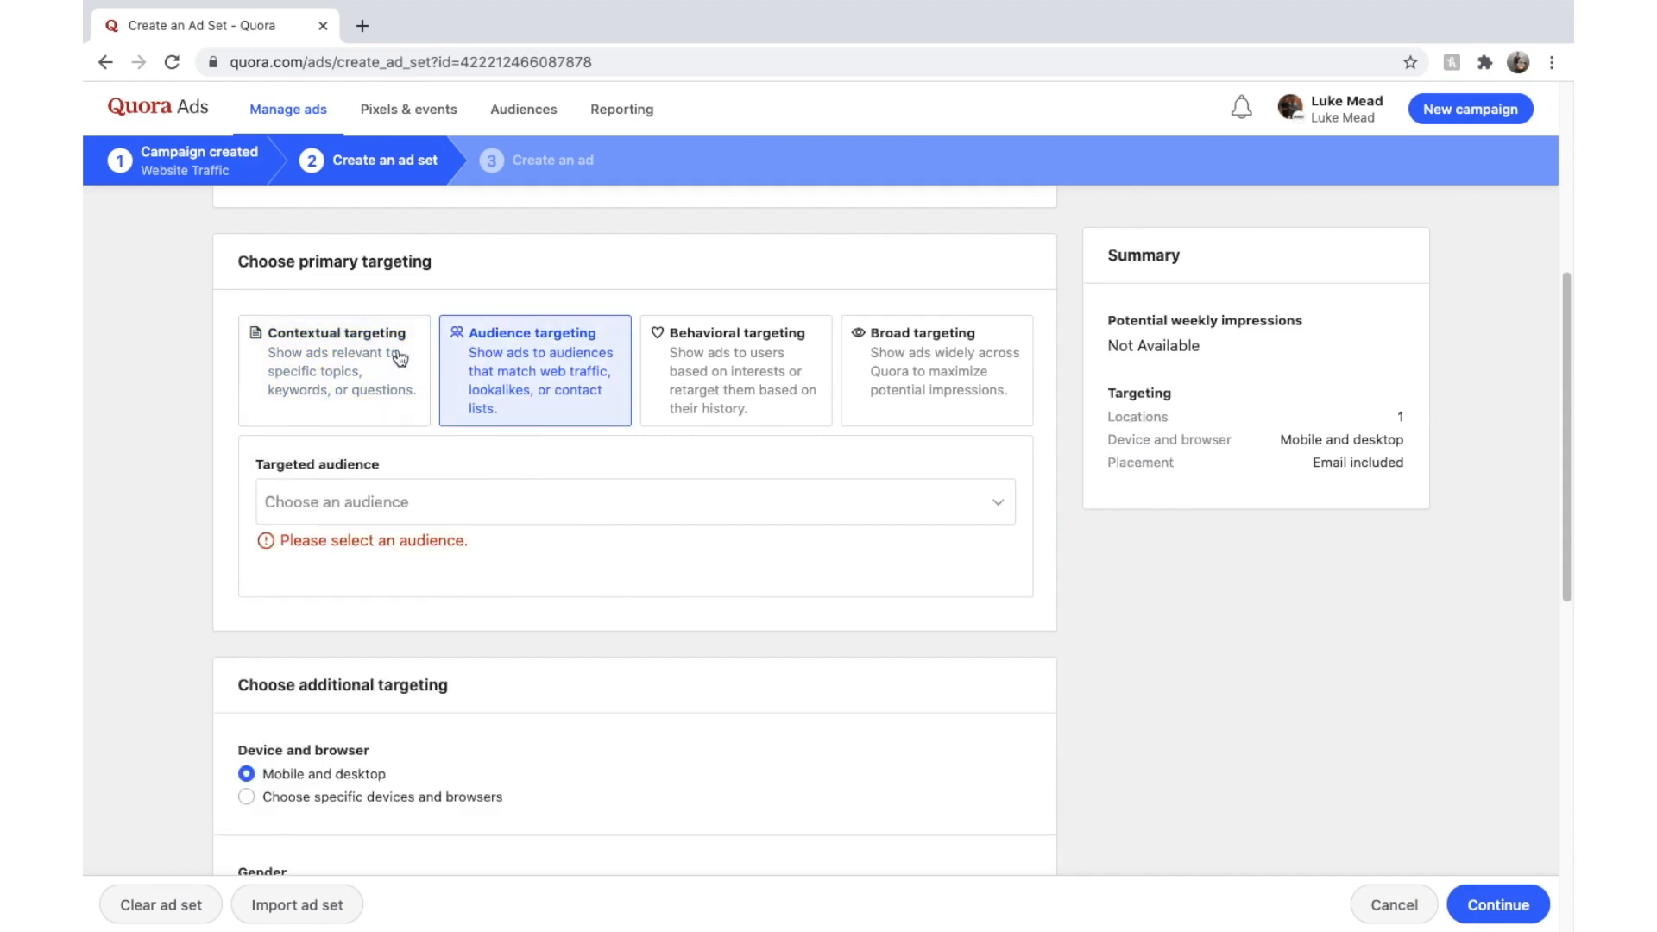
pyautogui.click(398, 358)
pyautogui.scroll(-1, 444, 418)
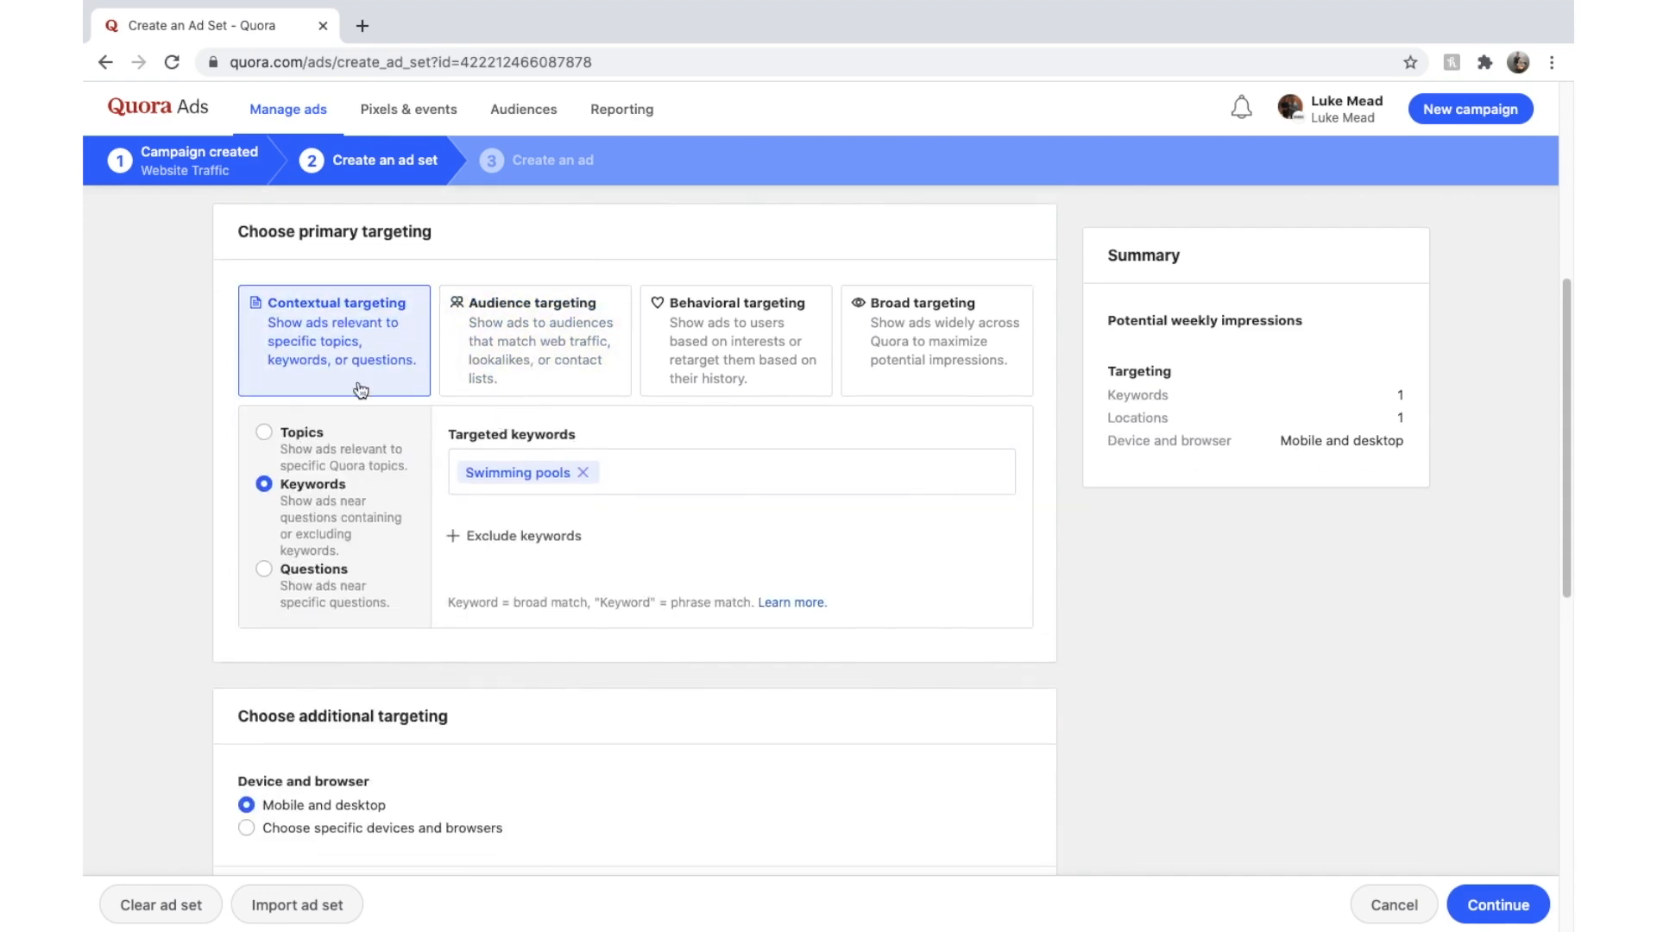
pyautogui.click(354, 466)
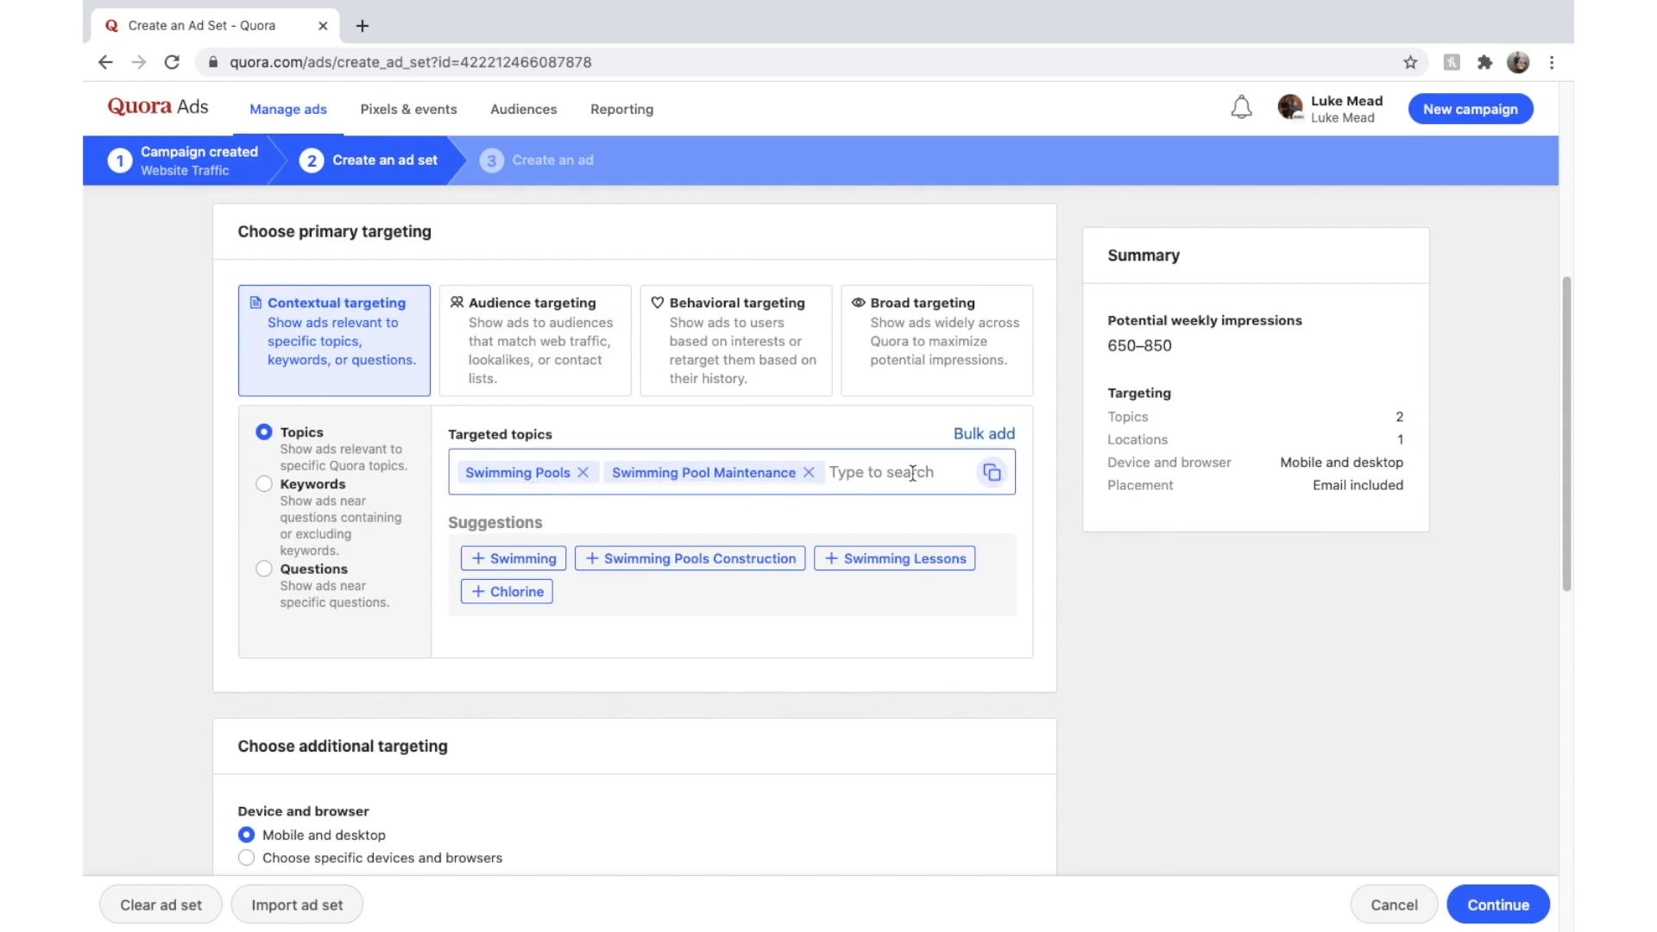
# - Review the included location and targeted topics, and the summary's potential weekly impressions, targeting and placement
pyautogui.scroll(3, 868, 374)
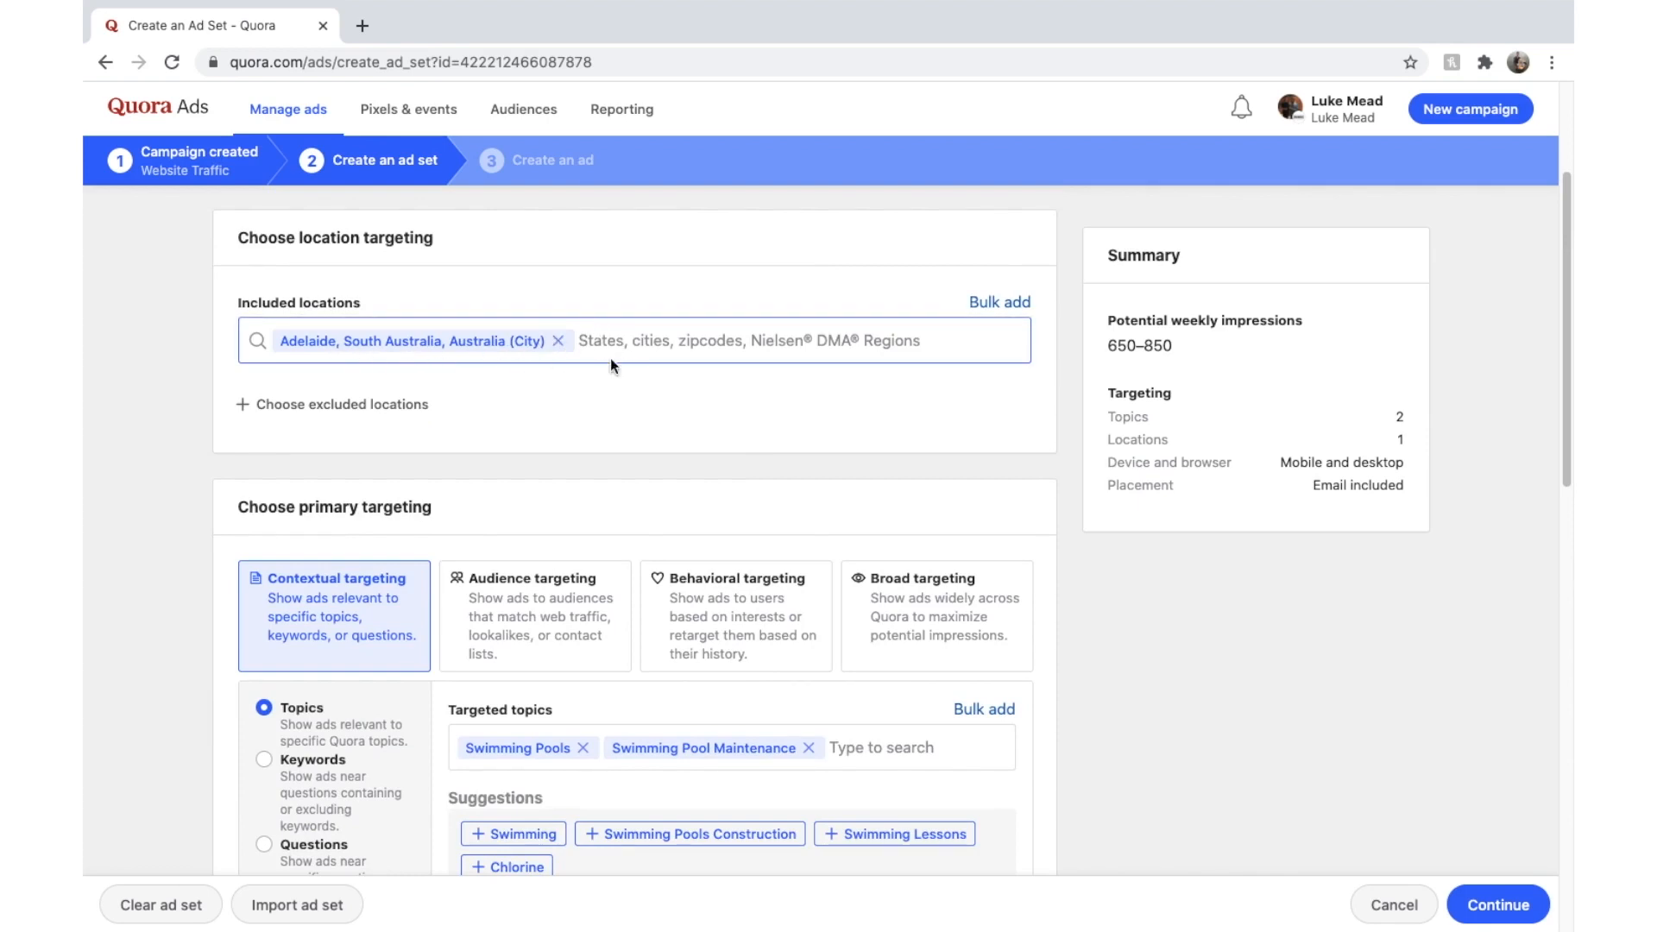
pyautogui.scroll(-2, 1013, 466)
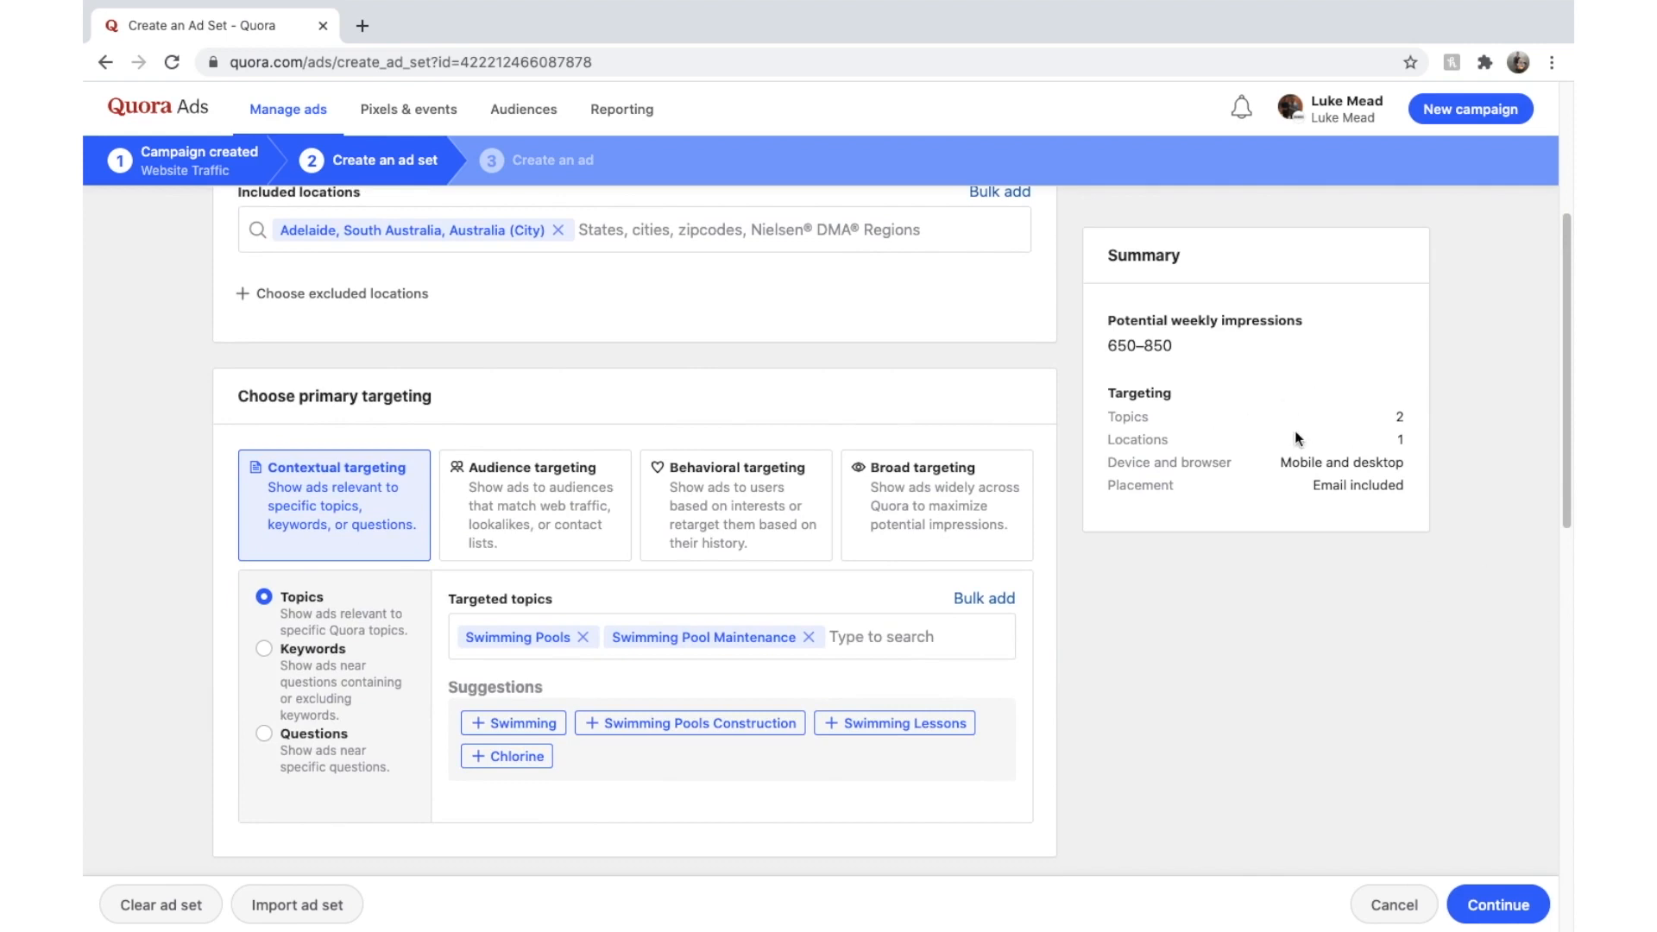
pyautogui.moveTo(1109, 346); pyautogui.dragTo(1179, 346)
pyautogui.tripleClick(1131, 345)
pyautogui.scroll(-2, 1261, 426)
pyautogui.moveTo(1390, 419); pyautogui.dragTo(1428, 465)
pyautogui.tripleClick(1361, 489)
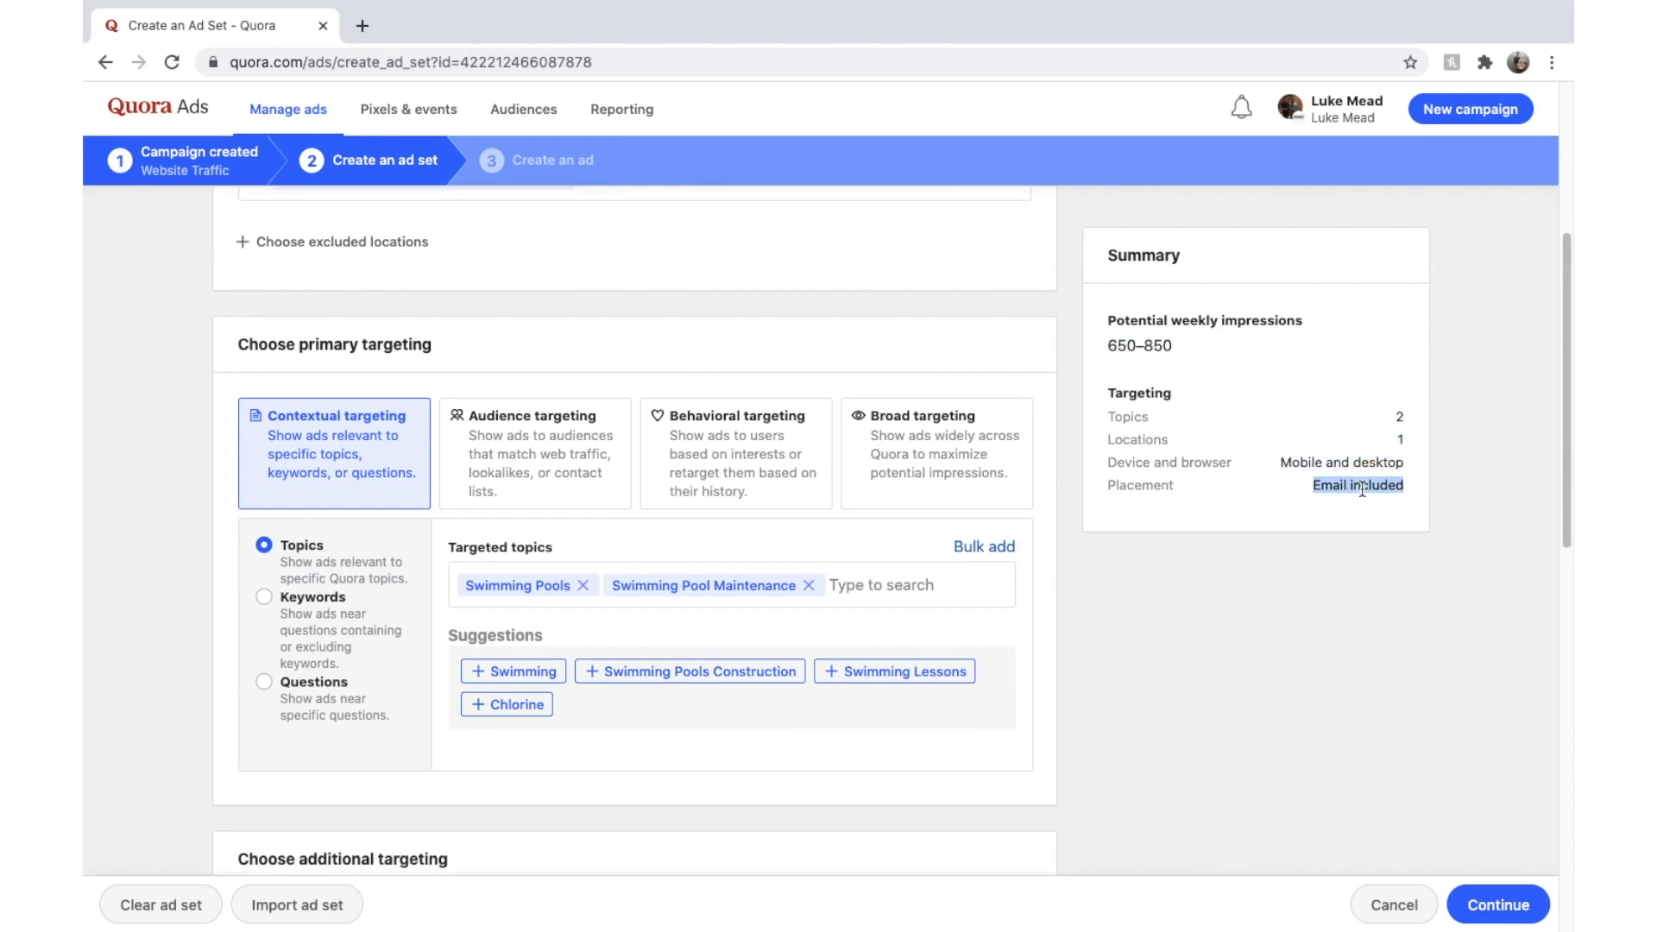
pyautogui.scroll(-3, 1214, 566)
pyautogui.doubleClick(1160, 489)
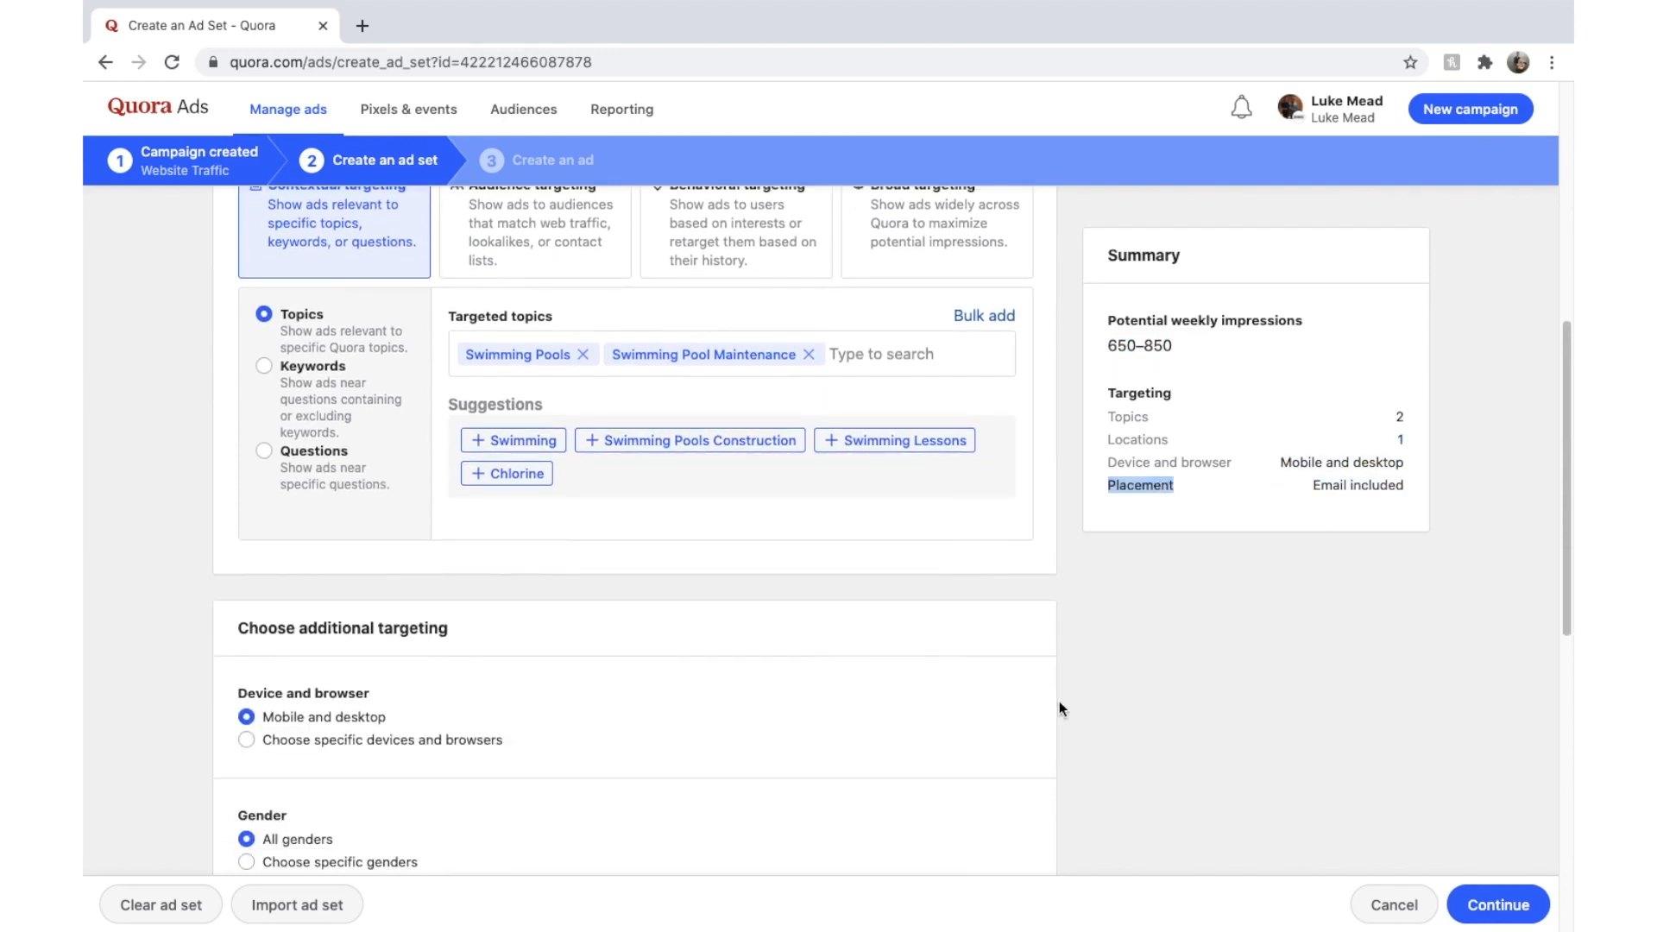
# - Inspect the specific device and browser choices and return the setting to Mobile and desktop
pyautogui.scroll(-3, 1059, 700)
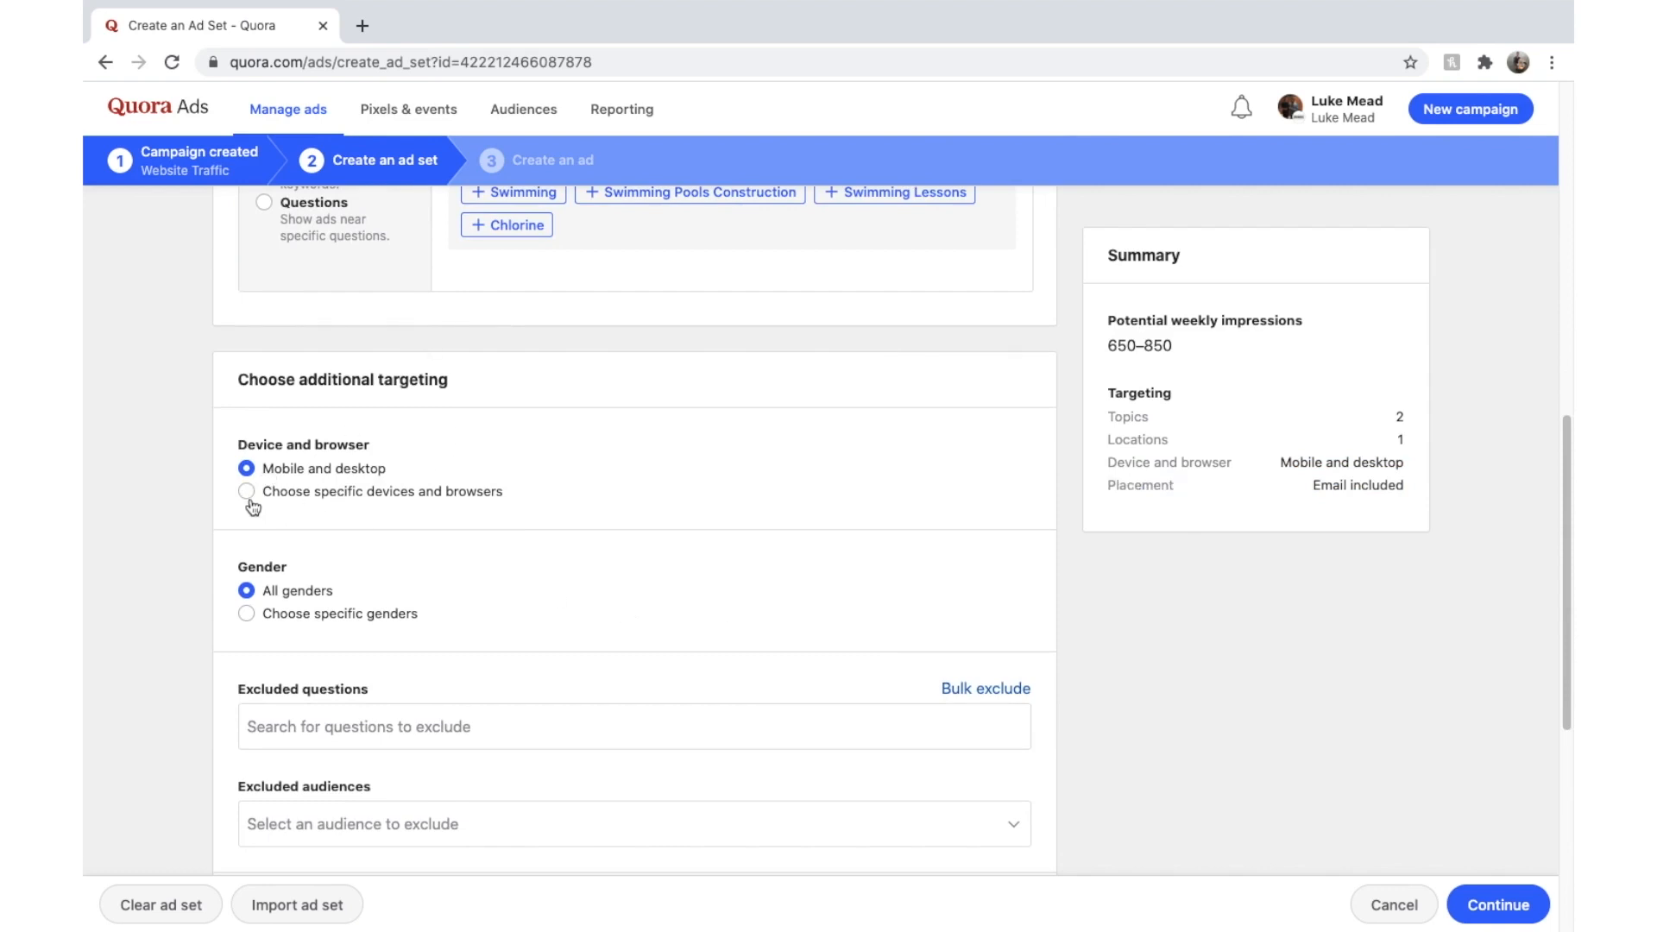
pyautogui.click(247, 491)
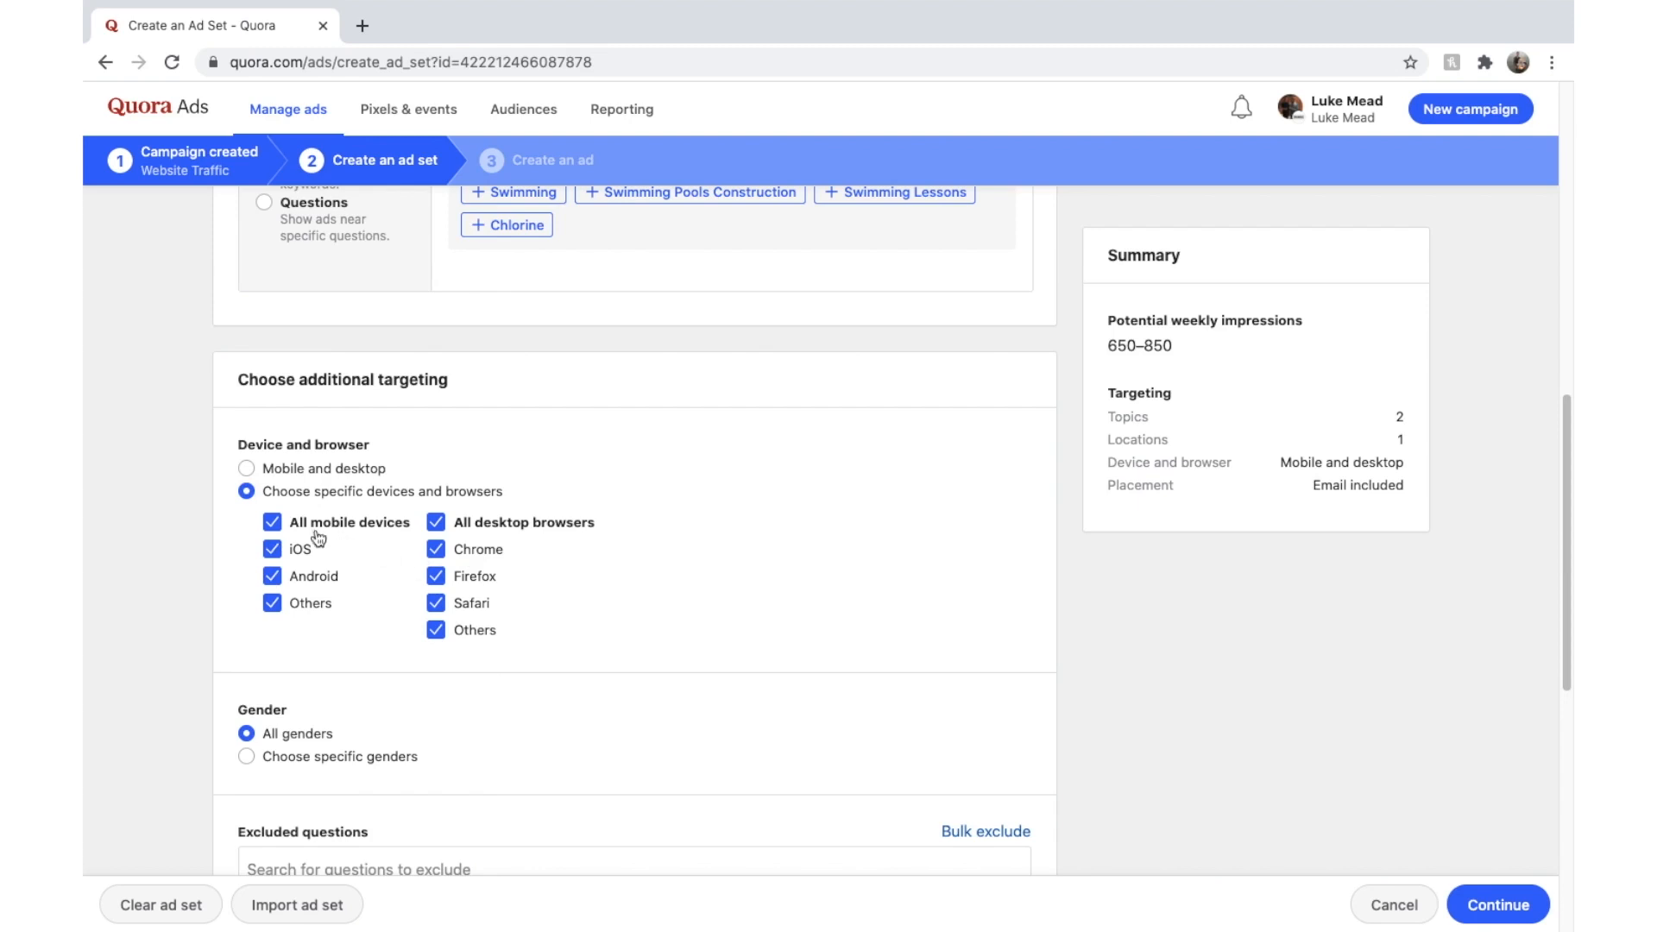
pyautogui.click(246, 468)
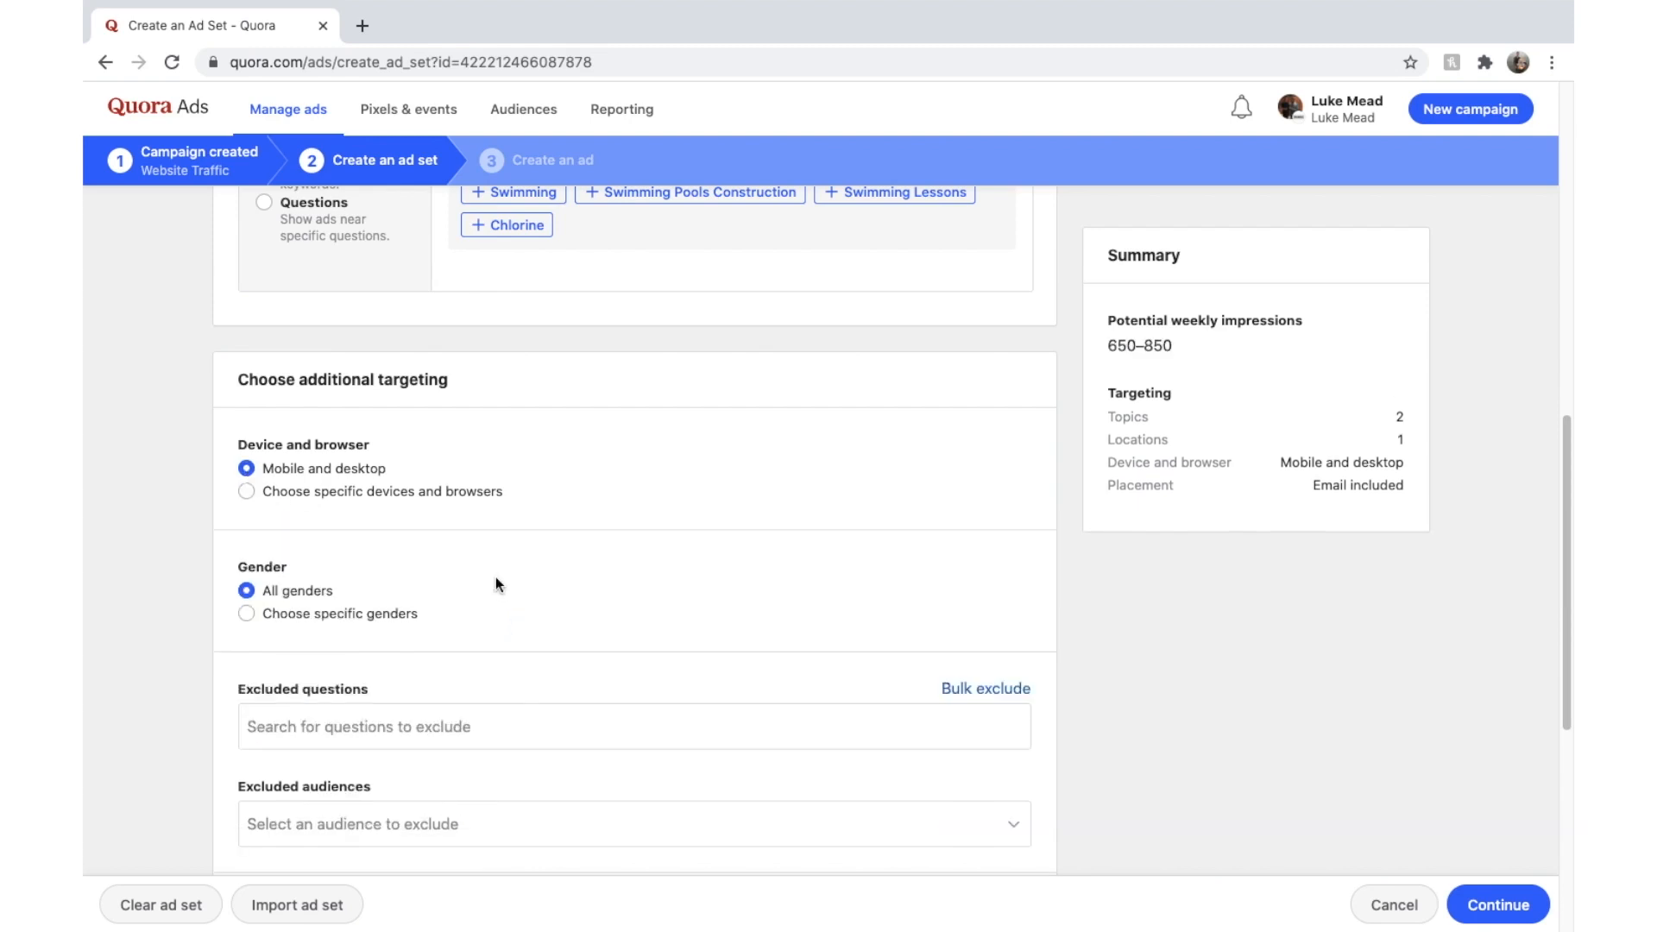
# - Examine the gender, excluded questions and excluded audiences settings in the additional targeting section
pyautogui.scroll(-2, 496, 576)
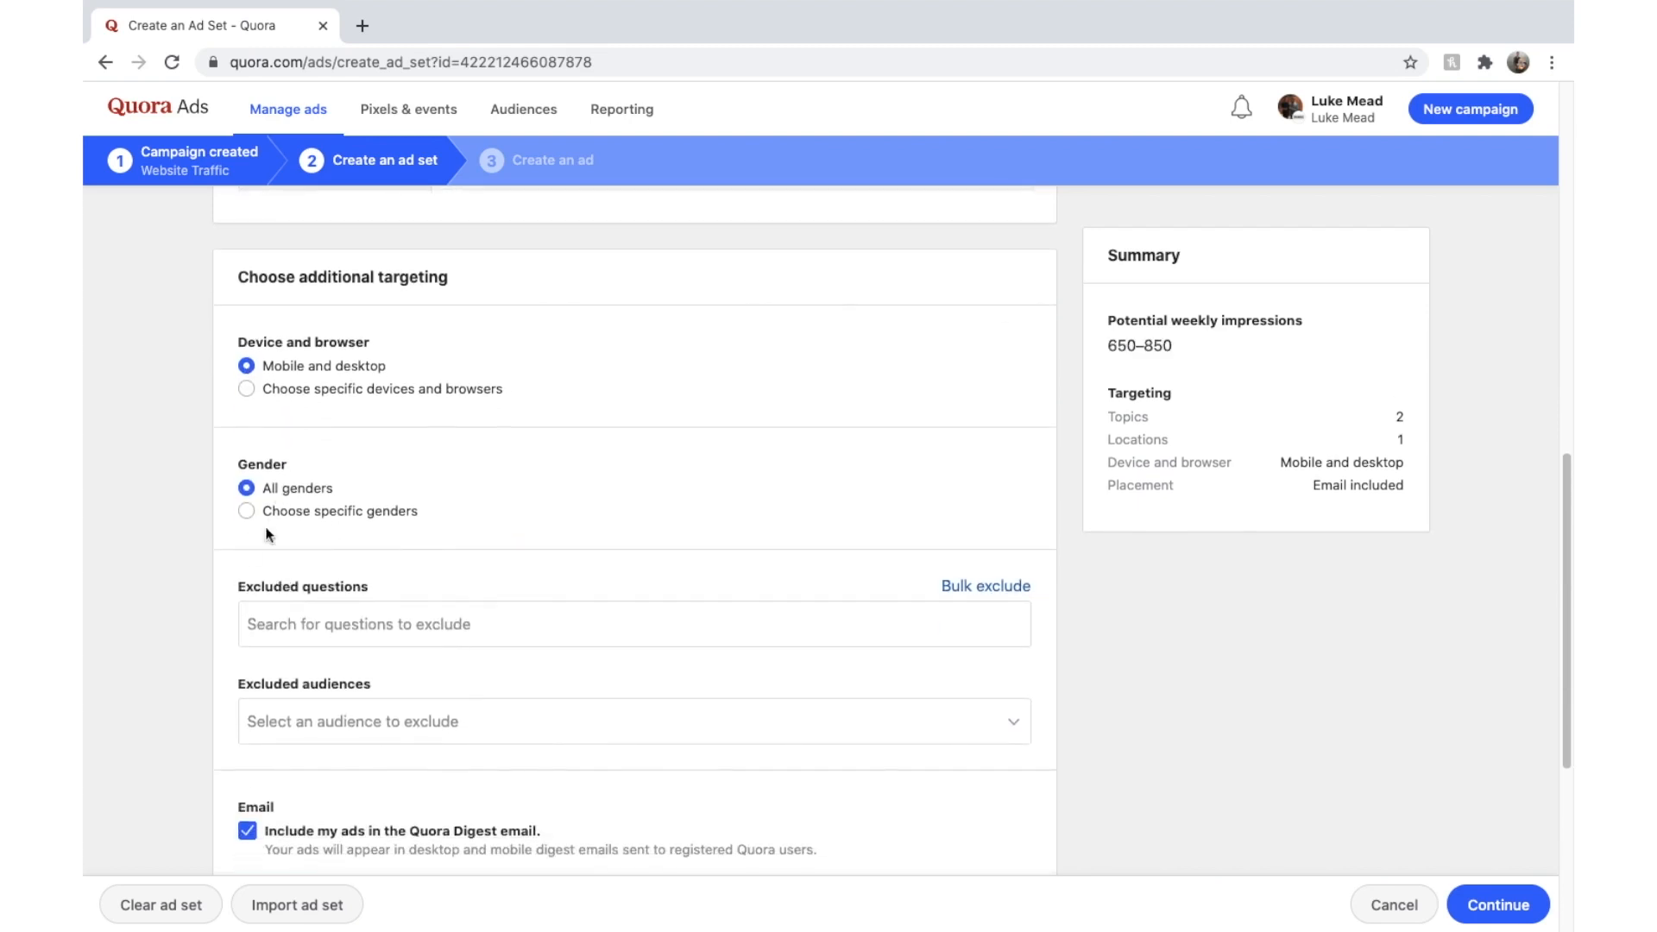
pyautogui.scroll(-3, 517, 610)
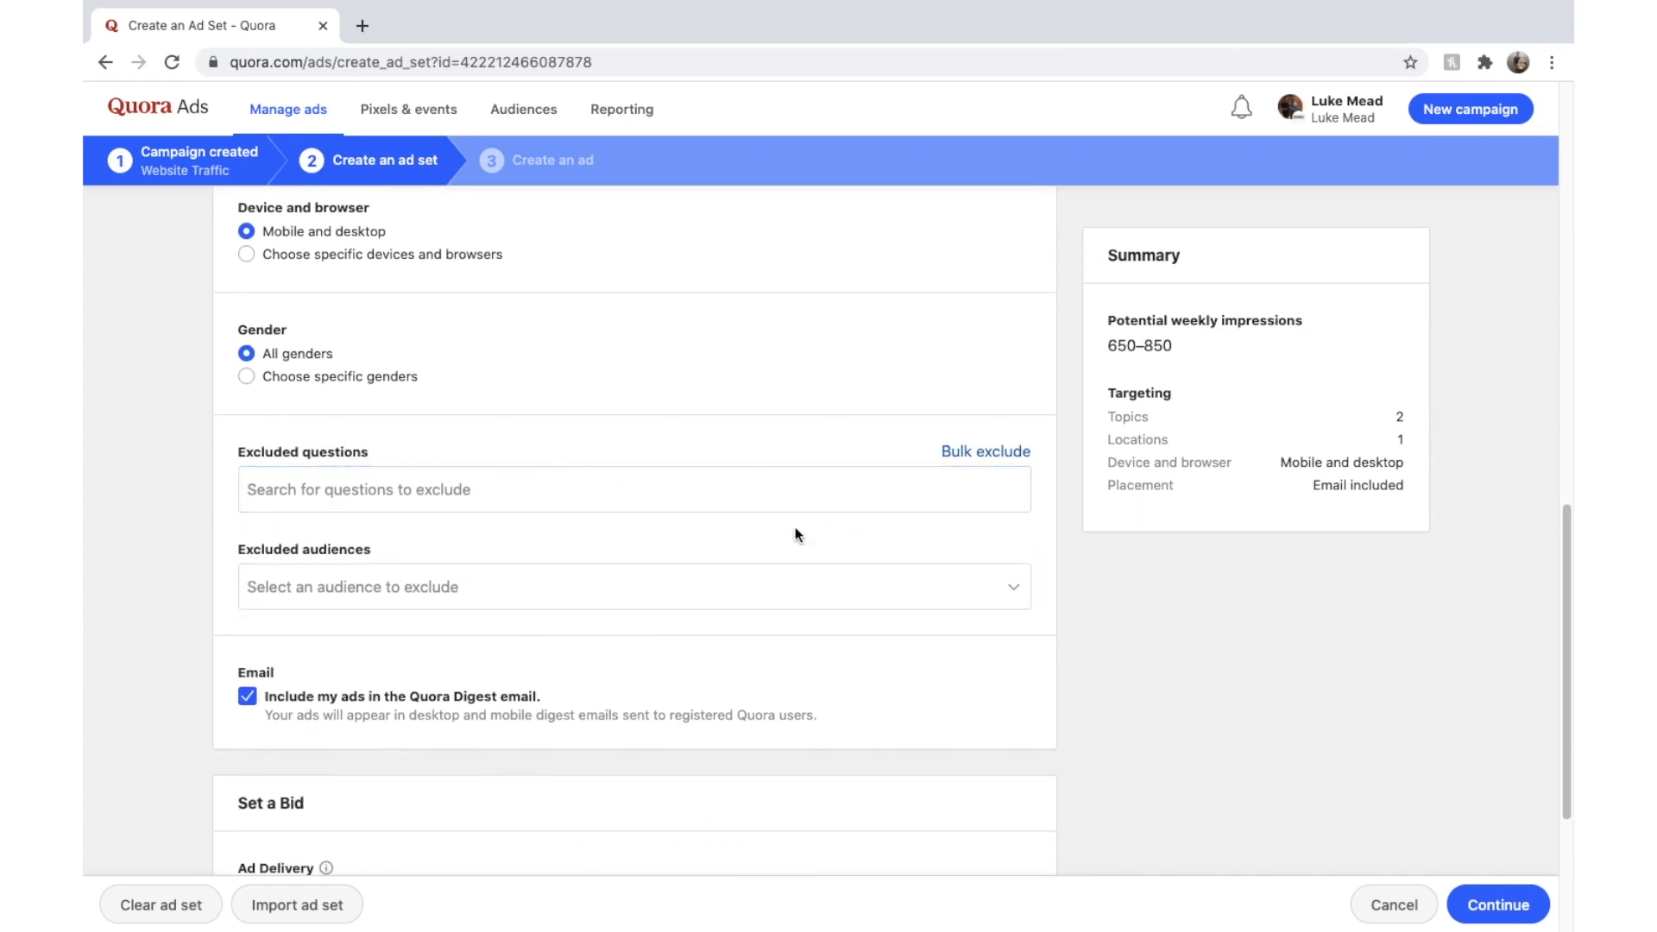
pyautogui.click(747, 491)
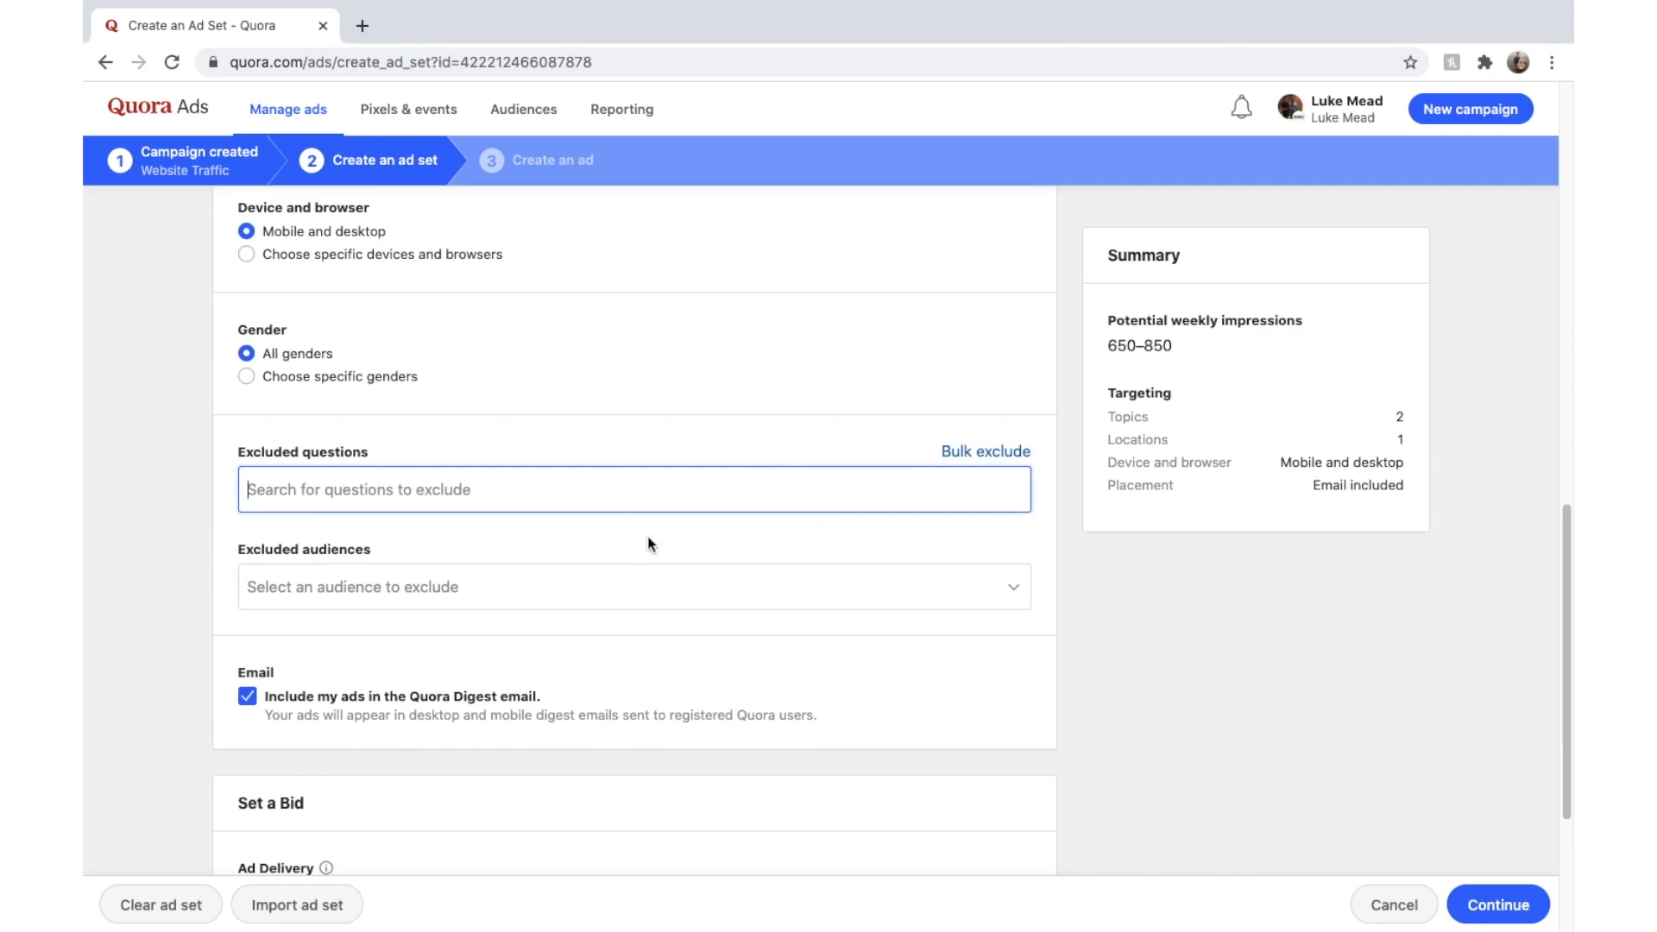
pyautogui.scroll(-1, 647, 539)
pyautogui.click(610, 544)
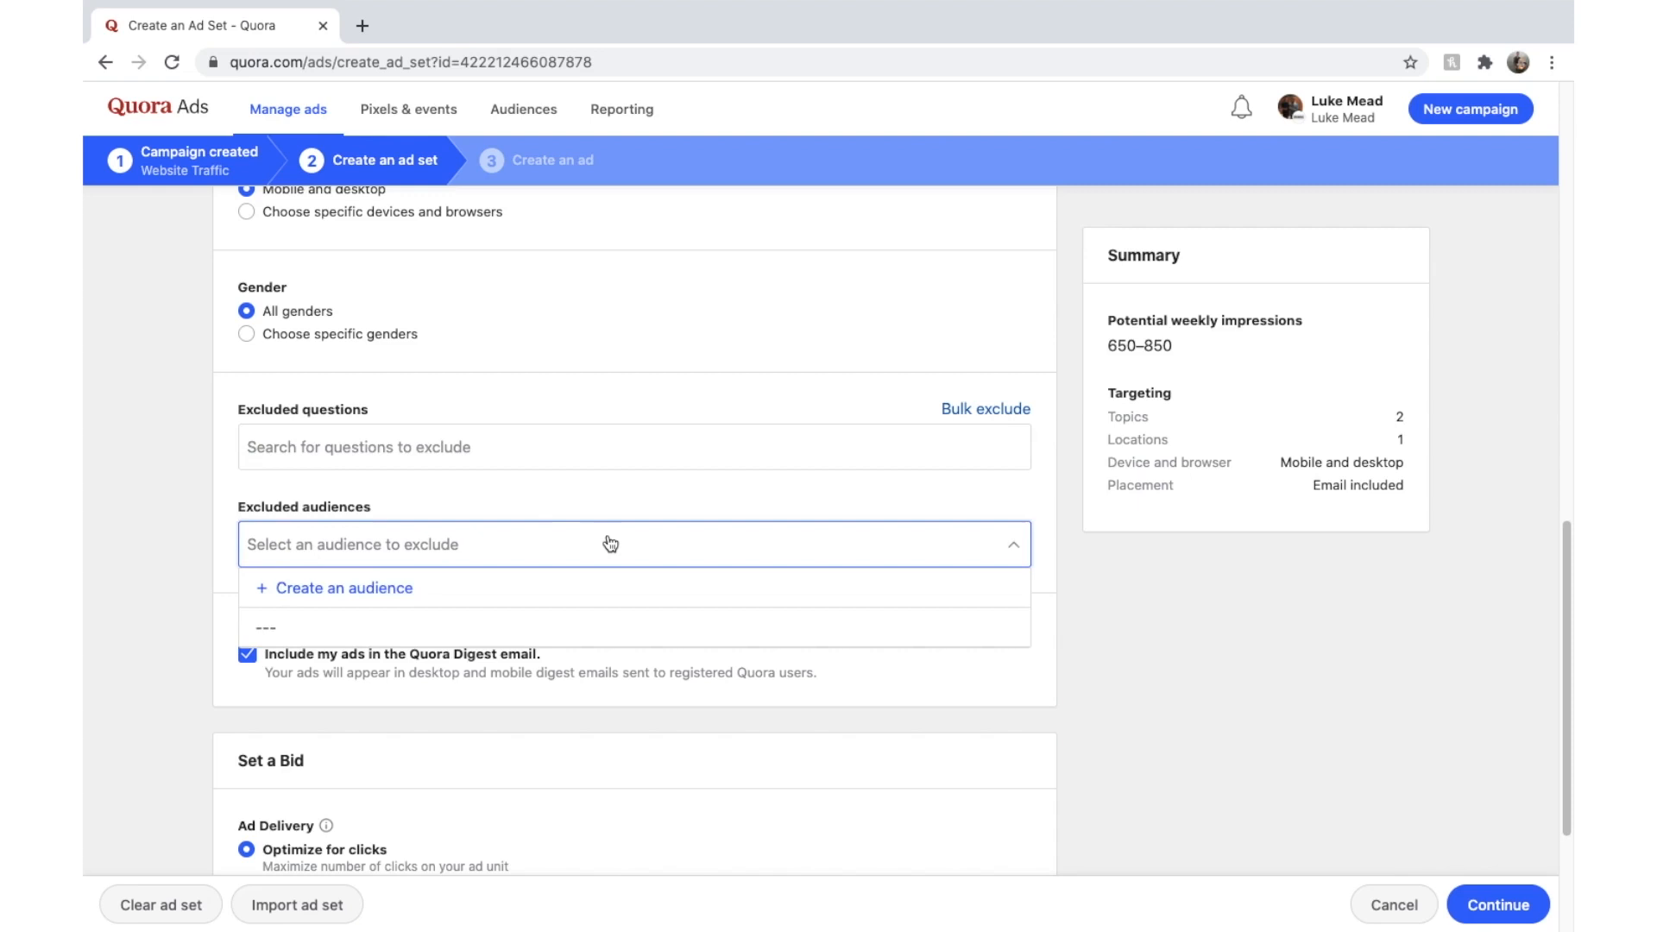
pyautogui.click(545, 509)
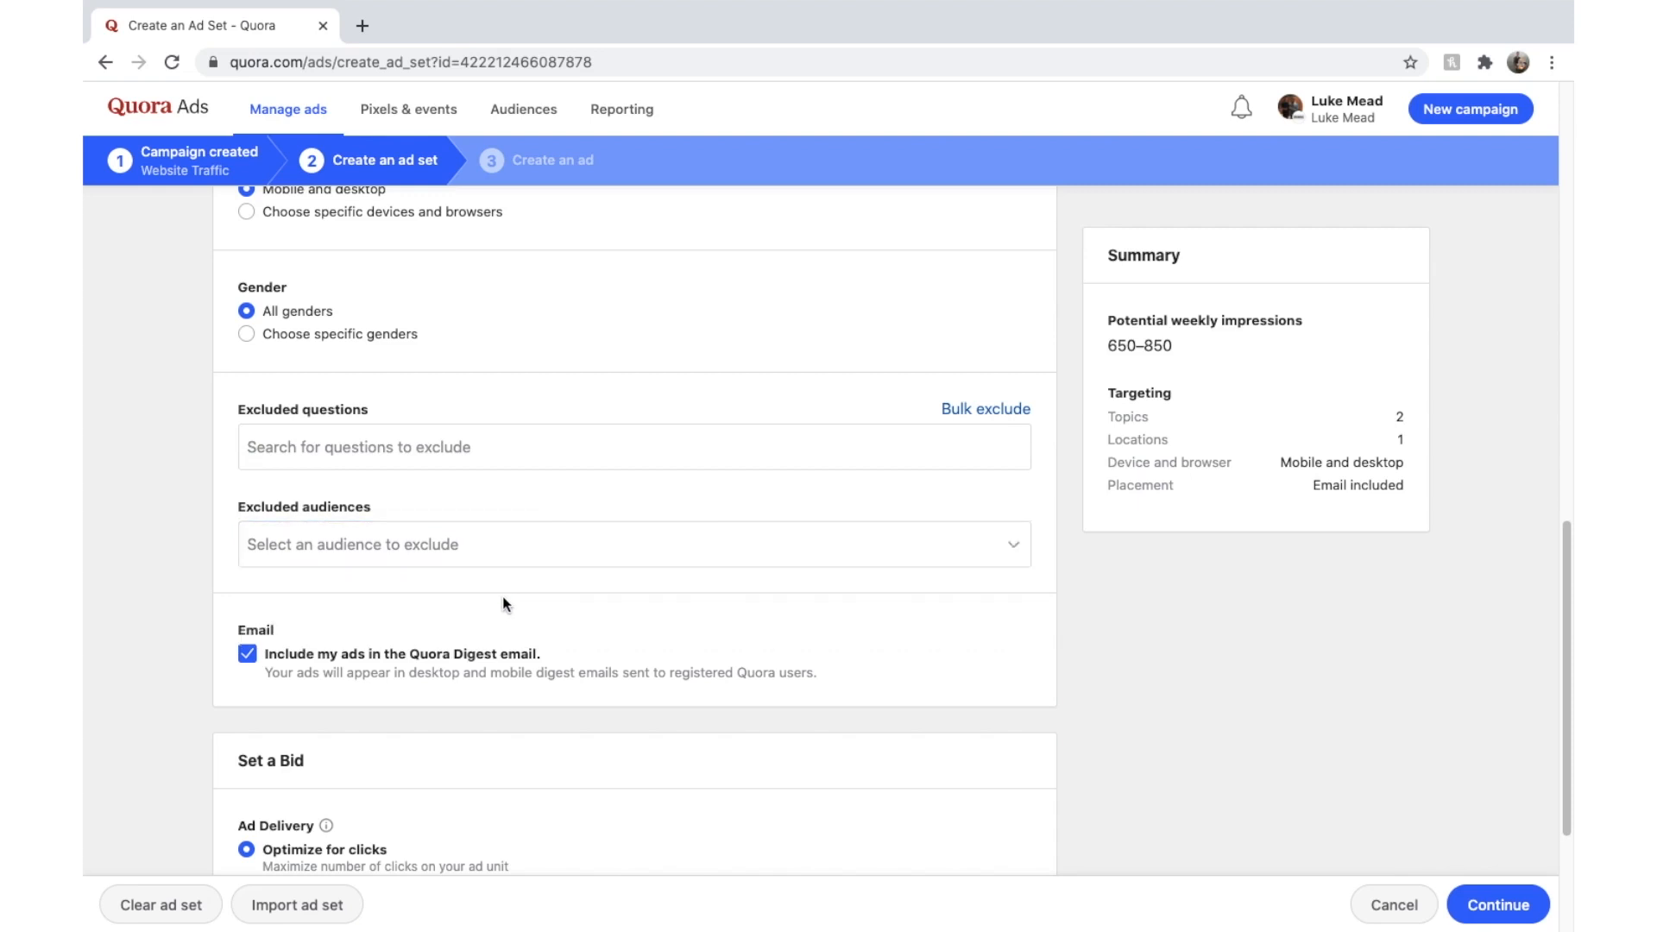
# - Review the Quora Digest email option and the ad delivery and CPC bid settings
pyautogui.scroll(-2, 495, 530)
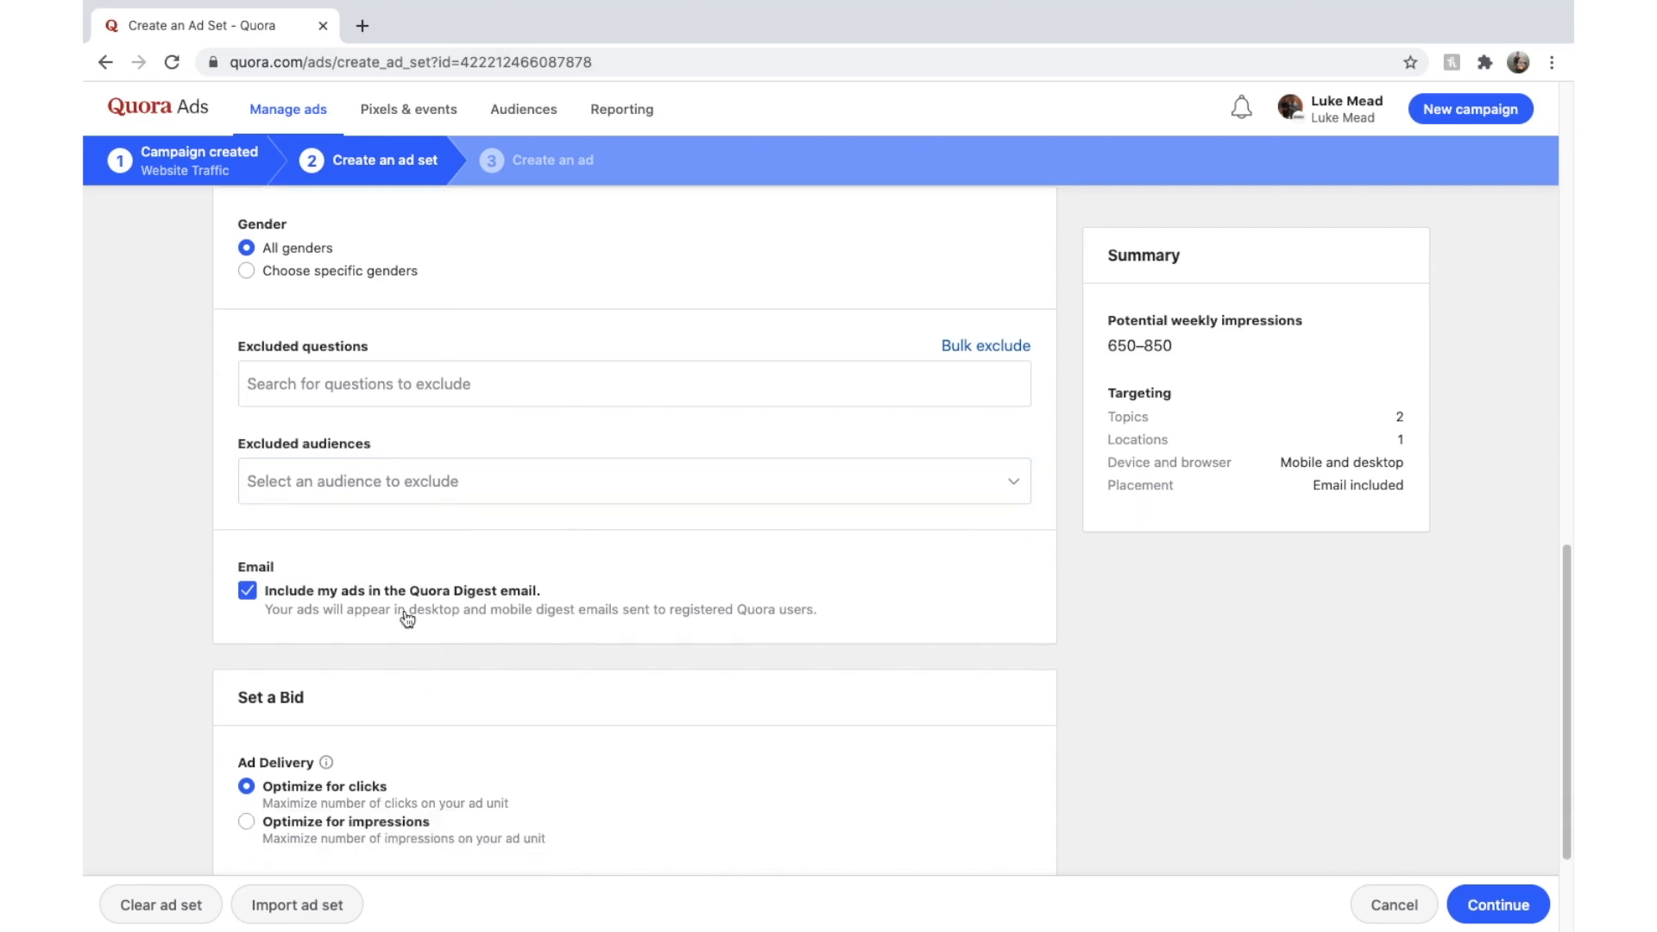
pyautogui.scroll(-1, 508, 609)
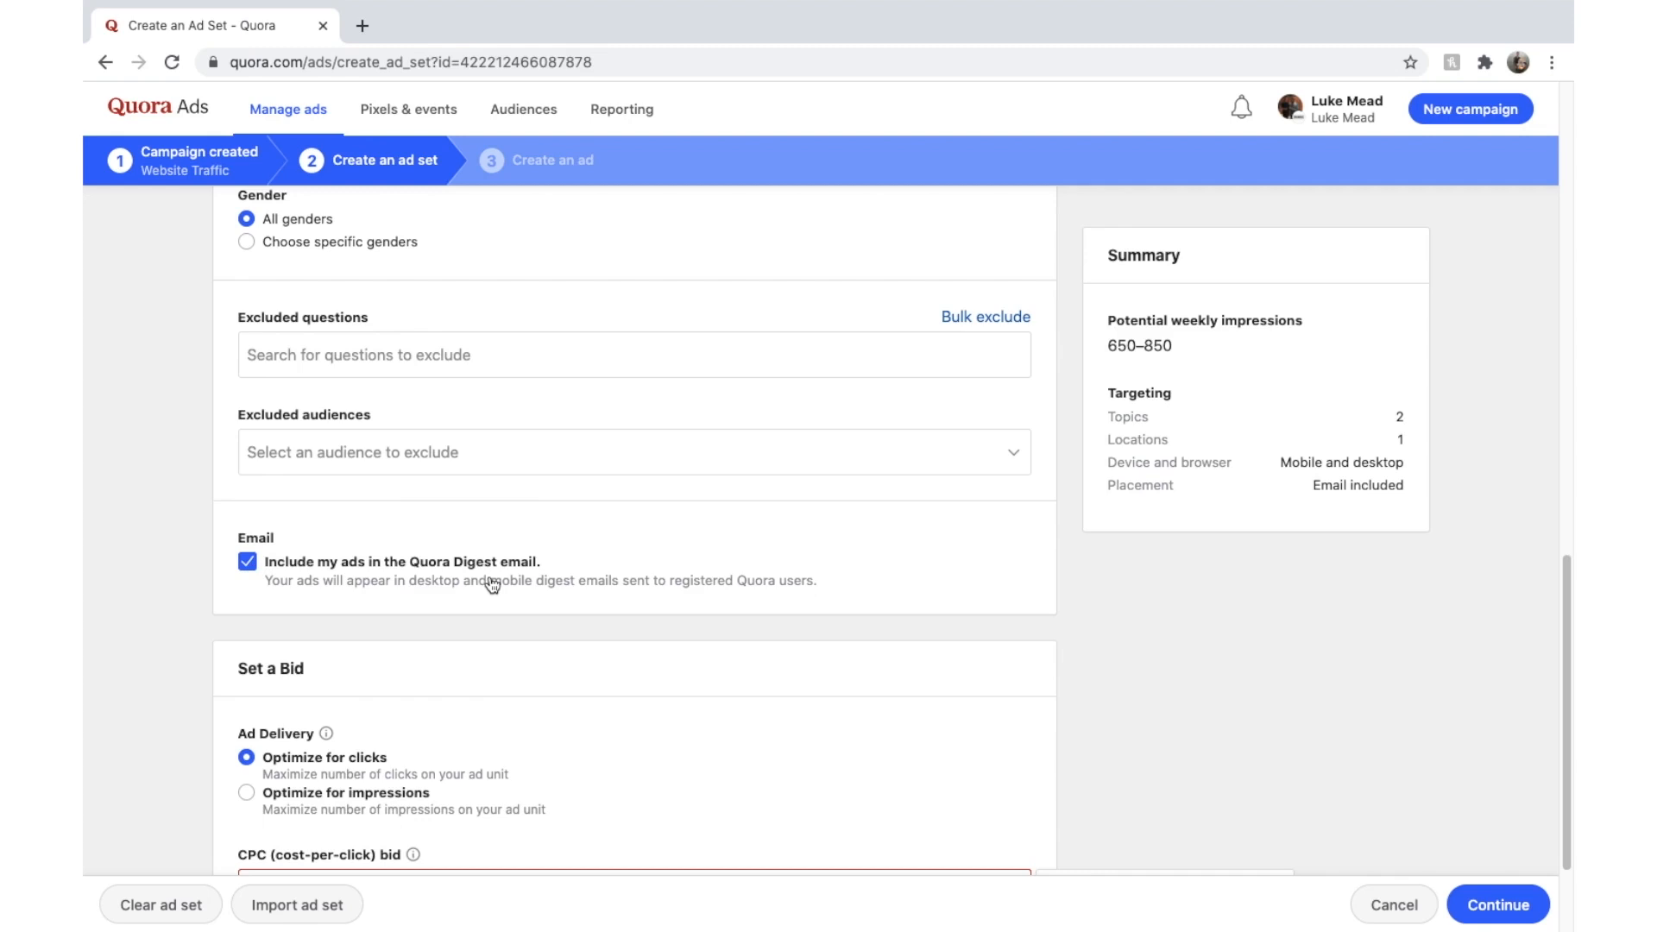
pyautogui.scroll(-1, 492, 585)
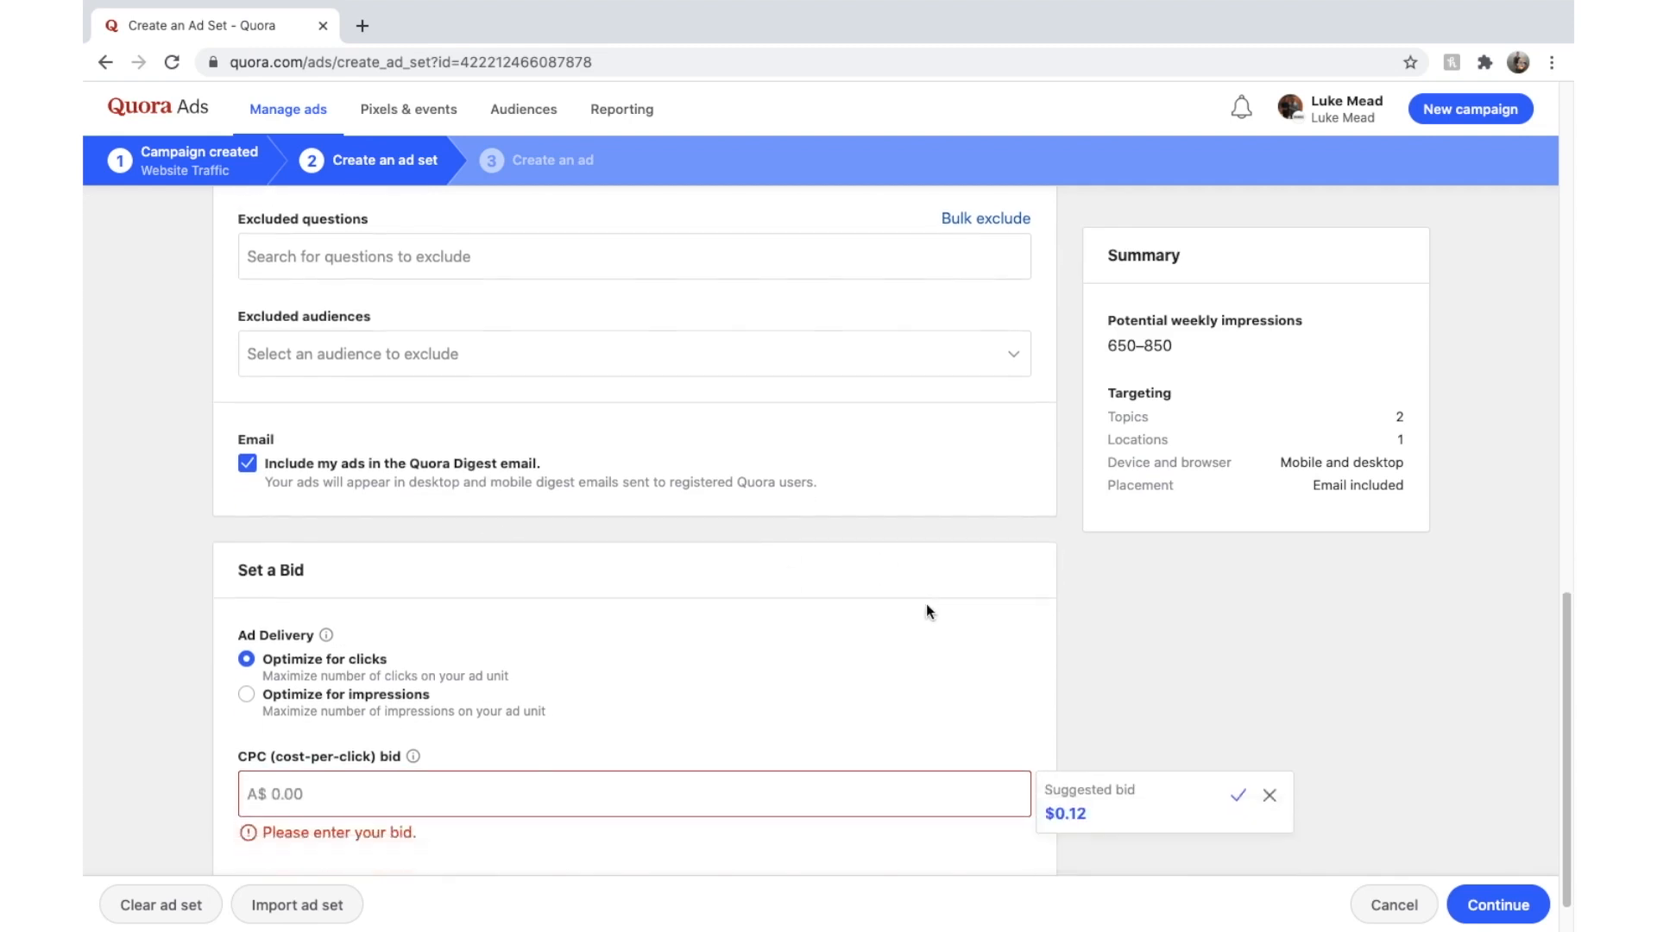
pyautogui.scroll(-2, 925, 603)
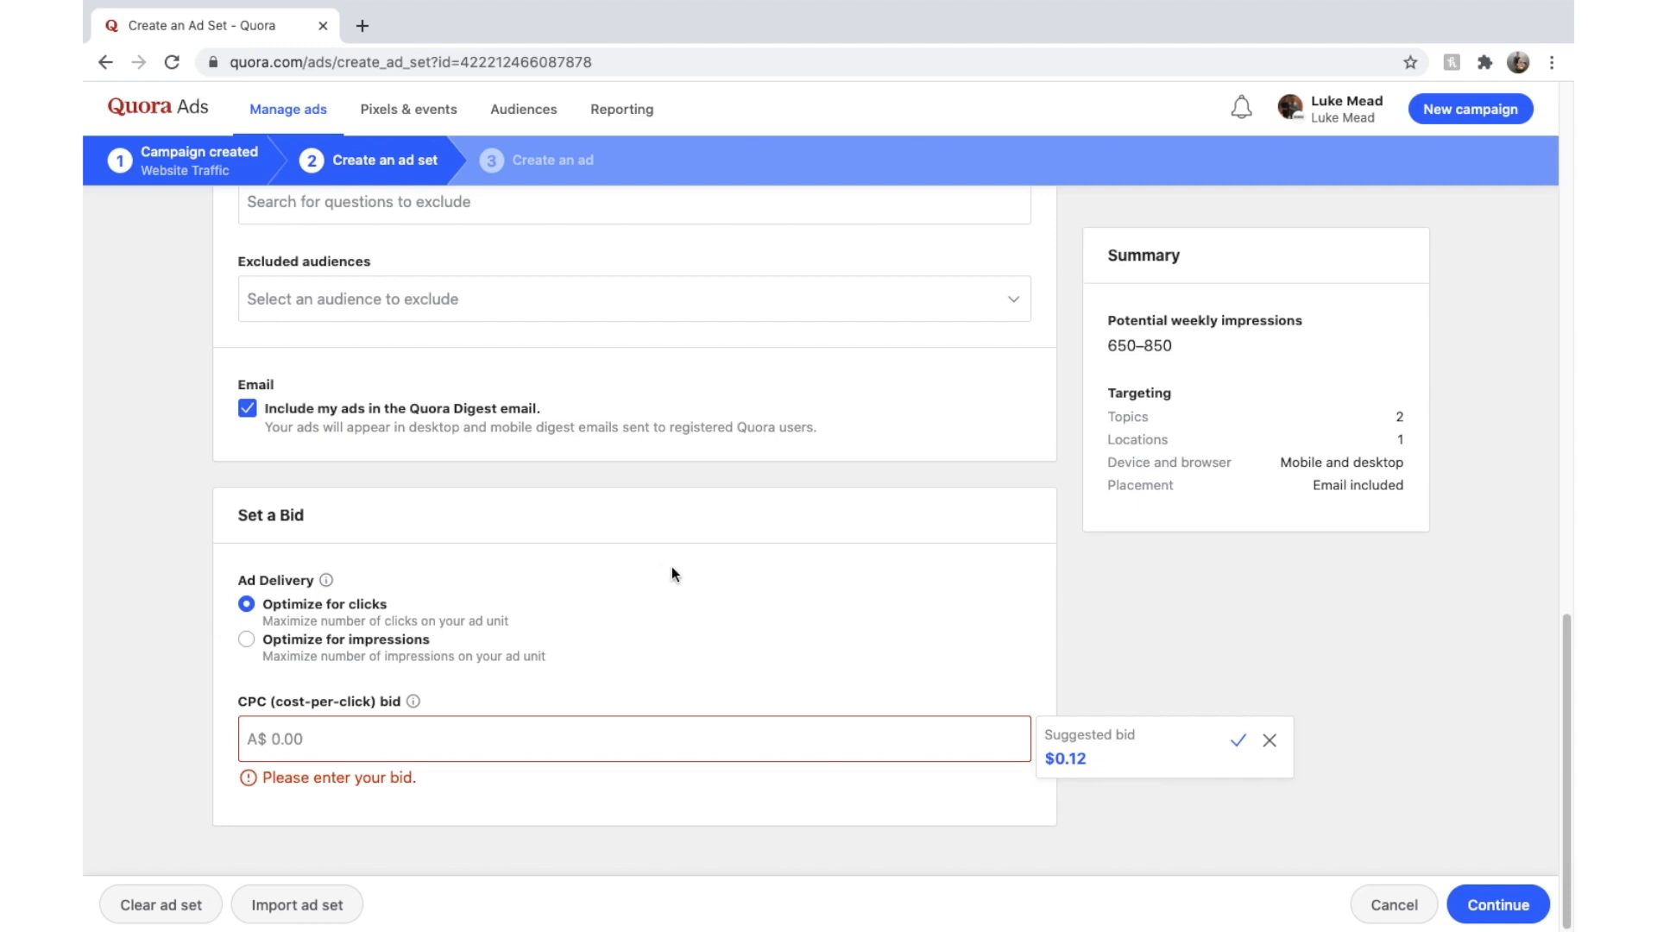
# - Apply the suggested CPC bid of A$0.12, check it in the summary, and continue to creating an ad
pyautogui.click(580, 733)
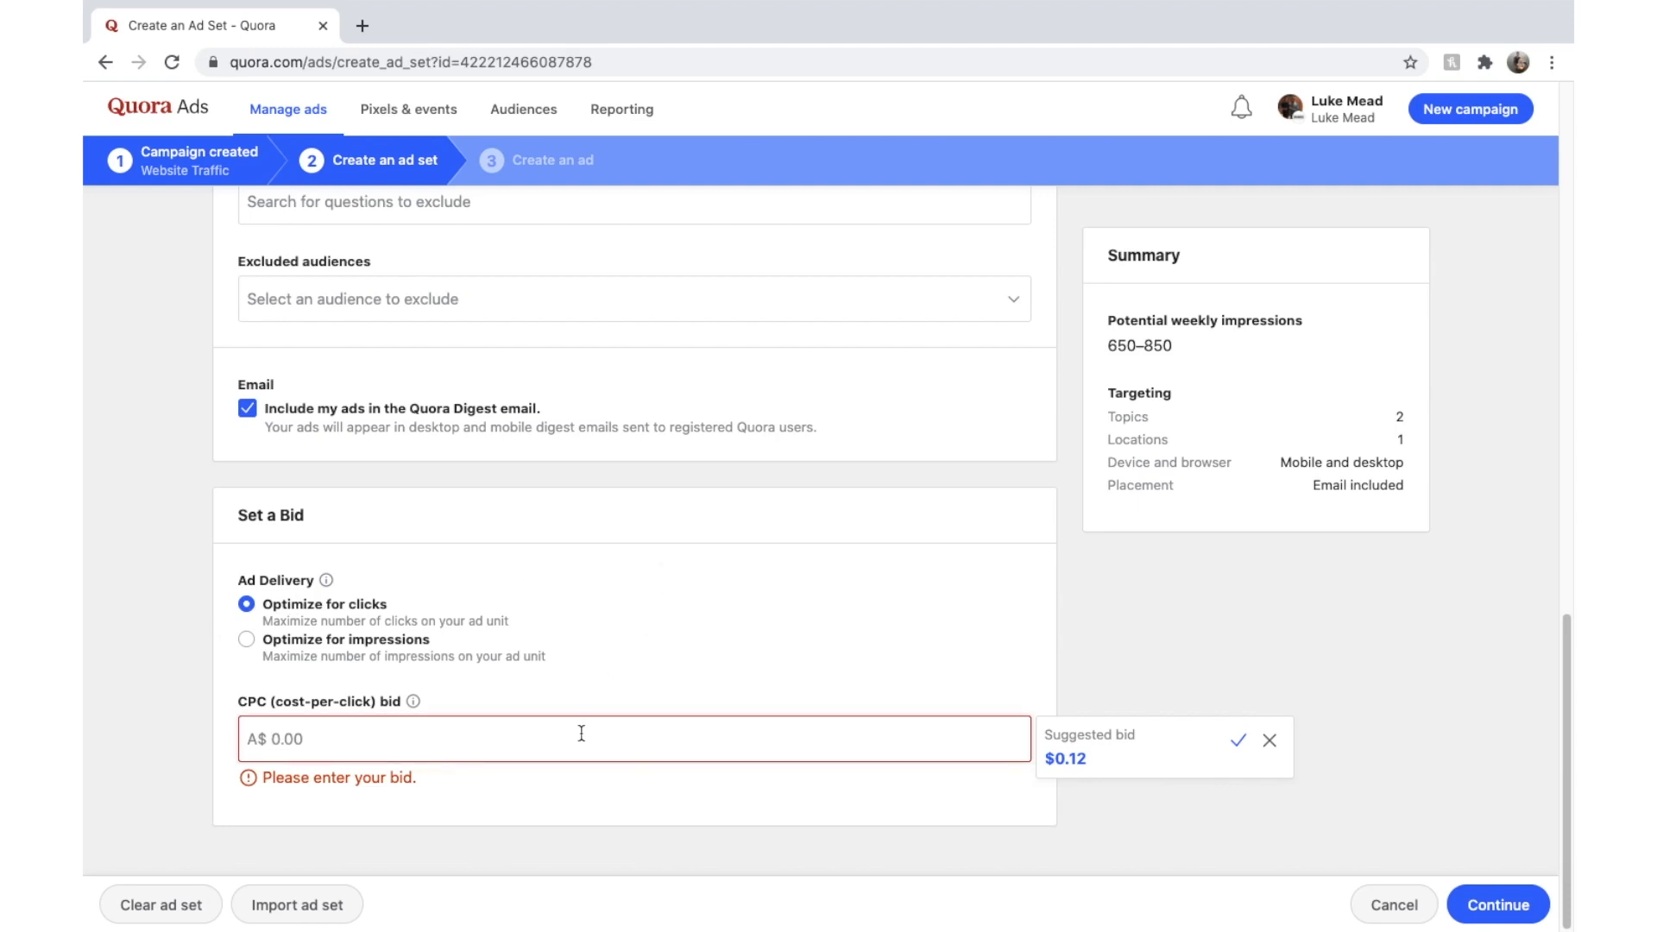
pyautogui.click(1238, 742)
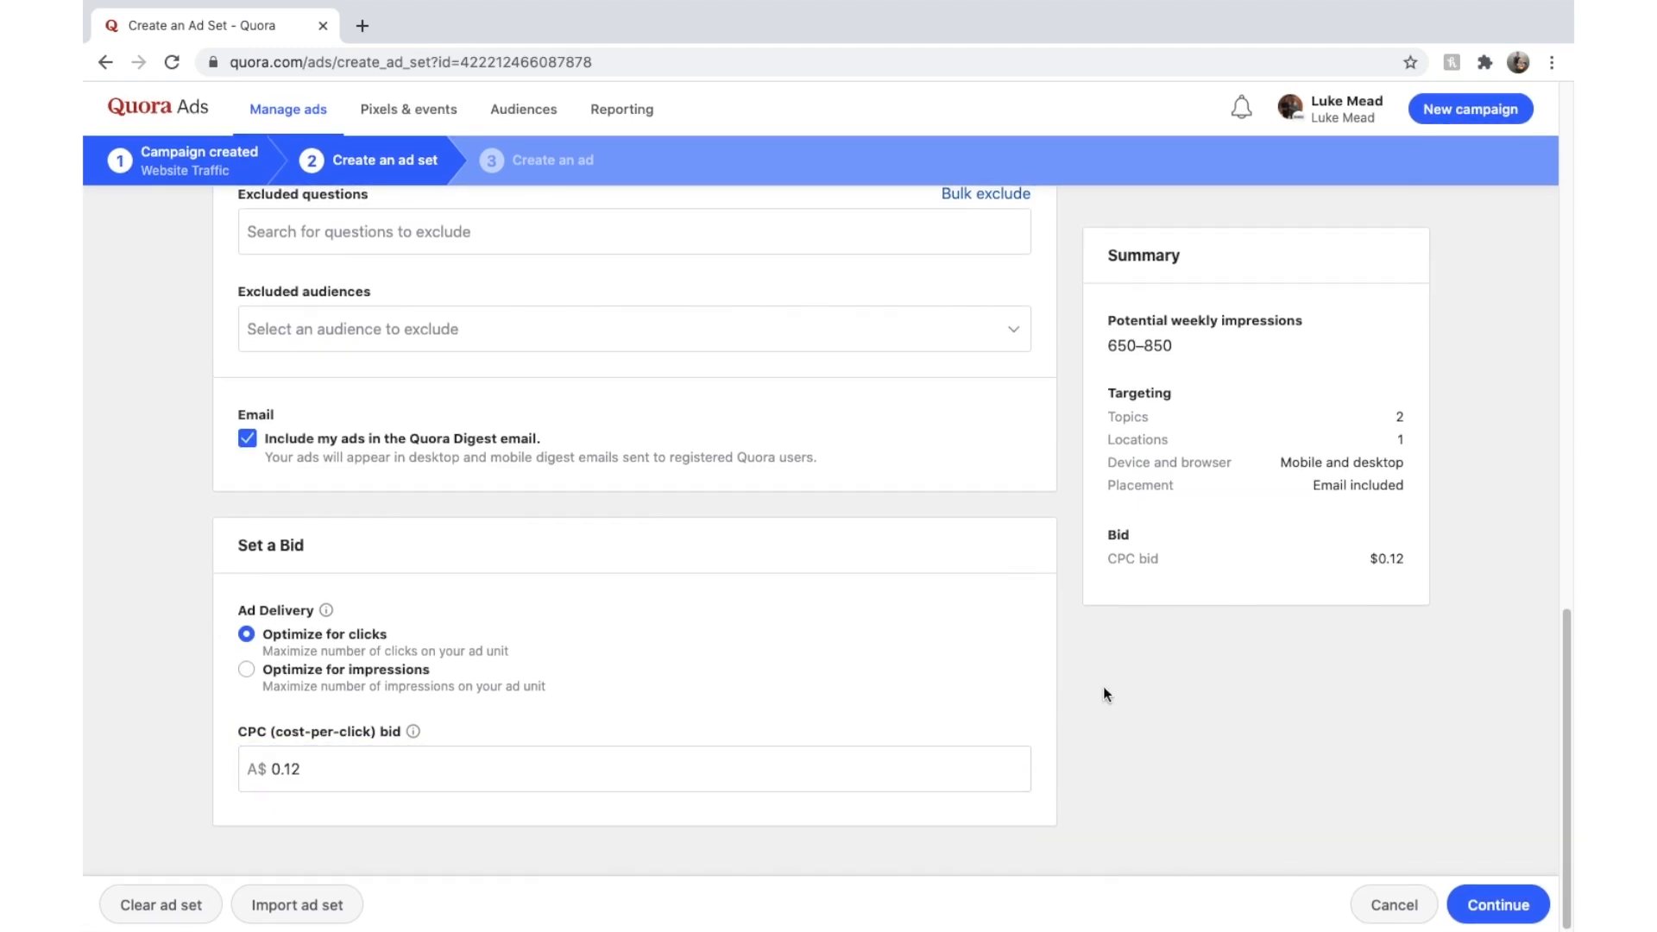
pyautogui.click(915, 781)
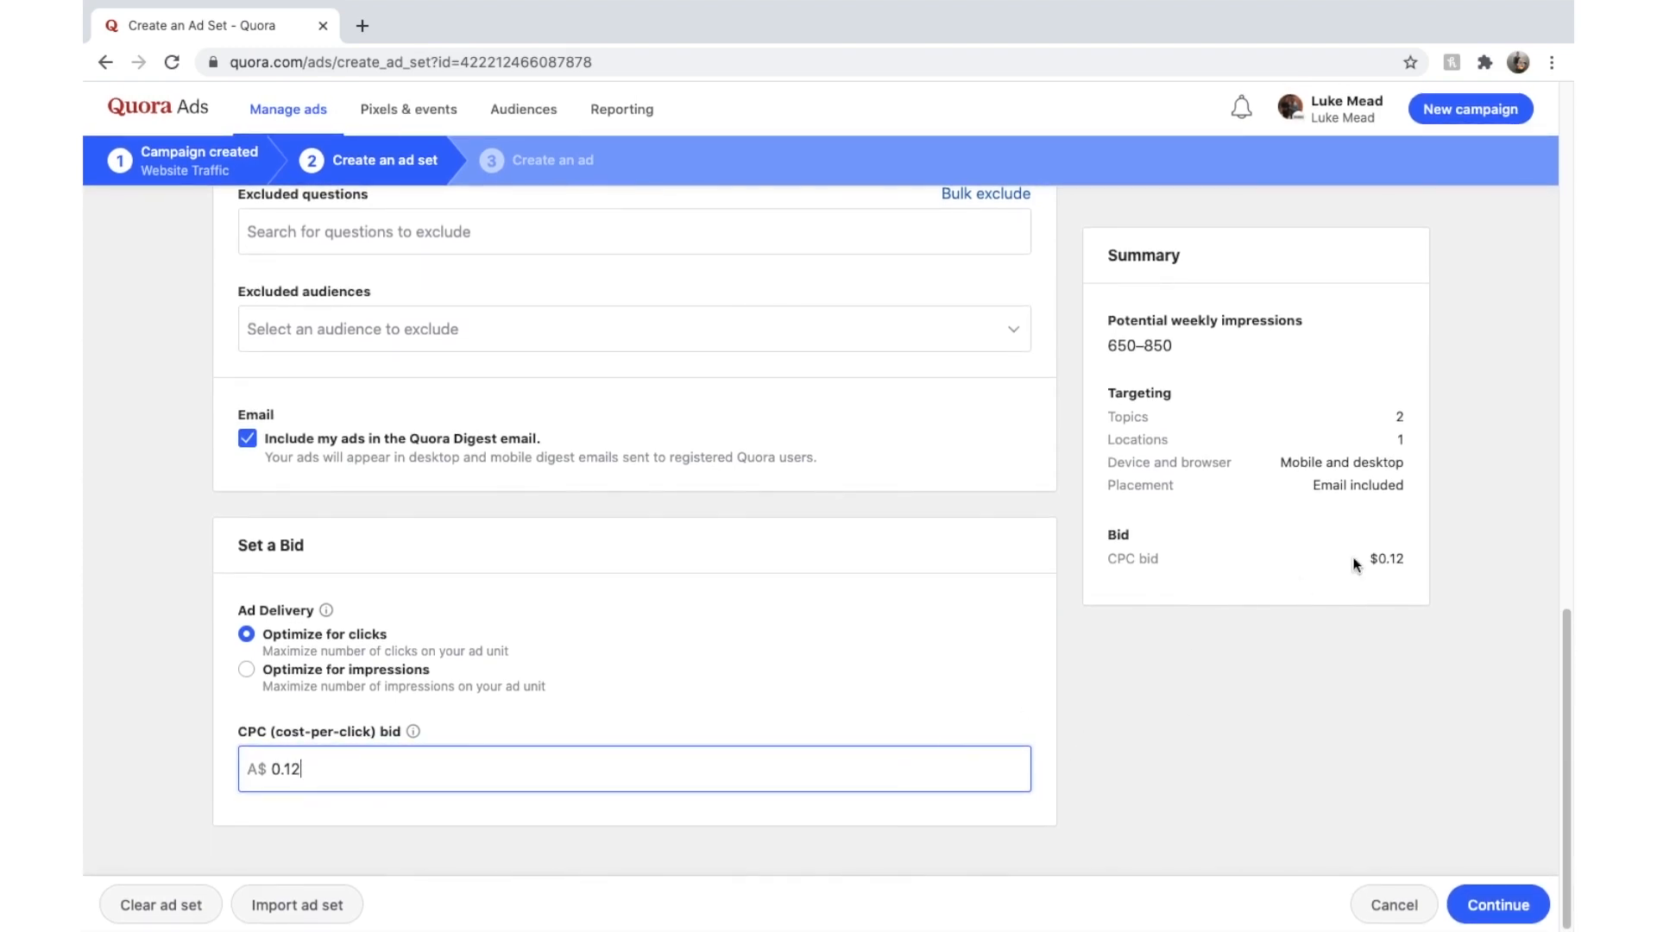
pyautogui.moveTo(1372, 561); pyautogui.dragTo(1432, 556)
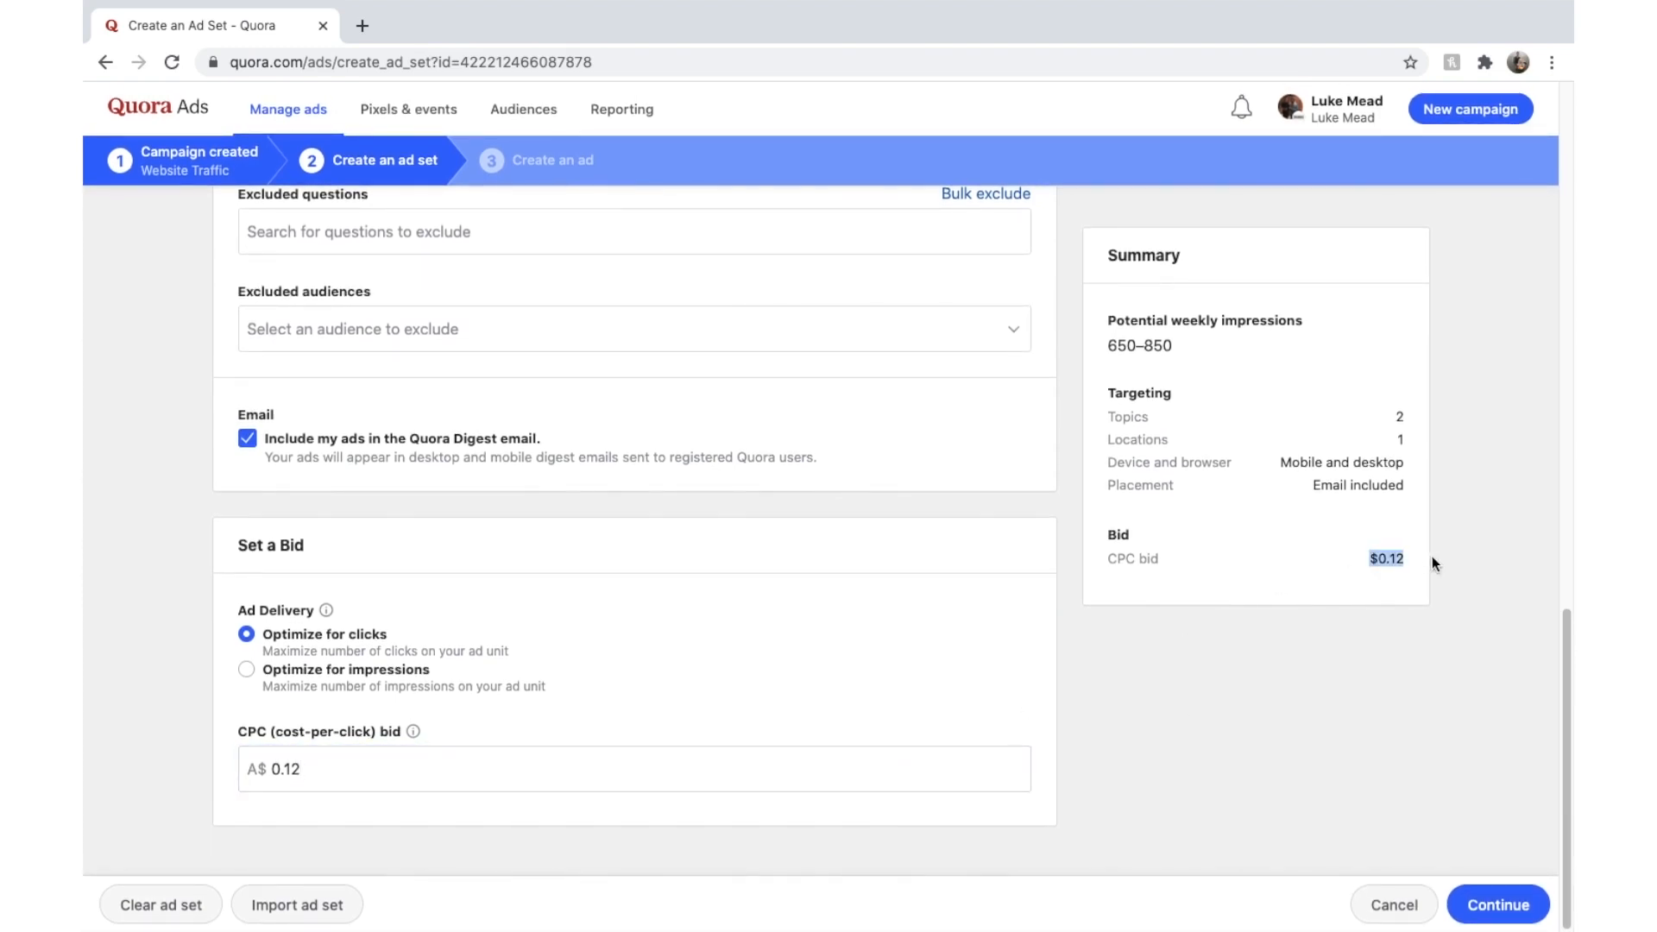
pyautogui.click(1406, 556)
pyautogui.doubleClick(1406, 558)
pyautogui.click(1523, 906)
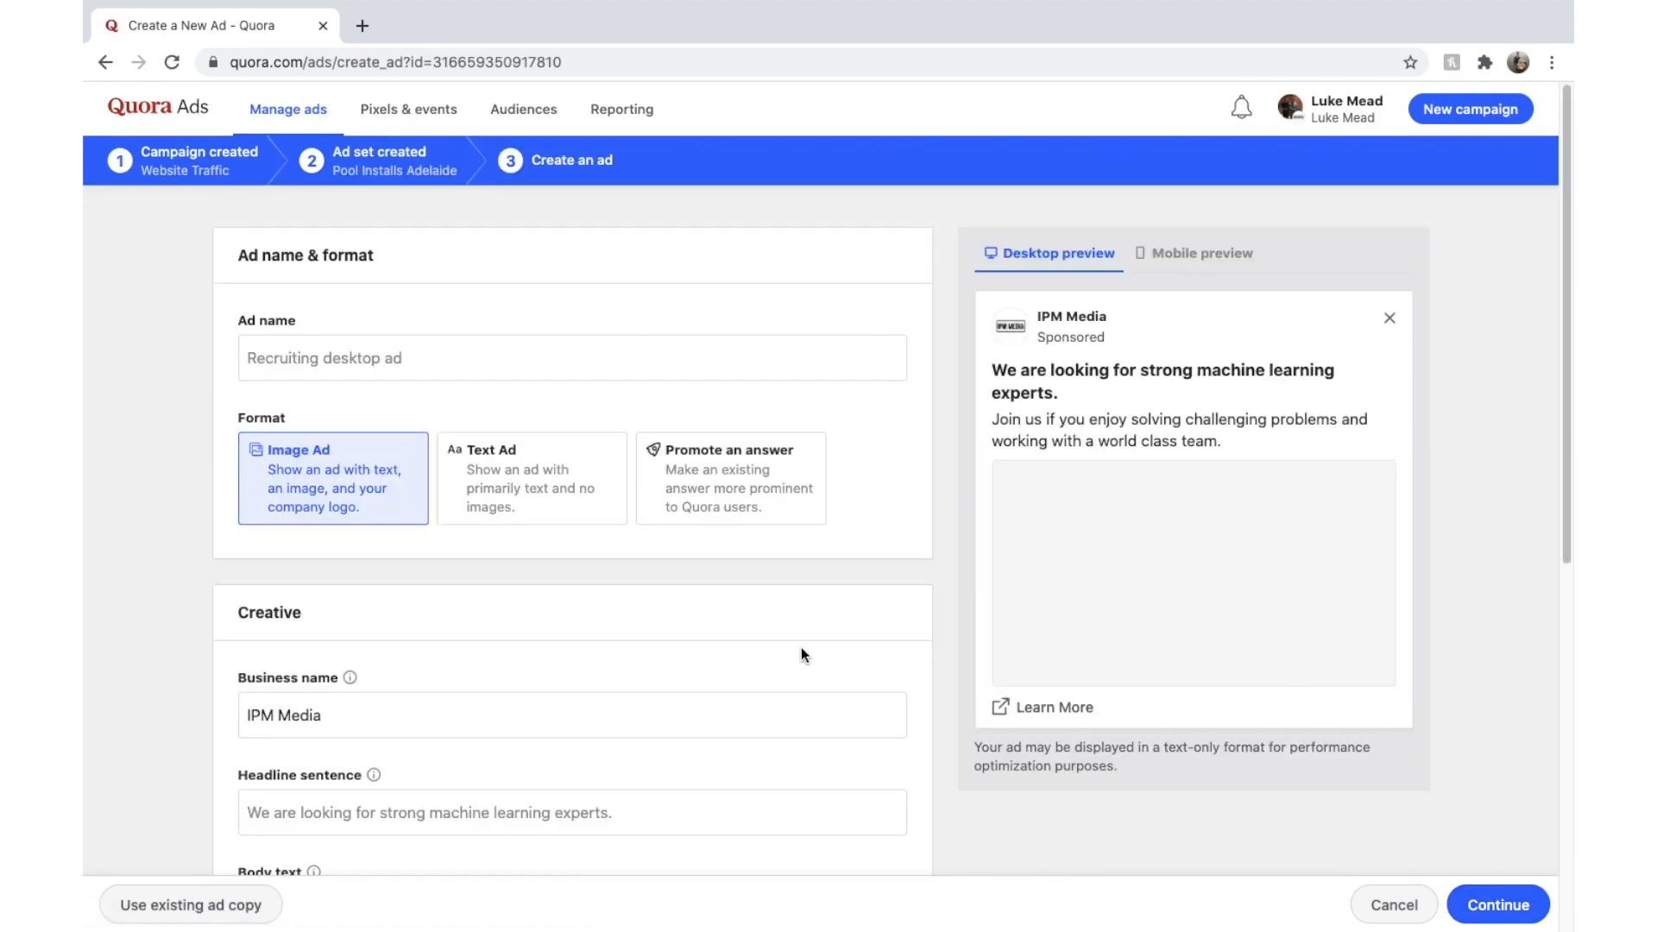
# - Examine the ad creation form and compare the Text Ad and Promote an answer formats, returning to Image Ad
pyautogui.scroll(-5, 708, 681)
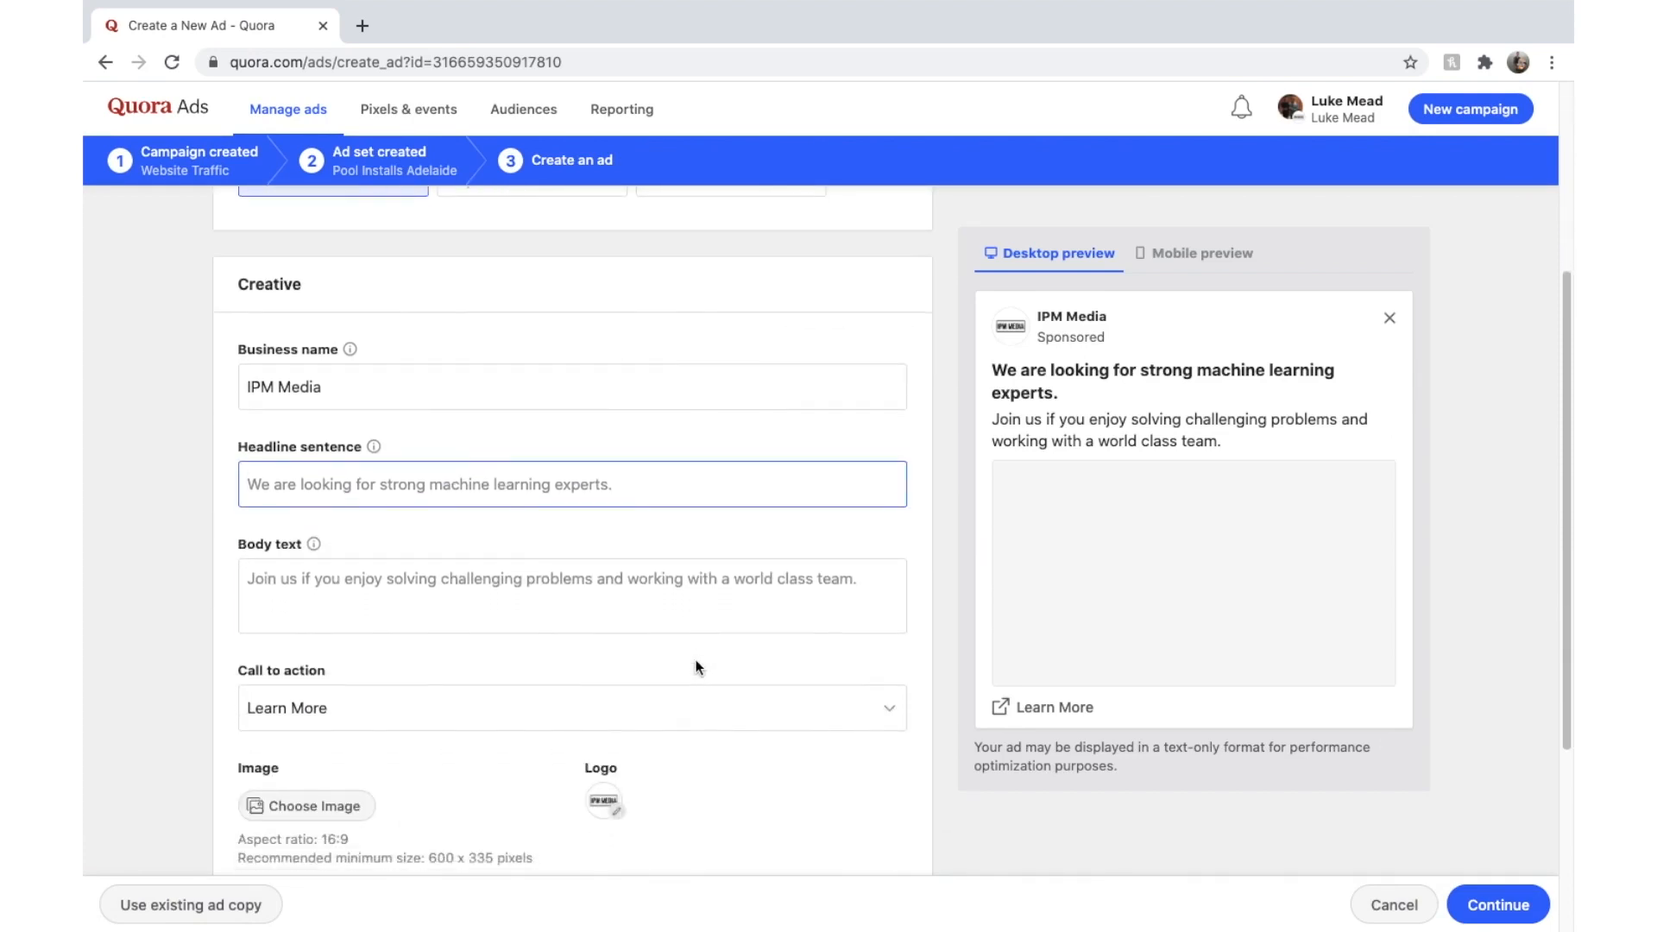
pyautogui.scroll(-2, 705, 588)
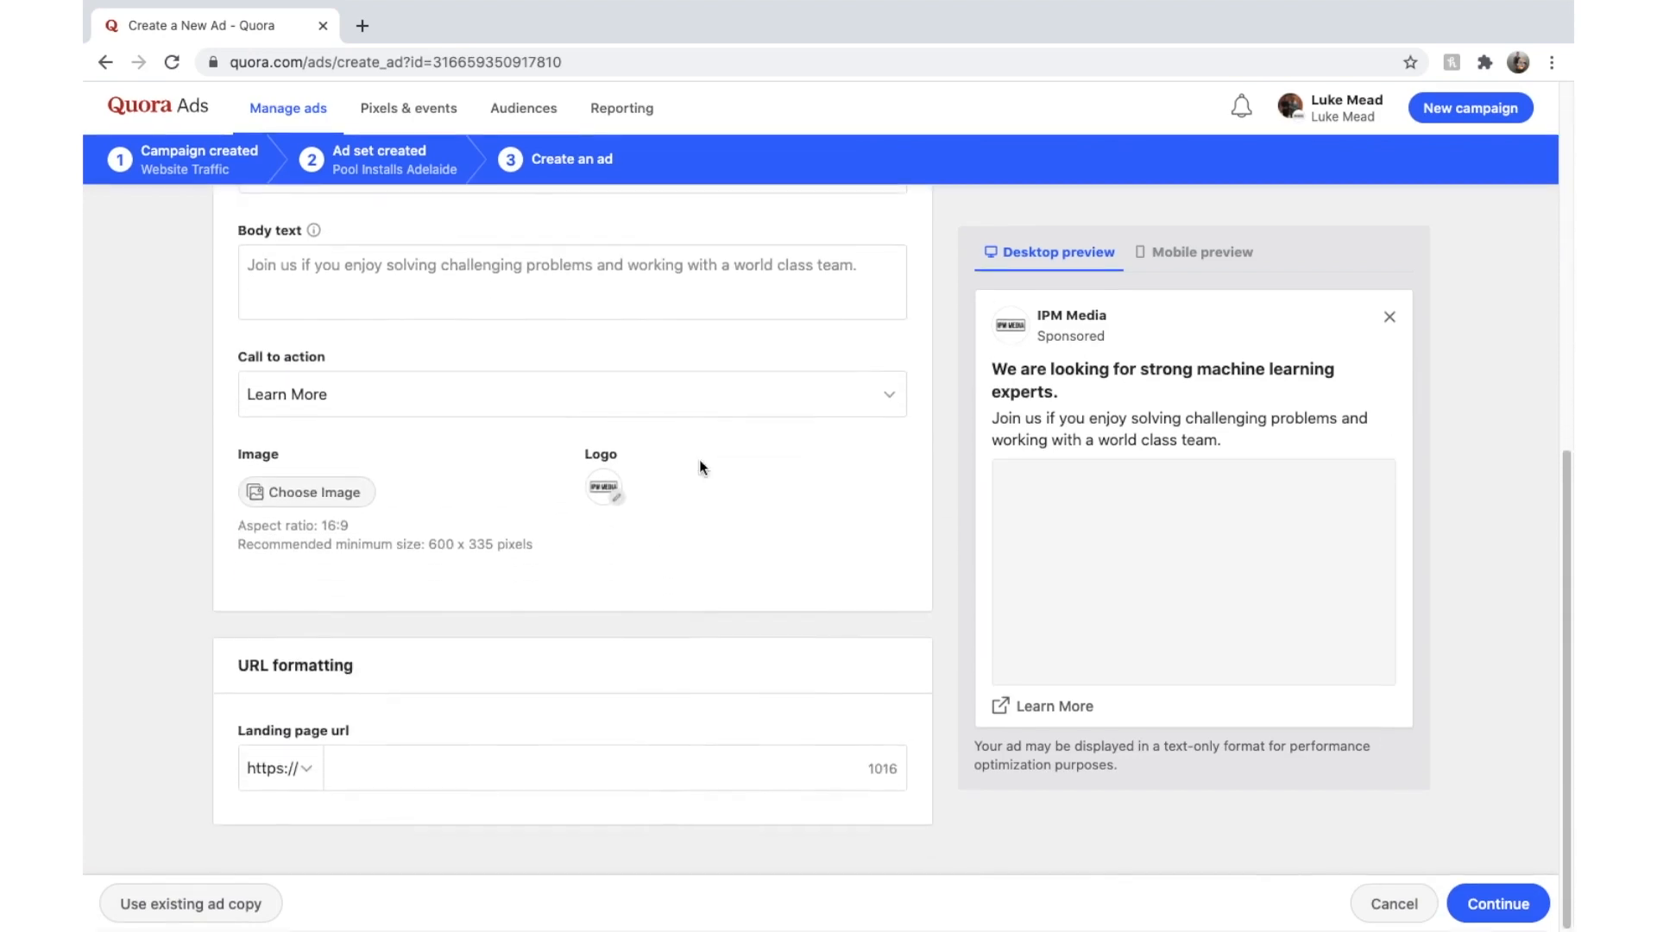
pyautogui.scroll(2, 698, 459)
pyautogui.scroll(3, 699, 462)
pyautogui.scroll(-1, 697, 444)
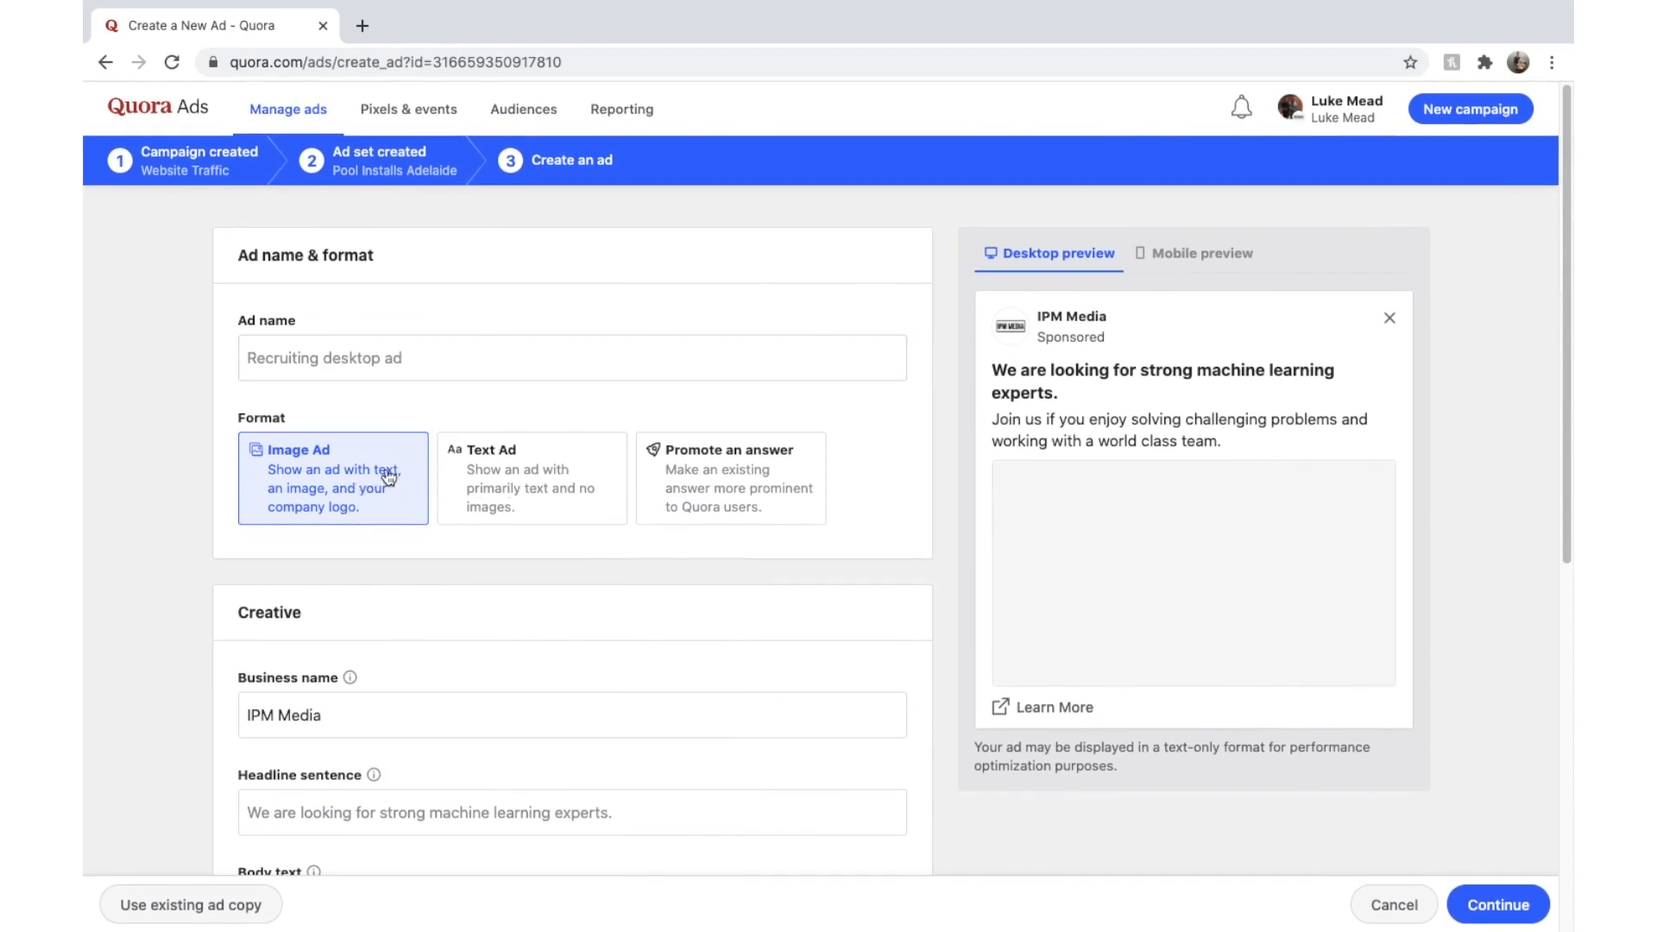
pyautogui.click(541, 494)
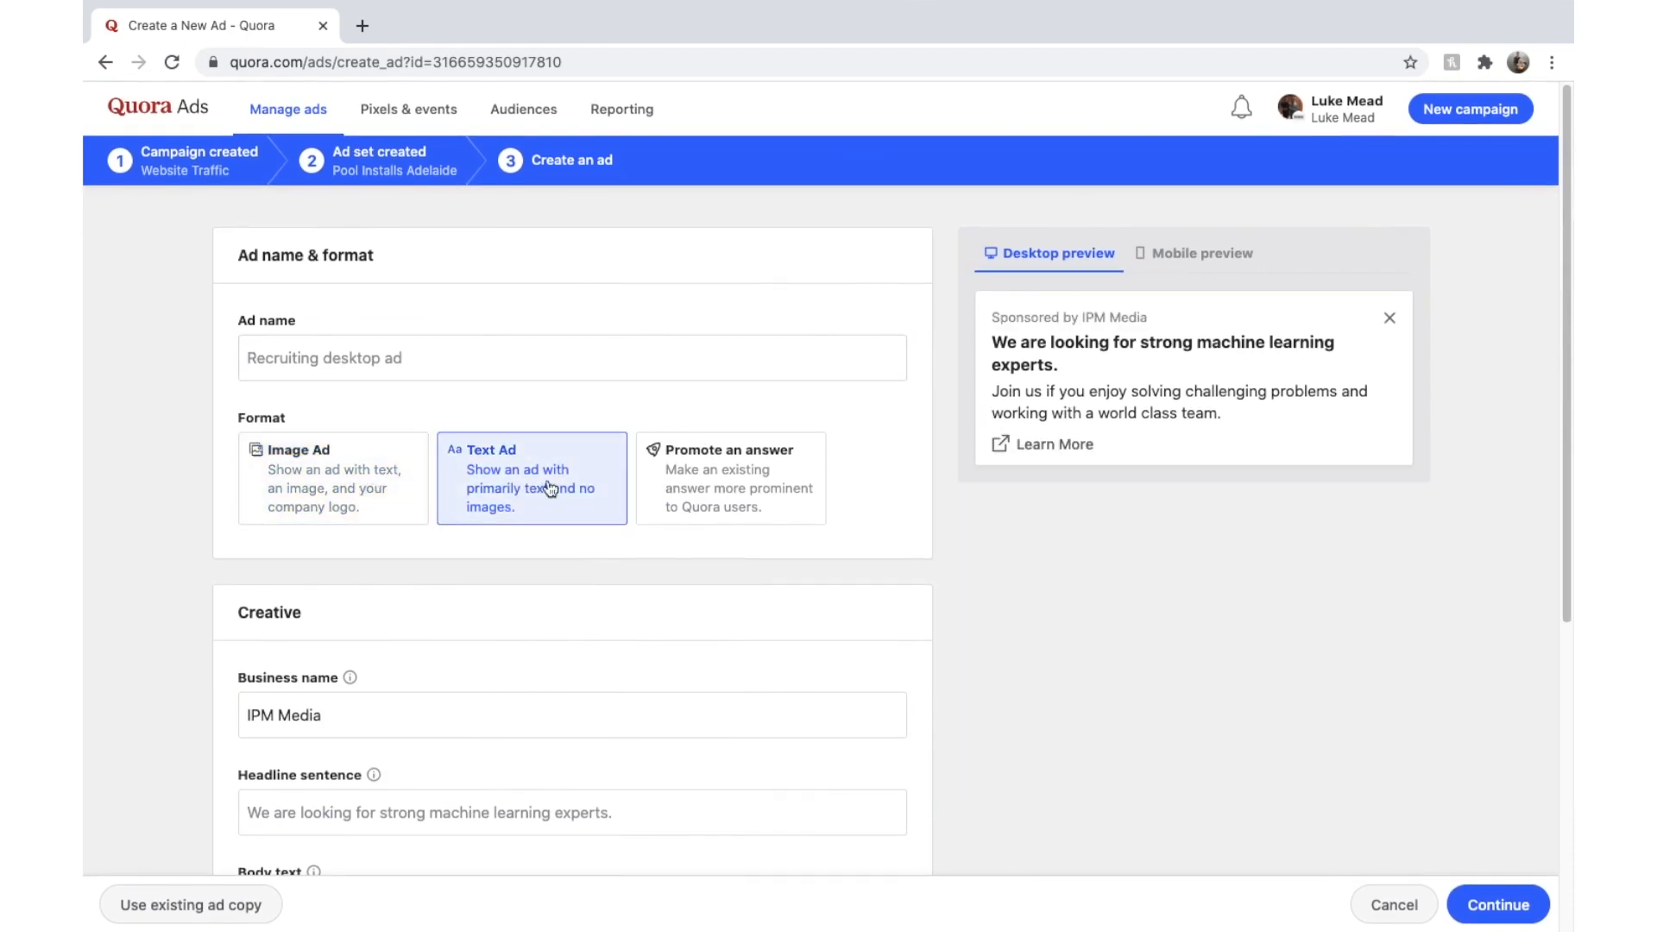
pyautogui.click(756, 473)
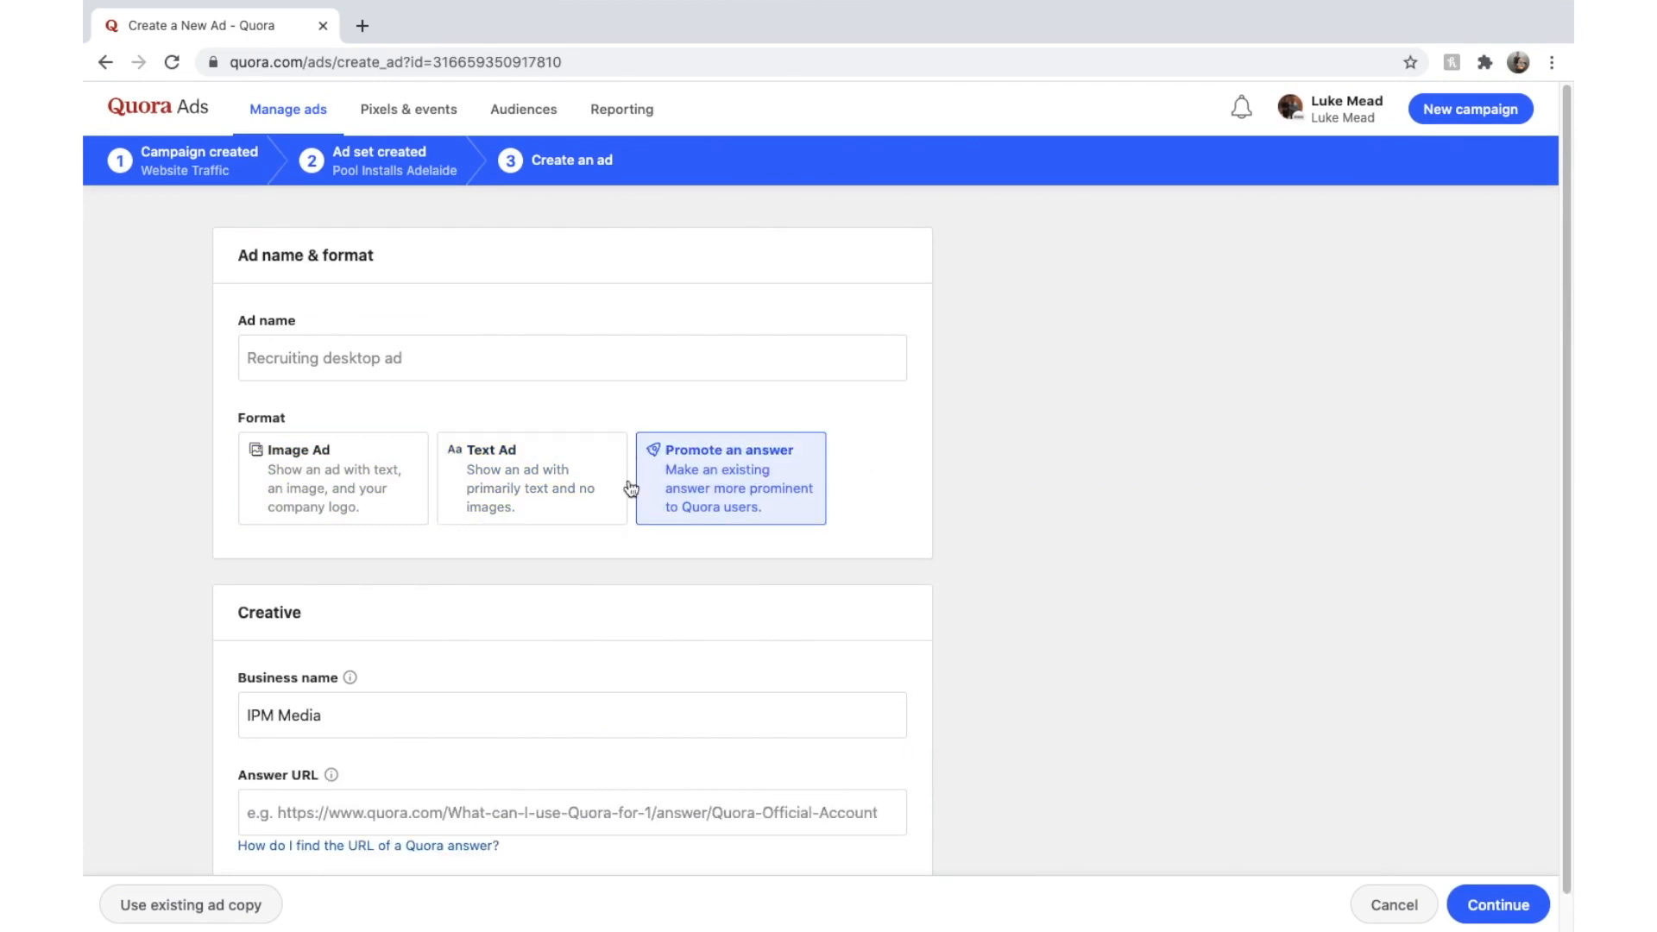
pyautogui.scroll(-1, 603, 514)
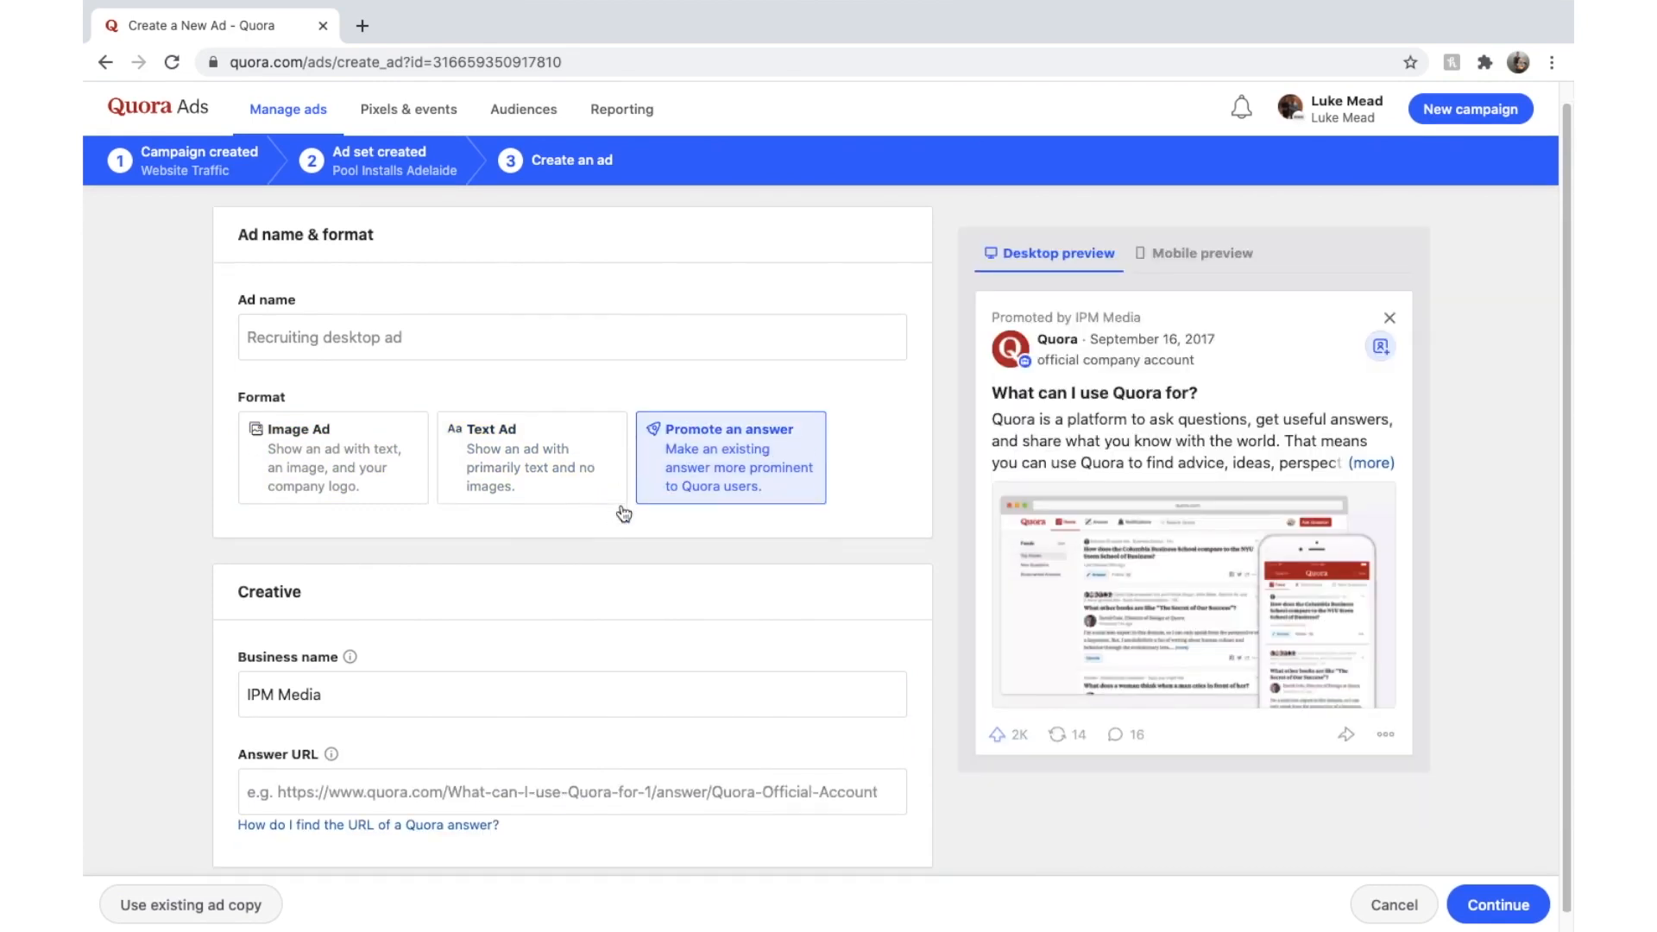
pyautogui.click(336, 483)
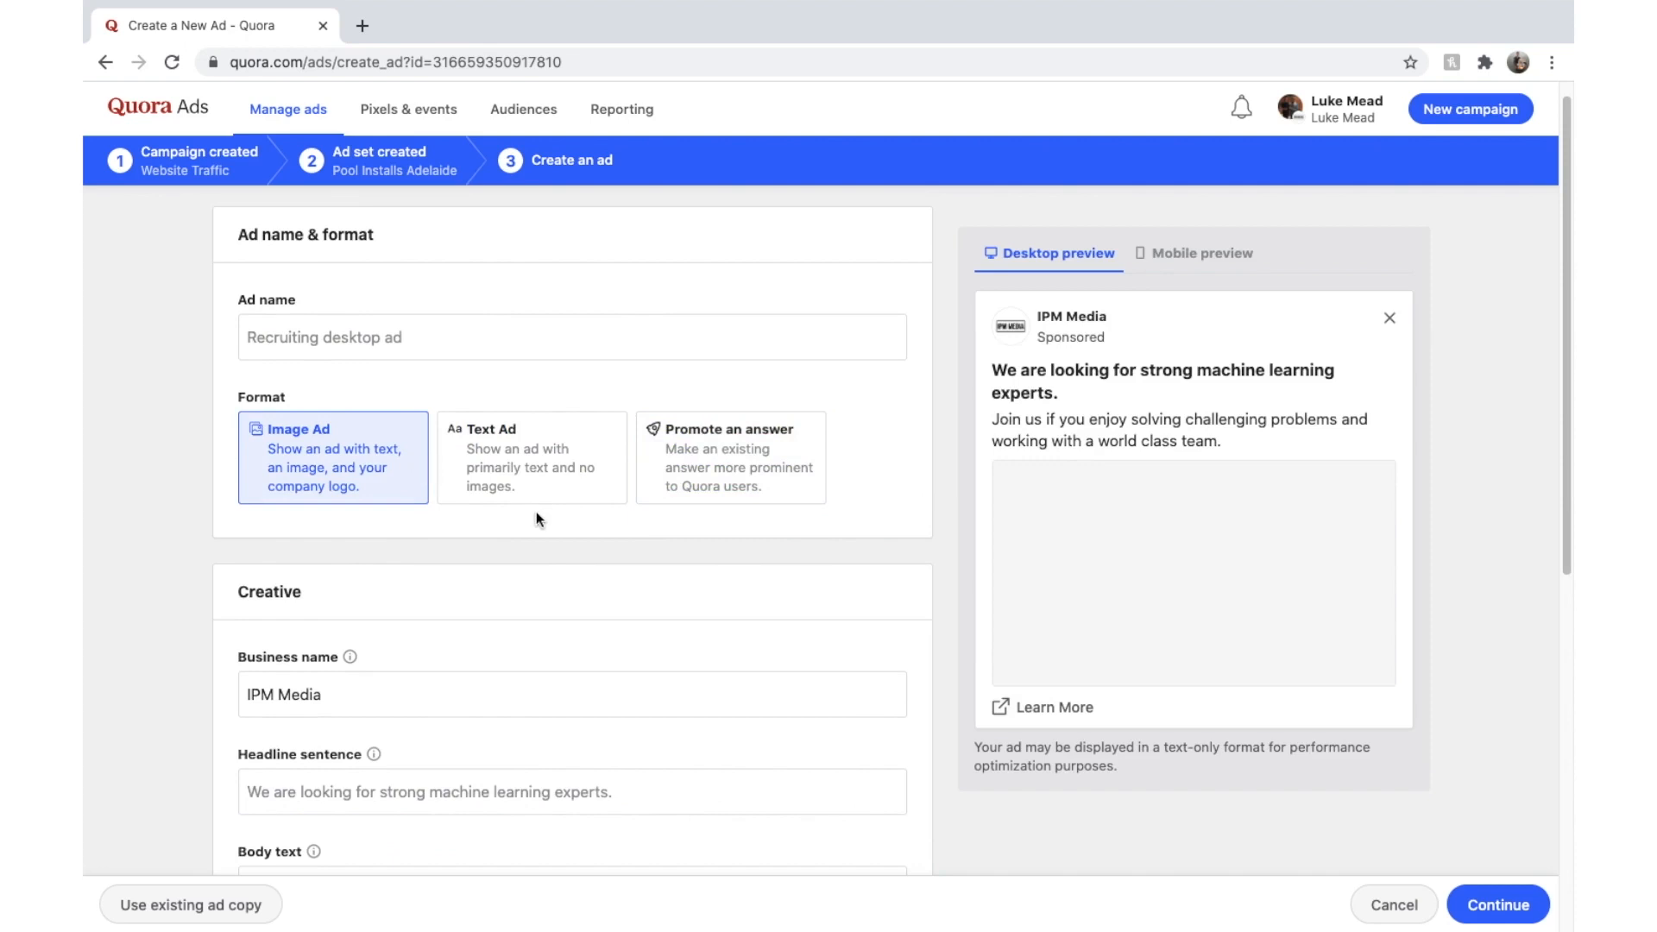
# - Name the ad "Swimming Pool Maintenance Adelaide", correcting any capitalization and spelling mistakes
pyautogui.click(470, 342)
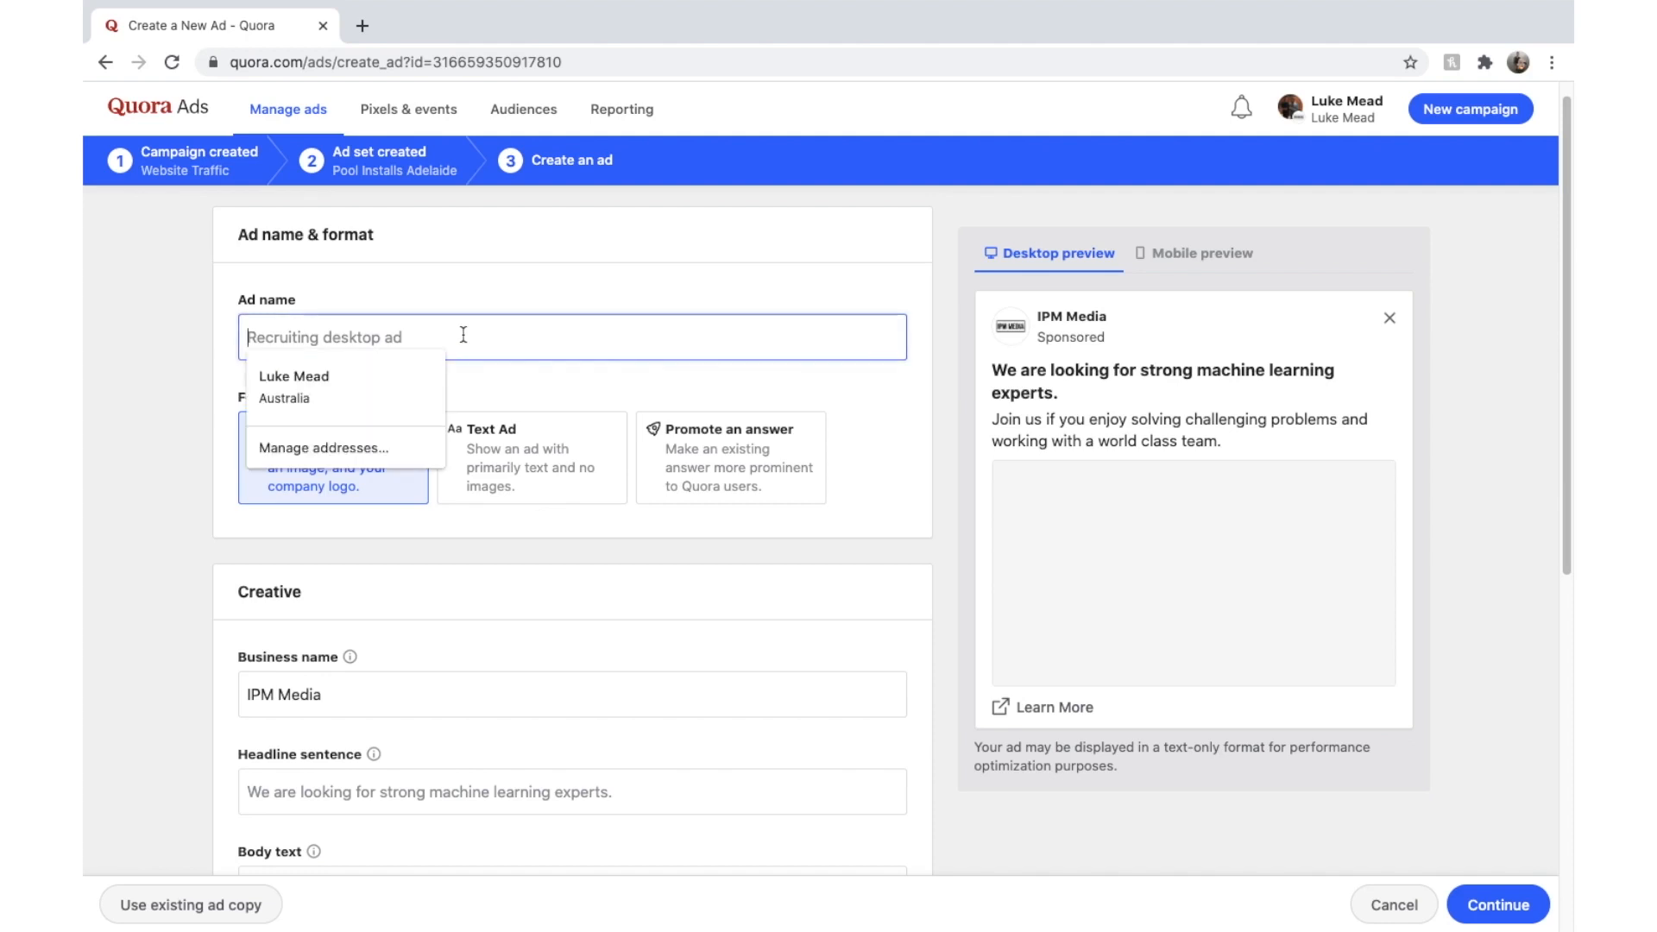
pyautogui.write('SWimmi')
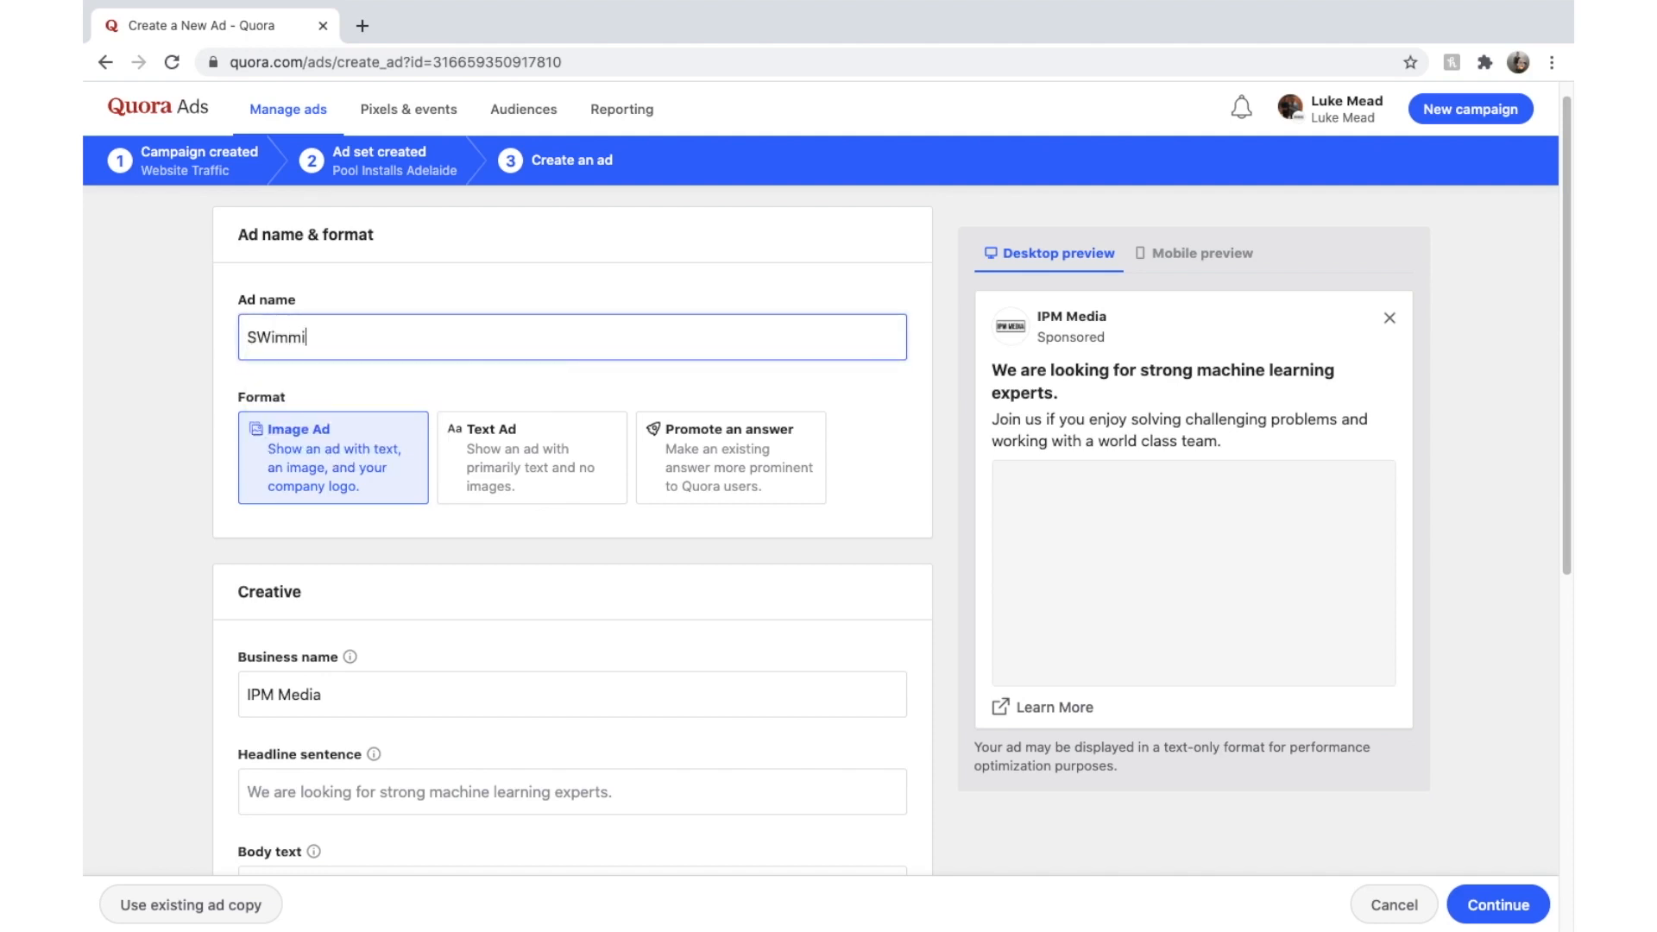
pyautogui.write('ng Pool Maintenace Adelaide')
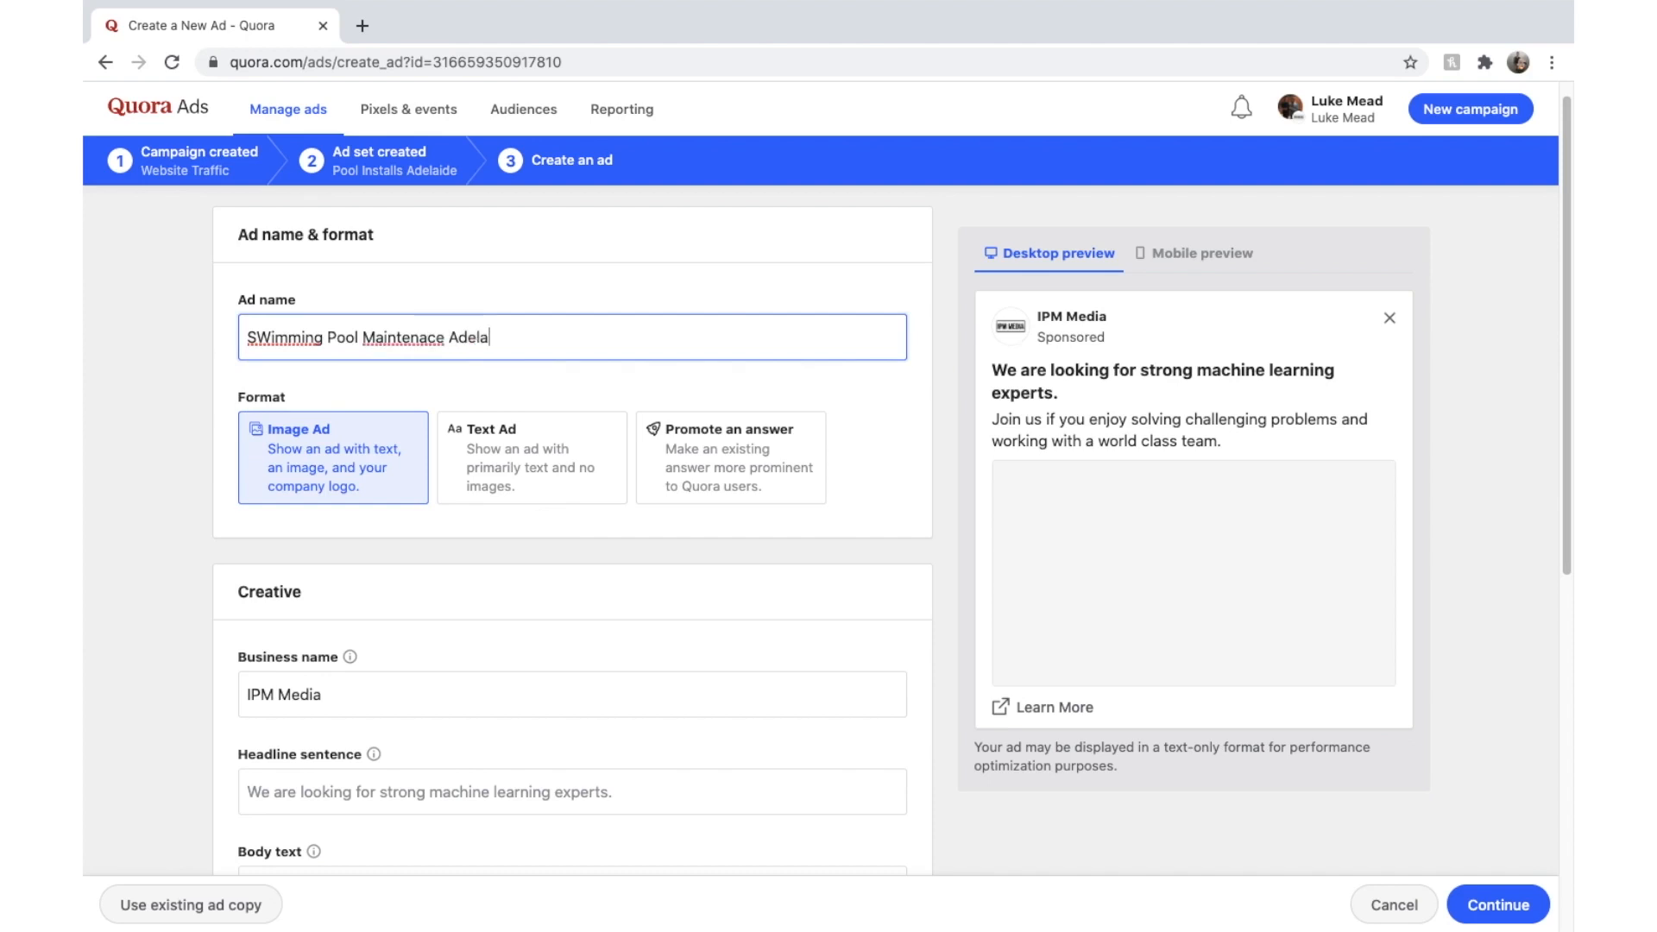
pyautogui.click(269, 337)
pyautogui.press('BackSpace')
pyautogui.write('w')
pyautogui.doubleClick(422, 344)
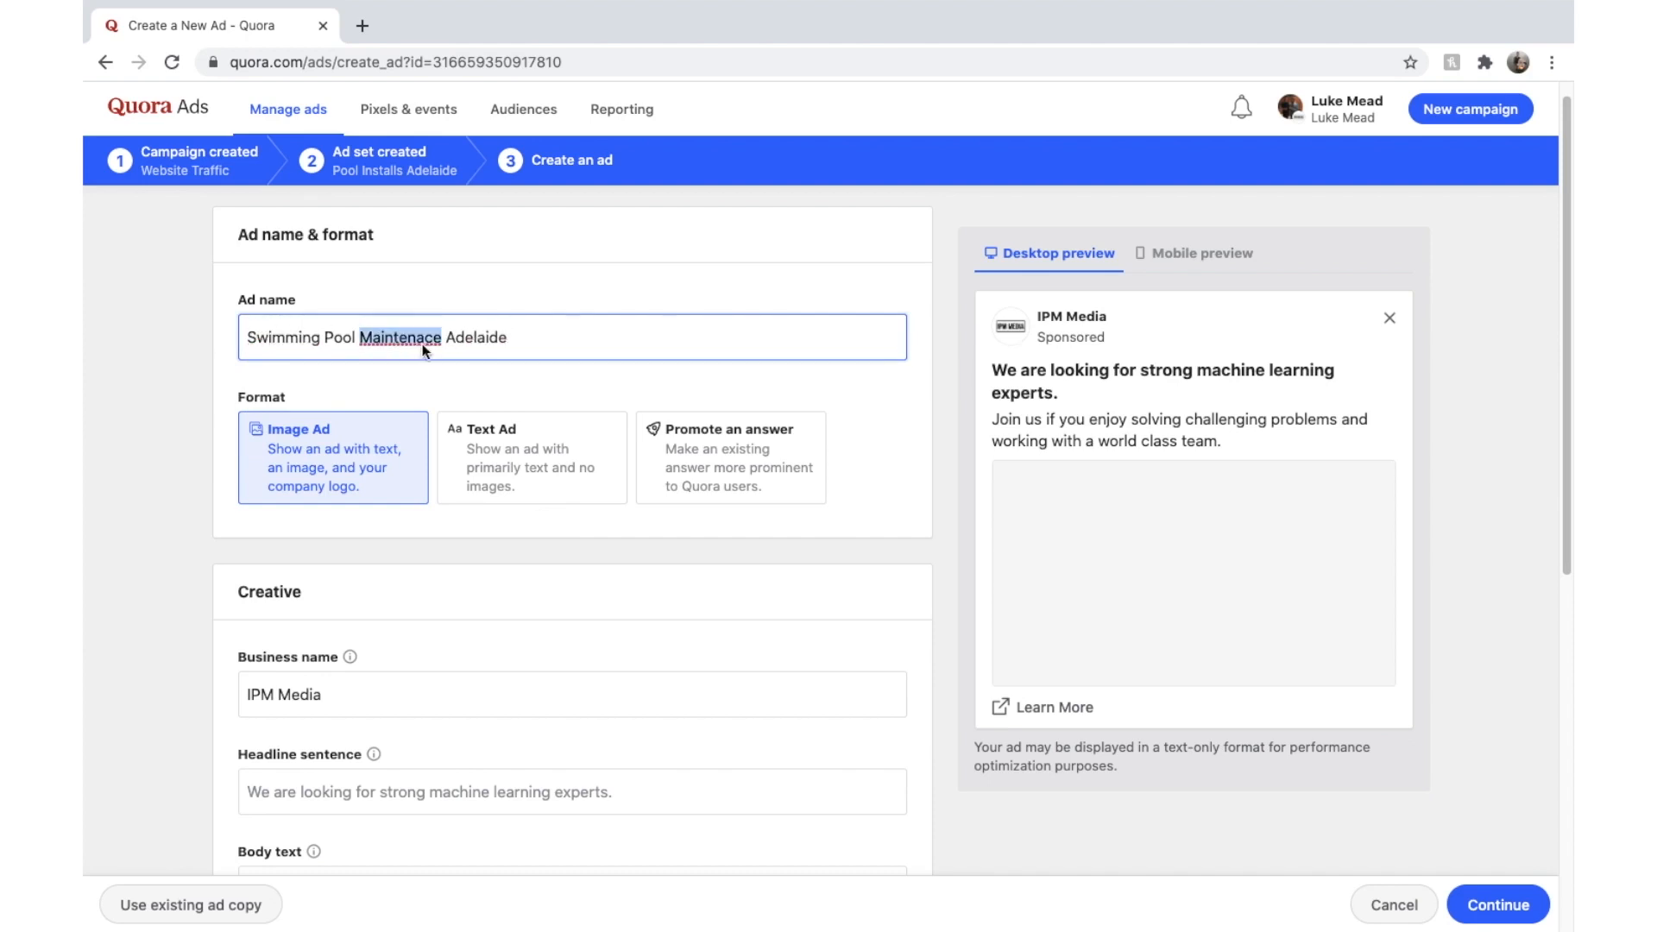
pyautogui.rightClick(422, 344)
pyautogui.click(584, 356)
# - Enter the headline sentence "Do you need help maintaining your swimming pool?" in the ad's creative section
pyautogui.scroll(-1, 609, 587)
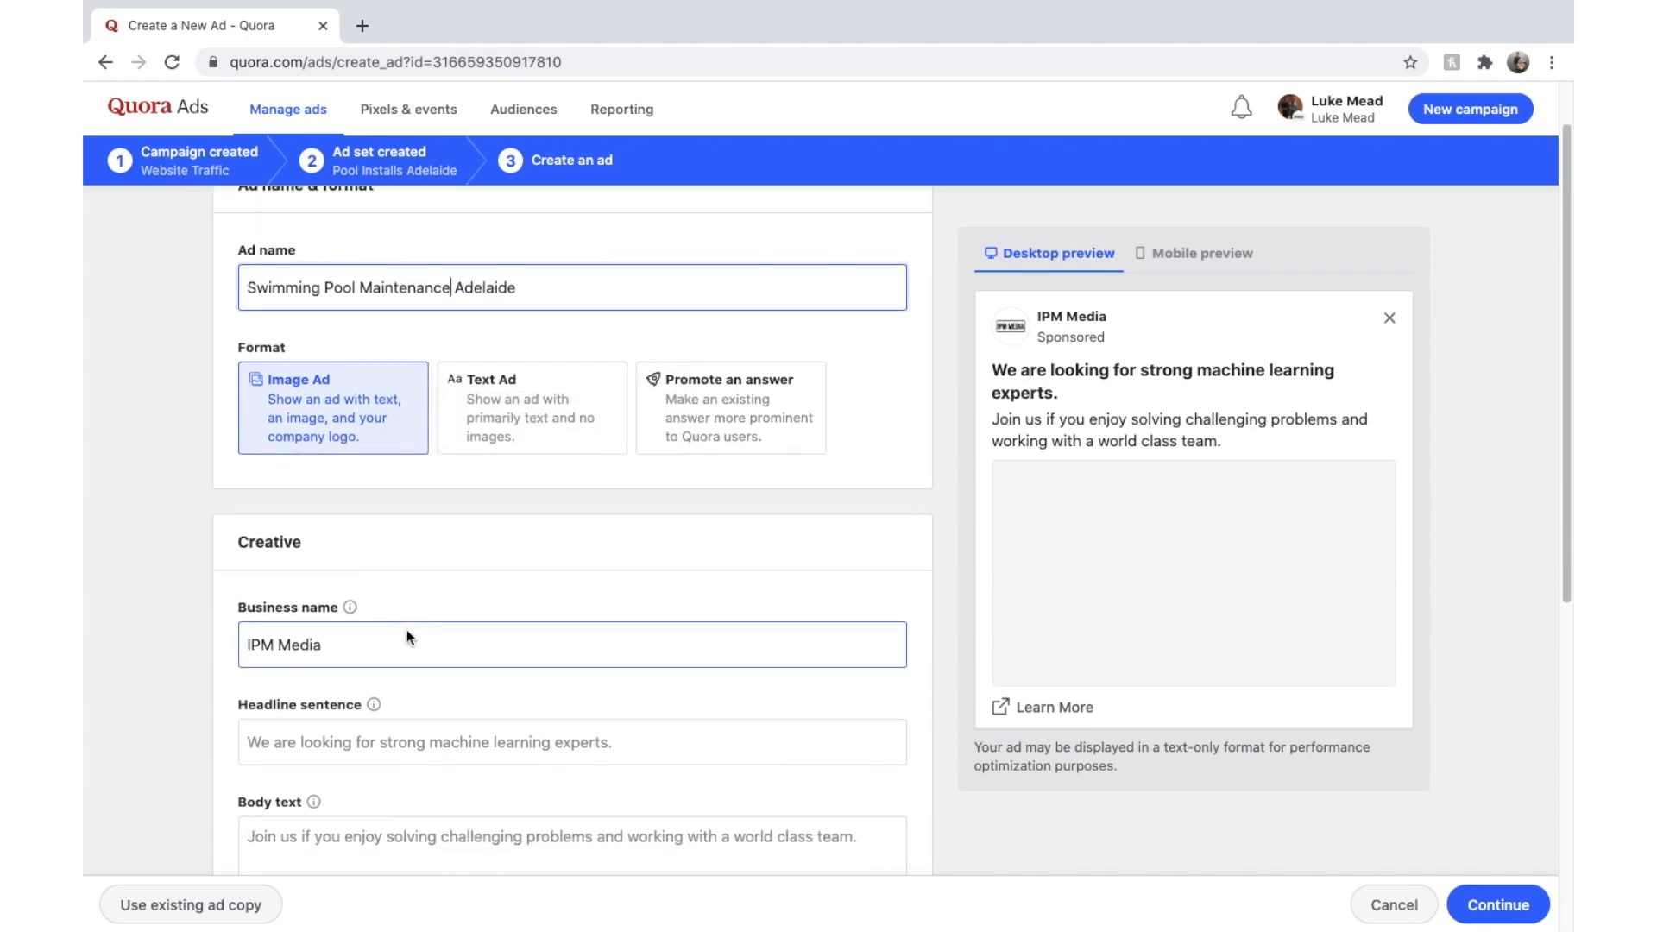
pyautogui.scroll(-1, 392, 665)
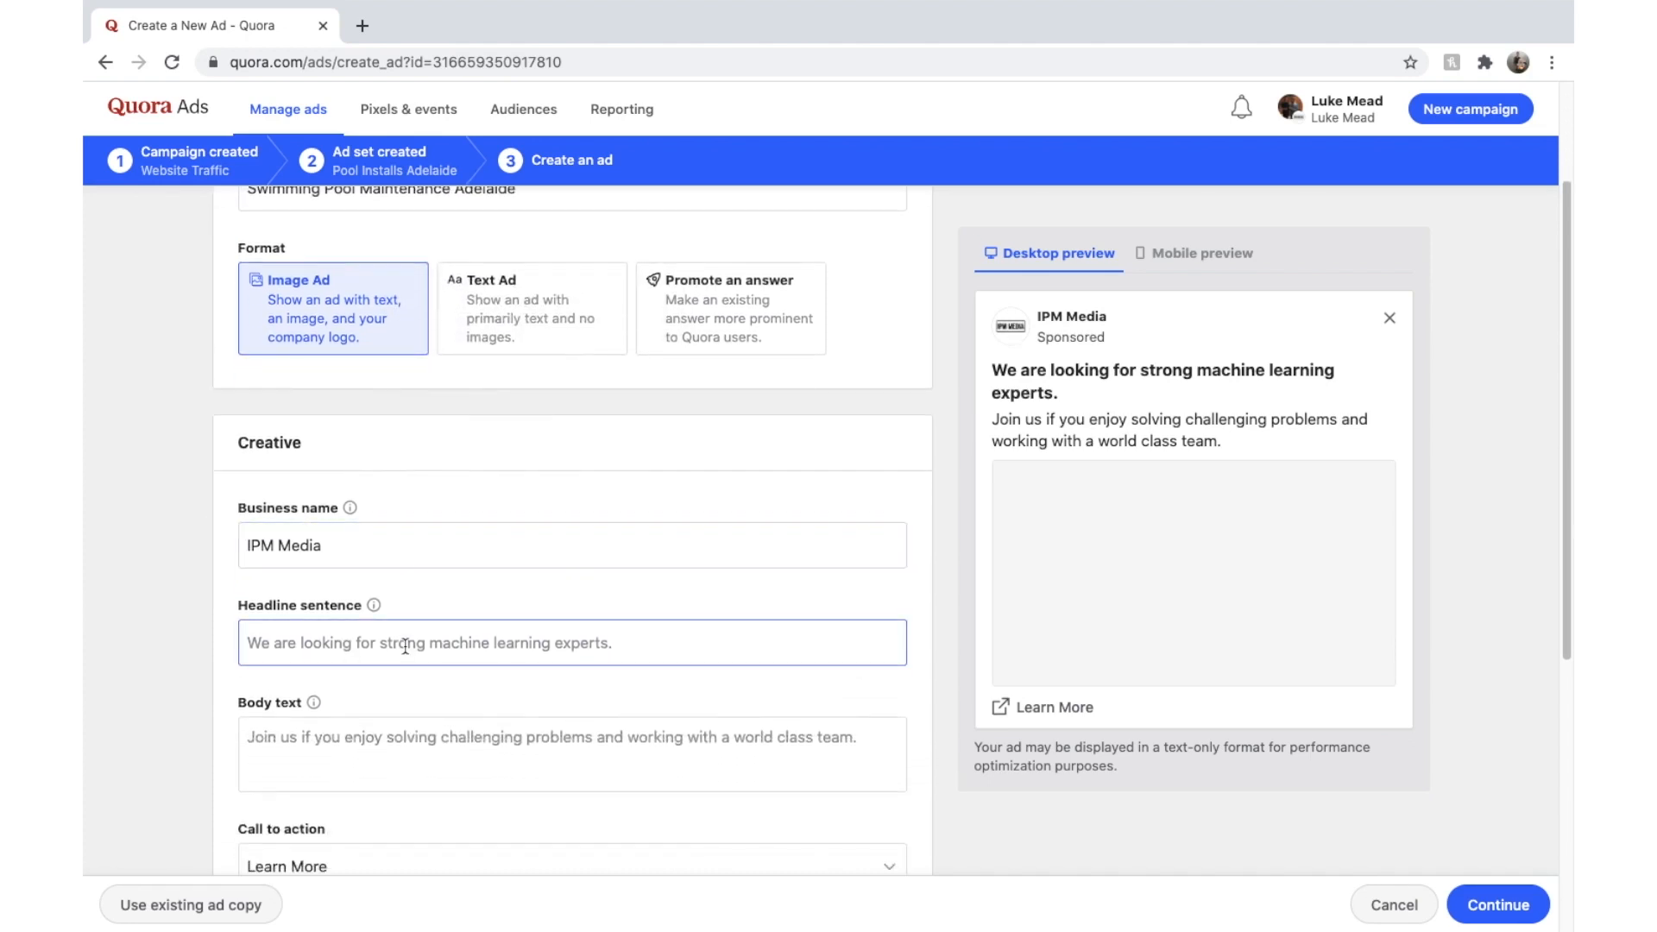
pyautogui.click(404, 646)
pyautogui.click(665, 595)
pyautogui.scroll(-1, 665, 595)
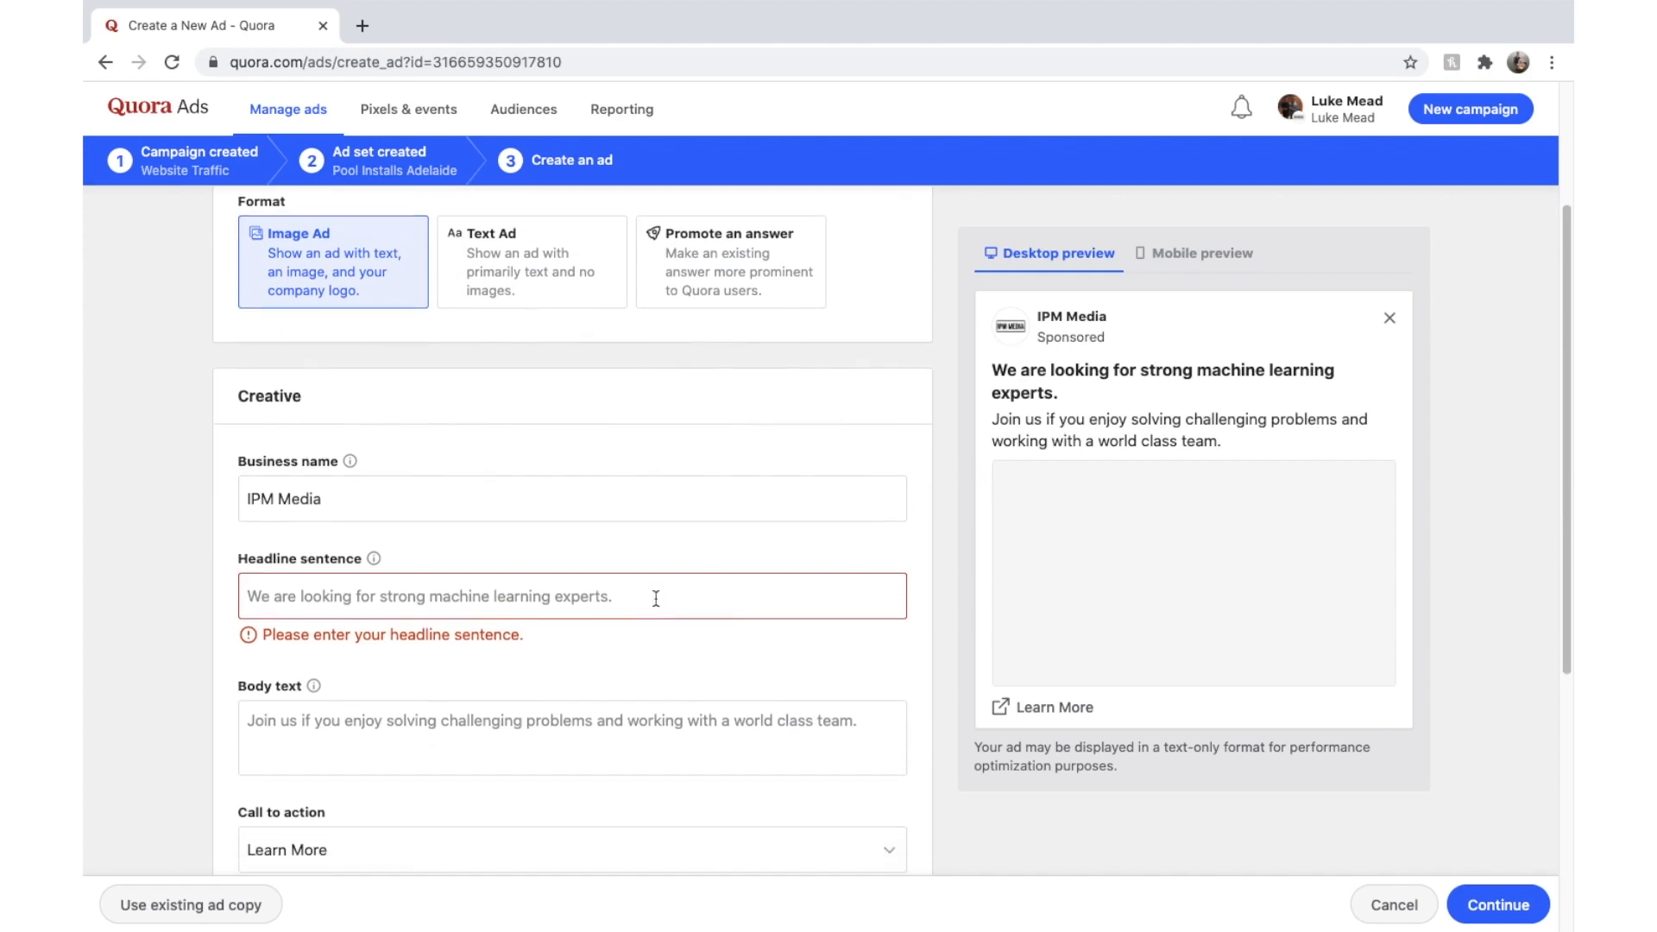
pyautogui.click(655, 598)
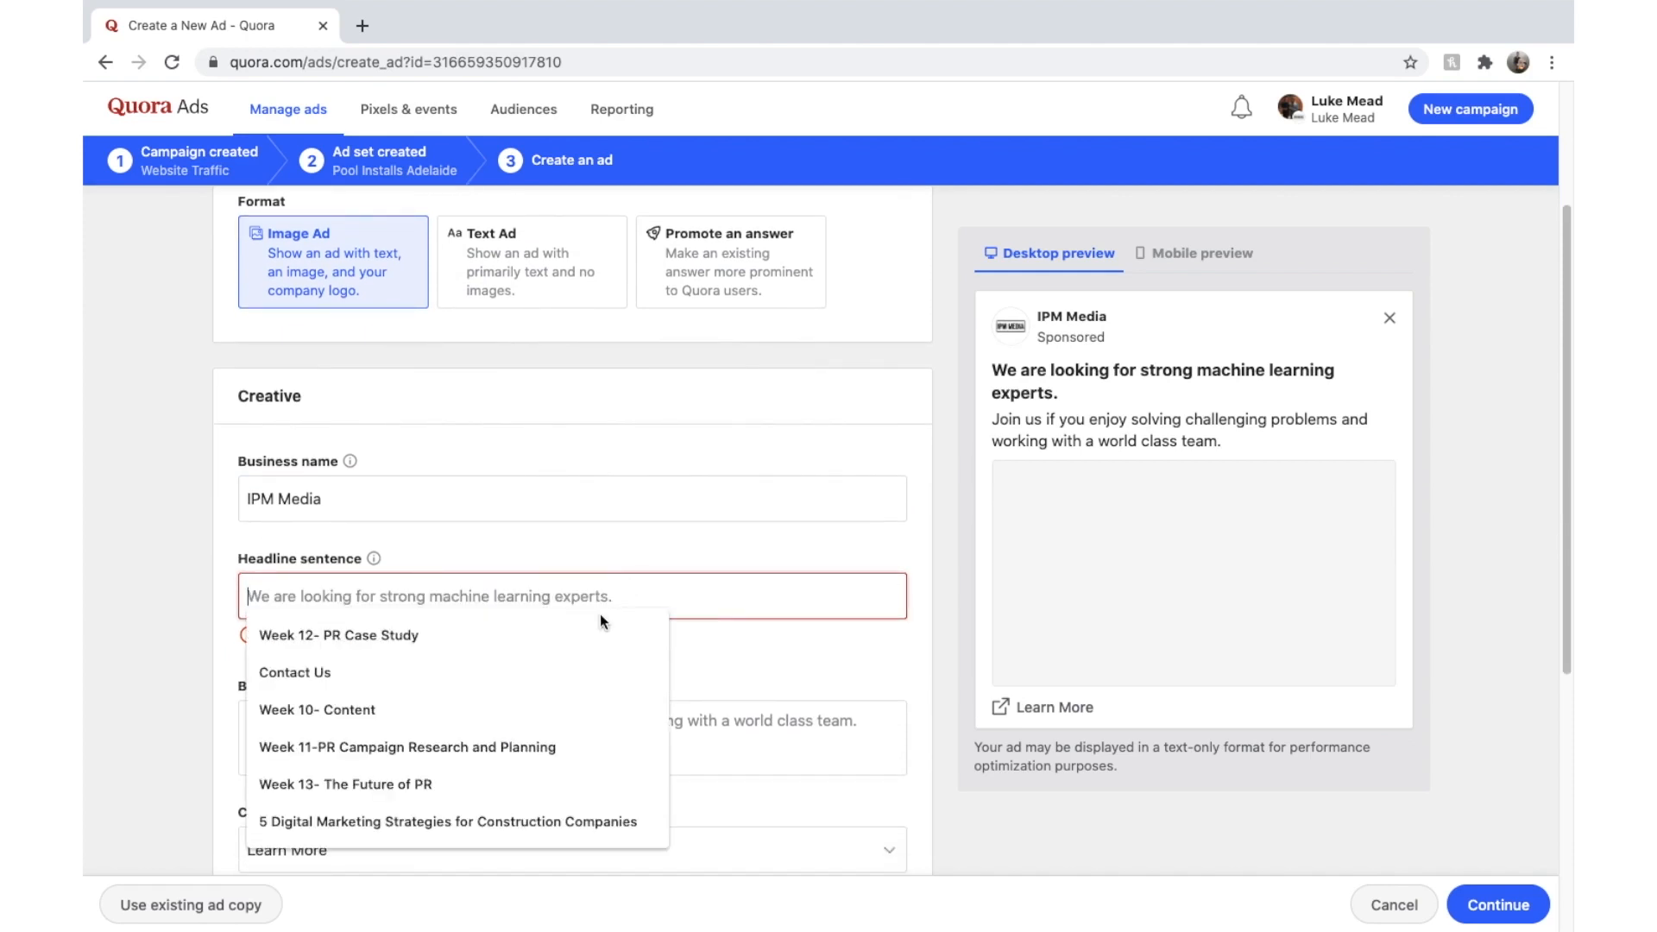
pyautogui.write('Do youne')
pyautogui.press('BackSpace')
pyautogui.press('BackSpace')
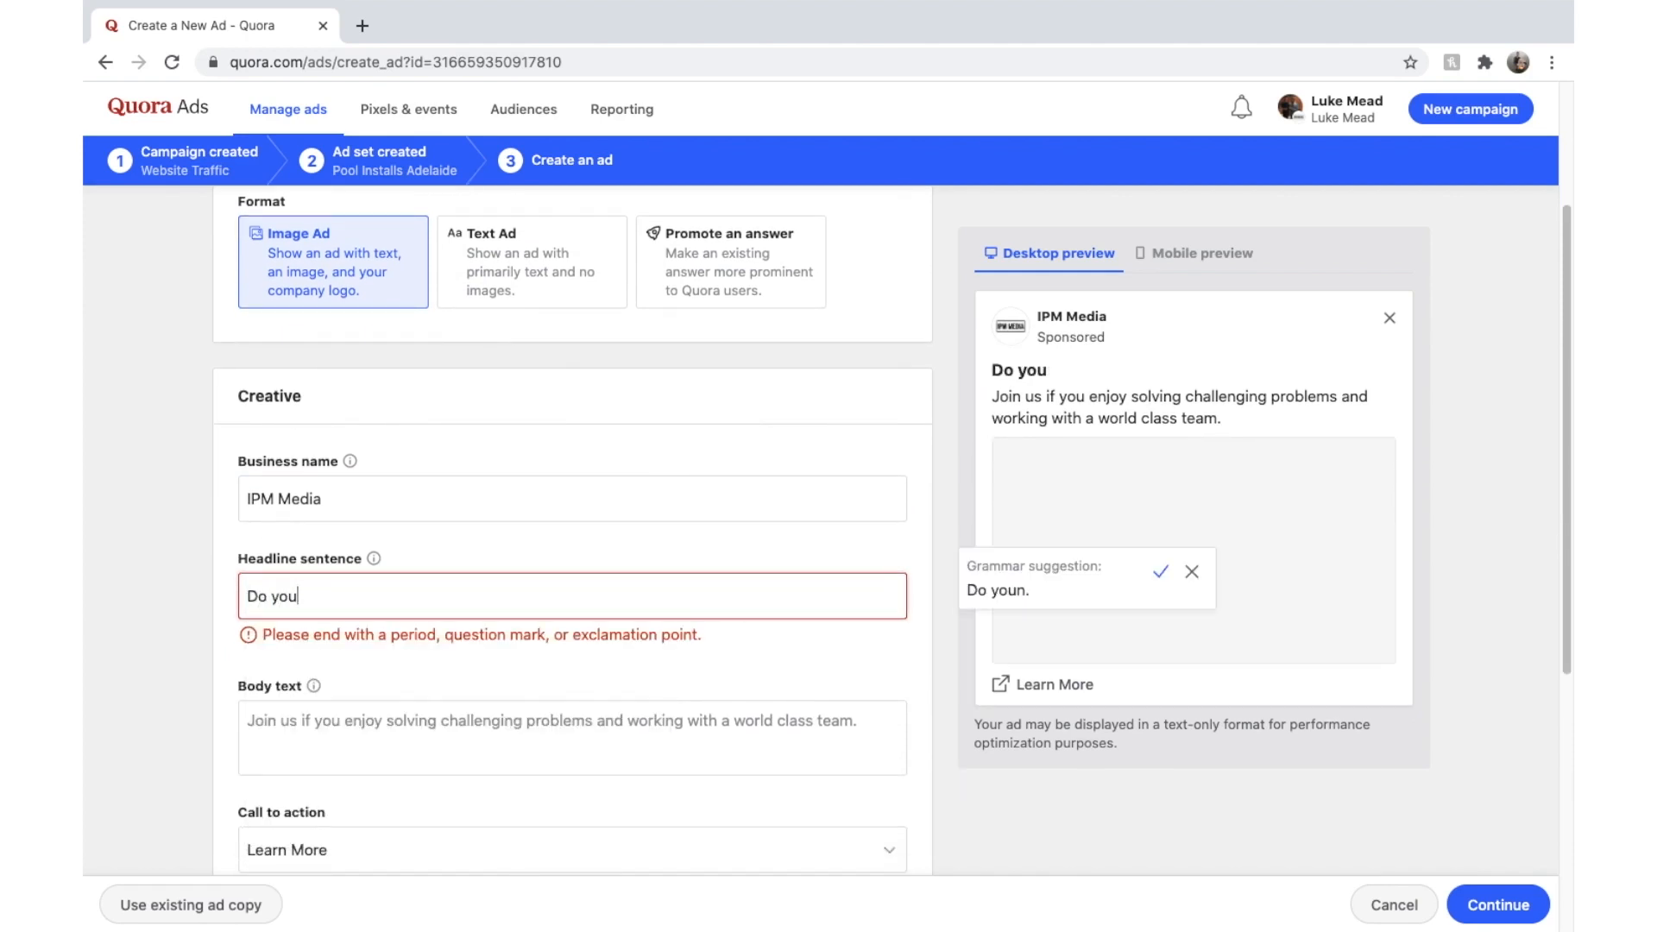
pyautogui.write('need help')
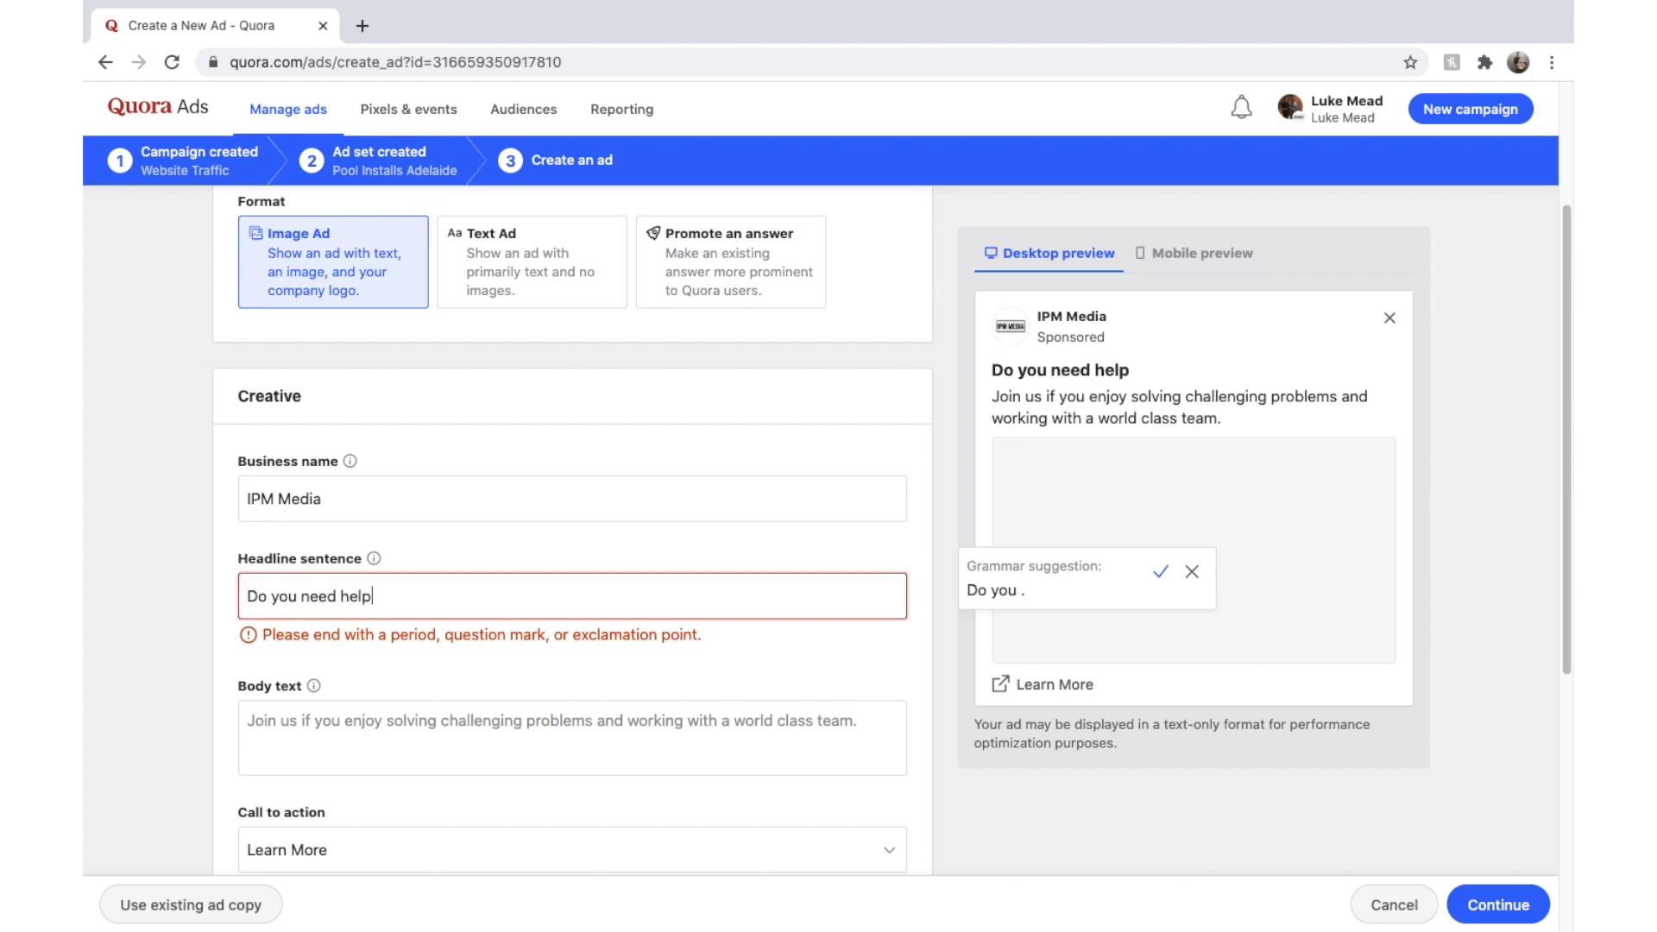
pyautogui.write(' mainint')
pyautogui.press('BackSpace')
pyautogui.press('BackSpace')
pyautogui.press('BackSpace')
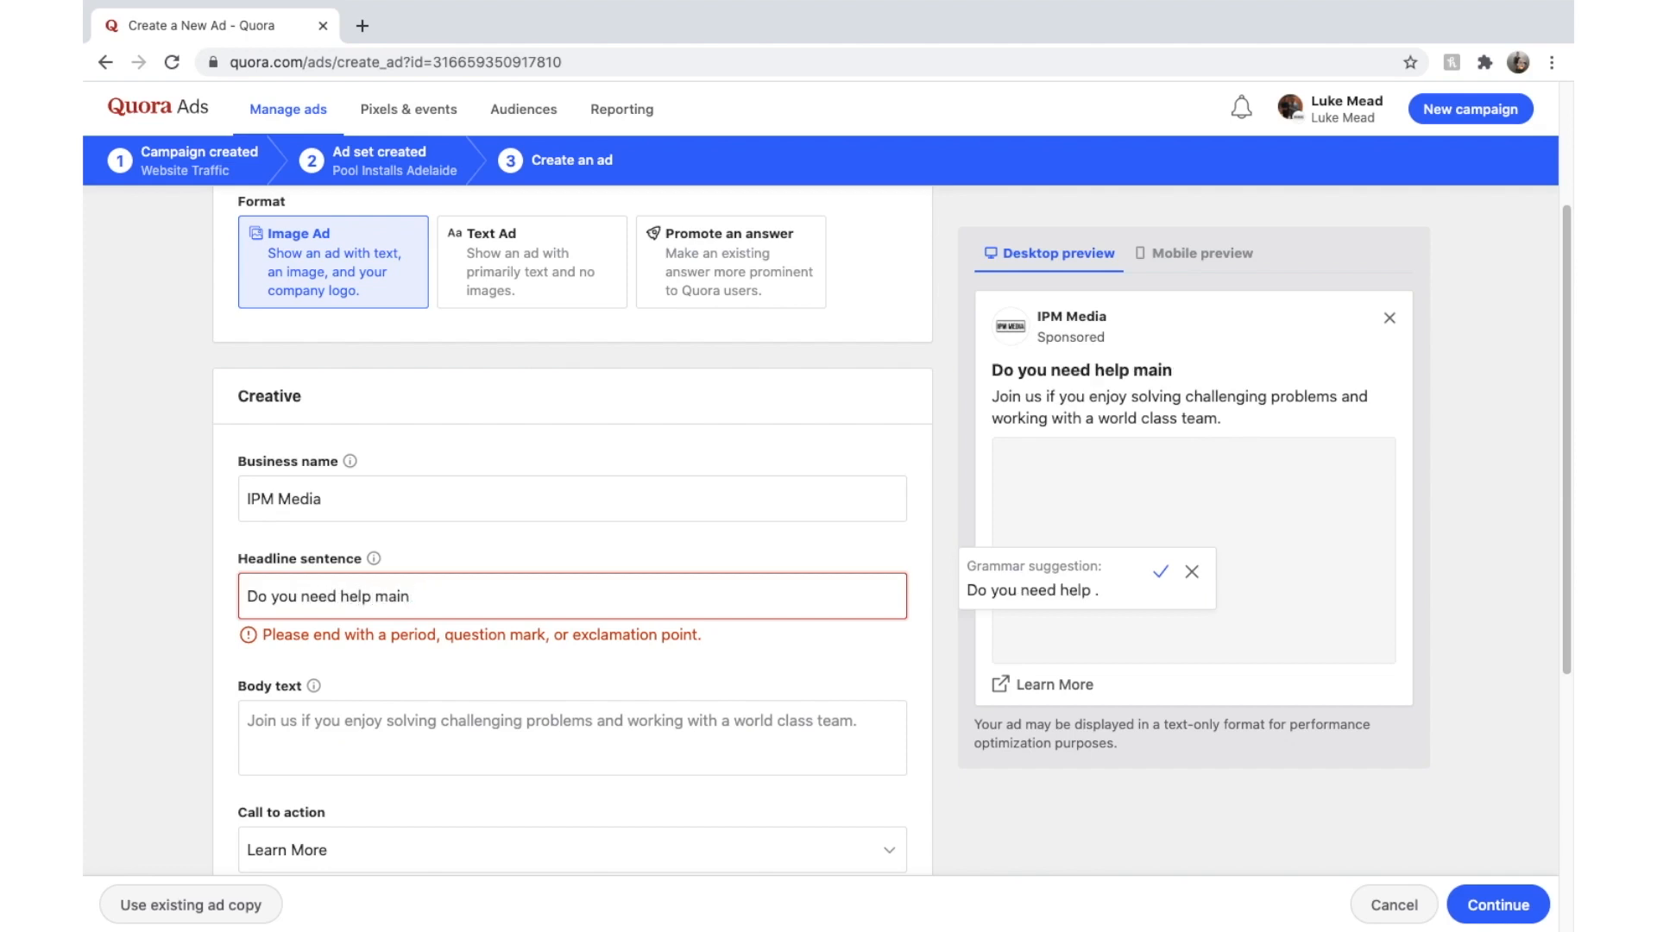
pyautogui.write('taining you')
pyautogui.press('BackSpace')
pyautogui.press('BackSpace')
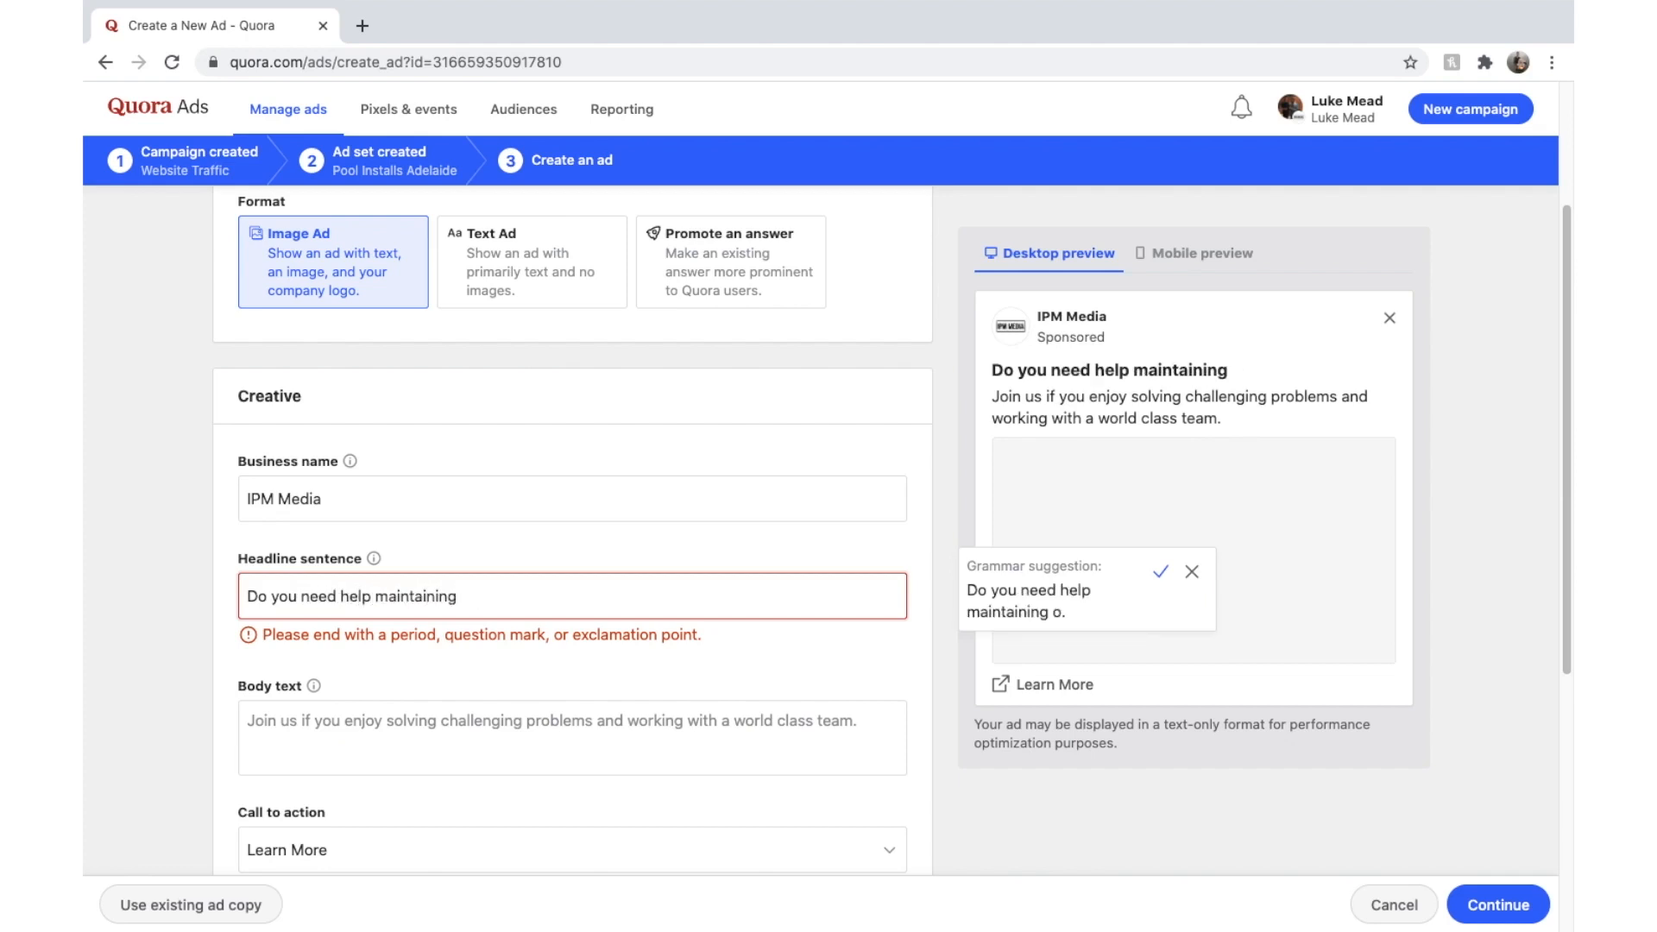
pyautogui.write('your swimming ')
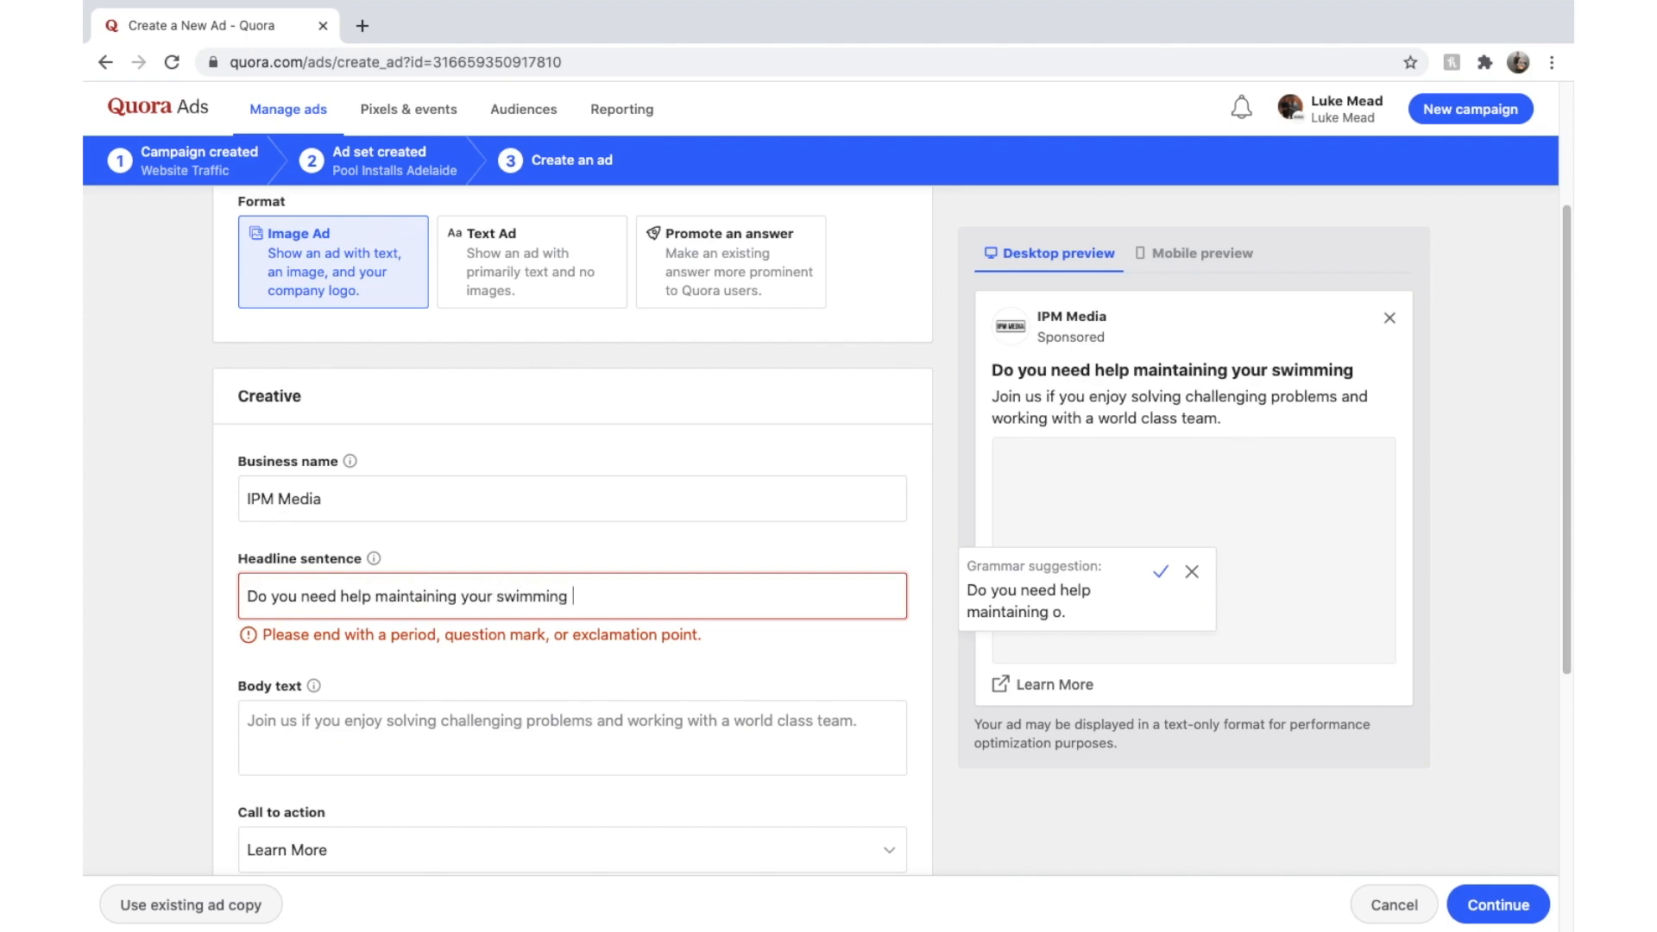
pyautogui.write('pool/')
pyautogui.press('BackSpace')
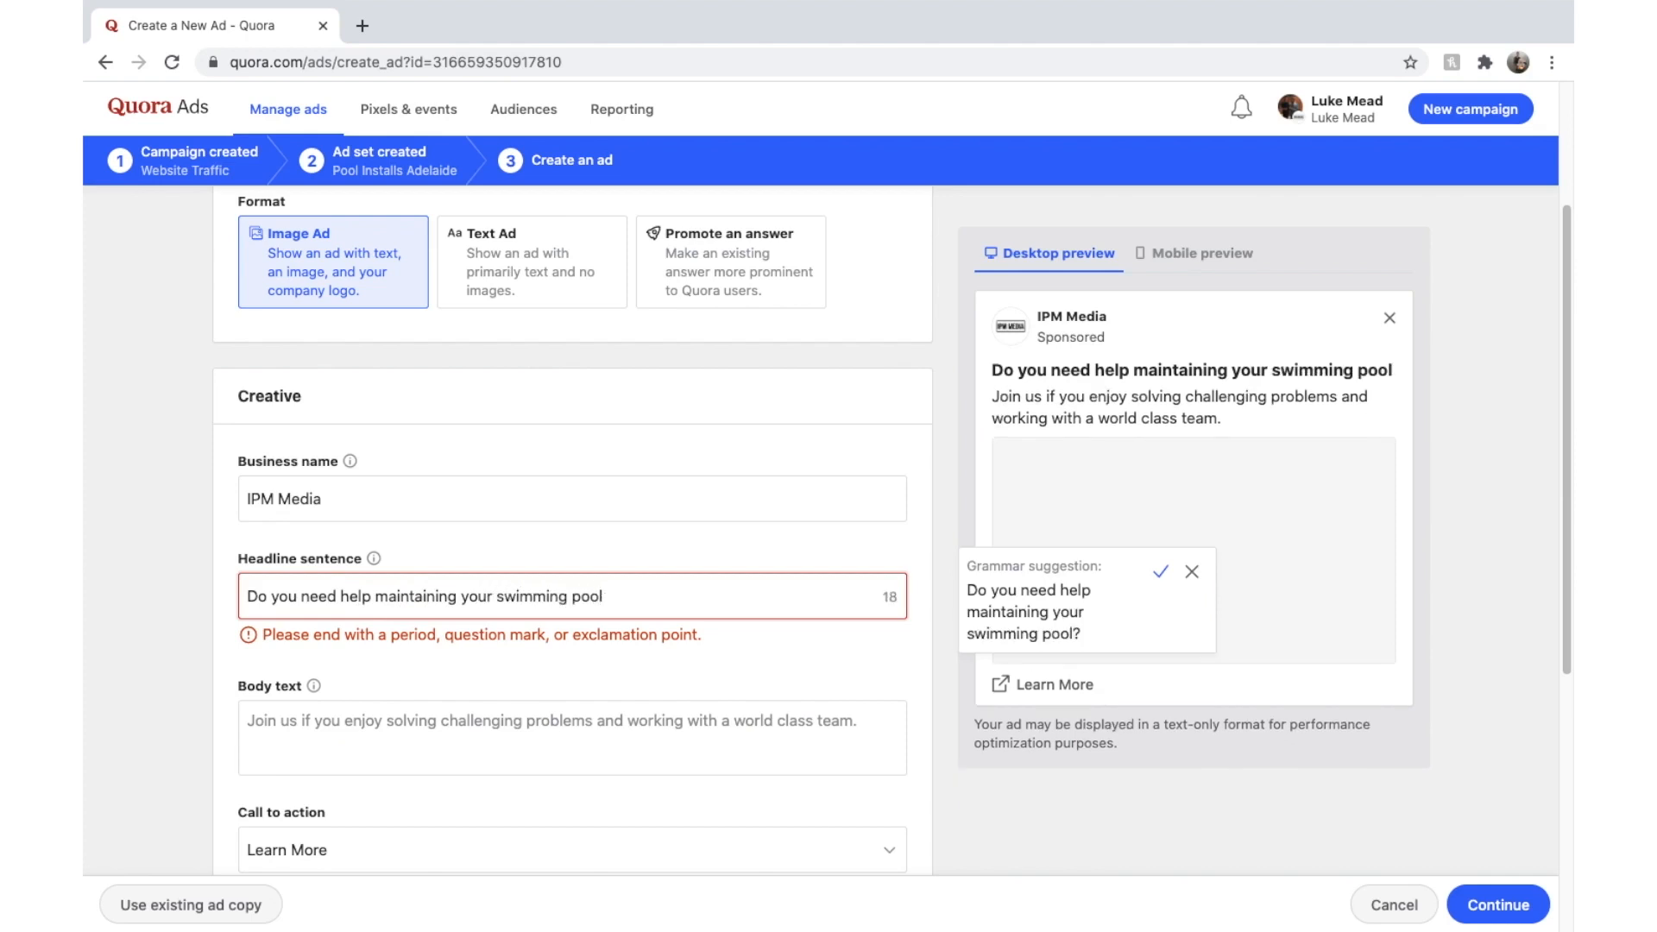
pyautogui.write('?')
pyautogui.click(711, 659)
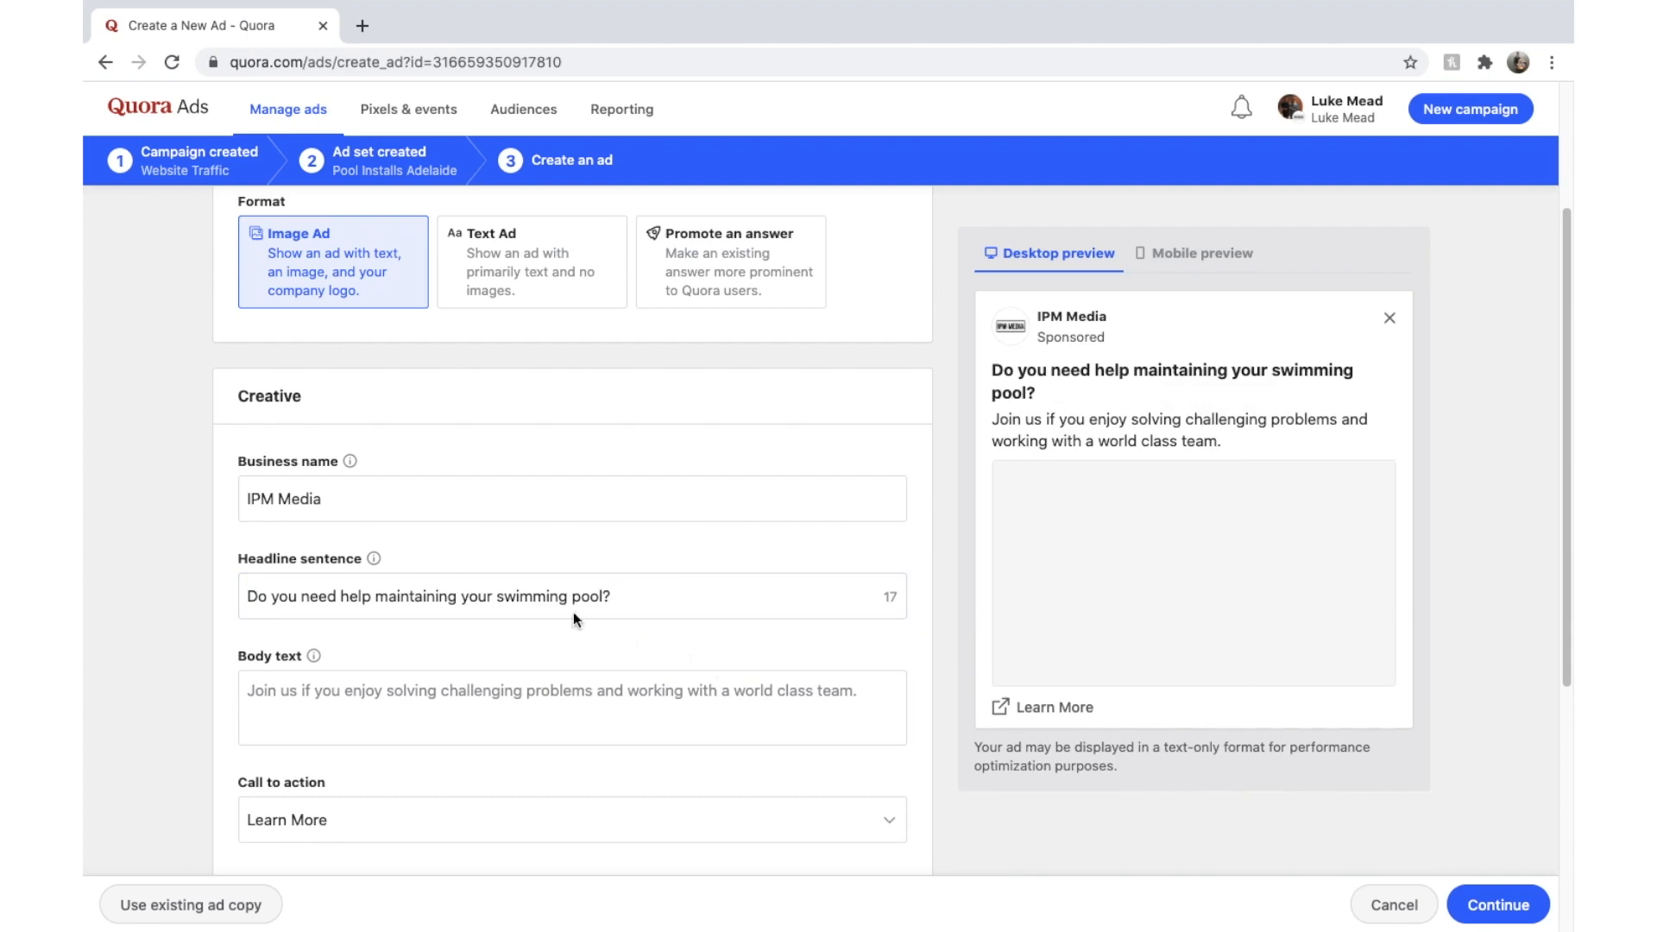
# - Remove the question mark at the end of the headline sentence and add it back
pyautogui.click(583, 604)
pyautogui.press('BackSpace')
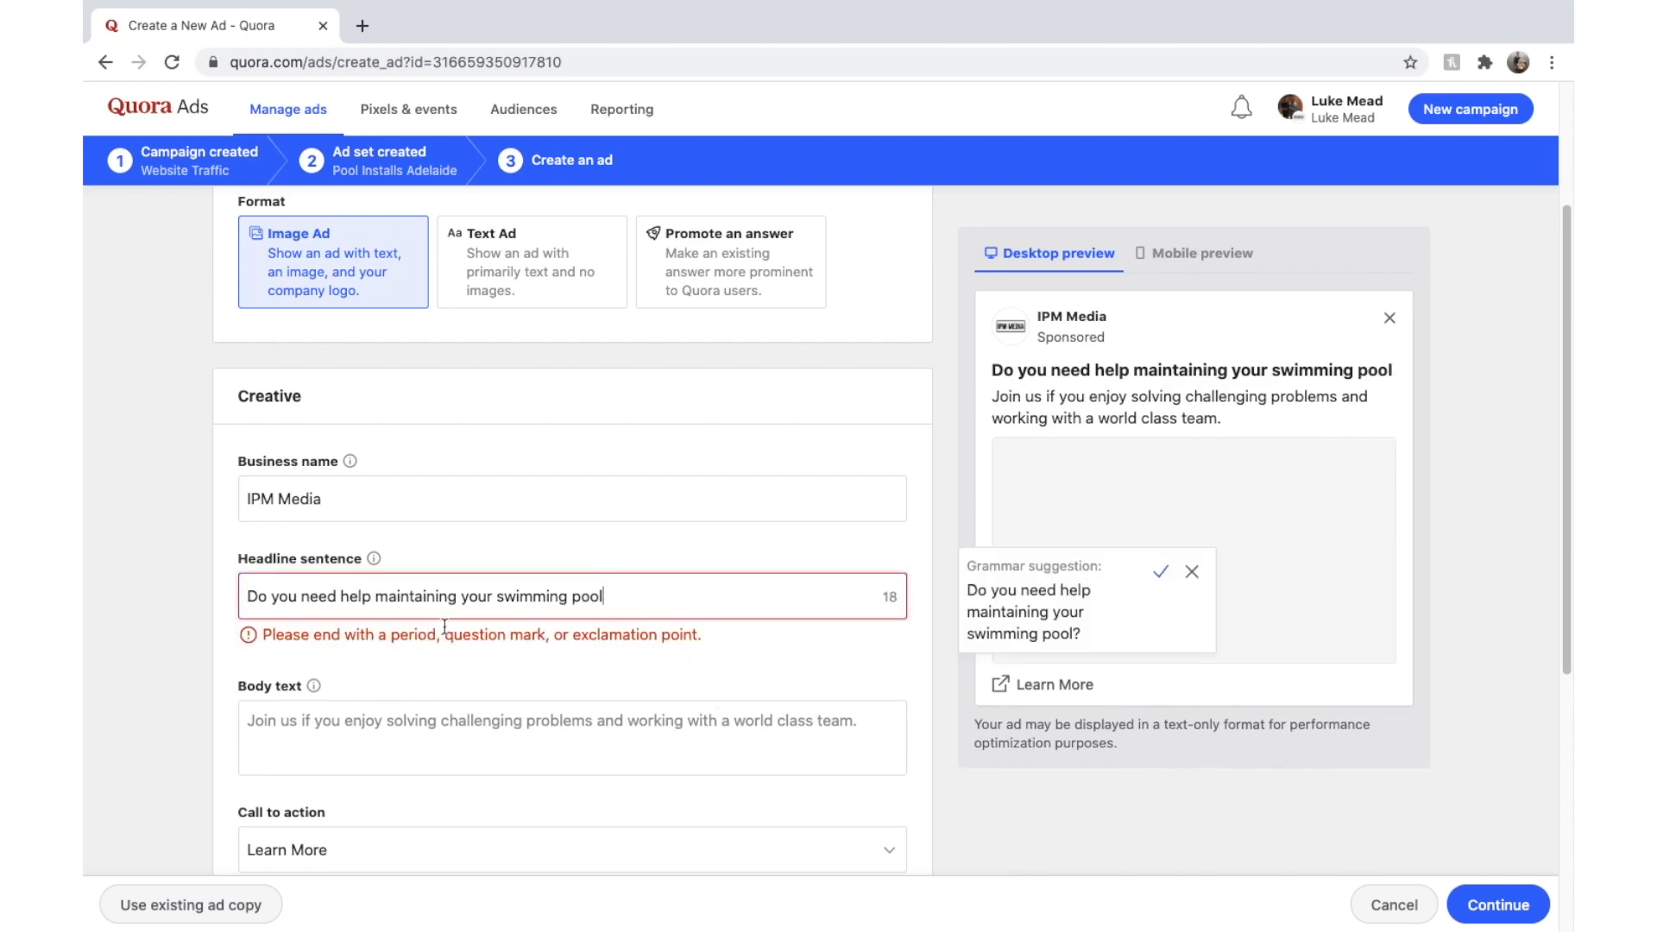
pyautogui.write('?')
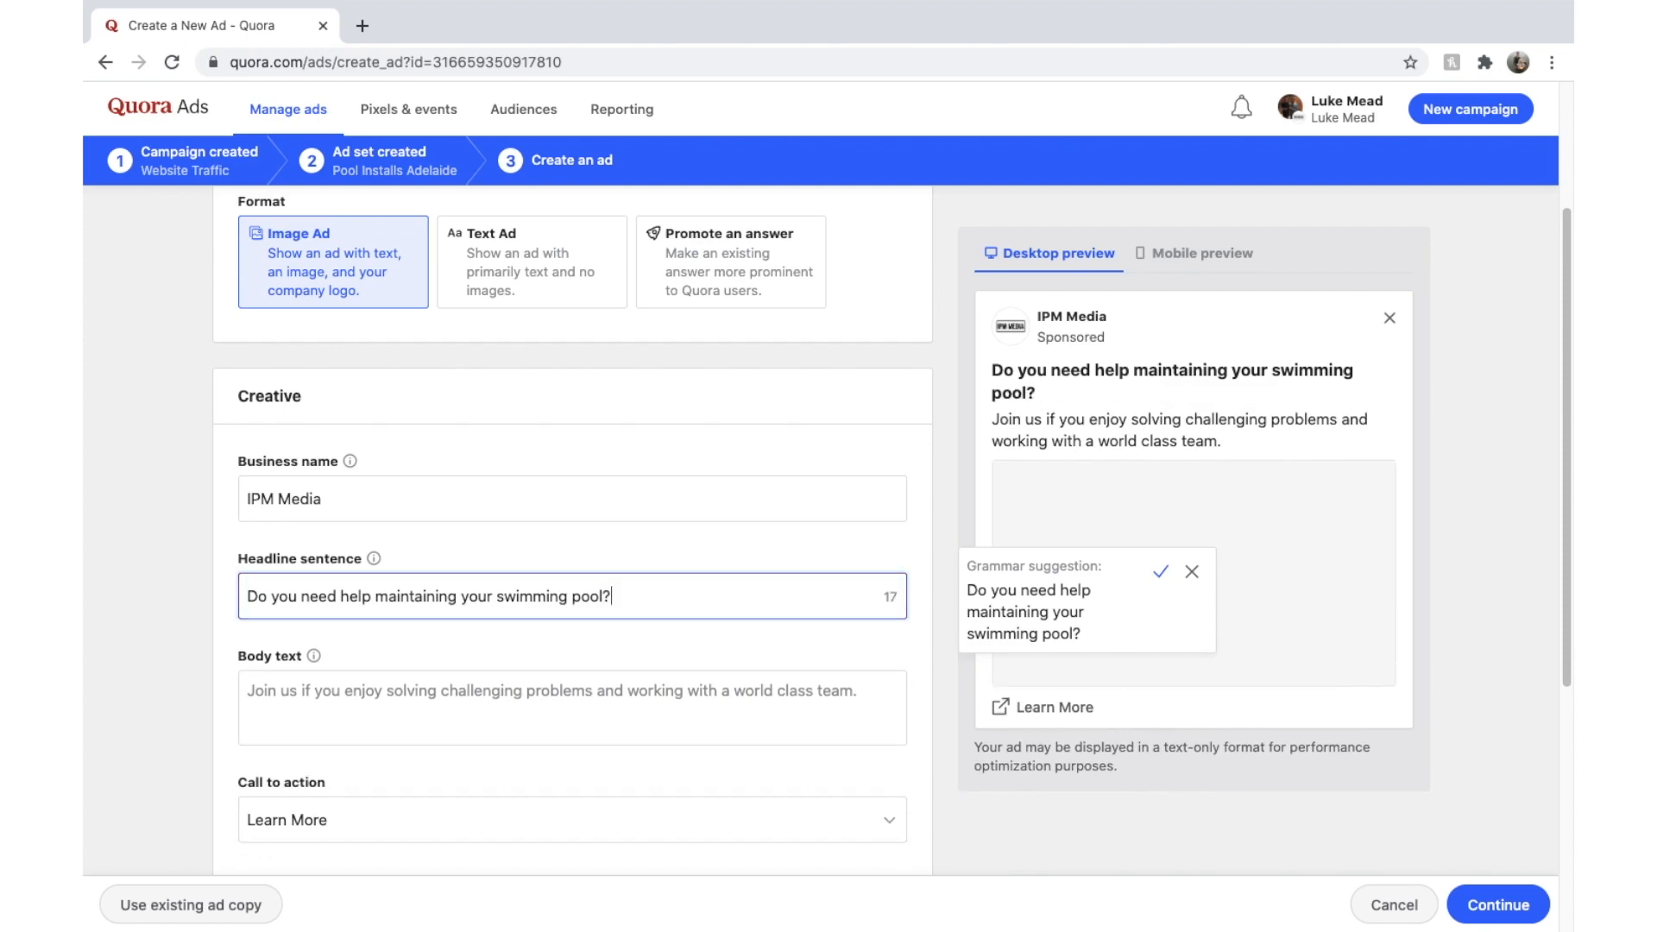
# - Enter the ad's body text "We are pool maintenance experts in Adelaide, South Australia."
pyautogui.scroll(-1, 717, 666)
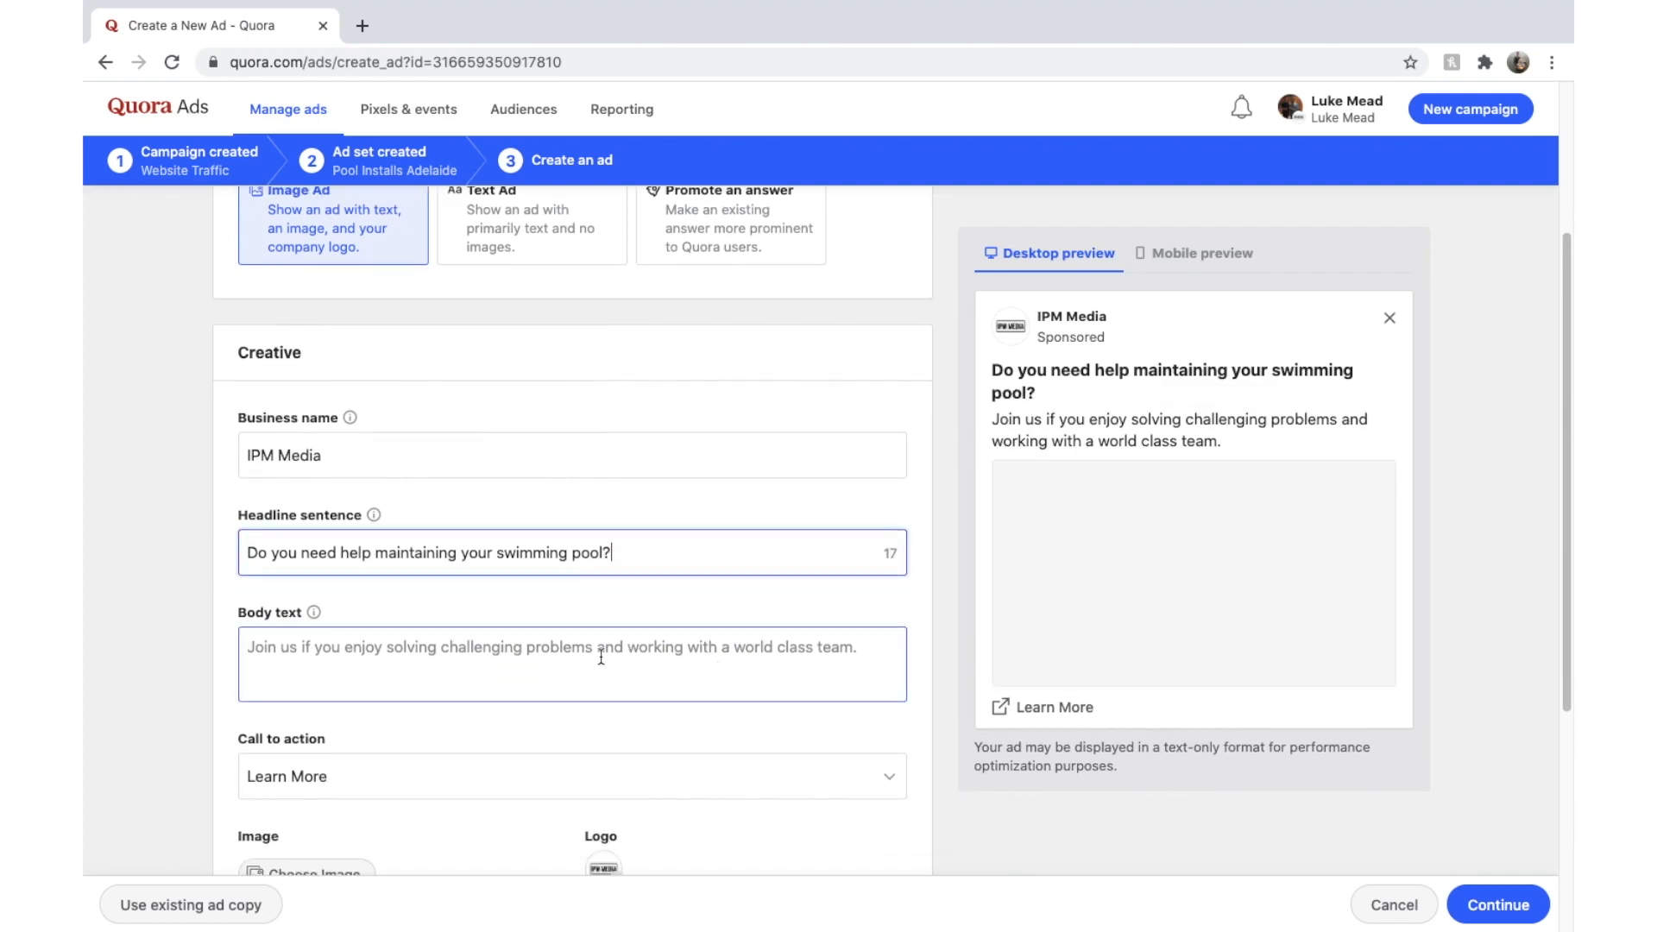
pyautogui.click(630, 656)
pyautogui.scroll(-2, 578, 695)
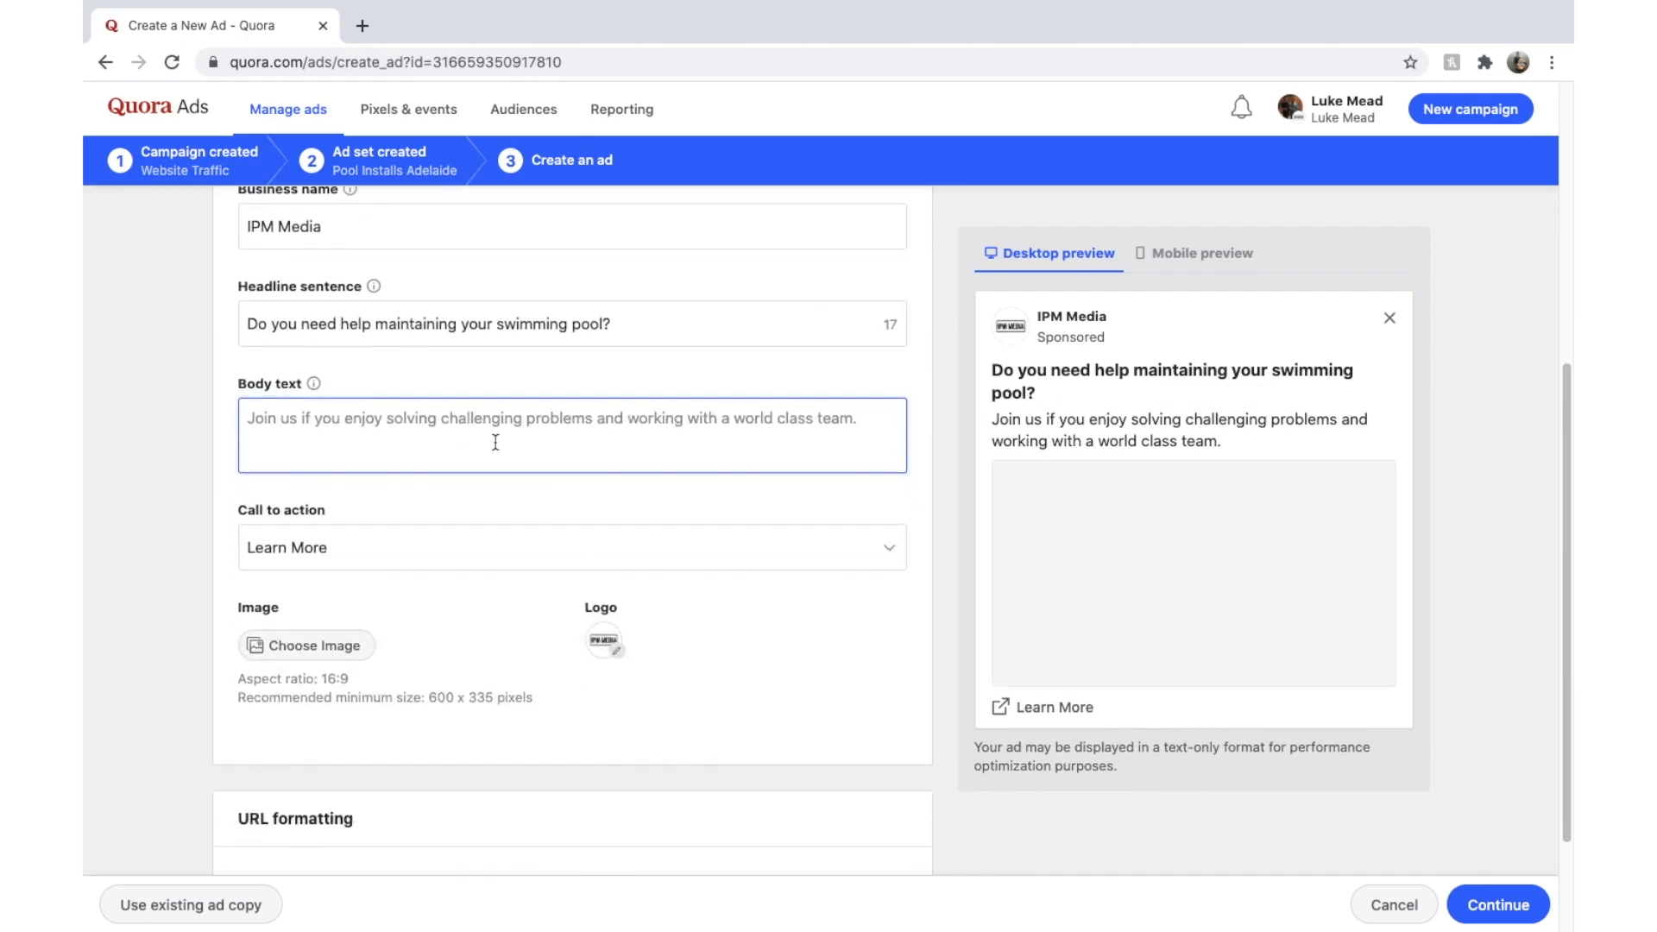
pyautogui.write('We ar')
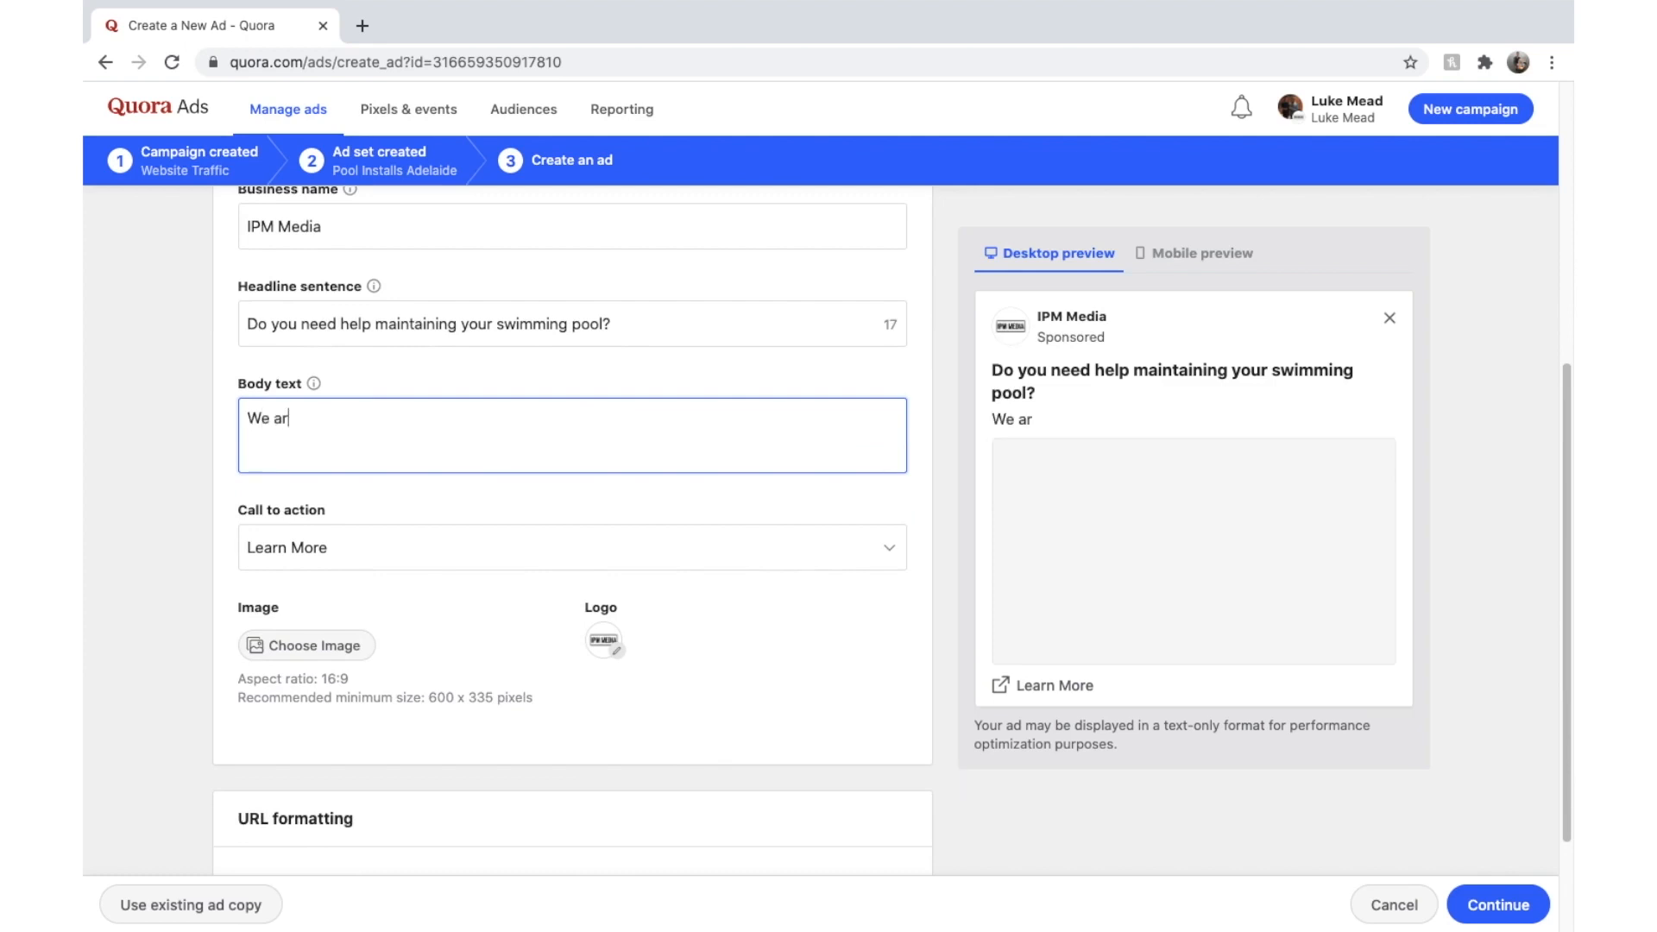
pyautogui.write('e pool mi')
pyautogui.write('aintenance ')
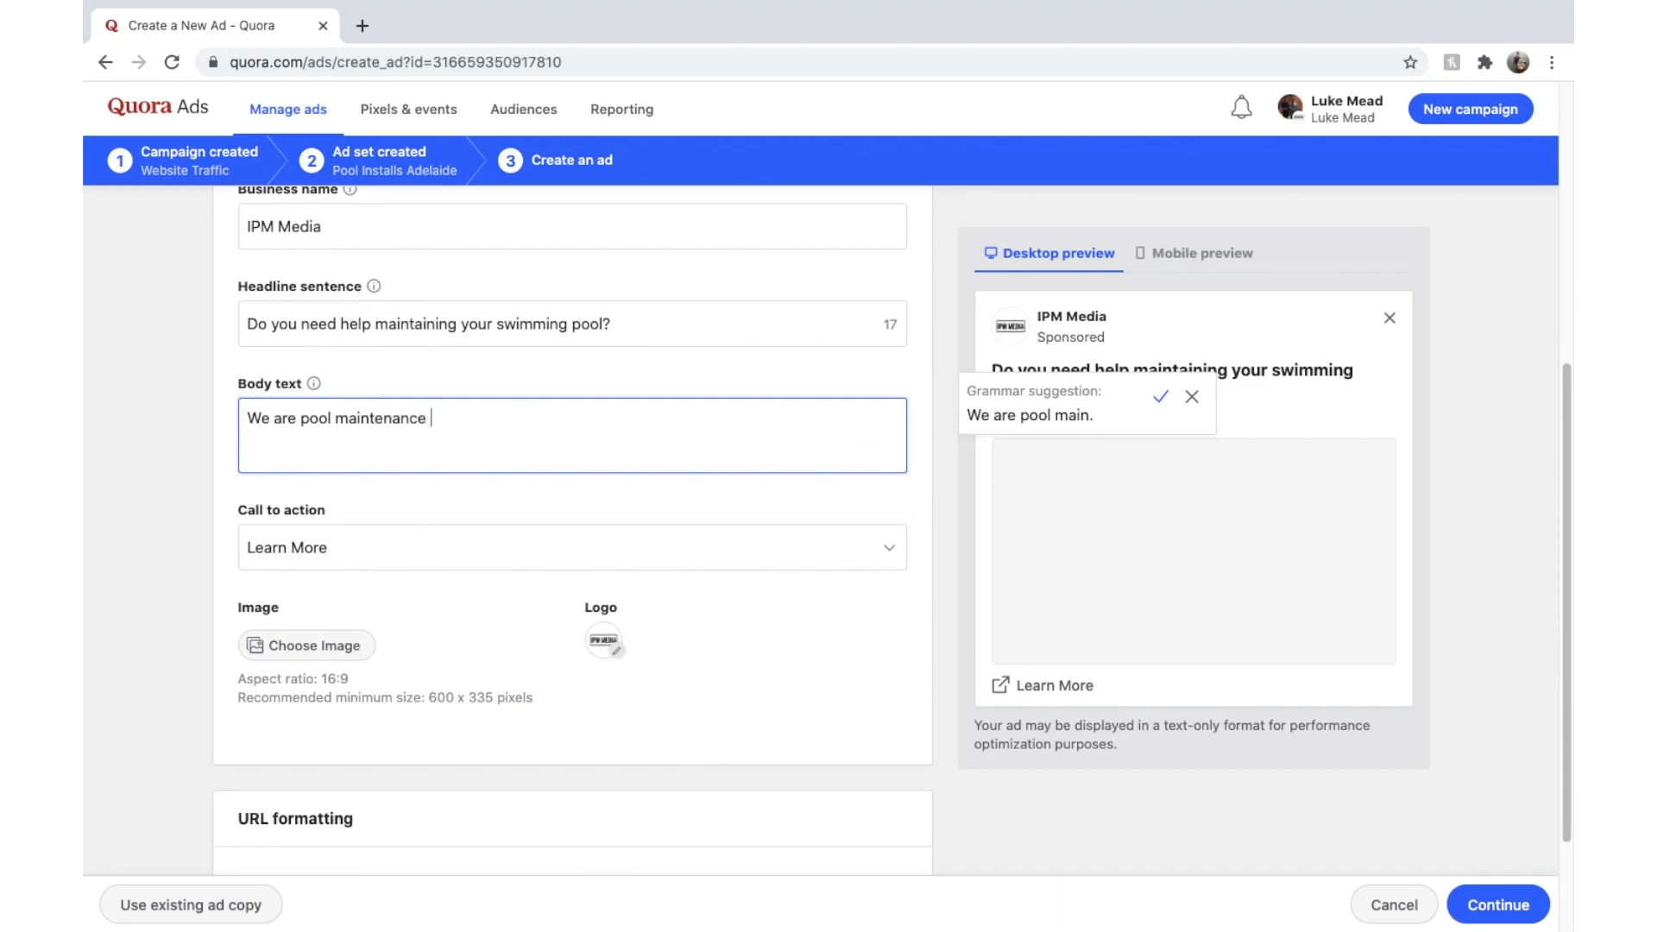
pyautogui.write('experts in Adelaide, South Au')
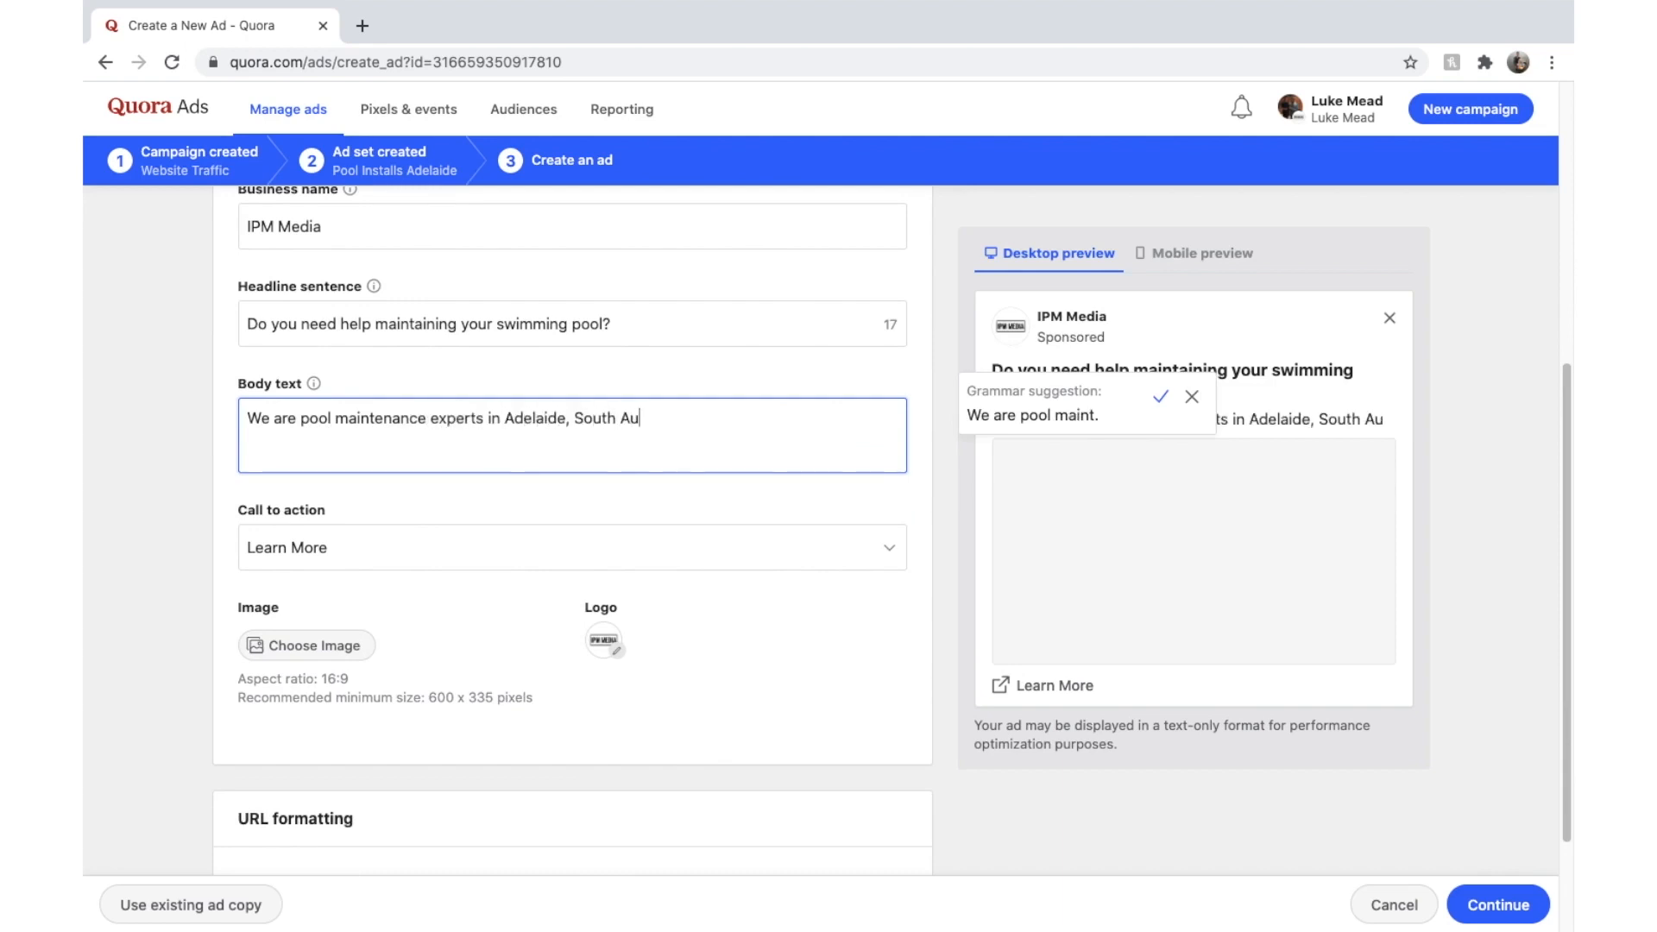
pyautogui.write('stralia.')
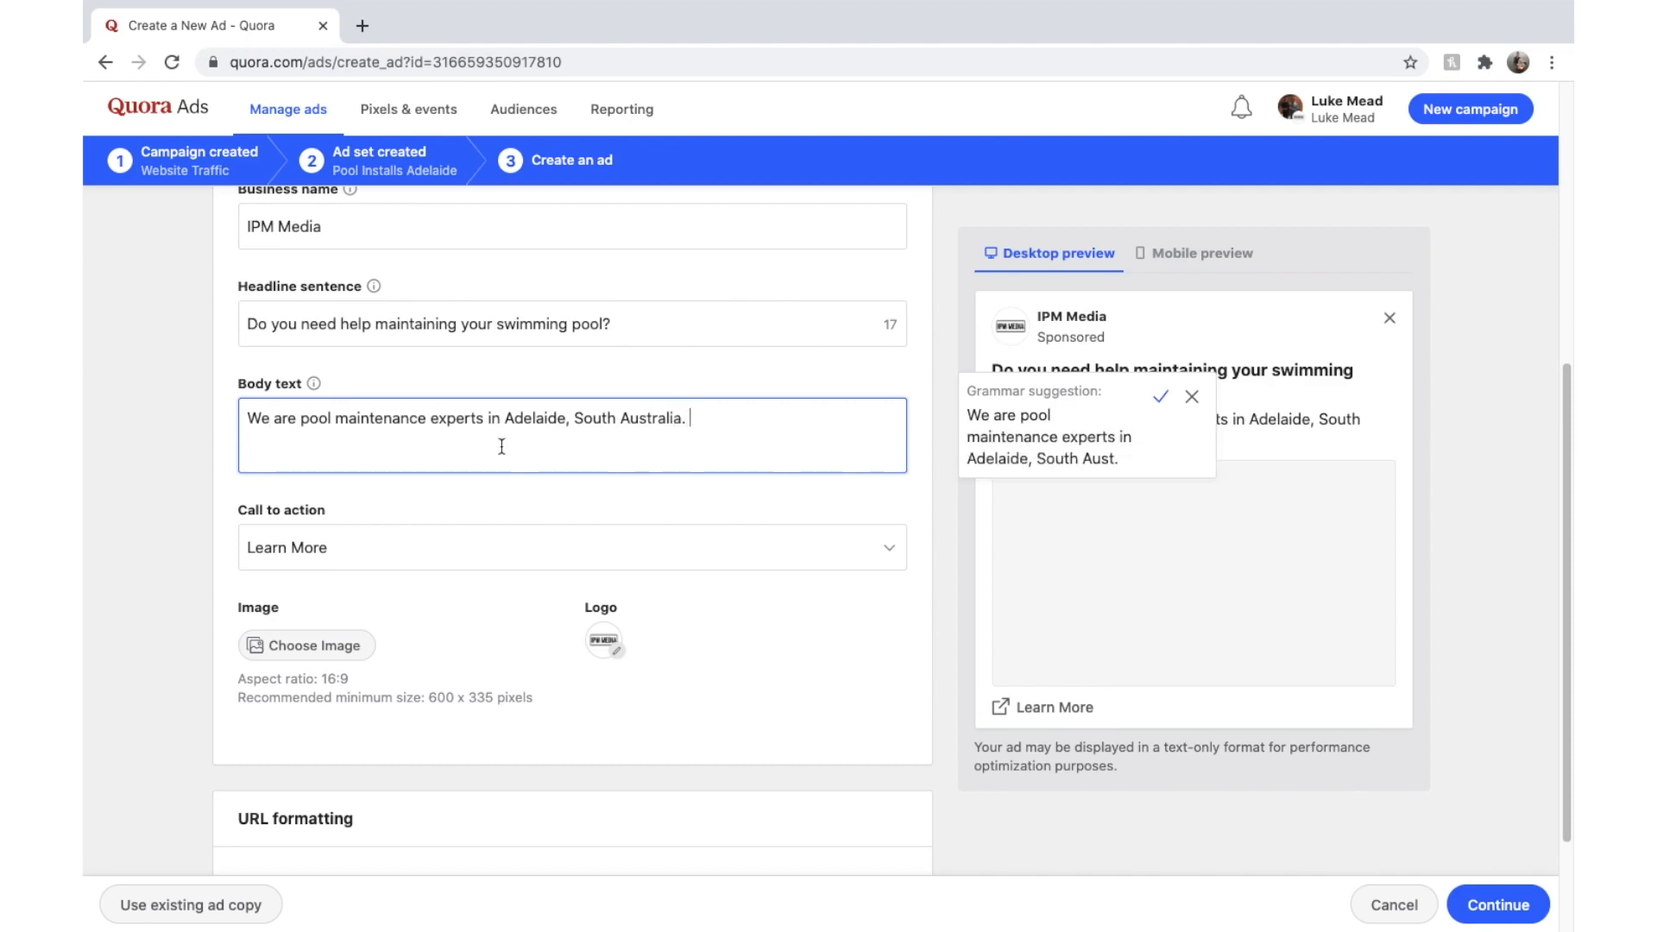
# - Accept the body text's grammar suggestion and look through the call-to-action options, keeping Learn More
pyautogui.click(1161, 397)
pyautogui.click(777, 562)
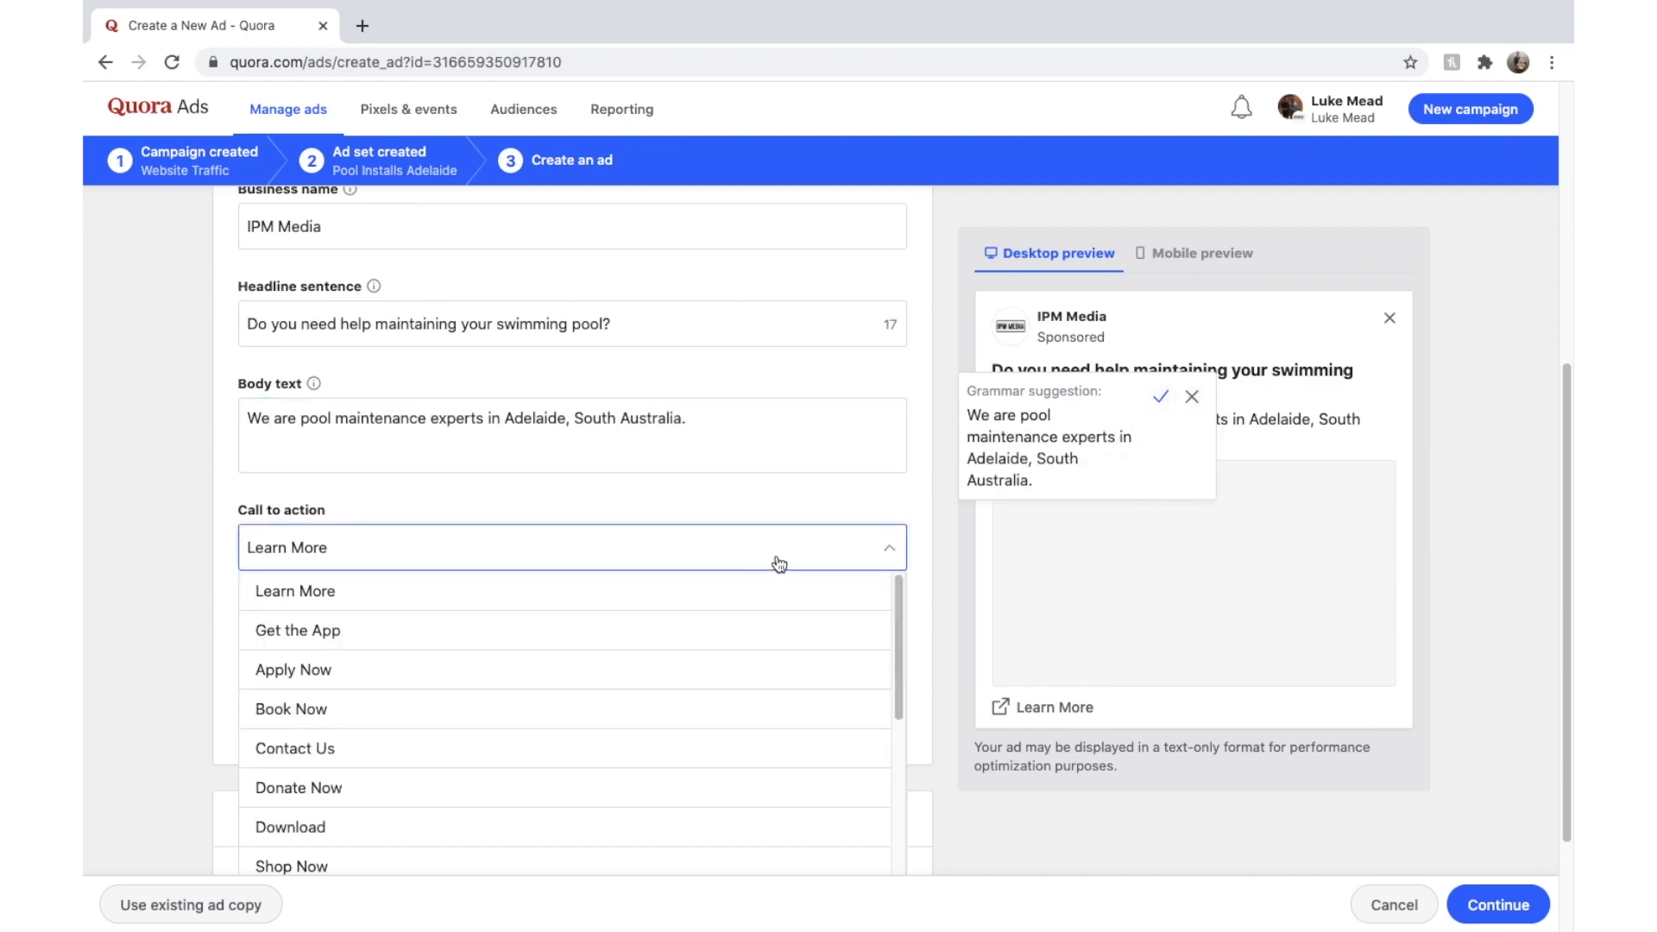
pyautogui.click(821, 461)
pyautogui.click(765, 558)
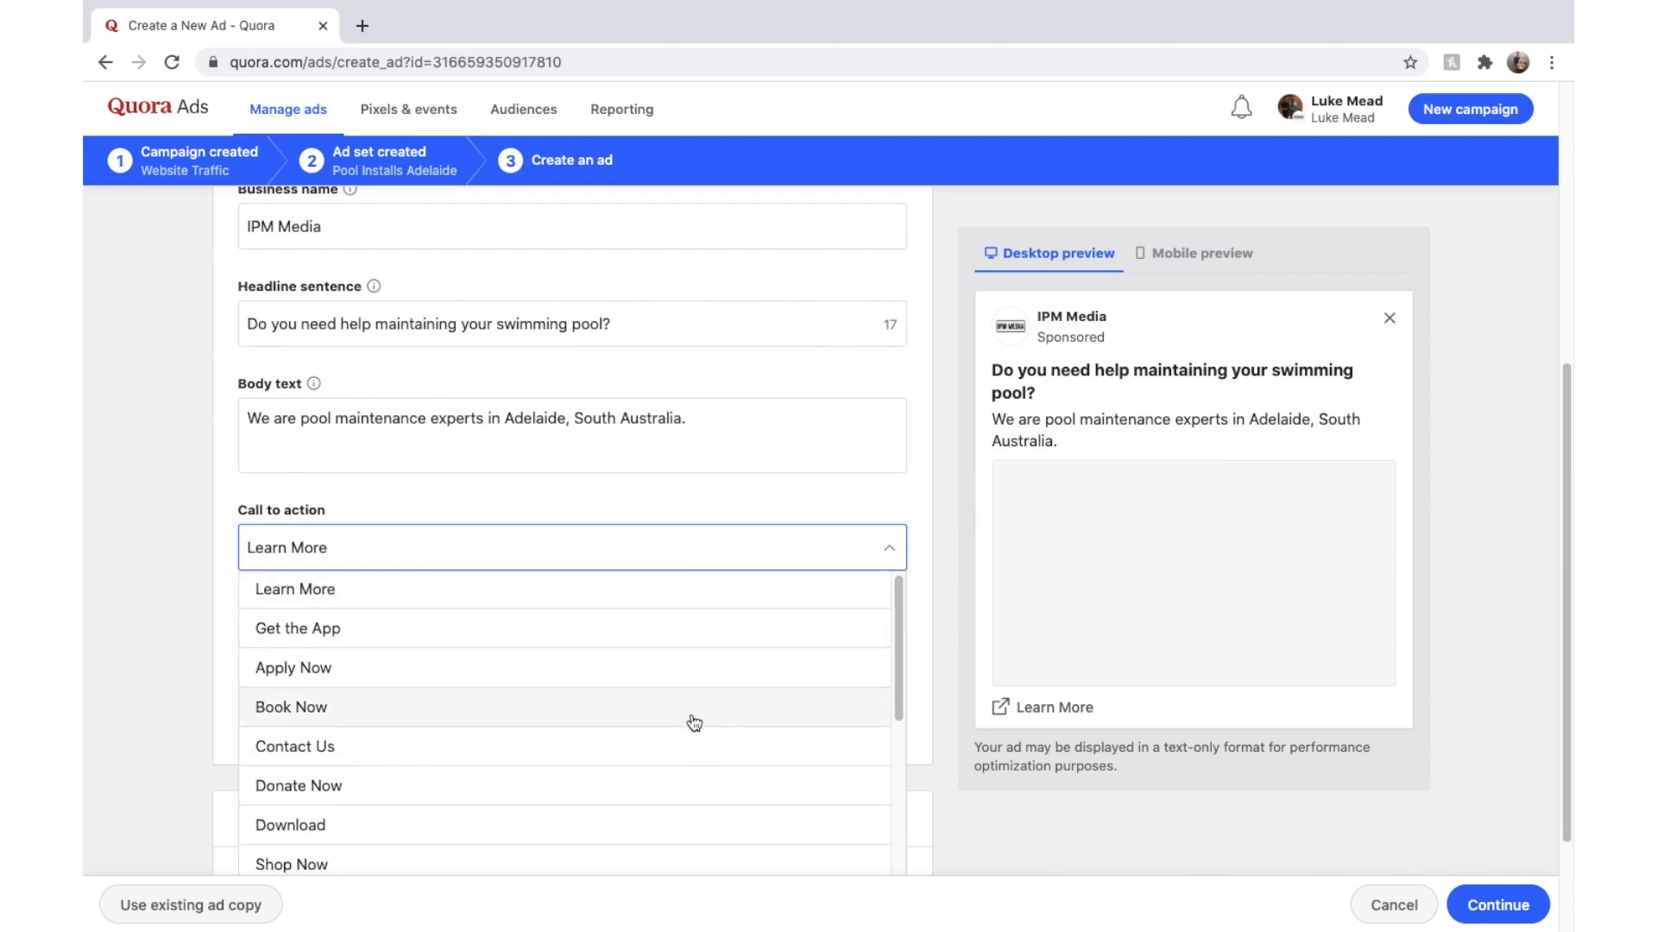
pyautogui.scroll(-2, 694, 723)
pyautogui.click(759, 483)
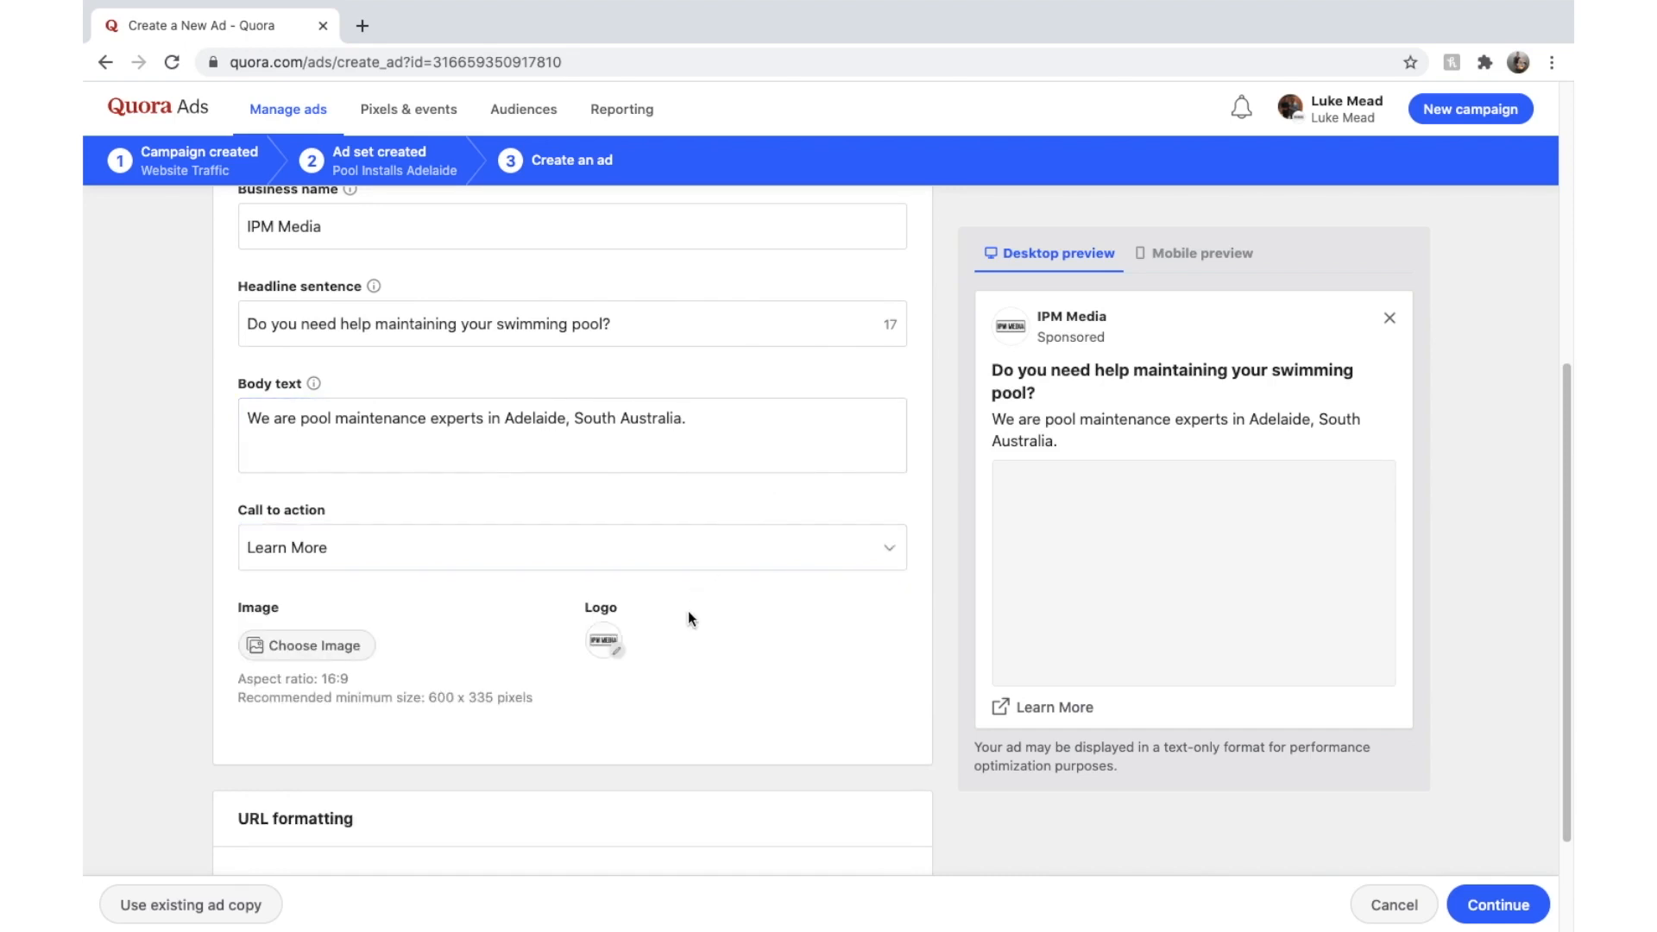
# - Add long-haired-woman-enjoying-scenic-view-from-terrace-3932960.jpg from the Downloads folder as the ad's image
pyautogui.scroll(-2, 688, 618)
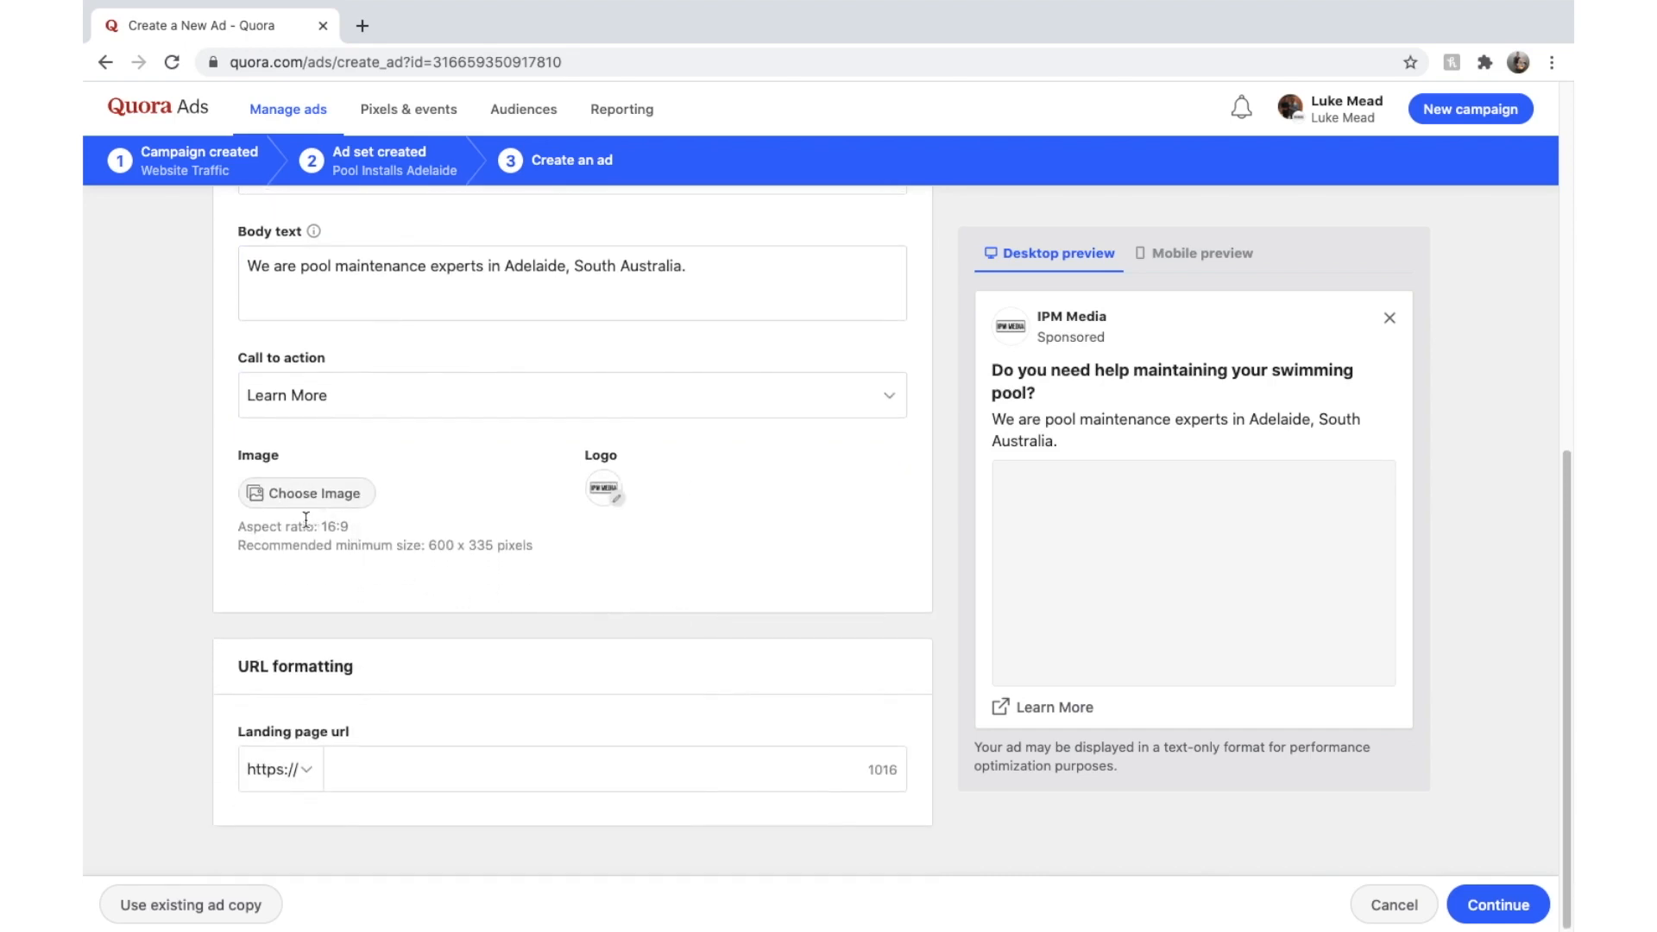
pyautogui.moveTo(324, 528); pyautogui.dragTo(350, 531)
pyautogui.click(416, 530)
pyautogui.click(371, 507)
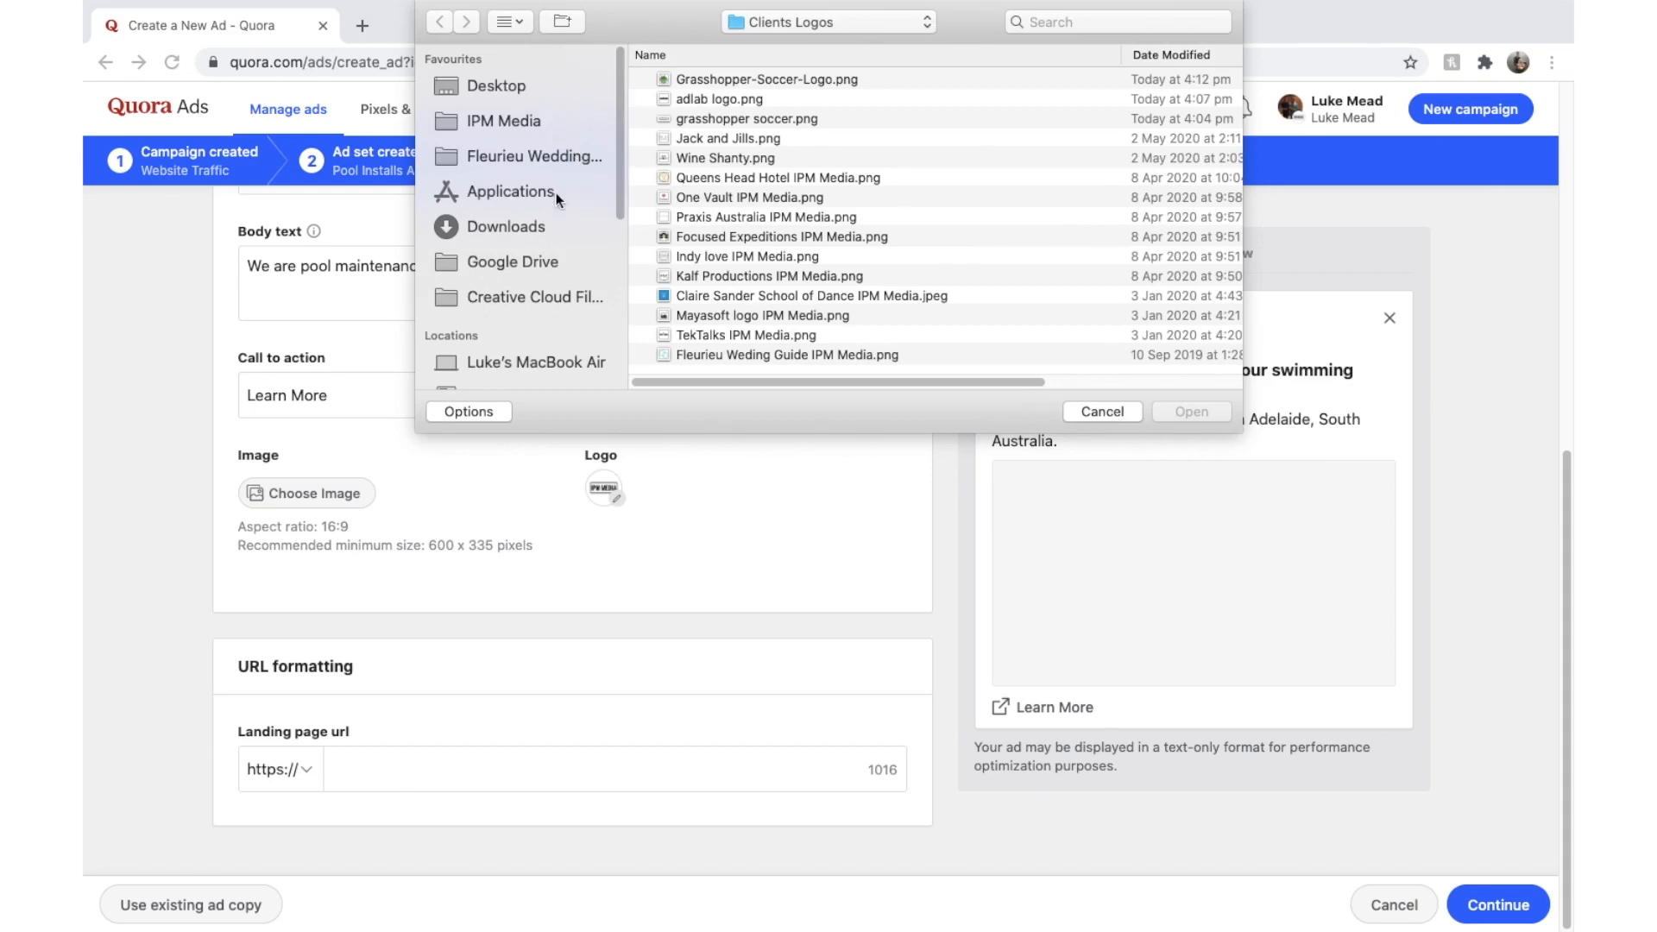
pyautogui.click(551, 228)
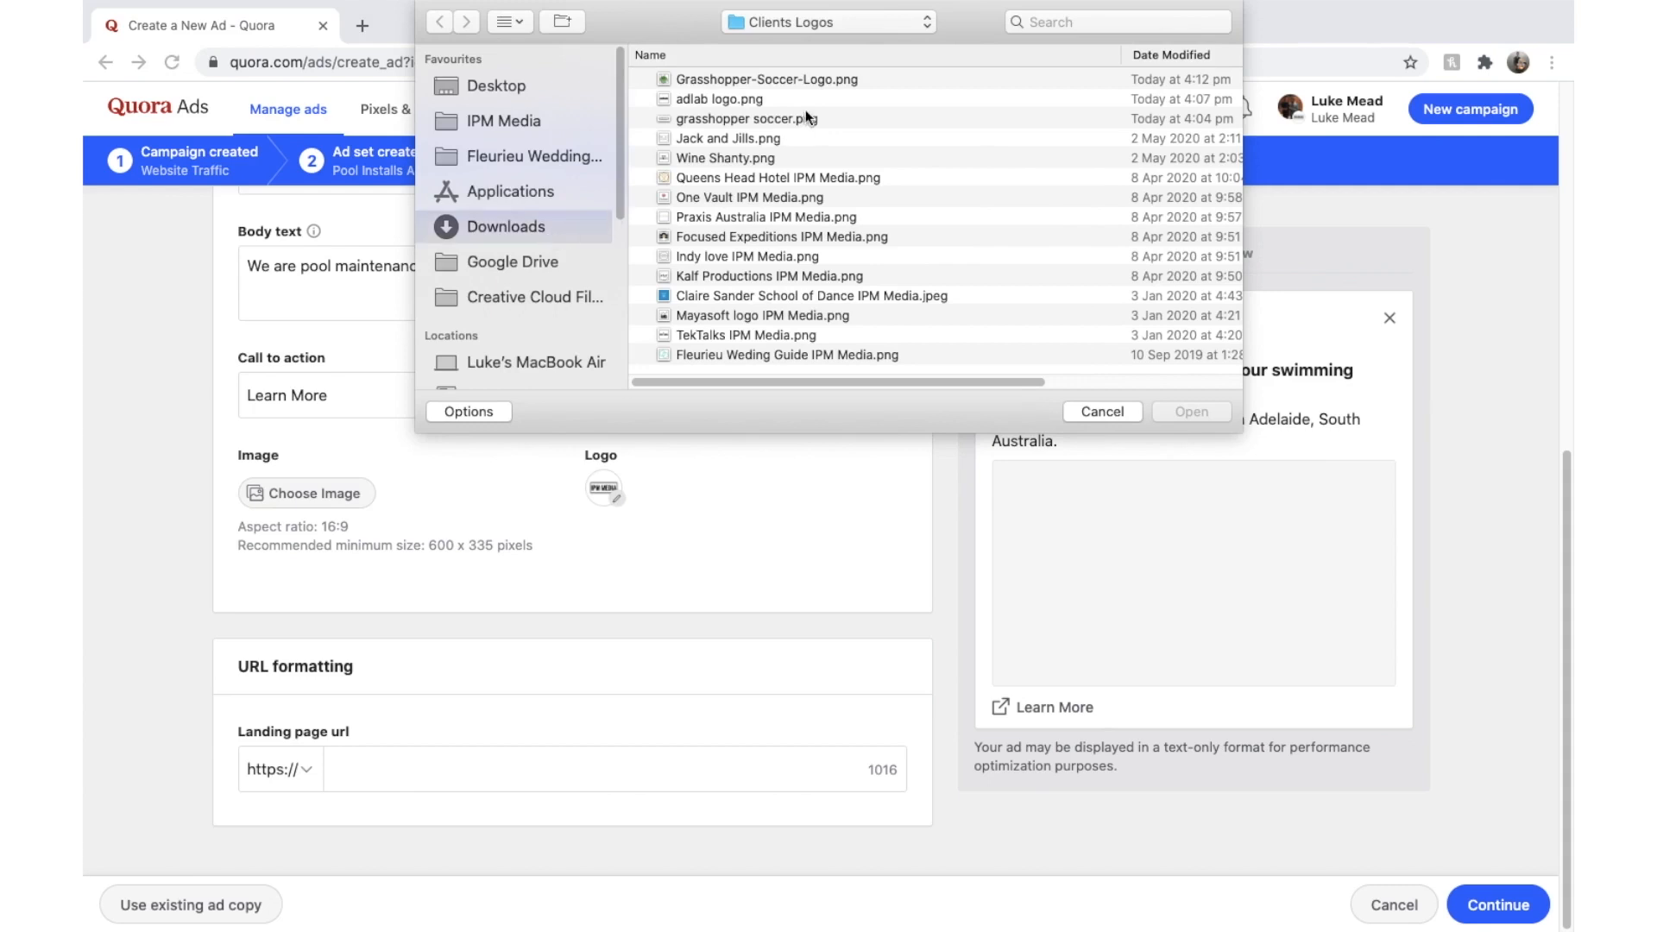
pyautogui.scroll(-5, 759, 194)
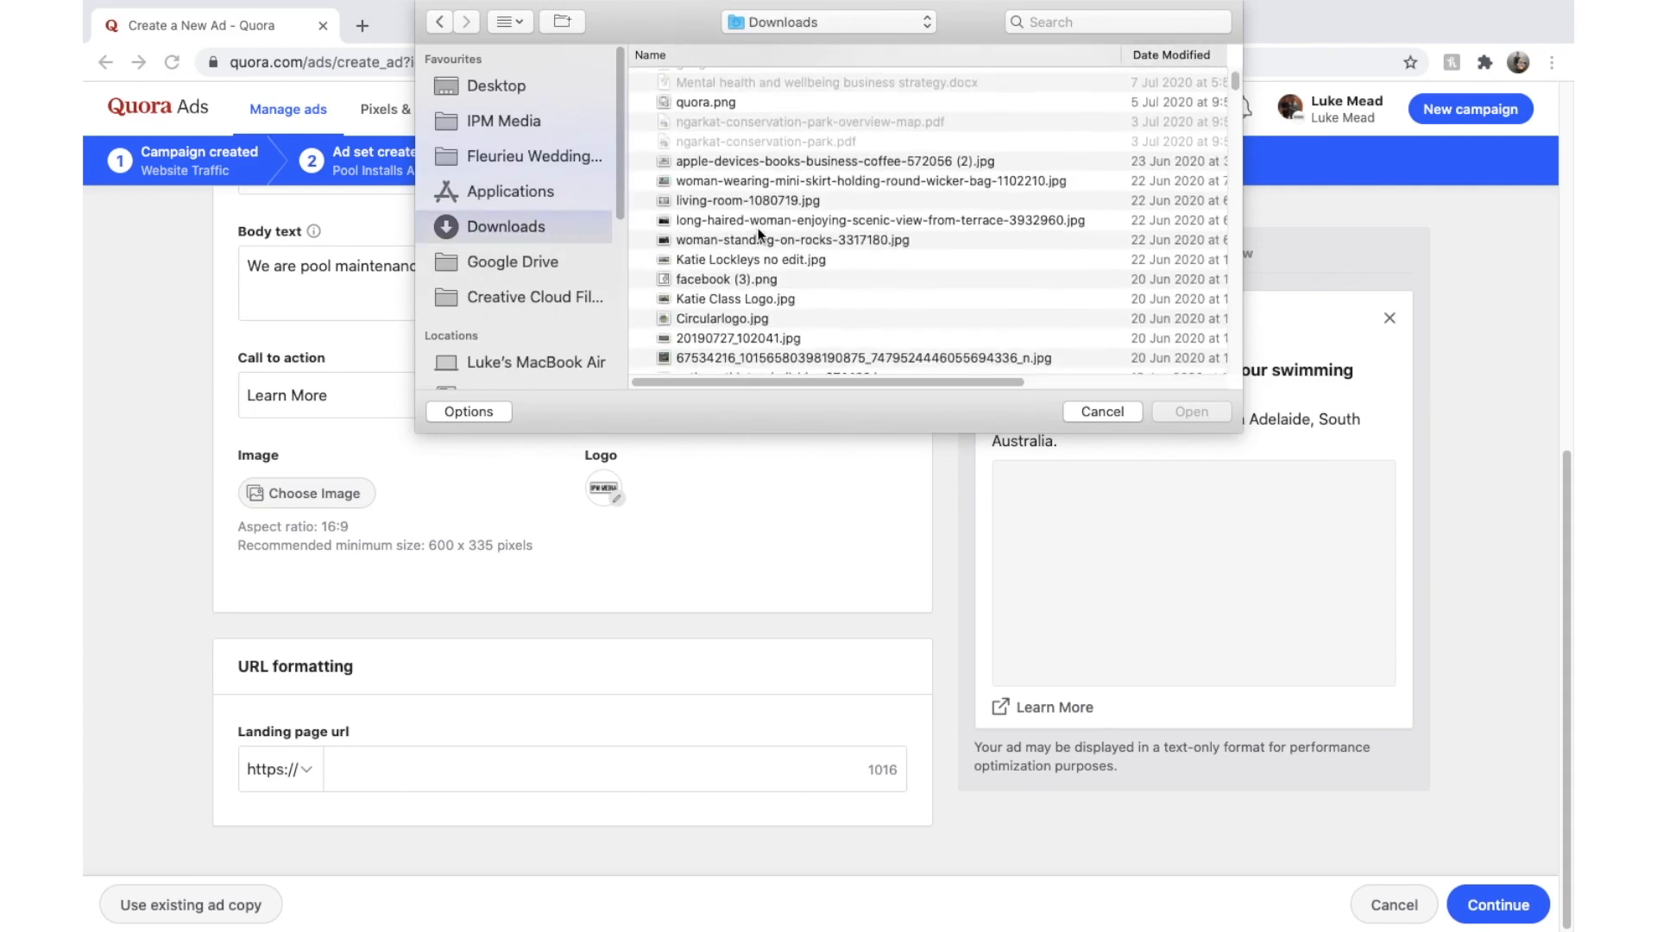
pyautogui.scroll(-1, 769, 214)
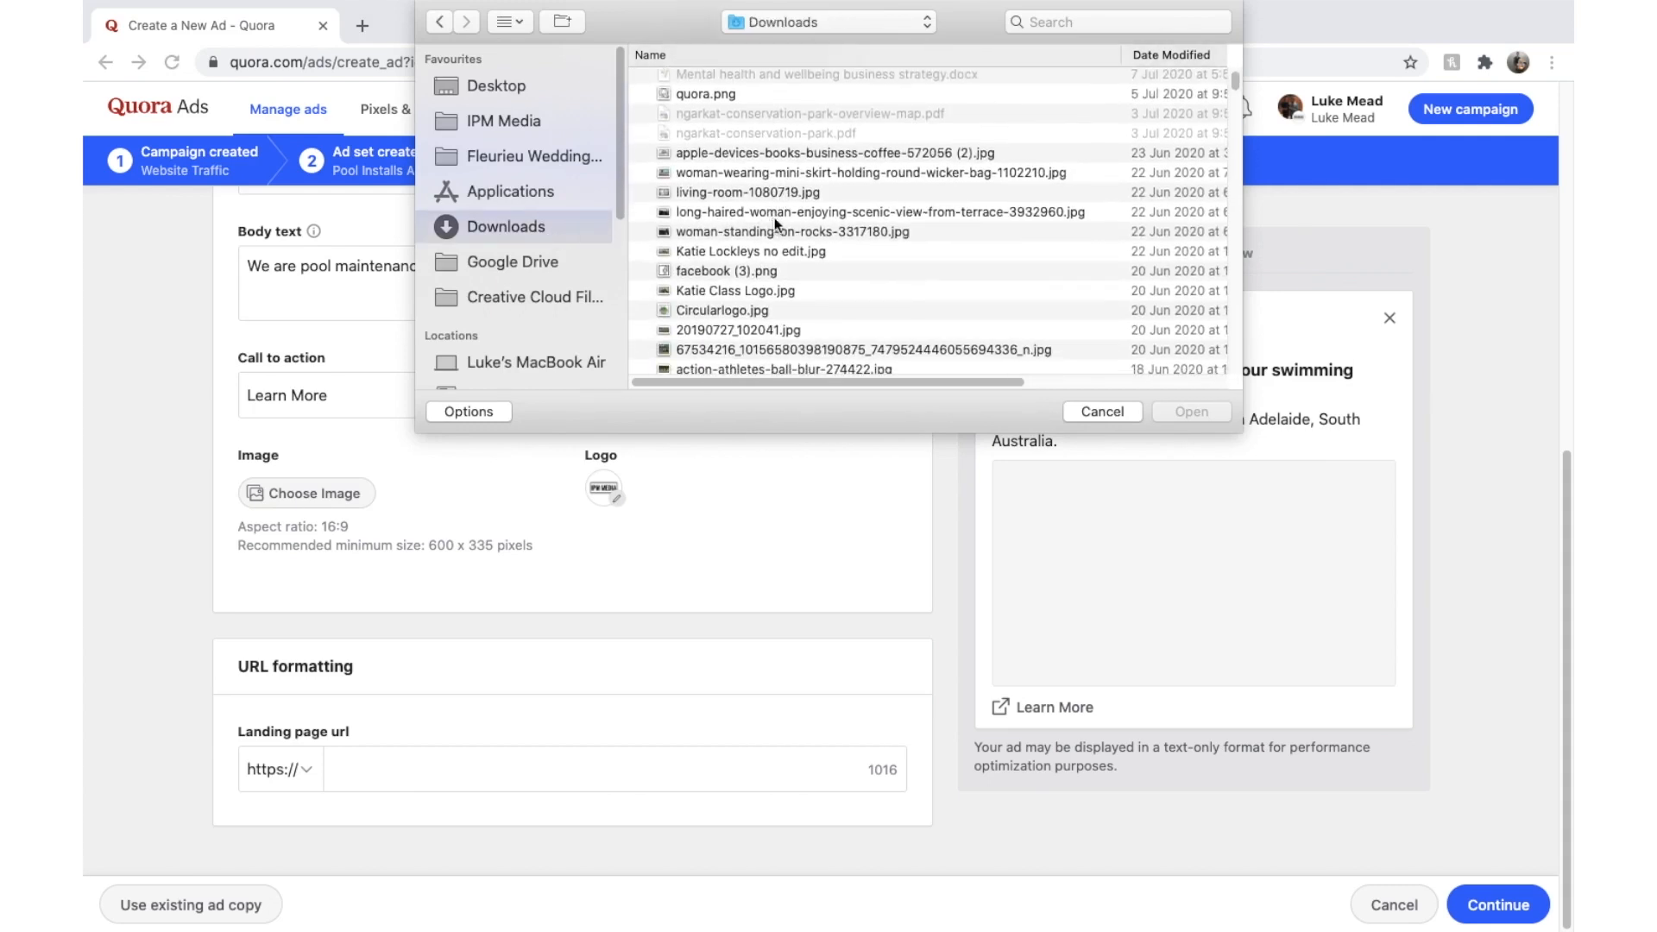
pyautogui.click(793, 214)
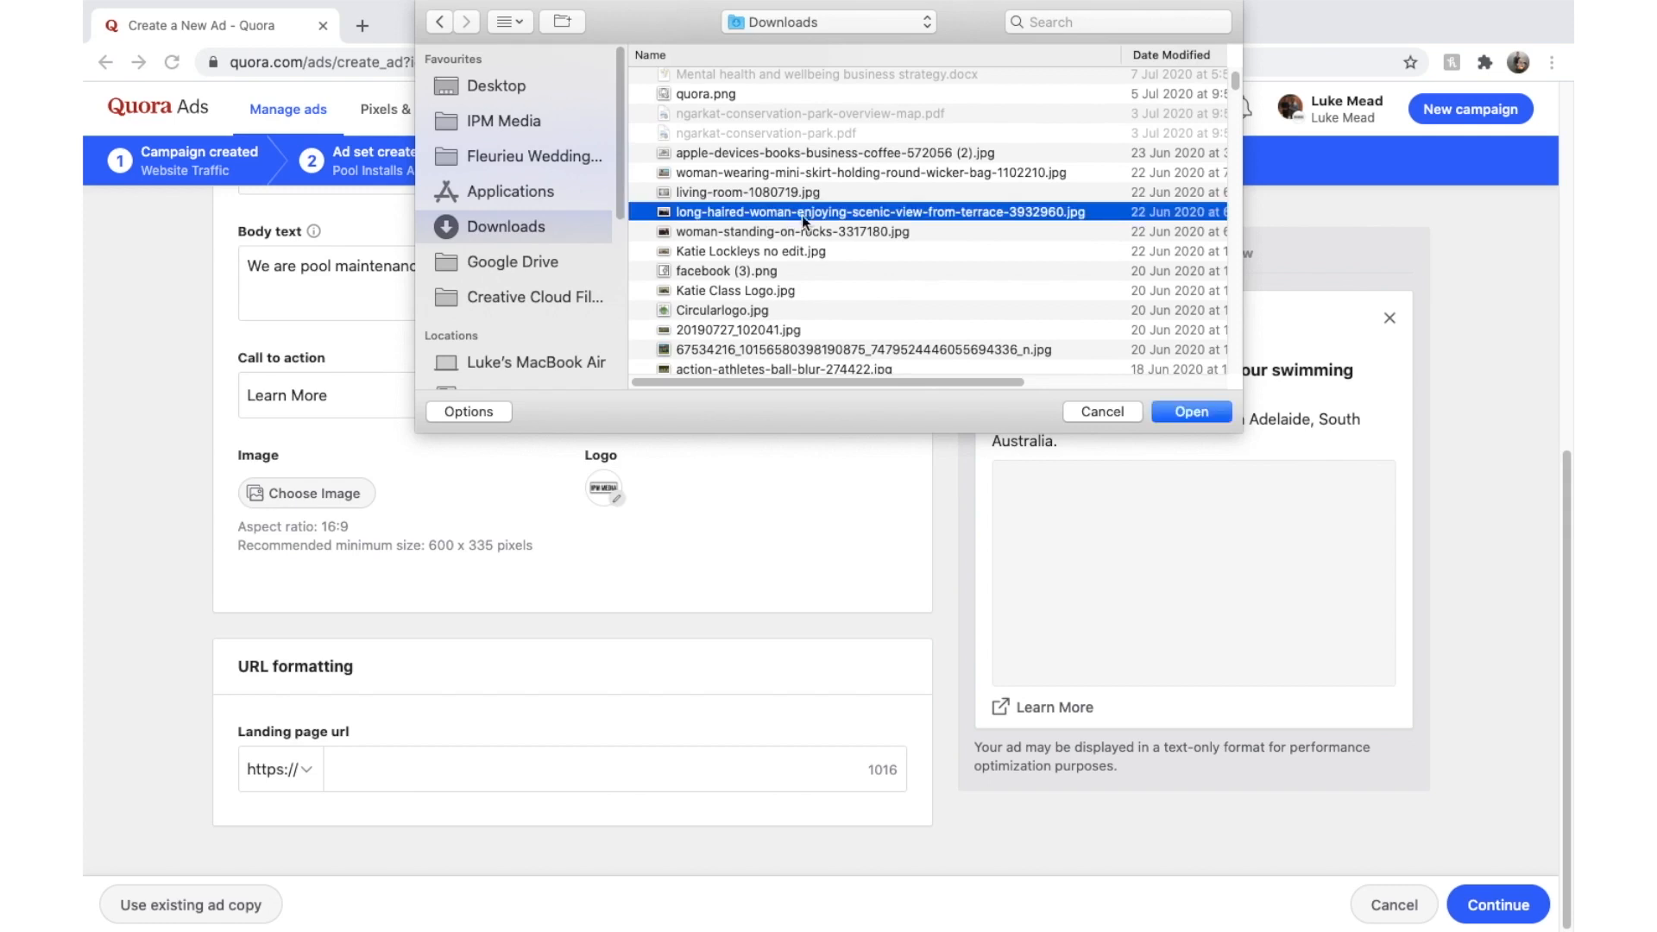
pyautogui.click(1199, 404)
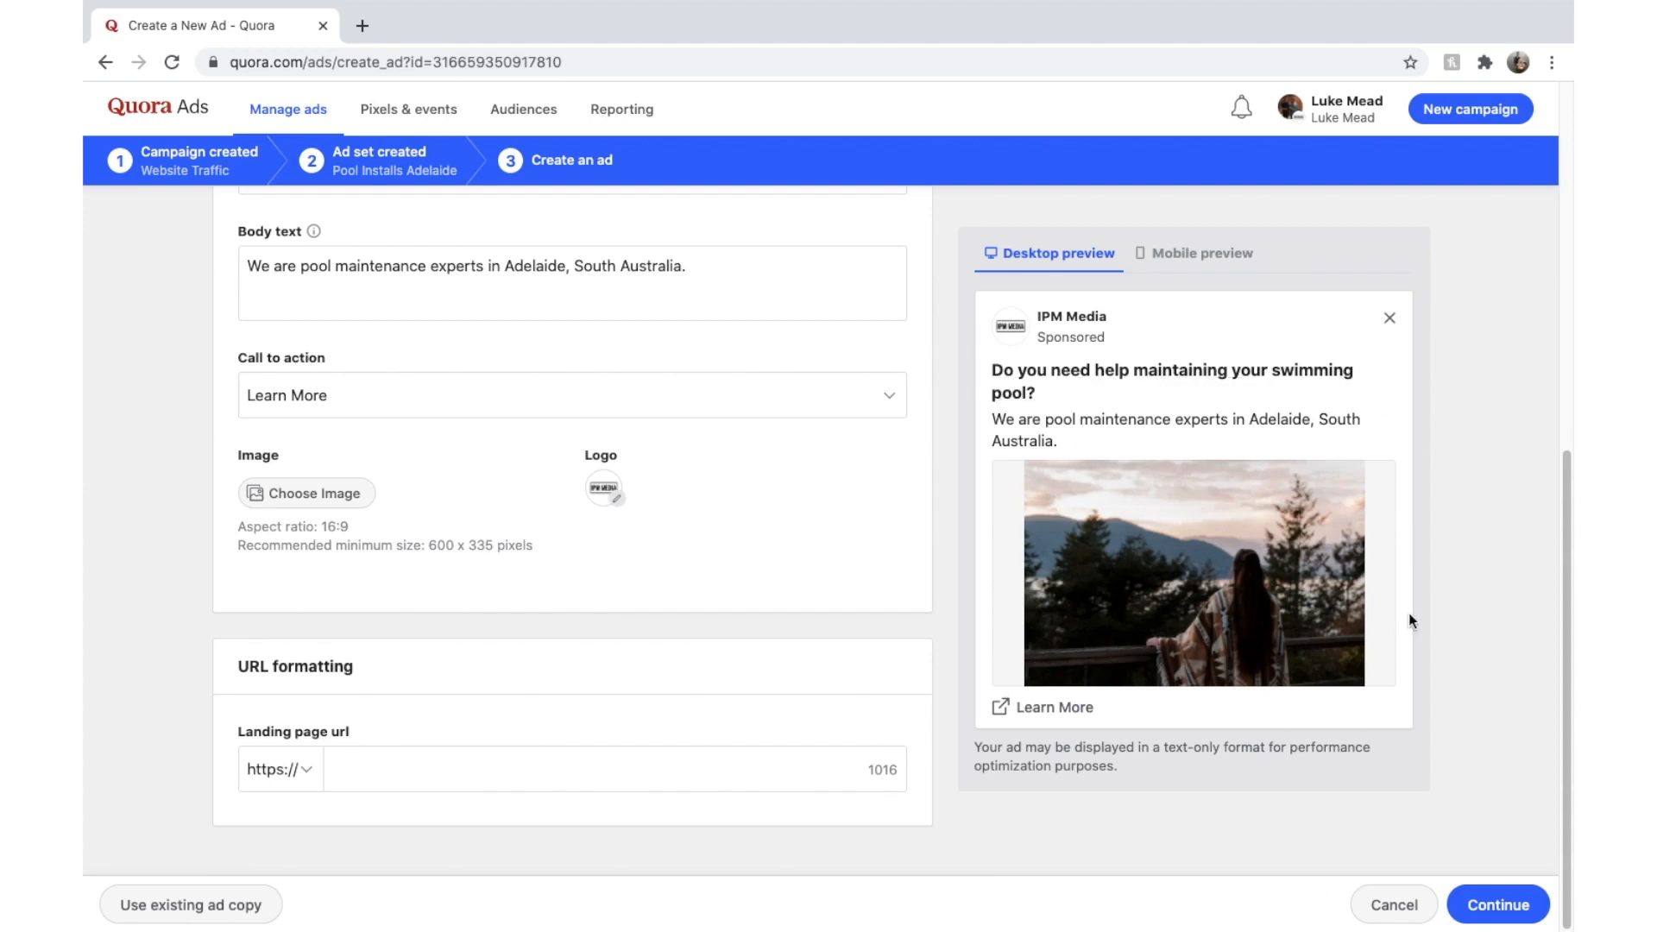
# - Compare the ad's mobile and desktop previews, ending on the desktop preview
pyautogui.click(1218, 270)
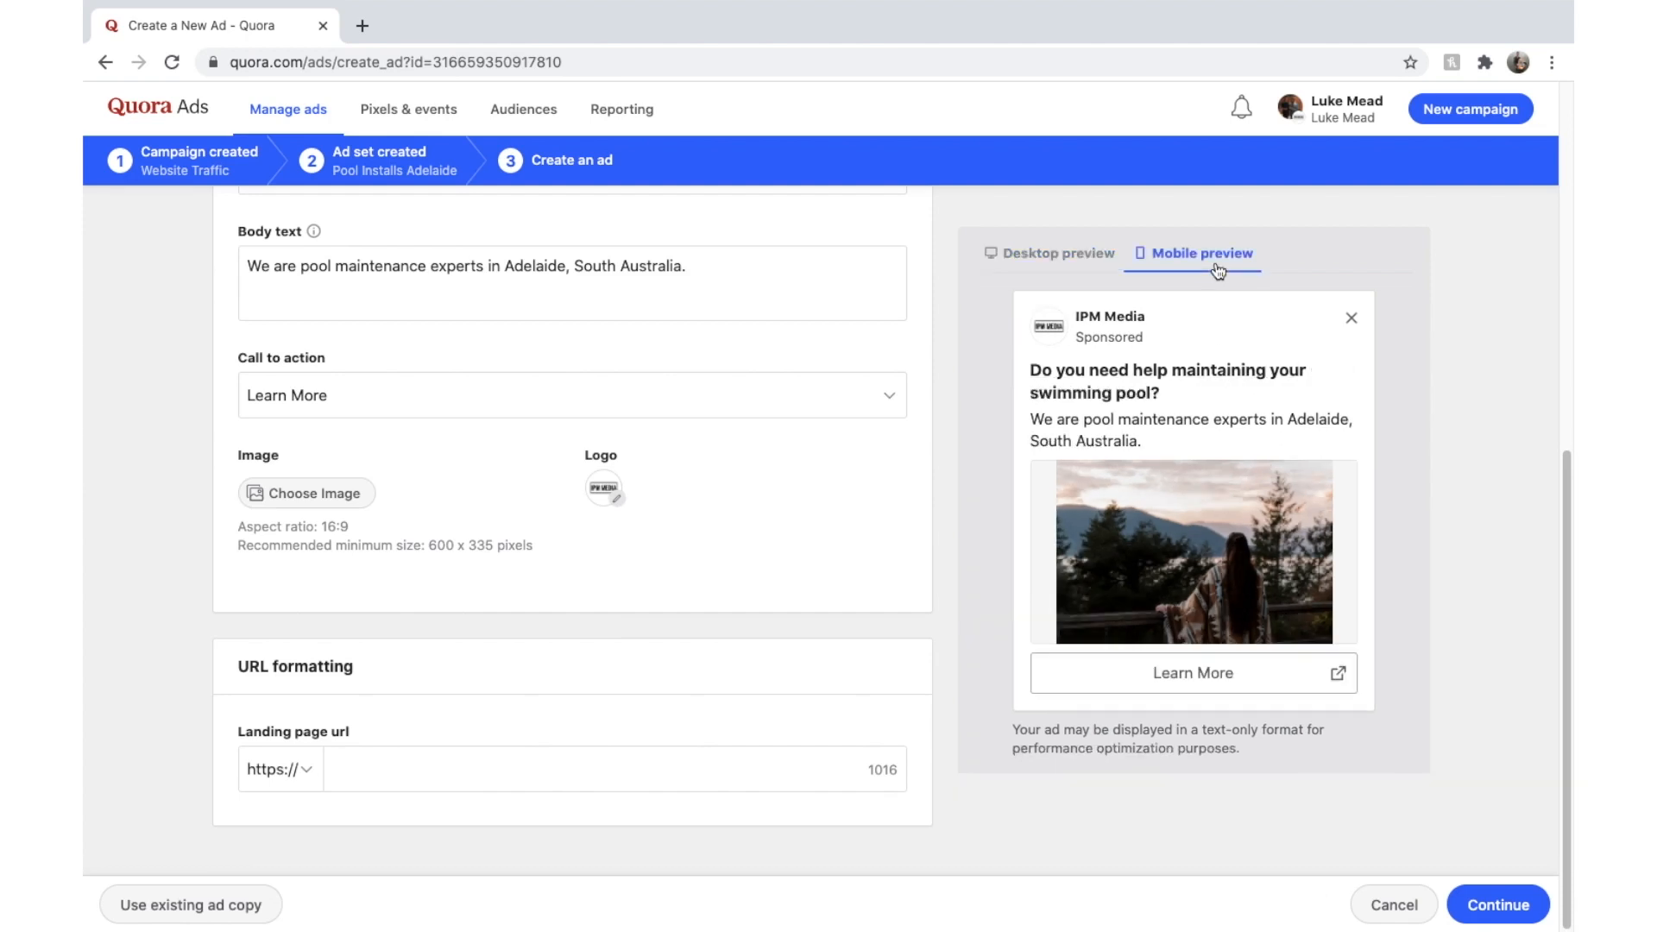
pyautogui.click(1082, 257)
pyautogui.click(1153, 265)
pyautogui.click(1070, 260)
pyautogui.click(1141, 264)
pyautogui.click(1059, 253)
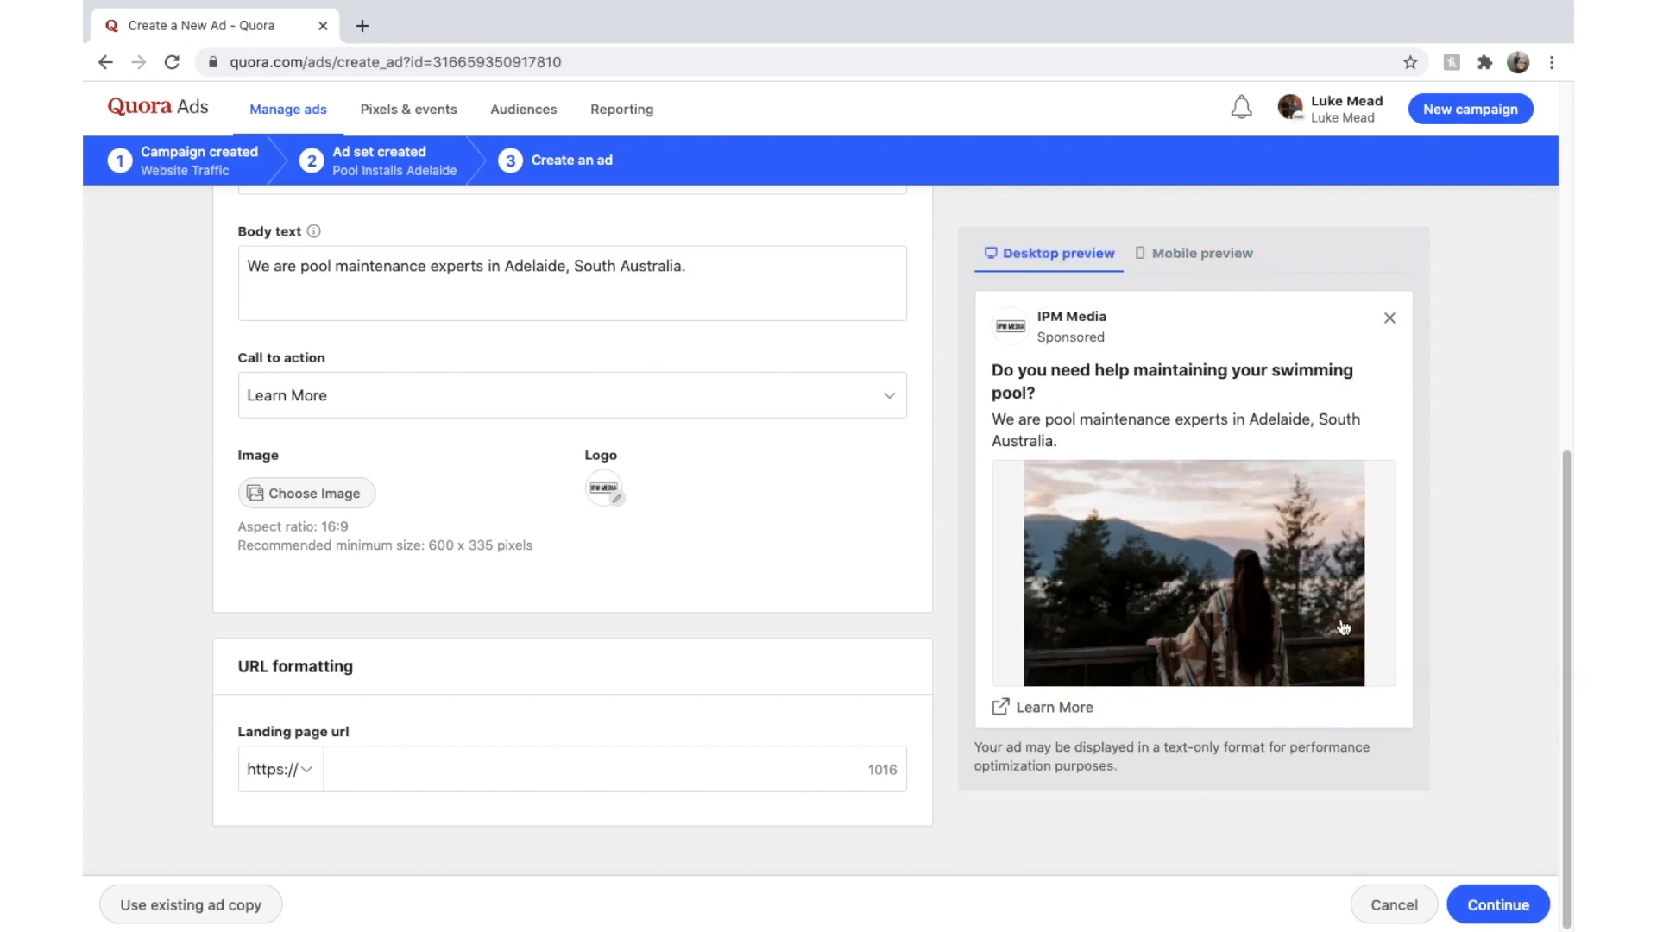
pyautogui.click(637, 769)
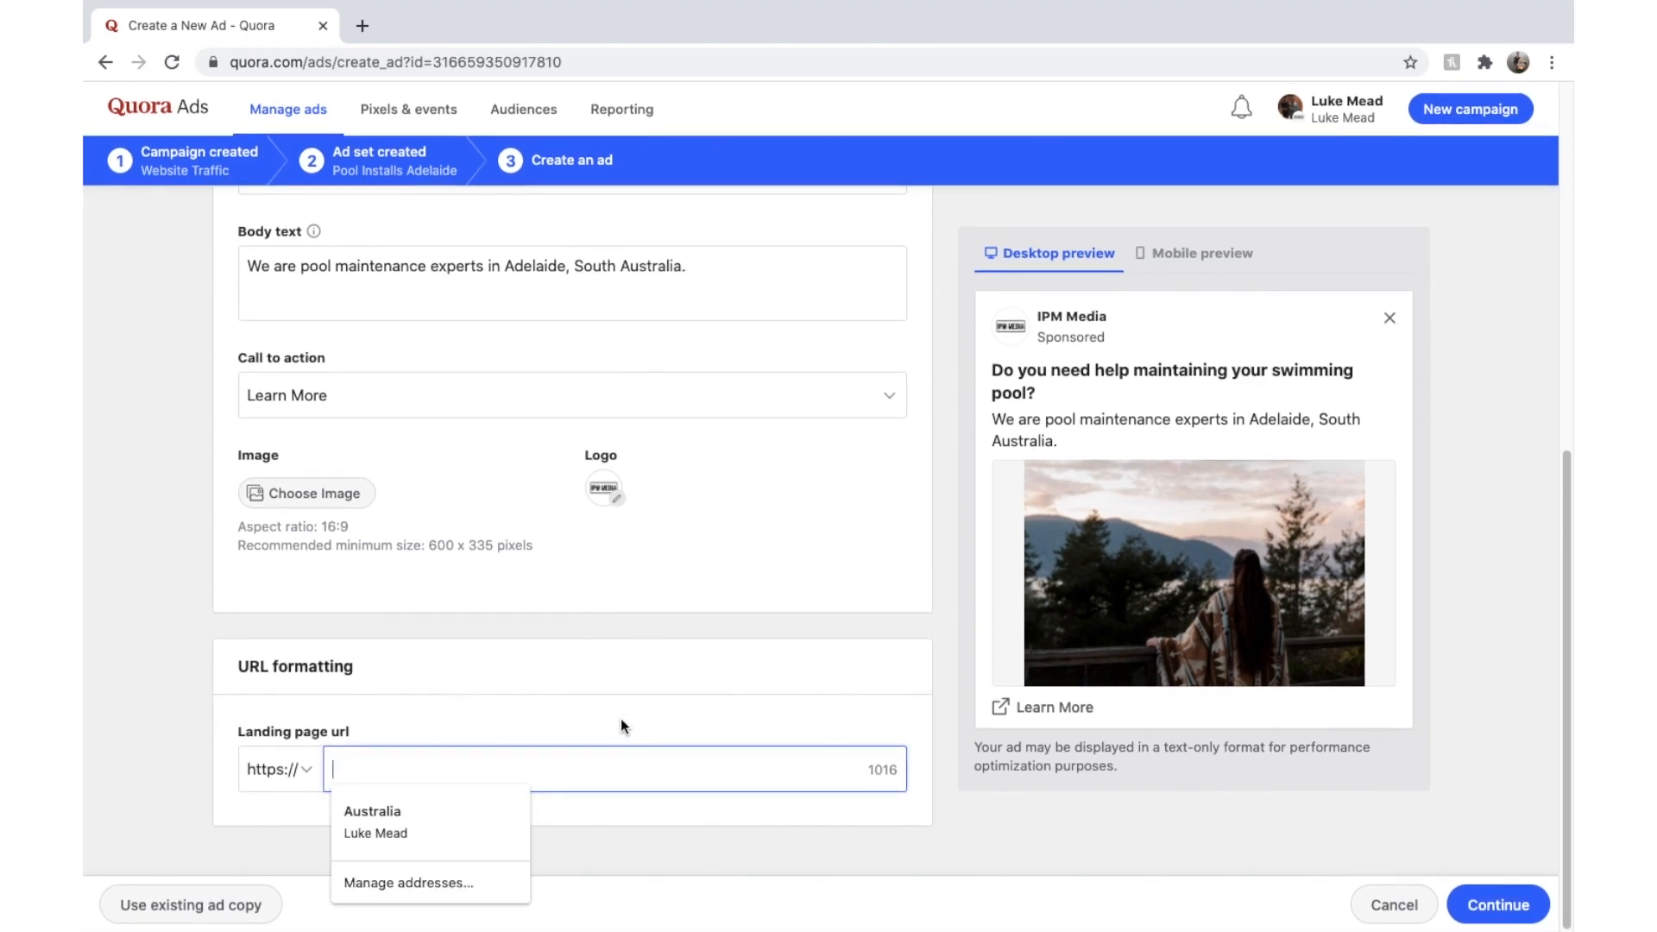
pyautogui.write('ipmmedia')
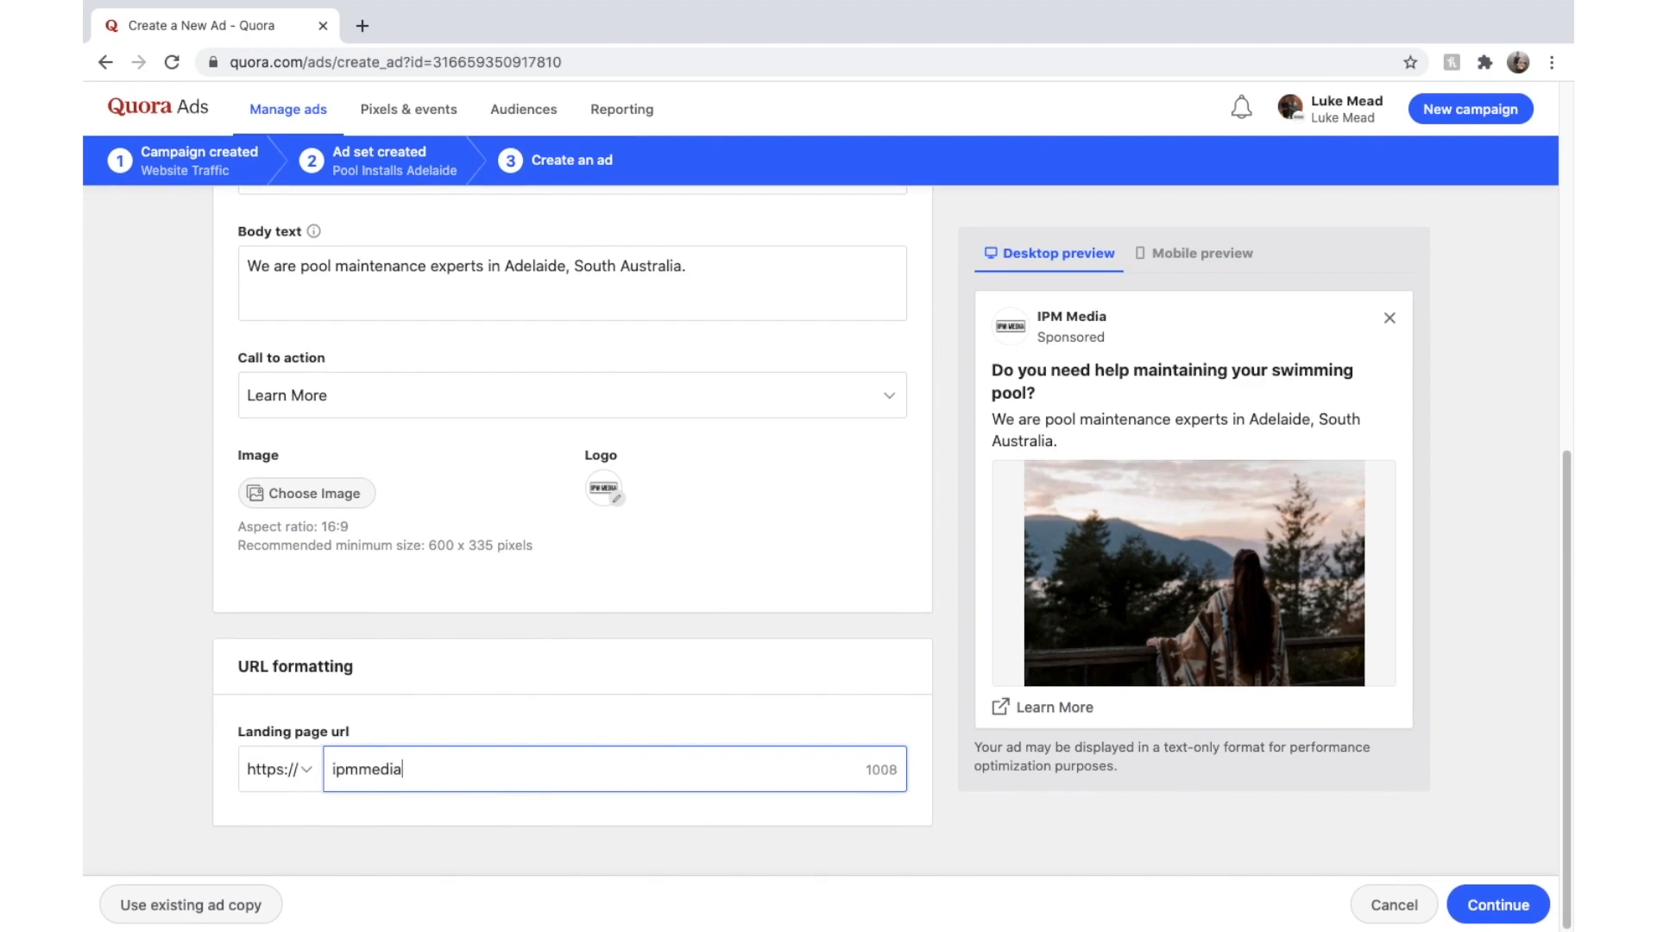
pyautogui.write('.net')
pyautogui.click(562, 704)
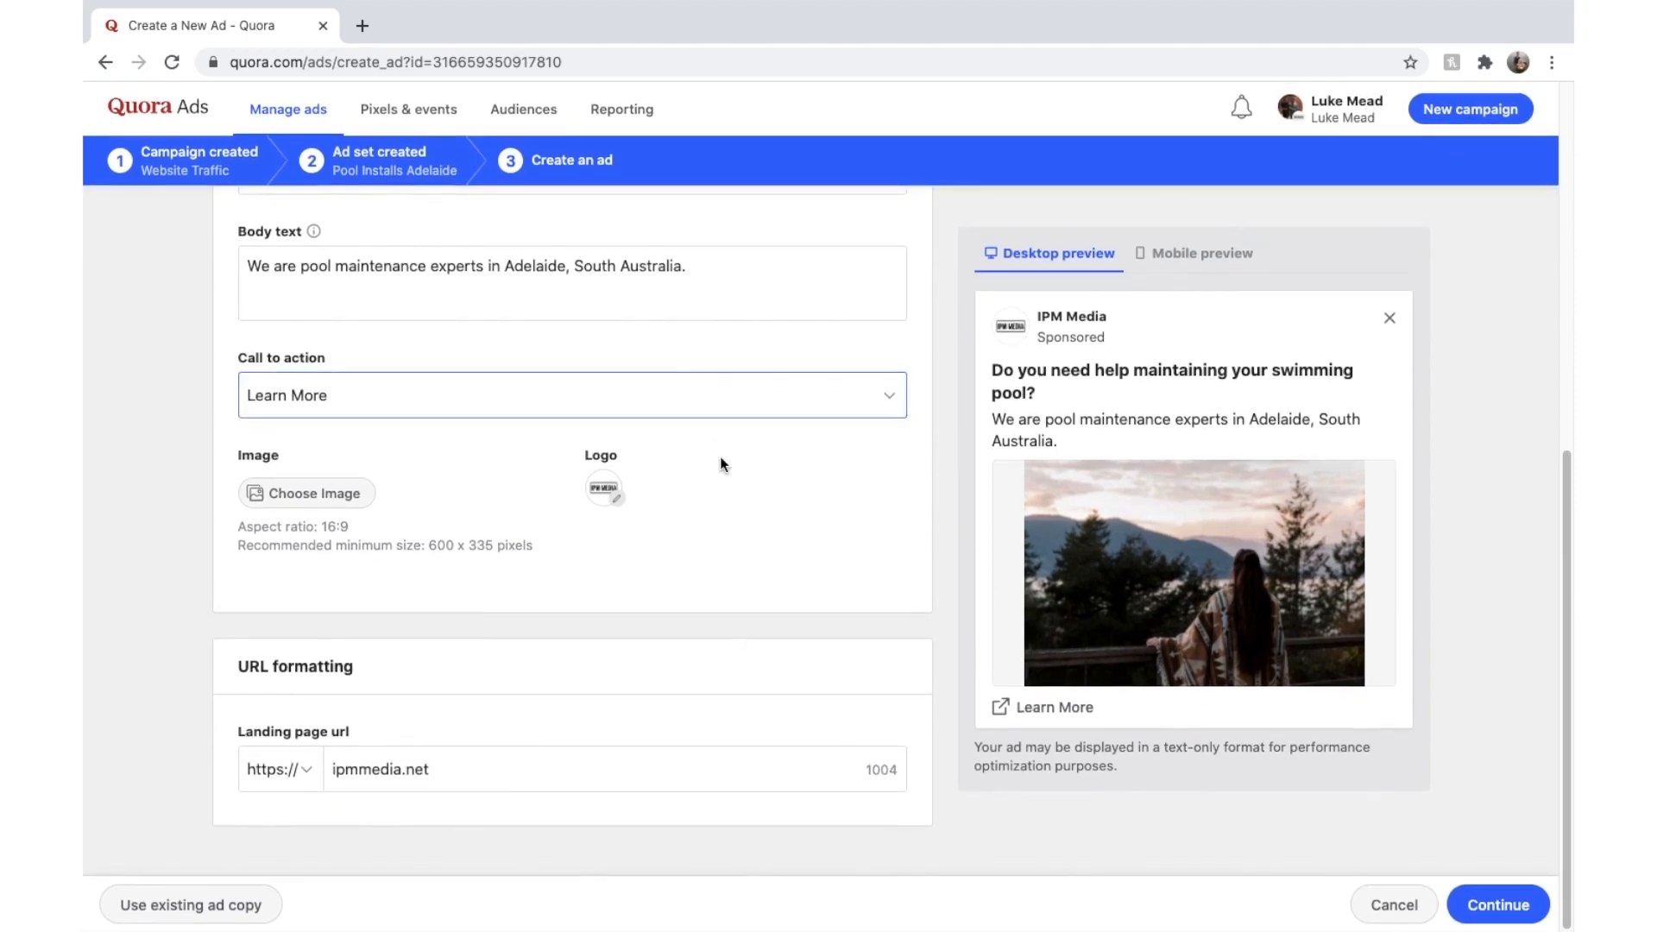
# - Check the completed ad form, continue to the ad review page and look over the ad's name
pyautogui.scroll(1, 719, 464)
pyautogui.scroll(5, 722, 464)
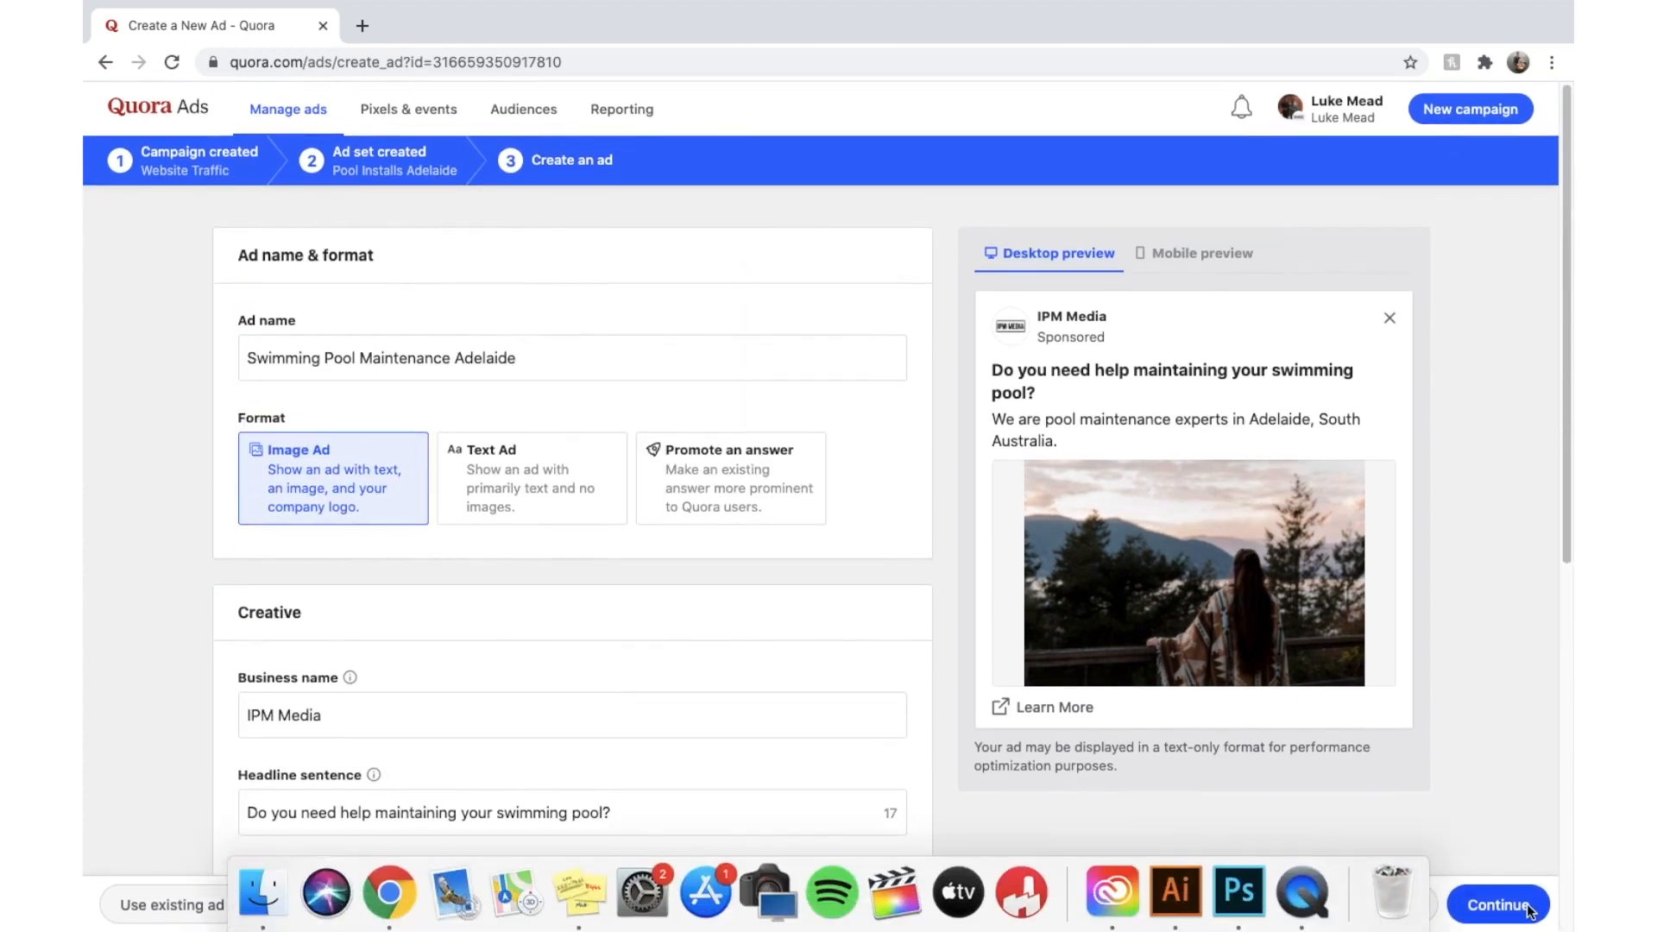
pyautogui.click(1525, 906)
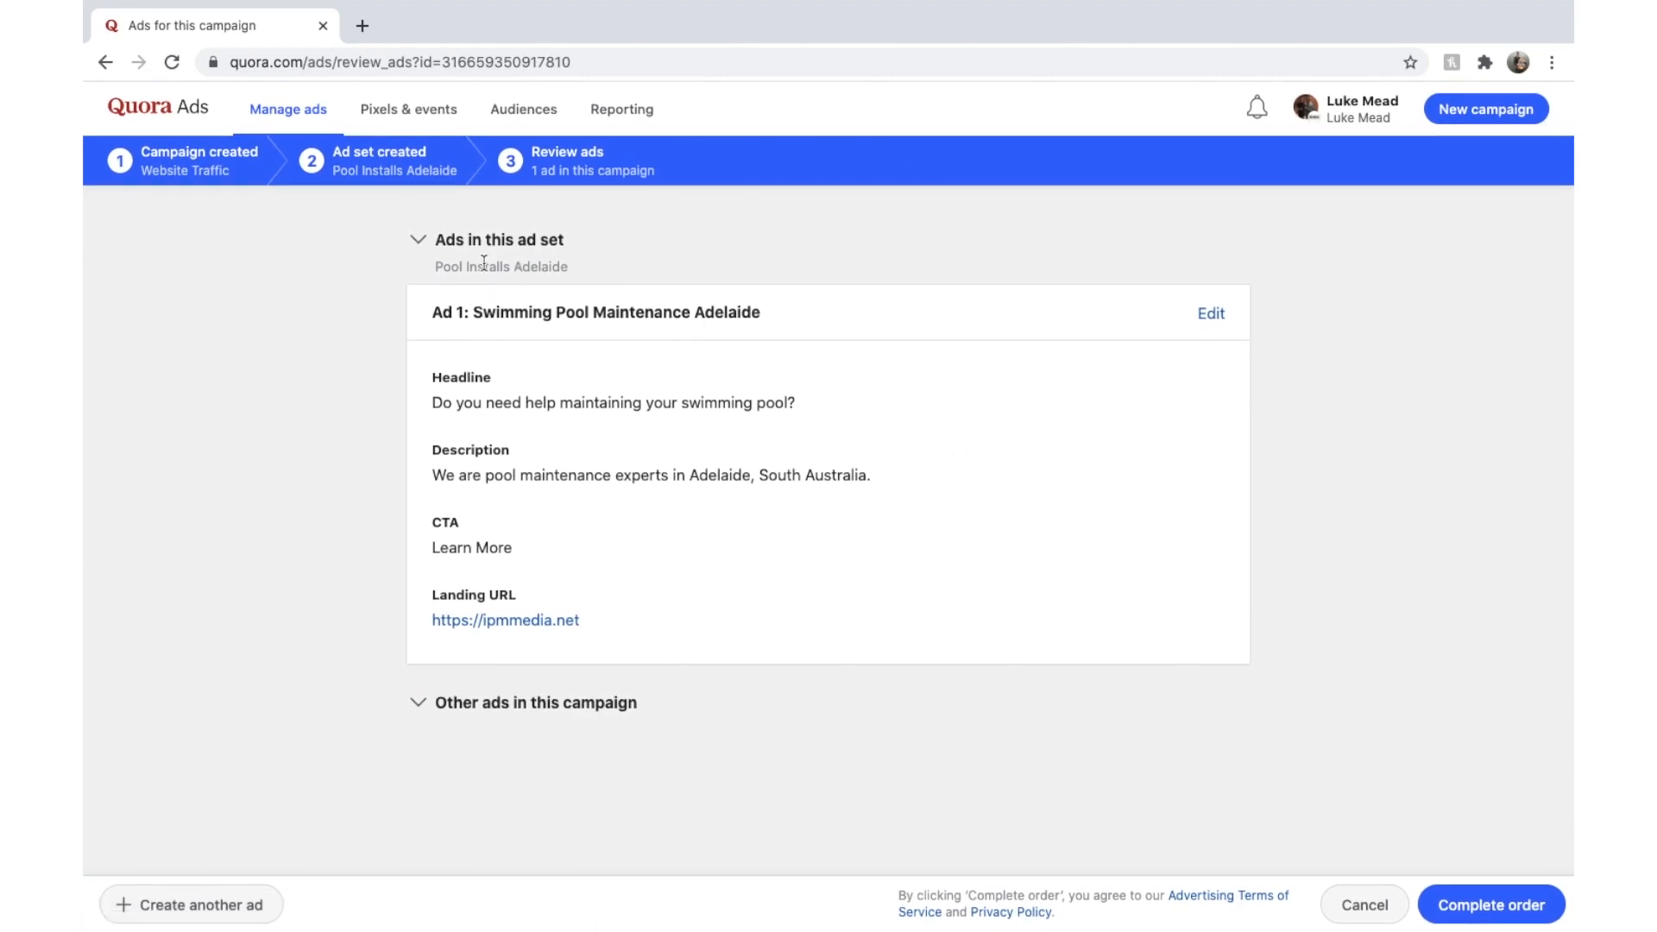
pyautogui.moveTo(482, 311); pyautogui.dragTo(706, 373)
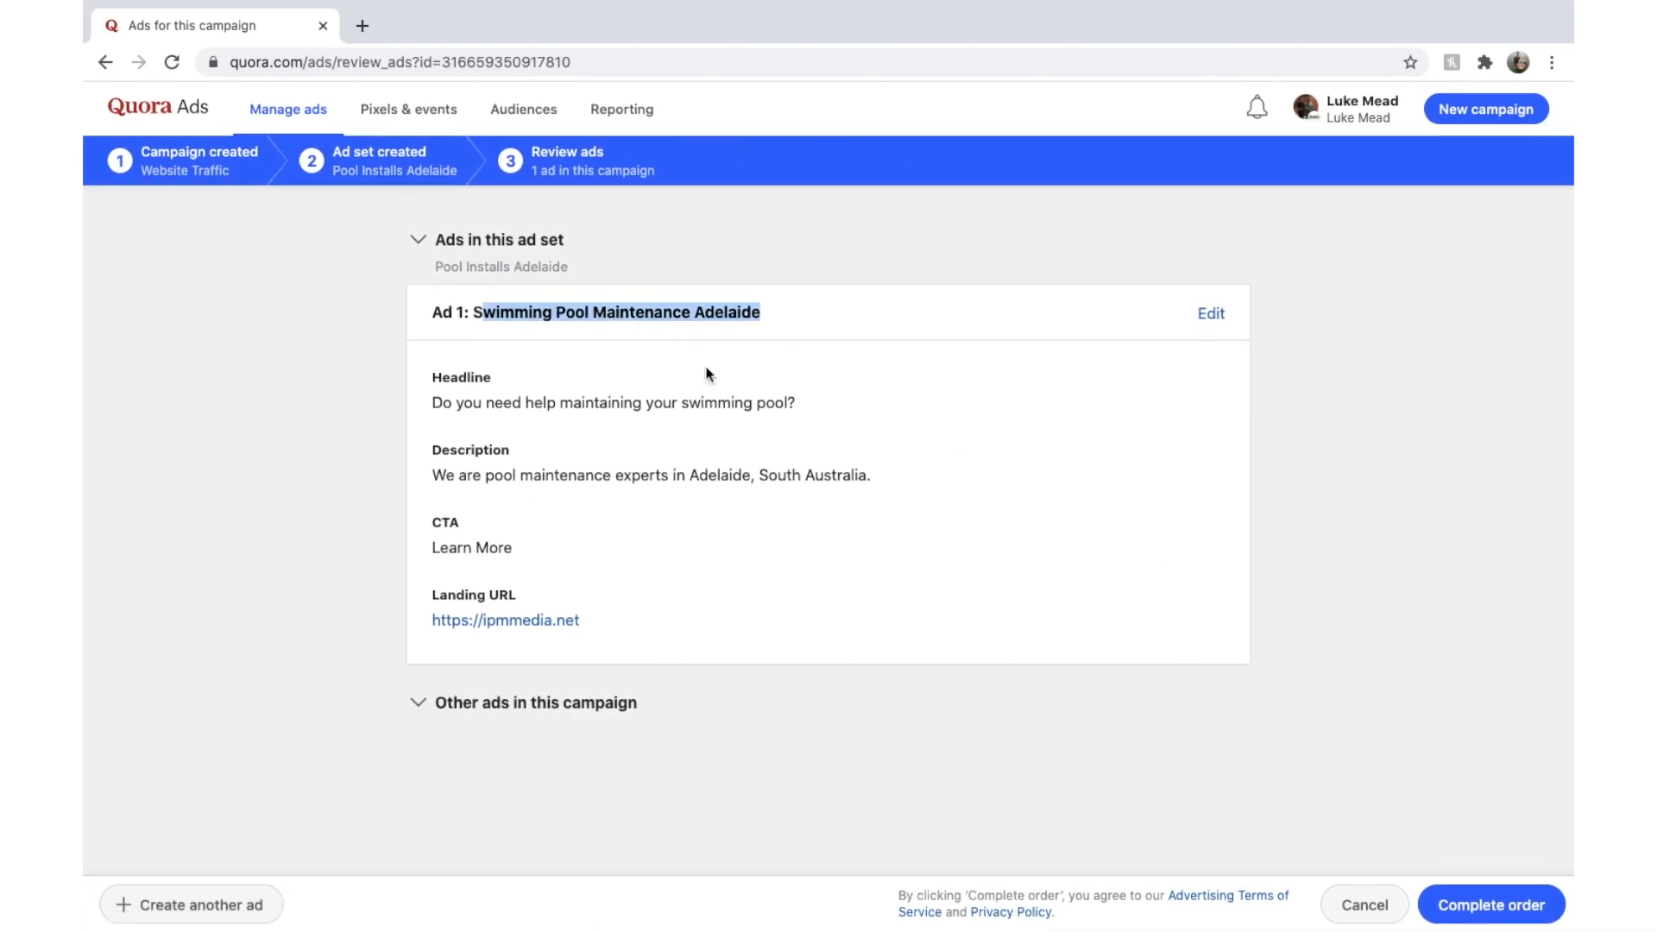
pyautogui.click(501, 390)
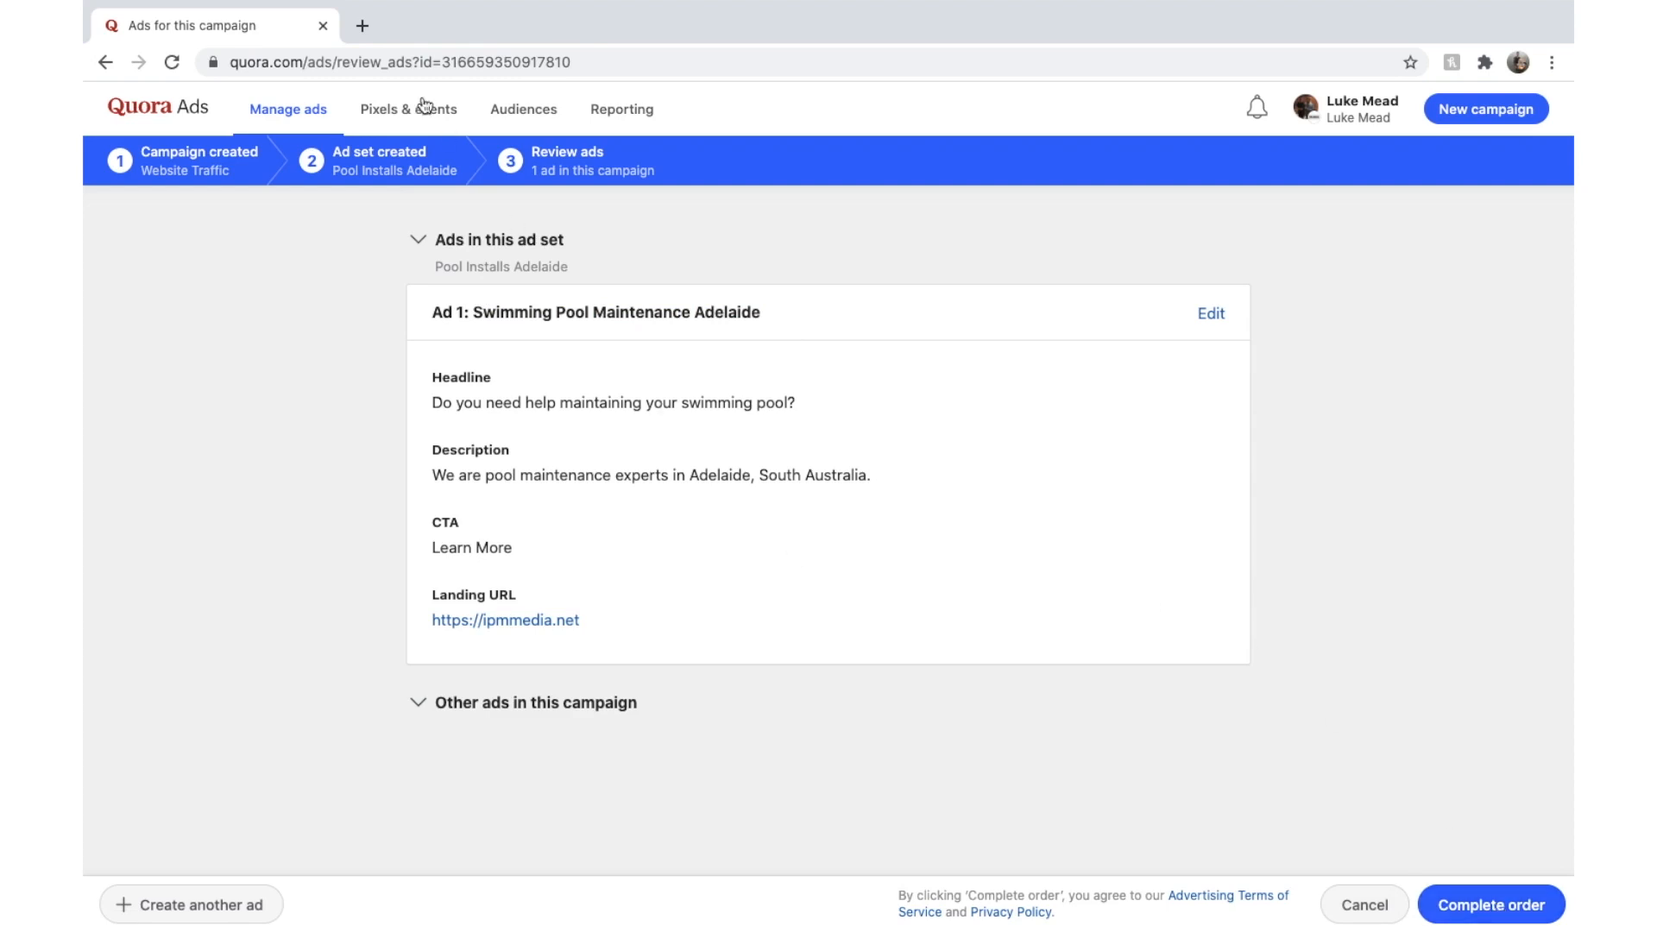
# - Open quora.com in a new browser tab and search it for "how to clean swimming pool"
pyautogui.click(366, 26)
pyautogui.write('quora.com')
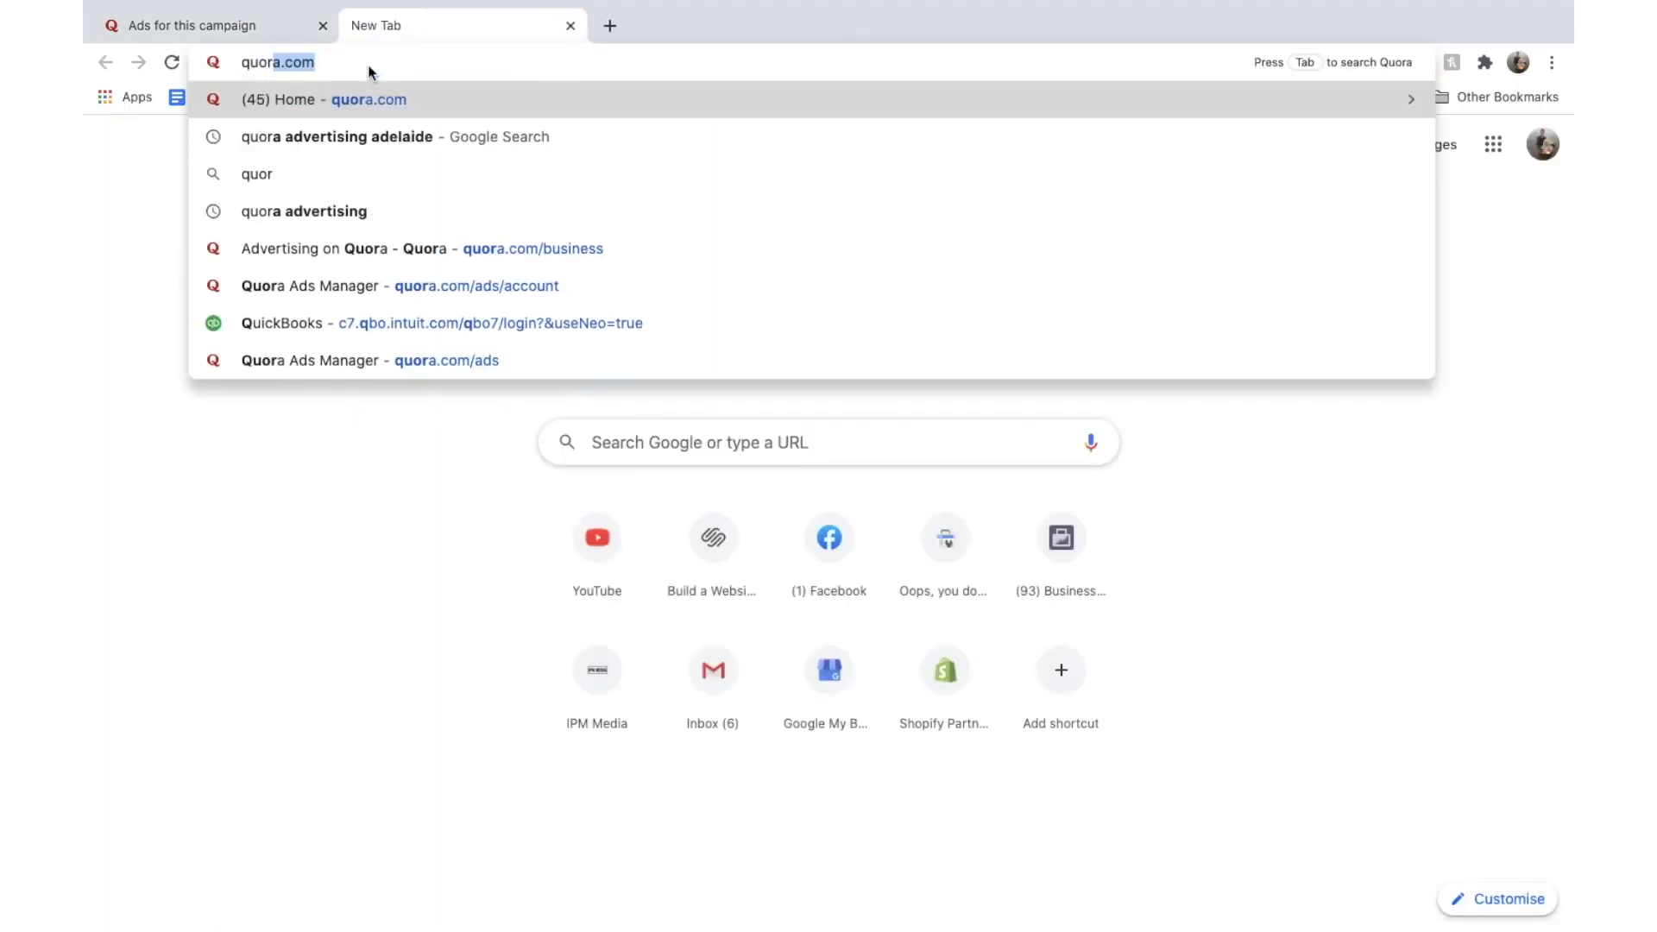
pyautogui.press('Return')
pyautogui.click(207, 35)
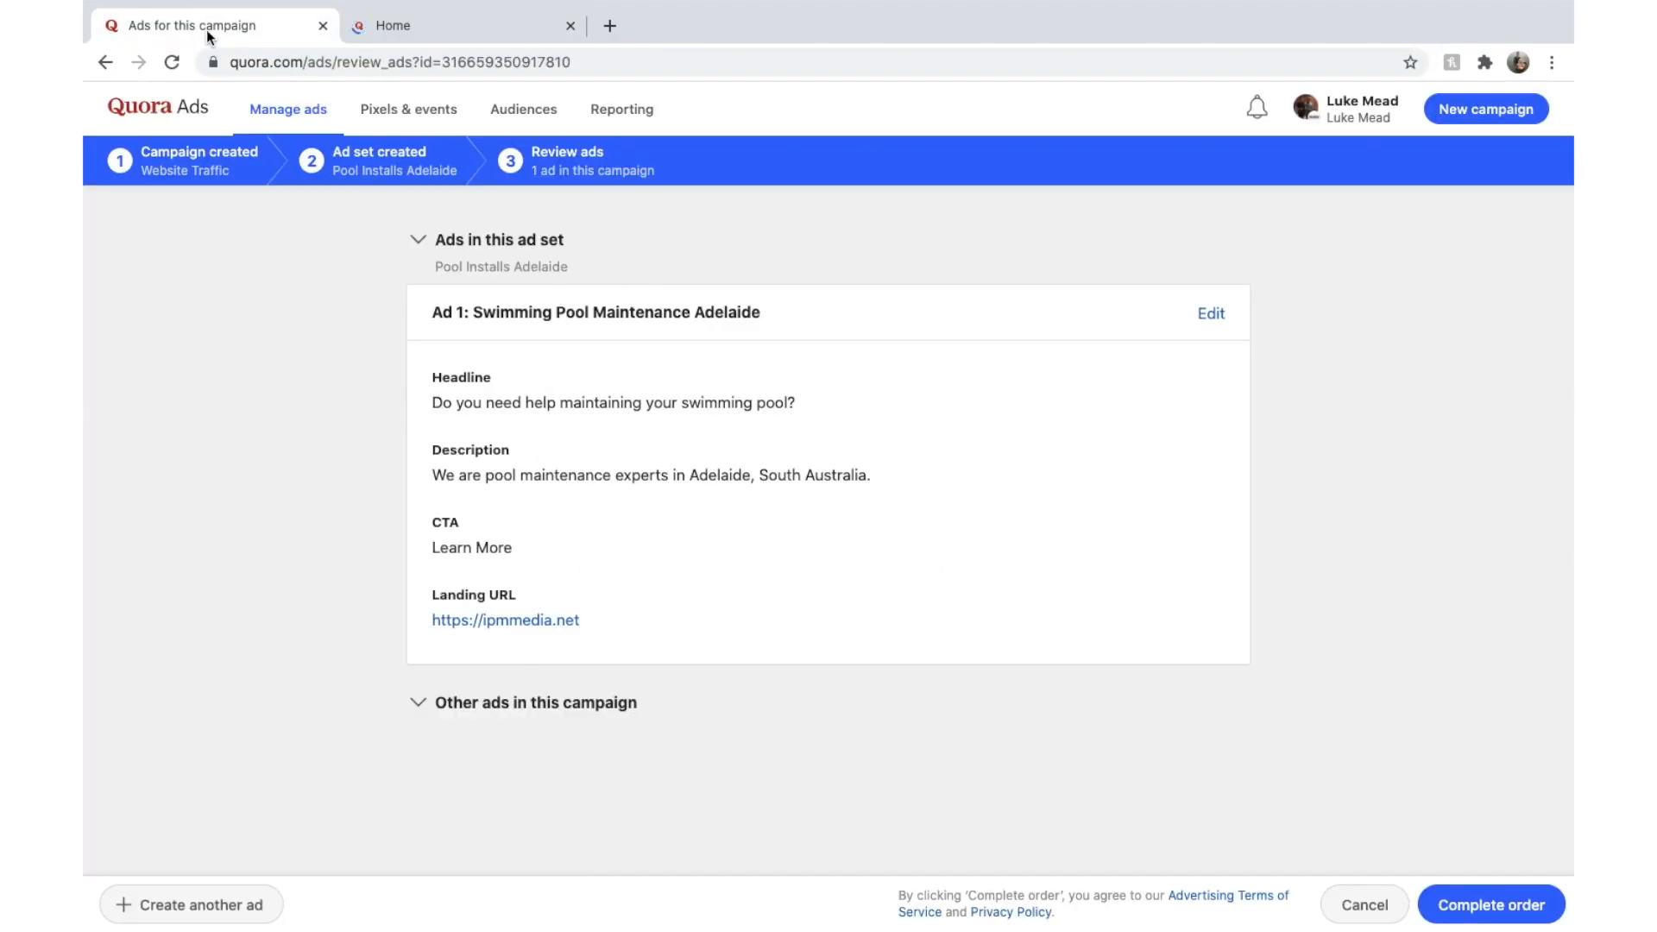
pyautogui.click(382, 28)
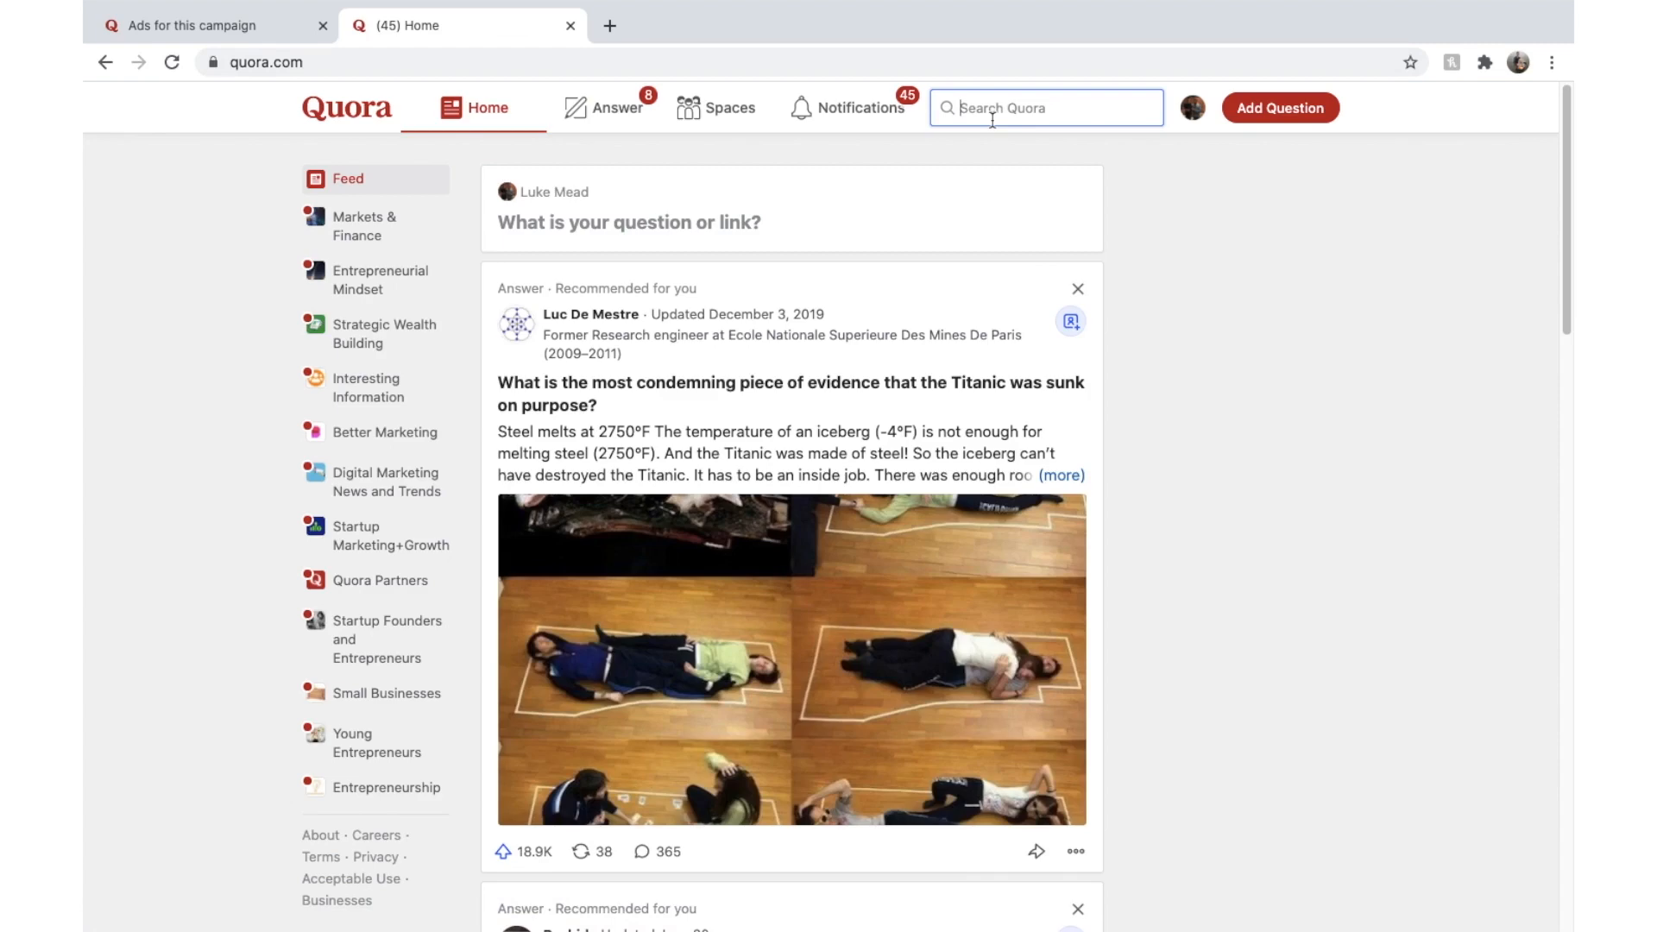
pyautogui.write('how to c')
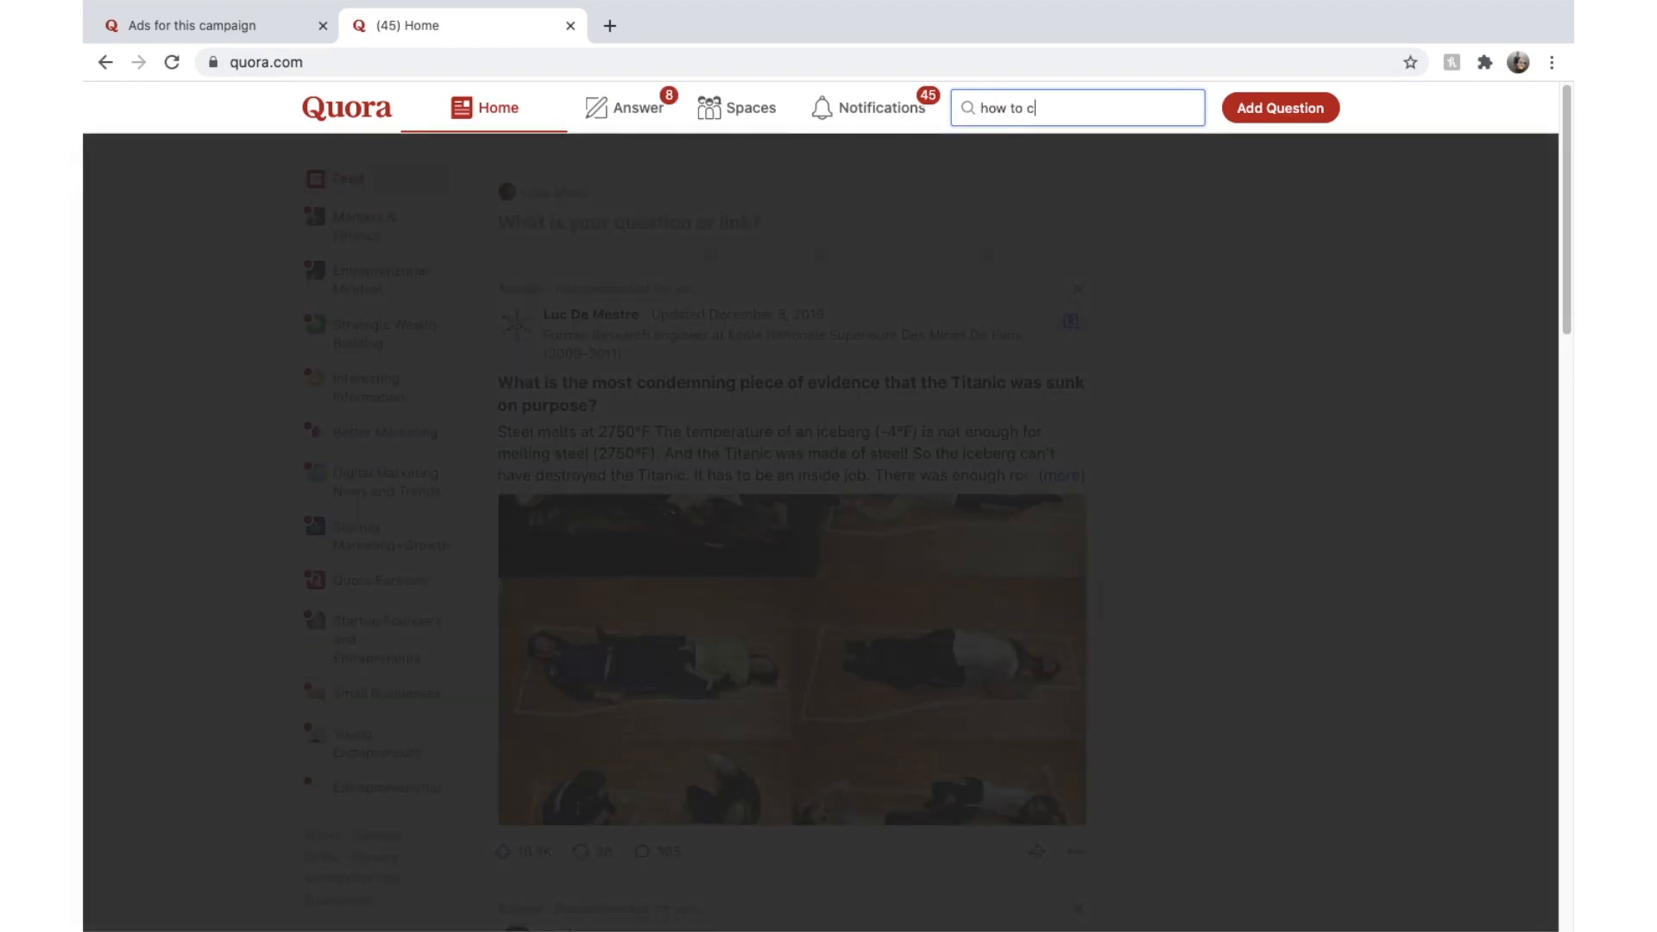
pyautogui.write('lean swimming pool')
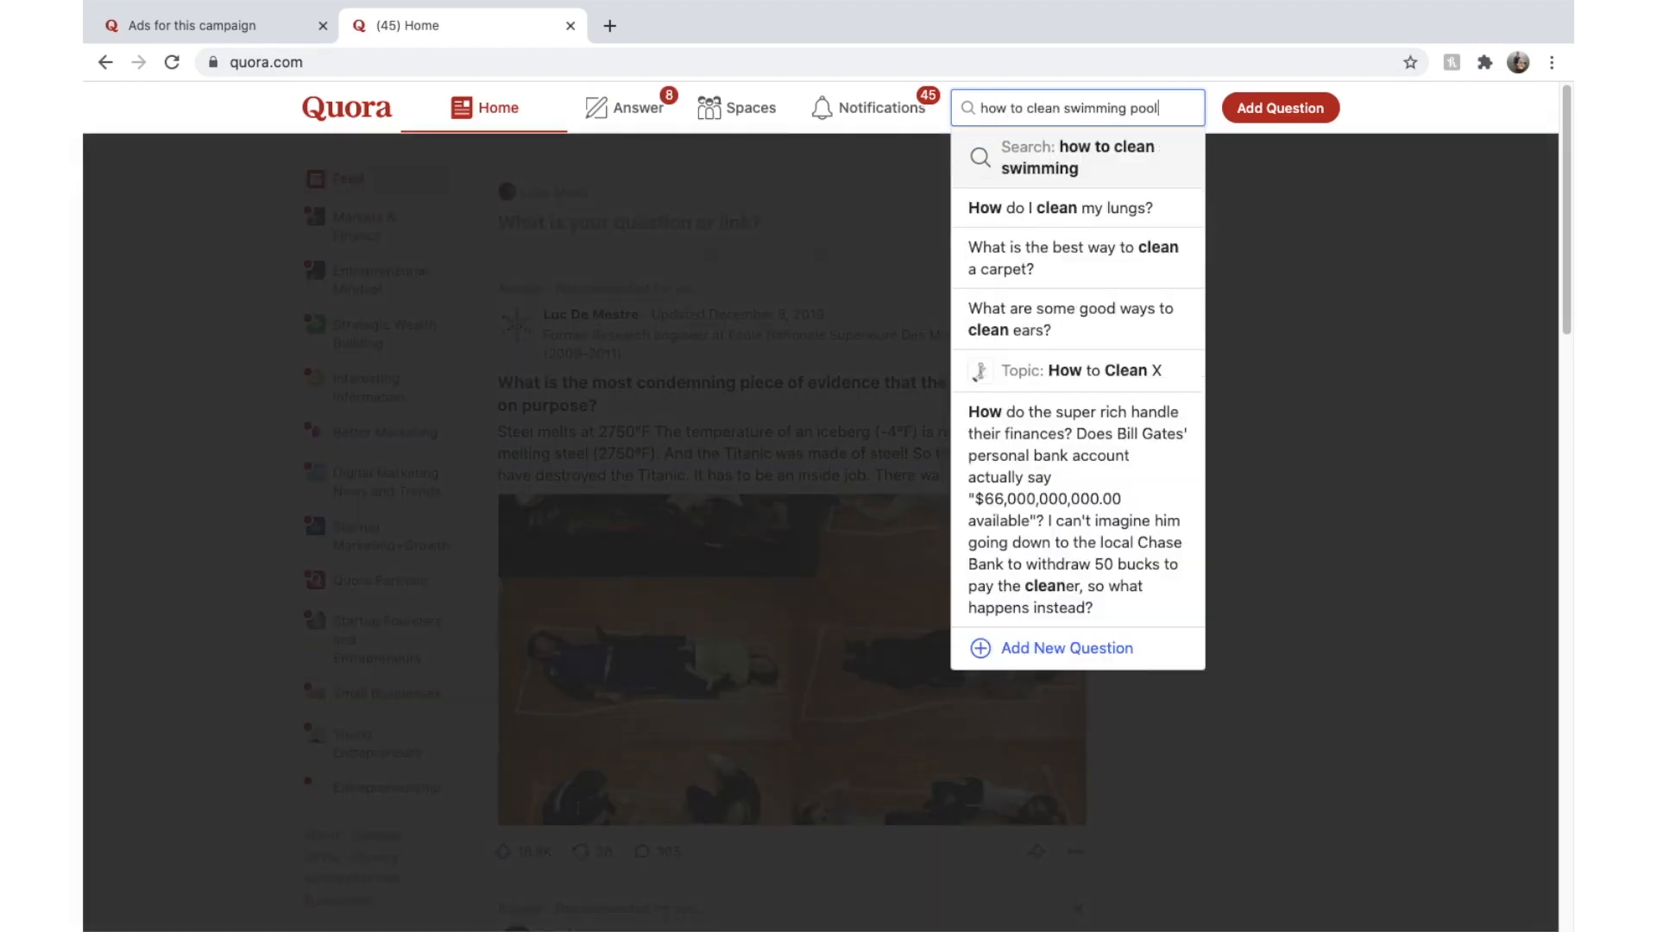
pyautogui.press('Return')
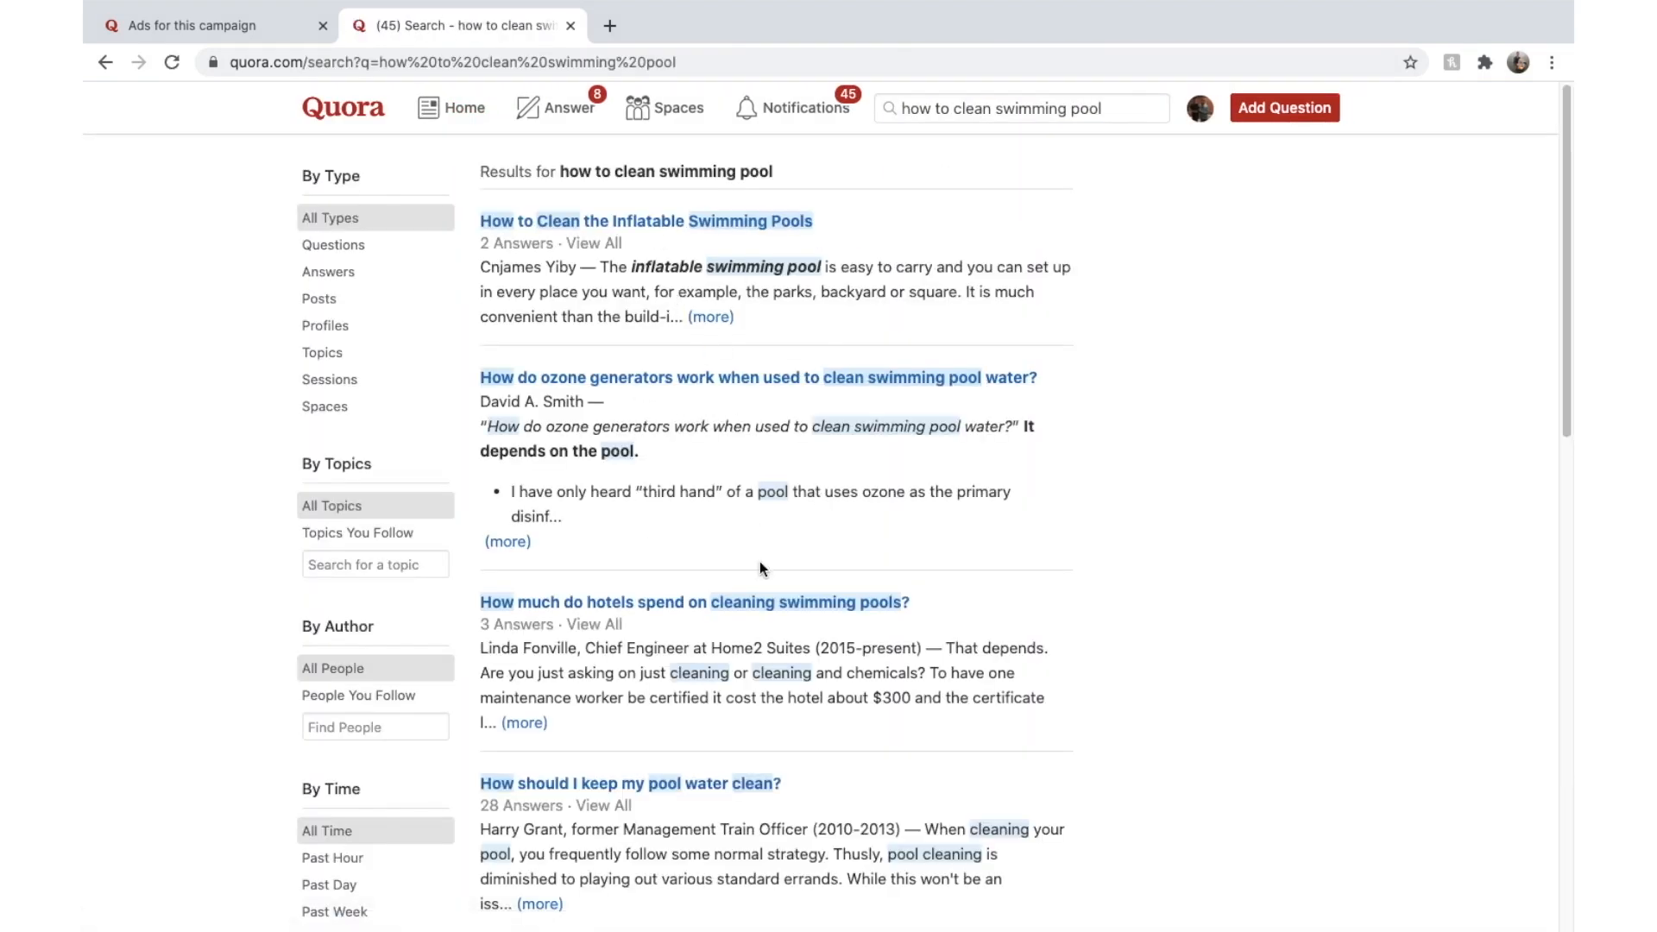
# - Open the question "How should I keep my pool water clean?", examine its title wording and return to the ad review page
pyautogui.scroll(-1, 760, 561)
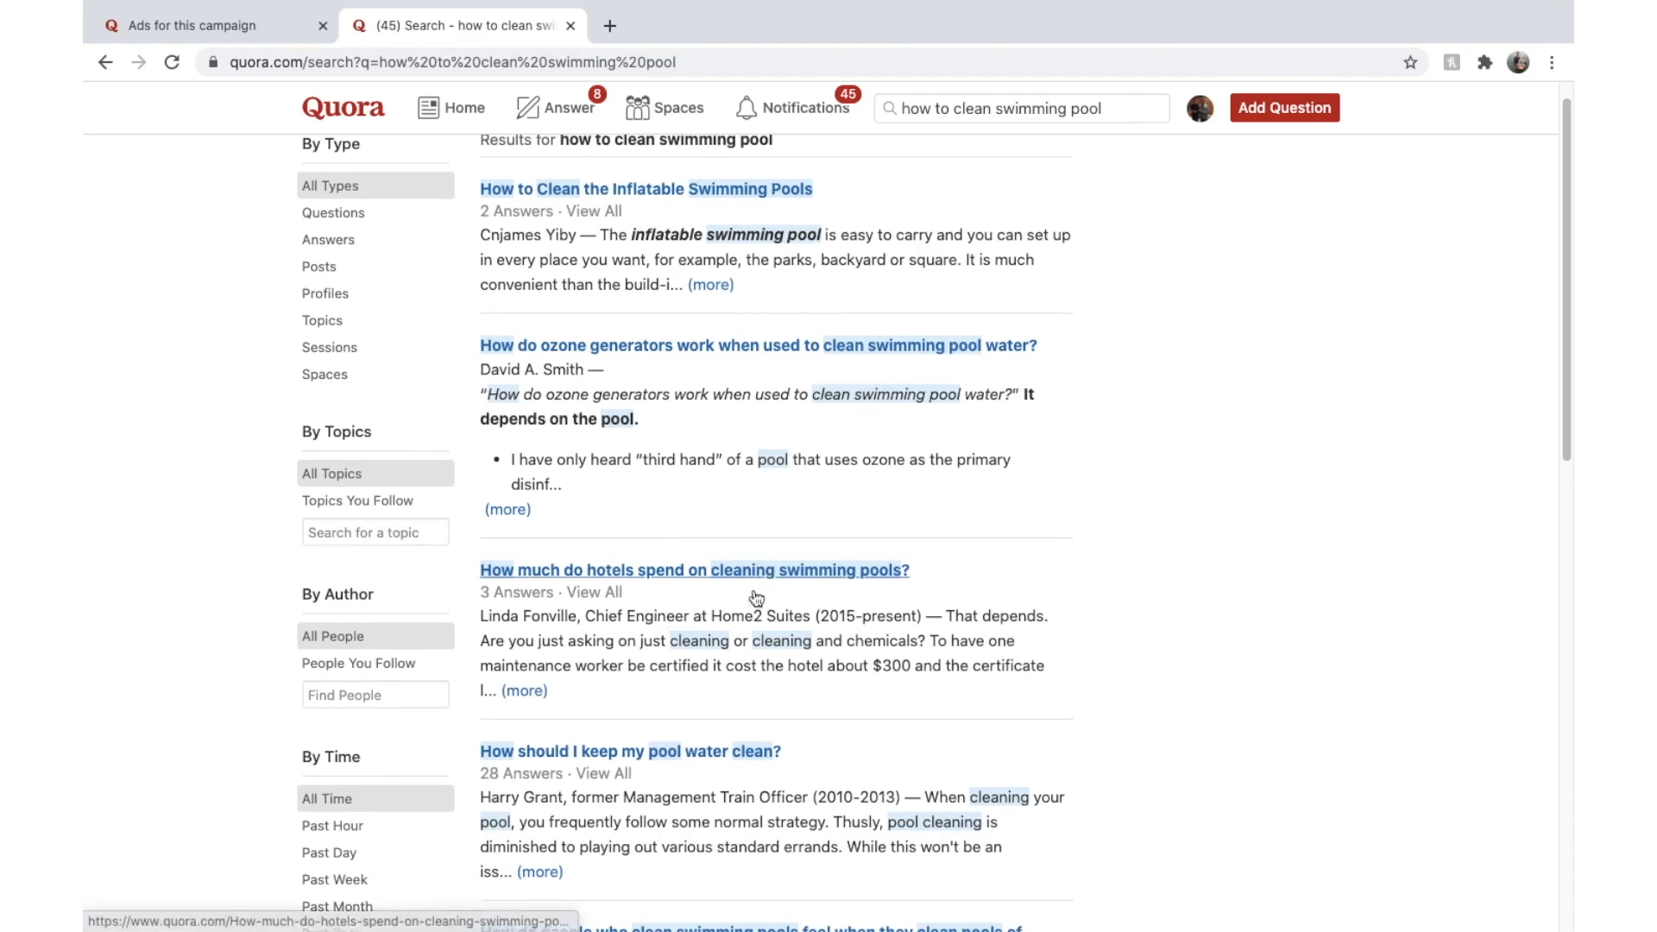
pyautogui.click(716, 753)
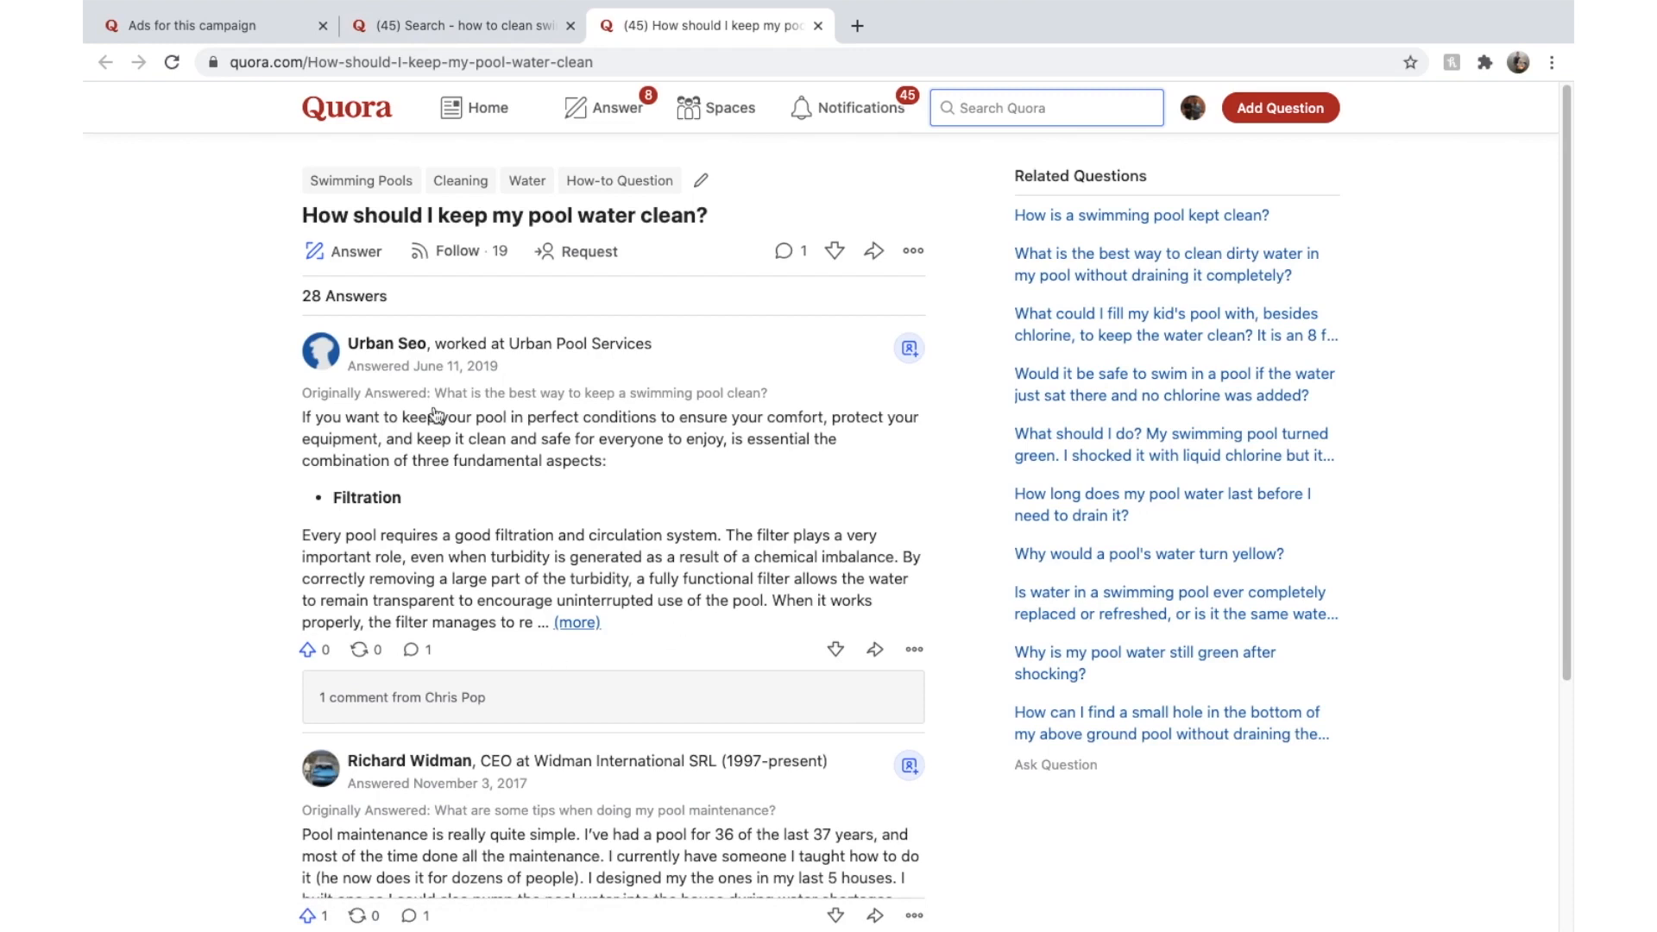
pyautogui.moveTo(302, 215); pyautogui.dragTo(718, 213)
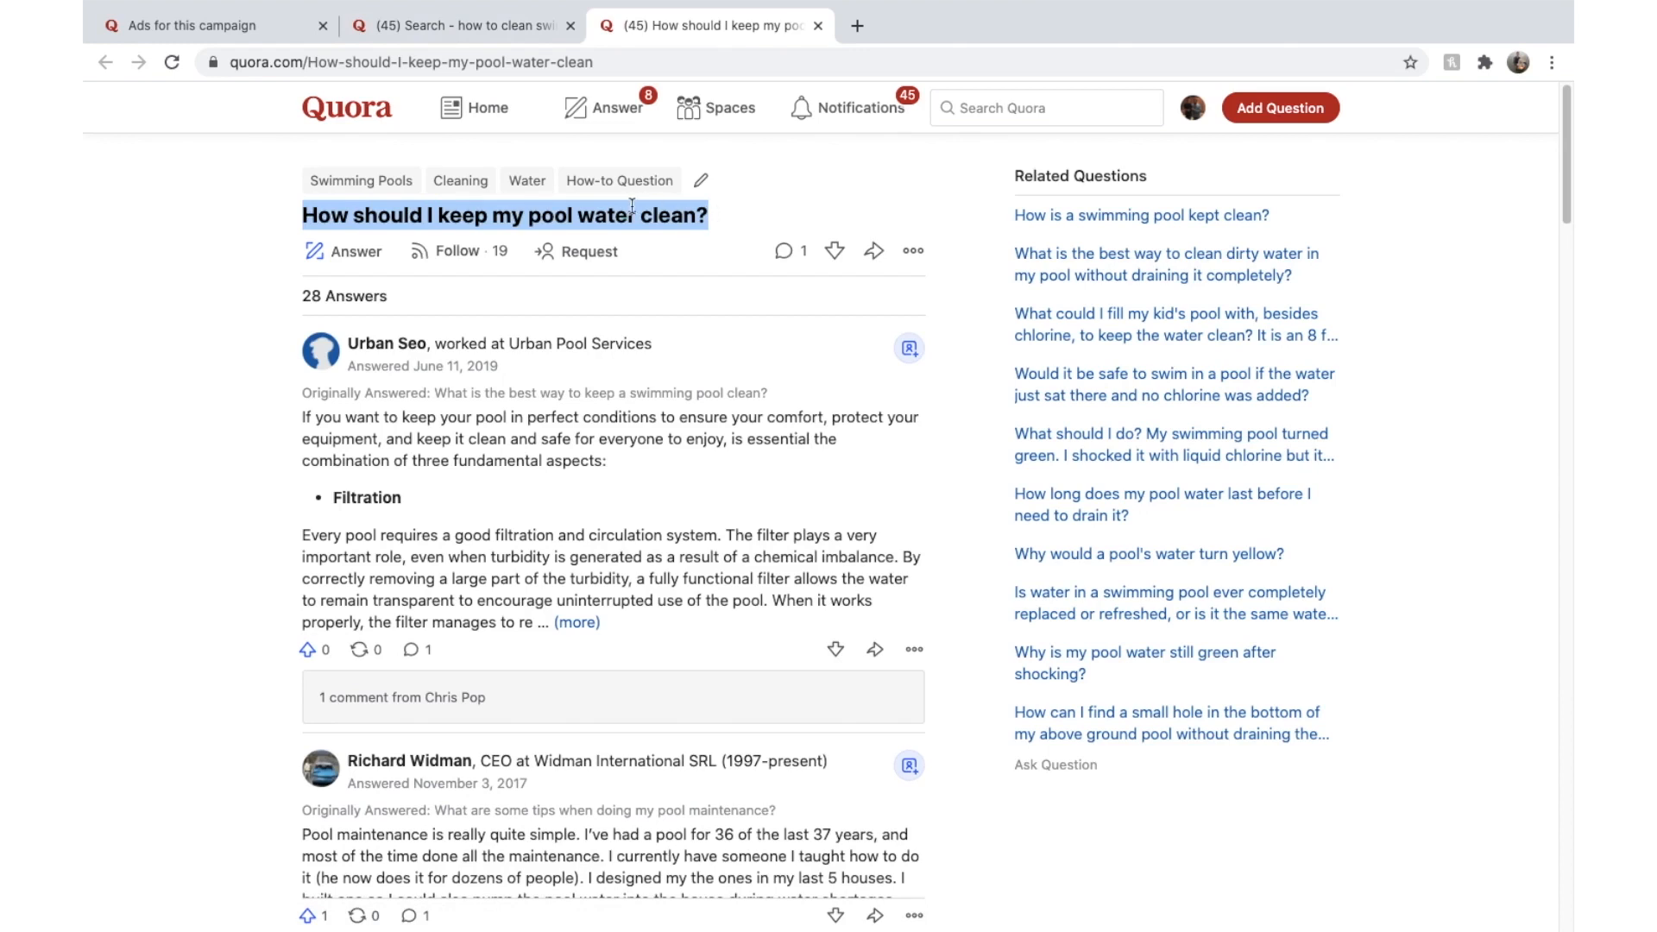
pyautogui.click(562, 216)
pyautogui.moveTo(530, 214); pyautogui.dragTo(711, 223)
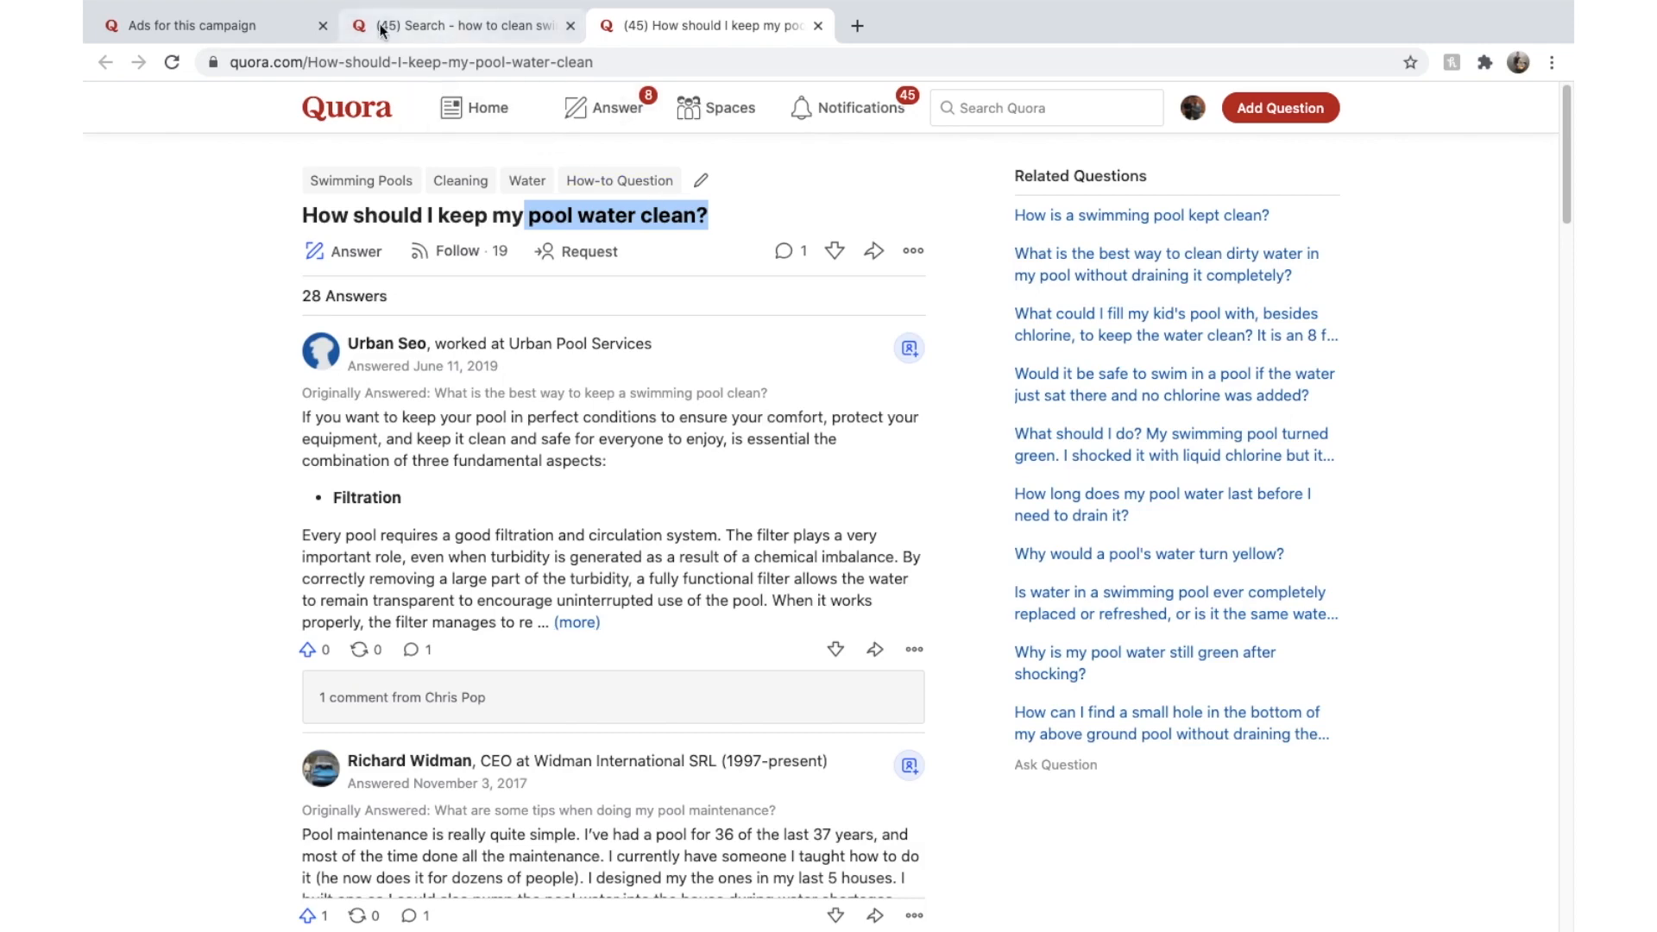
pyautogui.click(233, 26)
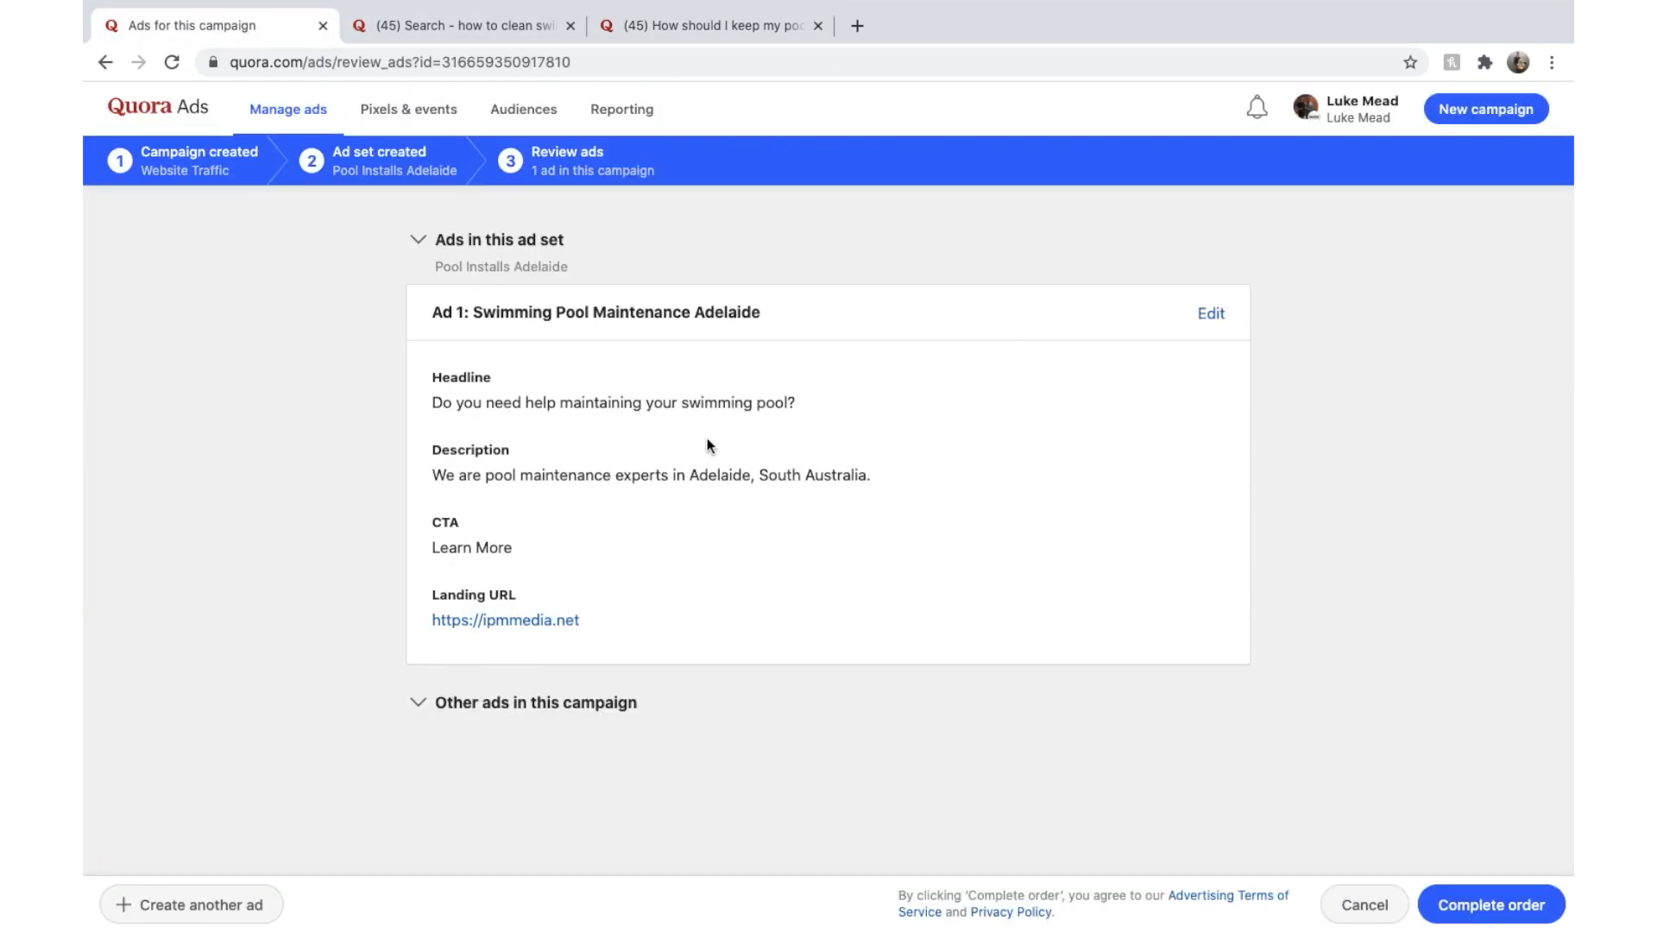